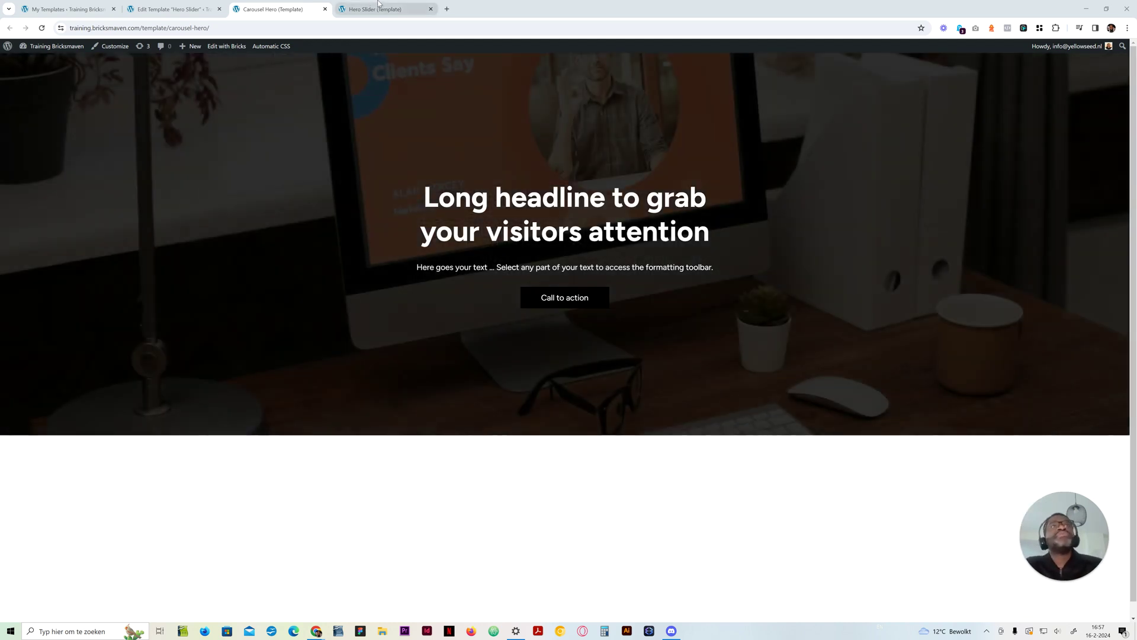
Step: Open the Hero Slider template for editing with Bricks and add a section to the empty canvas
{"action": "left_click", "coordinate": [368, 5]}
{"action": "left_click", "coordinate": [262, 176]}
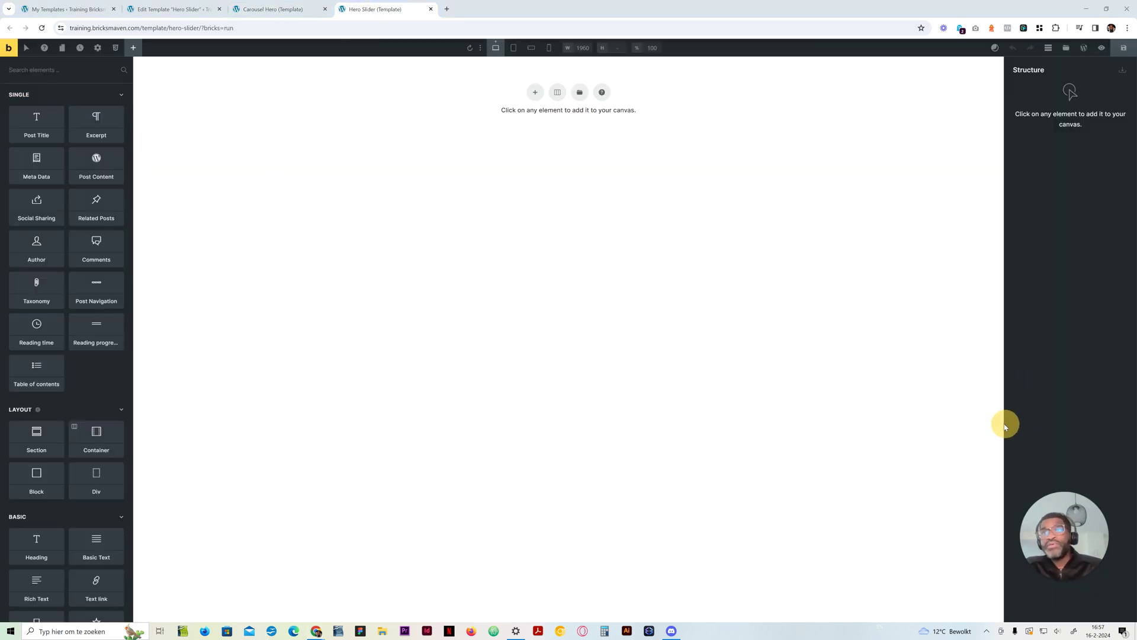
{"action": "left_click", "coordinate": [36, 438]}
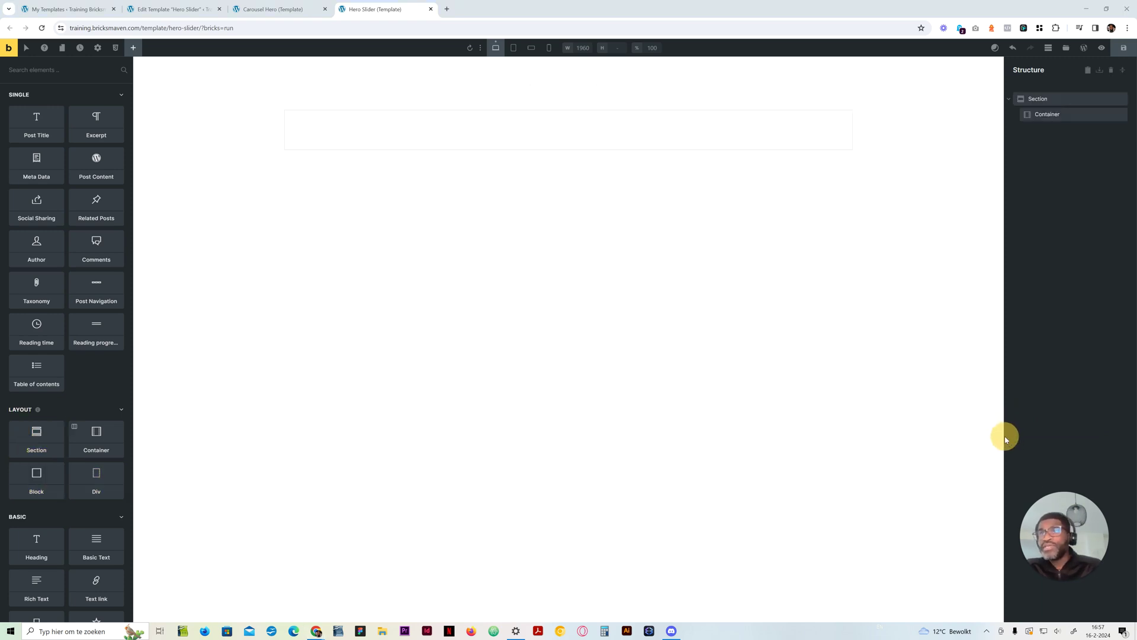
Step: Rename the new section "Hero section"
{"action": "left_click", "coordinate": [1045, 99]}
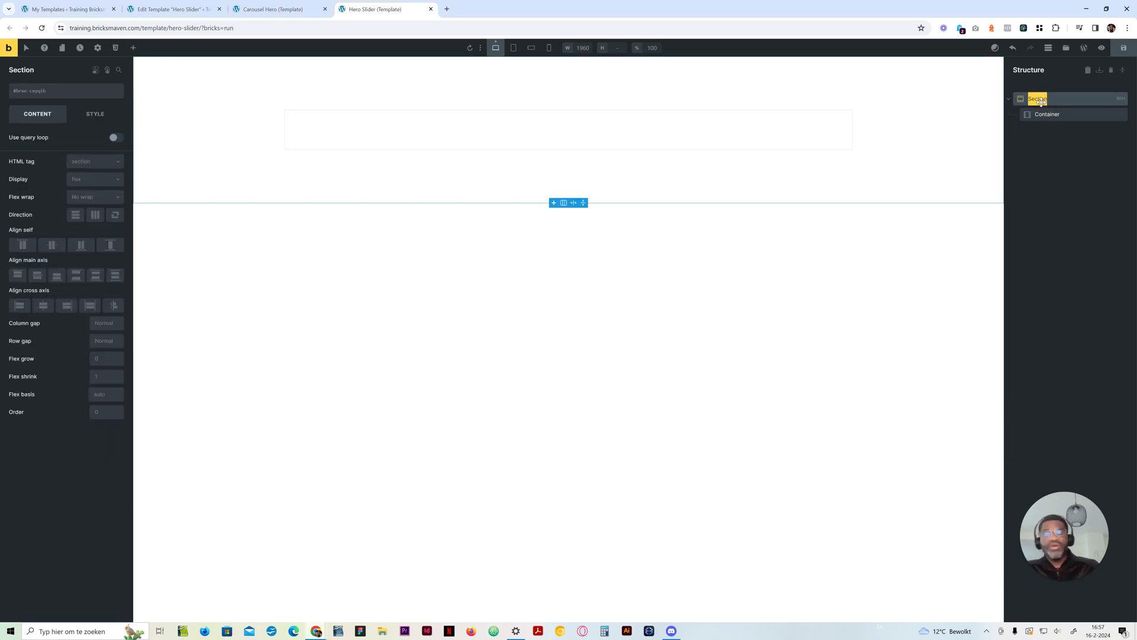
{"action": "type", "text": "Heero s"}
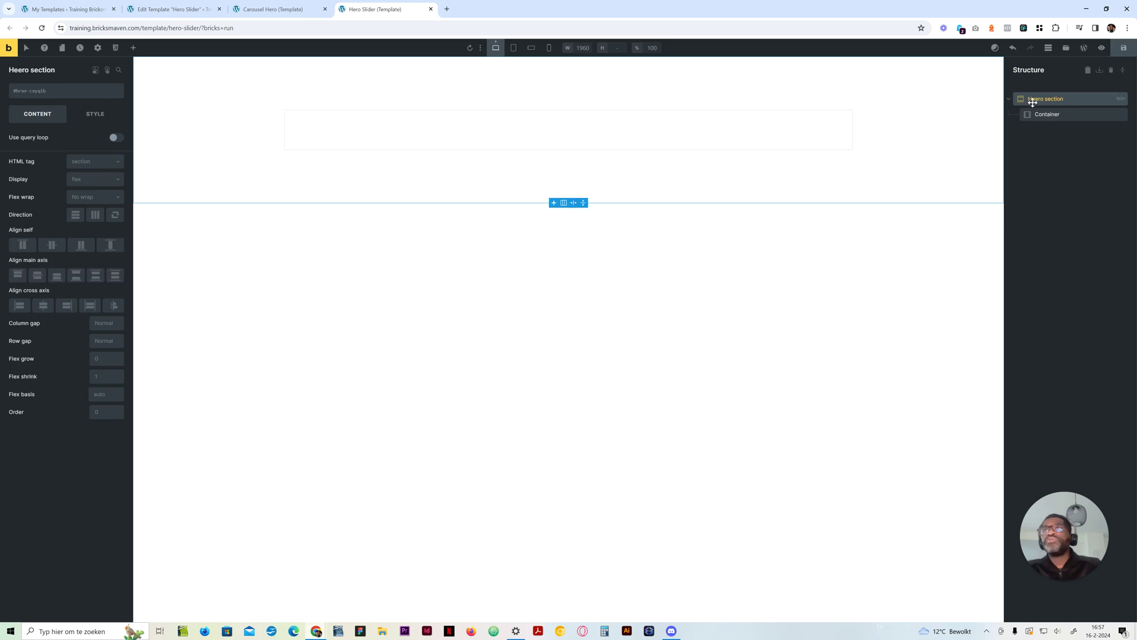
{"action": "left_click", "coordinate": [1035, 98]}
{"action": "key", "text": "BackSpace"}
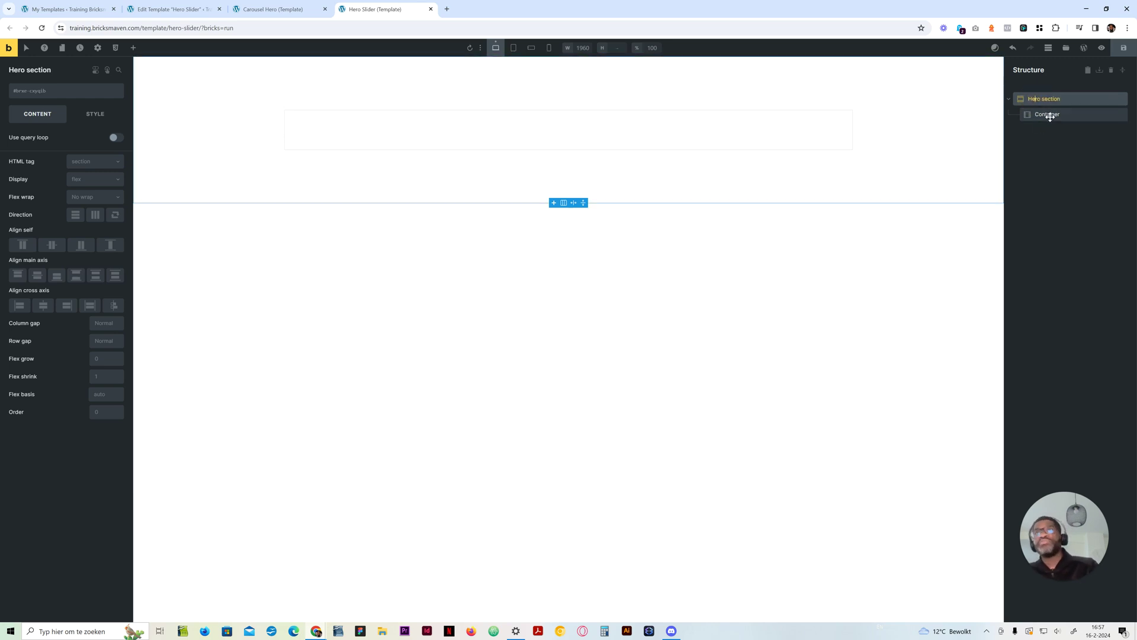
Step: Add two blocks inside the container of the hero section
{"action": "left_click", "coordinate": [1048, 114]}
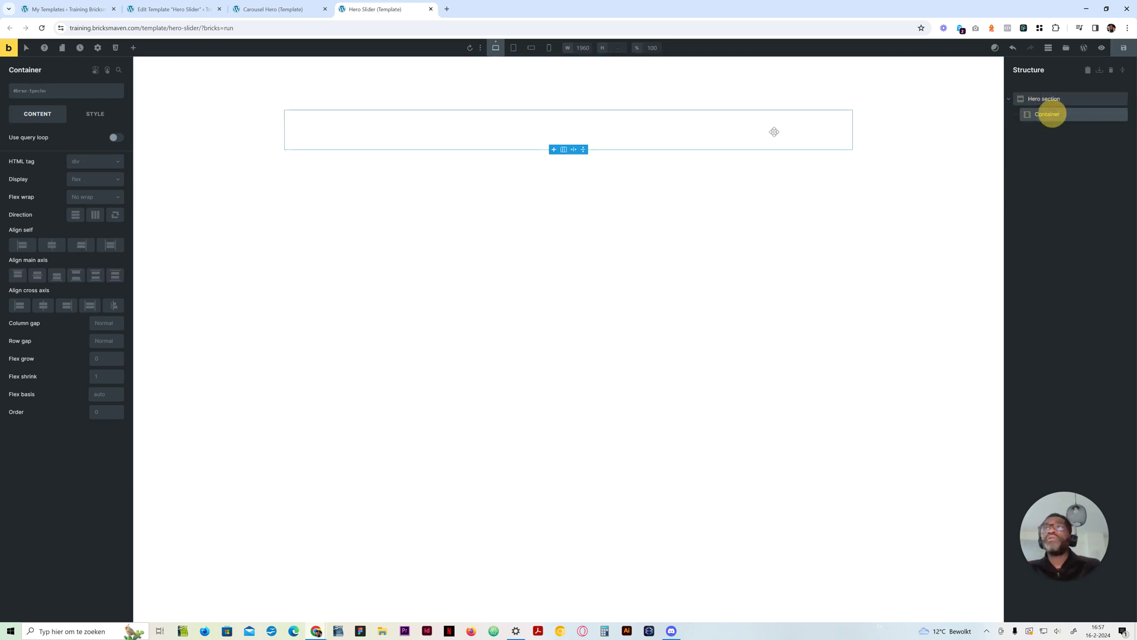
{"action": "left_click", "coordinate": [135, 48]}
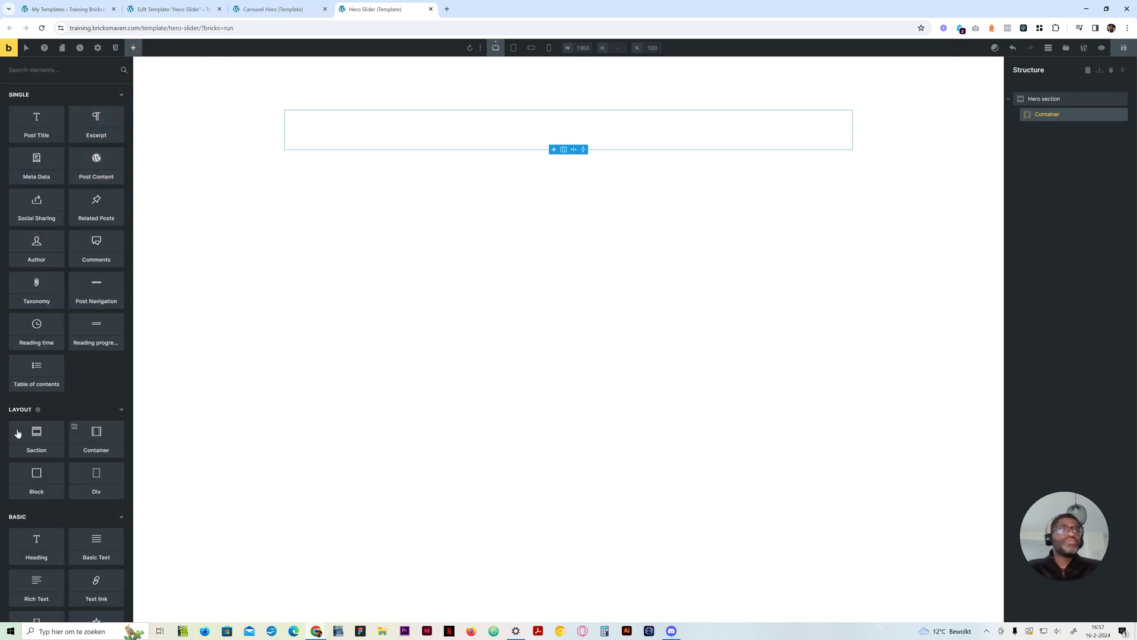
{"action": "double_click", "coordinate": [48, 491]}
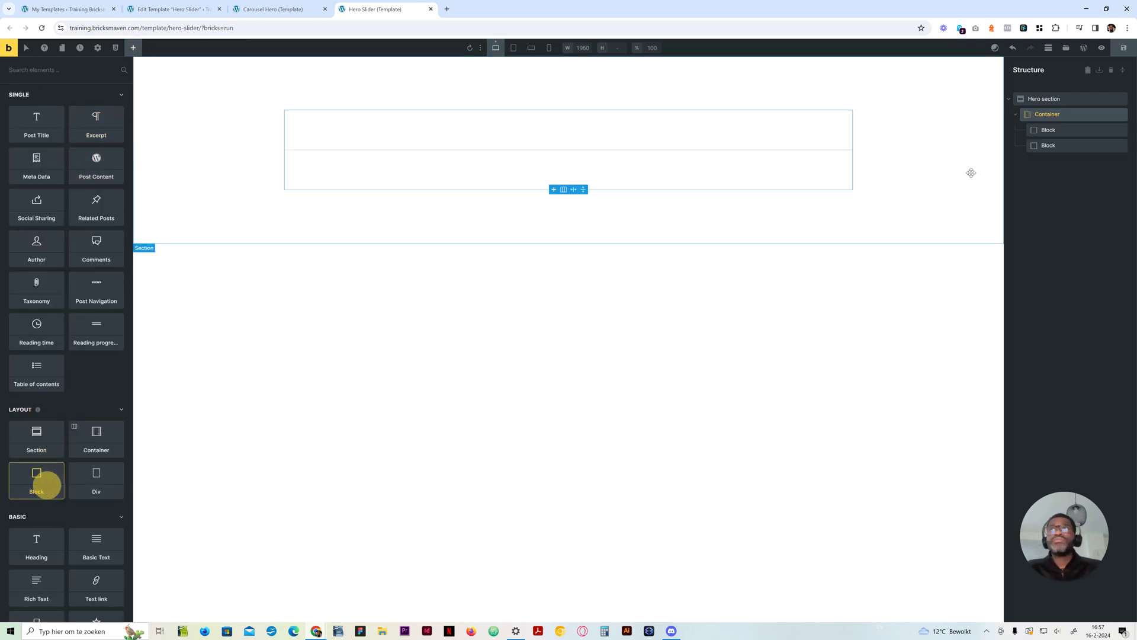
Step: Rename the first block in the container "Content"
{"action": "left_click", "coordinate": [1045, 128]}
{"action": "type", "text": "Ocntent"}
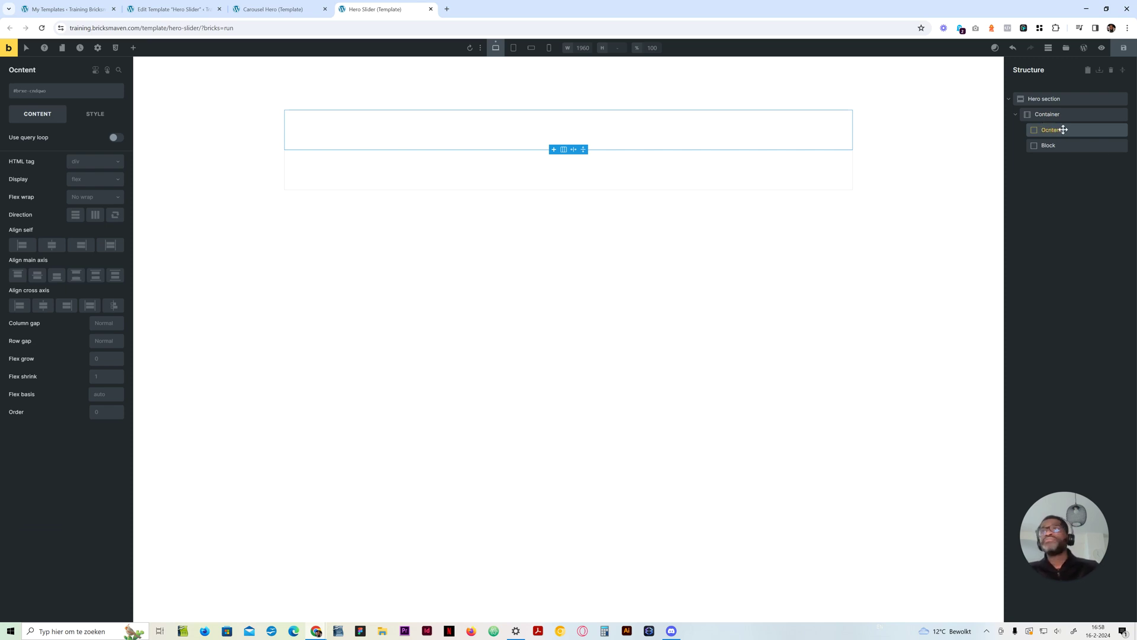
{"action": "double_click", "coordinate": [1052, 130]}
{"action": "type", "text": "Content"}
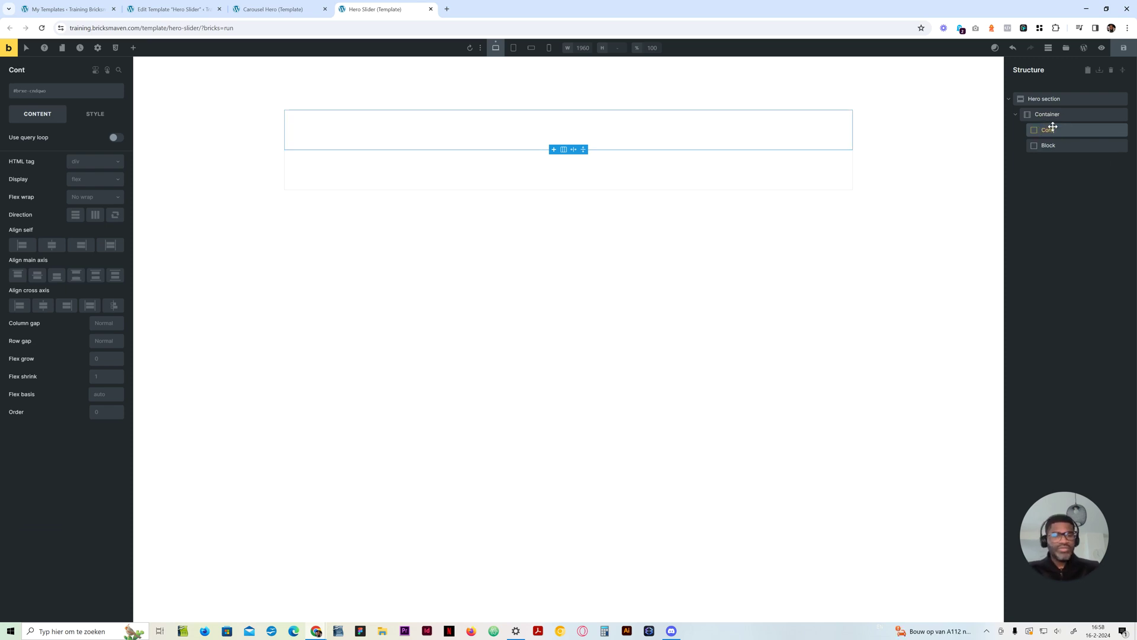
Step: Rename the second block in the container "Slider Wrapper"
{"action": "double_click", "coordinate": [1049, 145]}
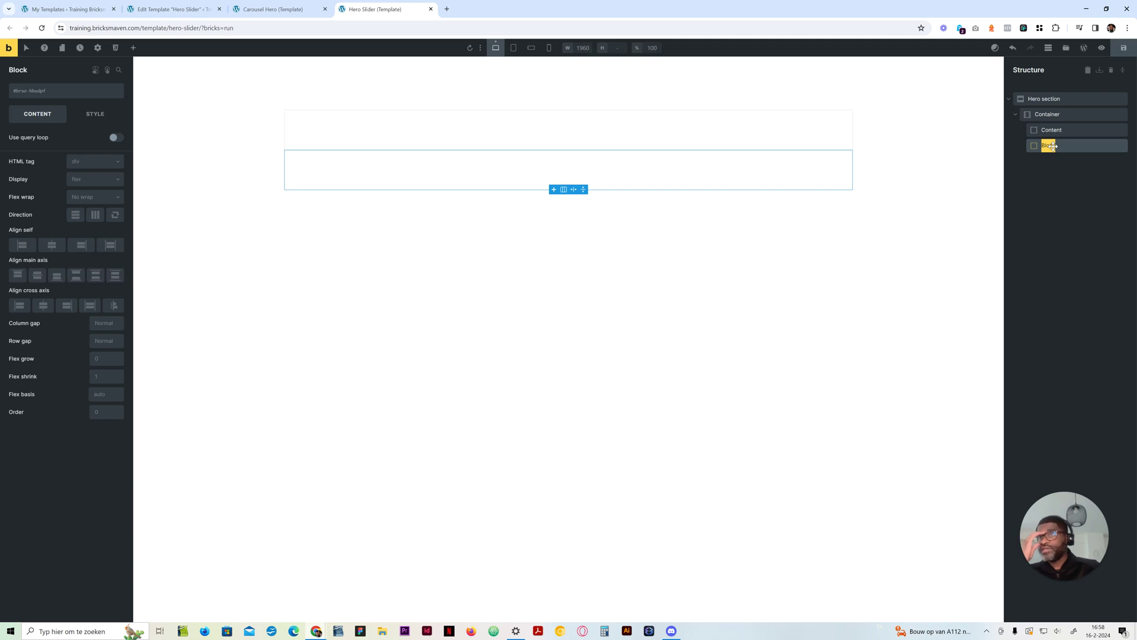
{"action": "type", "text": "Slide"}
{"action": "key", "text": "Return"}
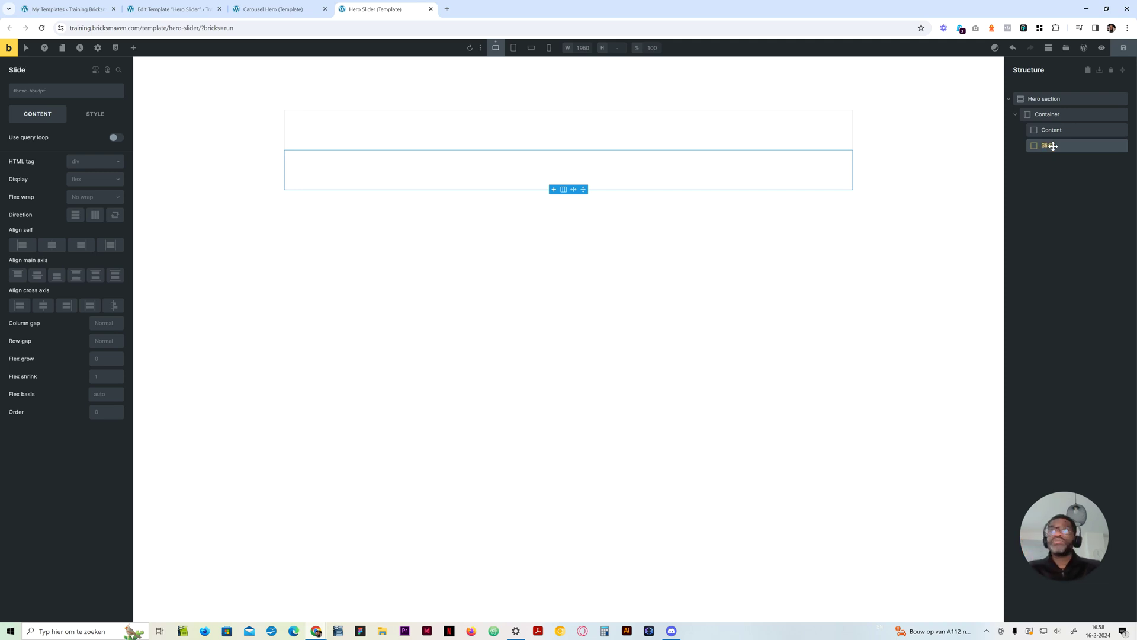
{"action": "double_click", "coordinate": [1053, 146]}
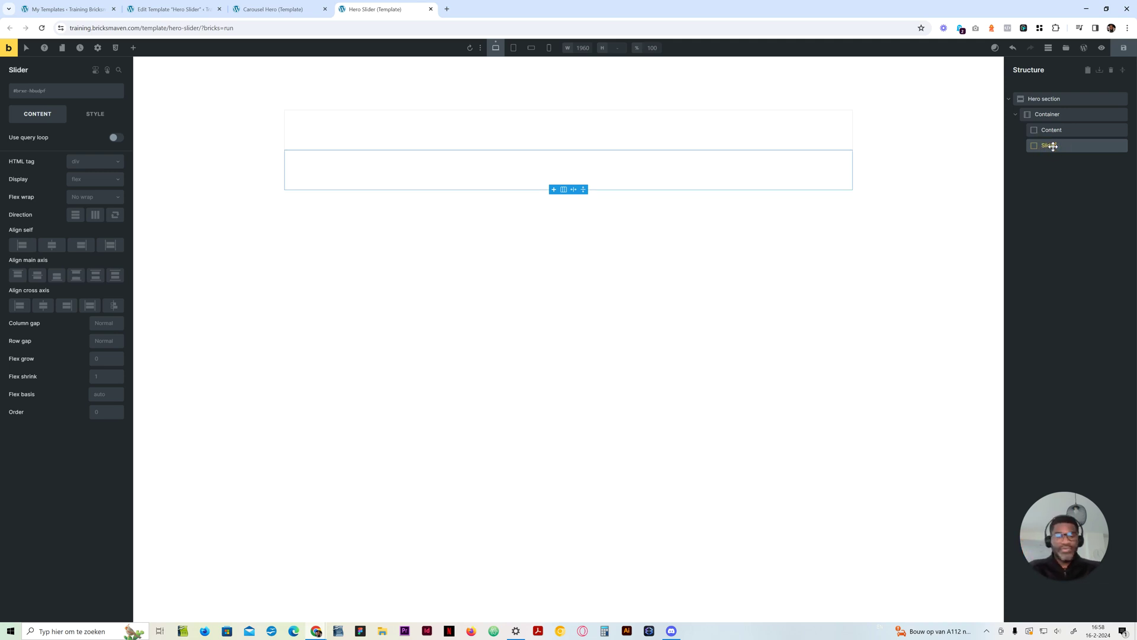
{"action": "type", "text": "Wrapper"}
{"action": "key", "text": "Return"}
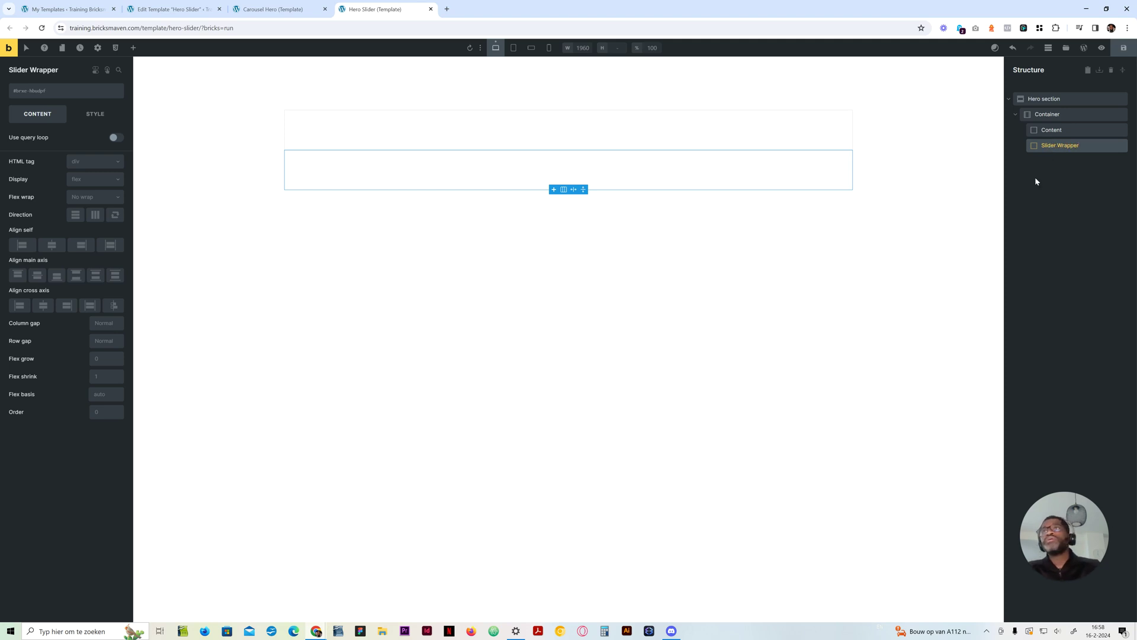
{"action": "right_click", "coordinate": [1093, 426]}
{"action": "left_click", "coordinate": [1048, 145]}
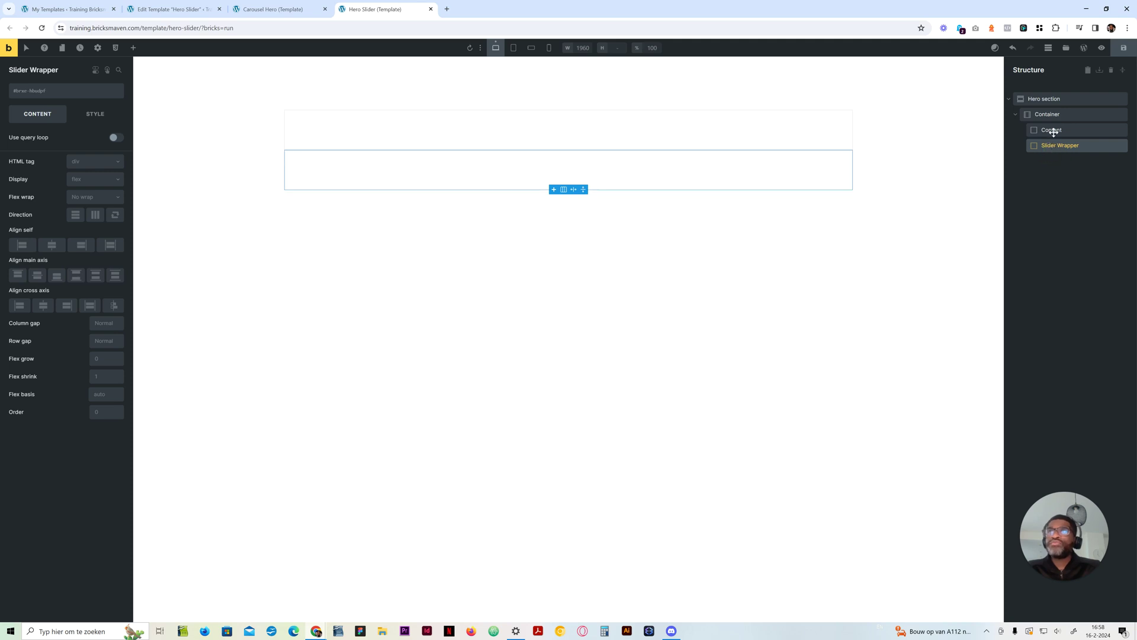
Step: Add a heading, a basic text and a button element inside the Content block
{"action": "left_click", "coordinate": [1048, 130]}
{"action": "left_click", "coordinate": [133, 47]}
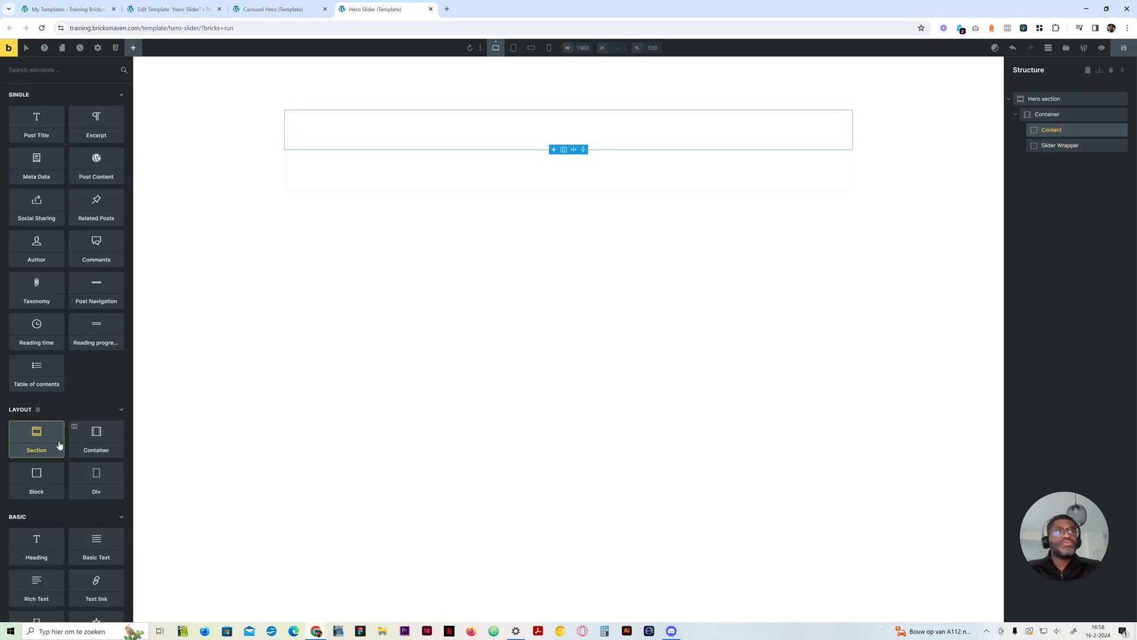
{"action": "left_click", "coordinate": [47, 558]}
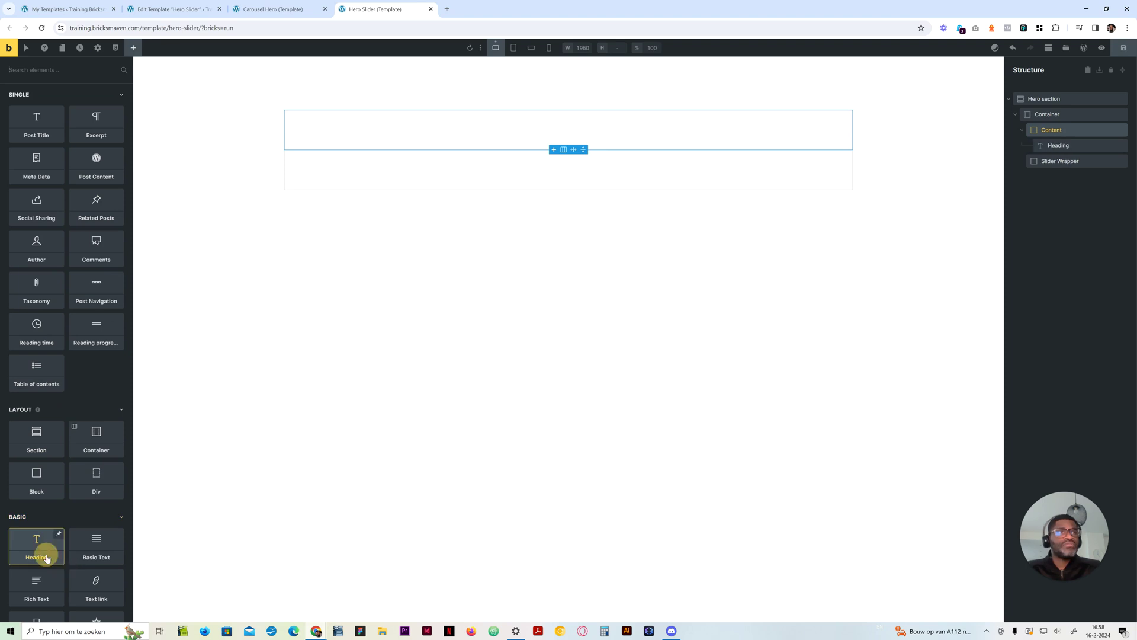
{"action": "left_click", "coordinate": [97, 553]}
{"action": "scroll", "coordinate": [112, 557], "scroll_direction": "down", "scroll_amount": 2}
{"action": "left_click", "coordinate": [39, 508]}
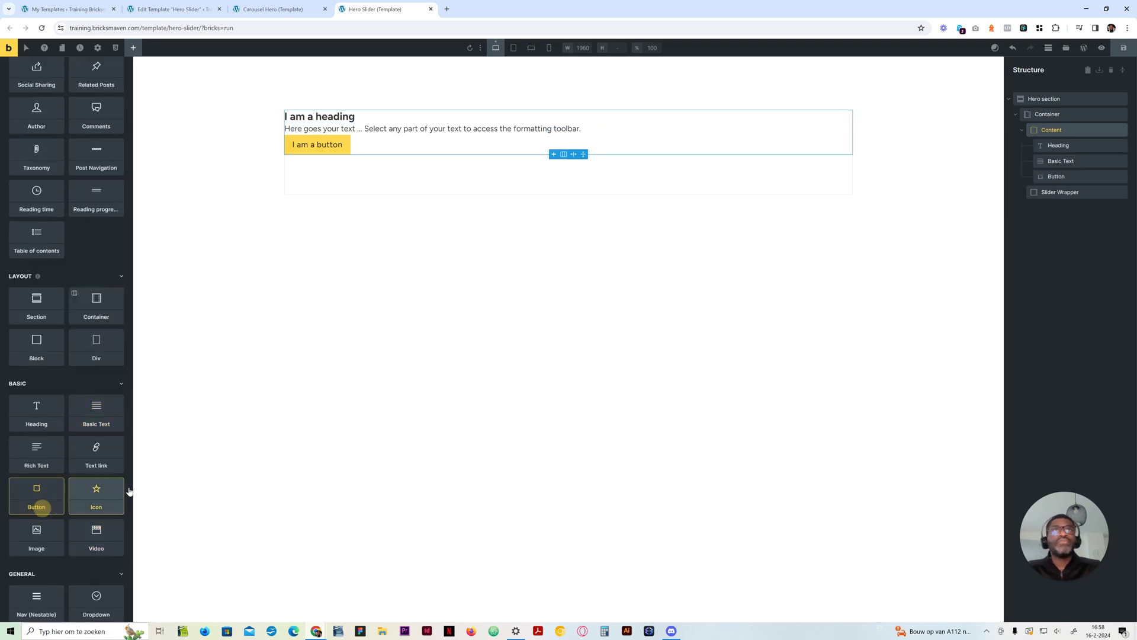
Step: Set the HTML tag of the heading in the Content block to h1
{"action": "left_click", "coordinate": [320, 116]}
{"action": "left_click", "coordinate": [95, 157]}
{"action": "left_click", "coordinate": [92, 172]}
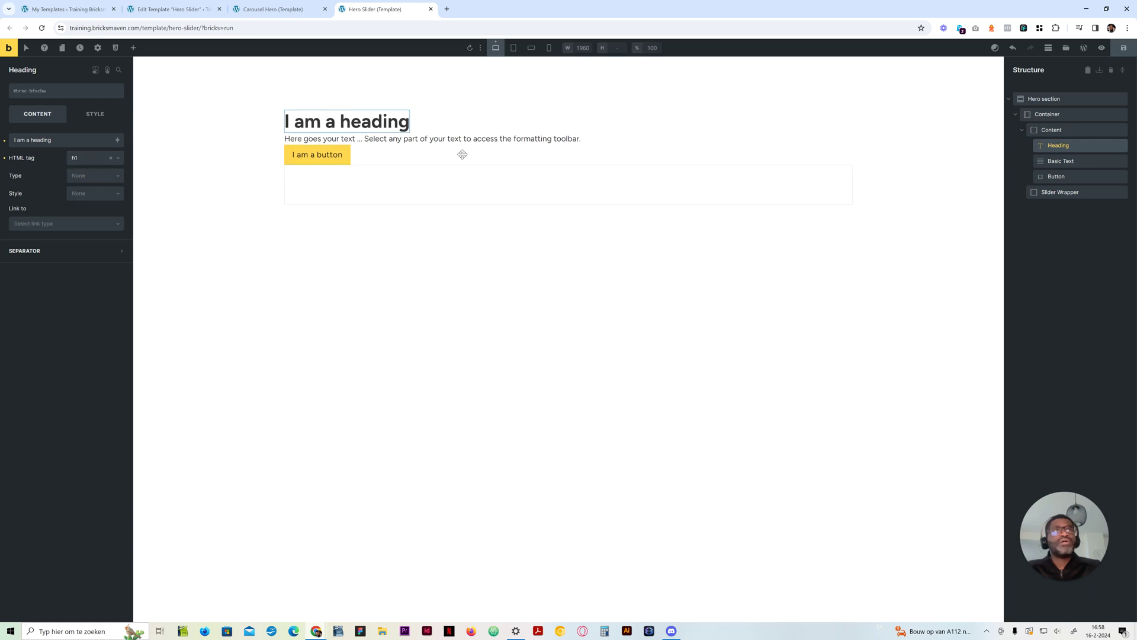
Step: Rename the basic text element in the Content block "Text"
{"action": "left_click", "coordinate": [1069, 161]}
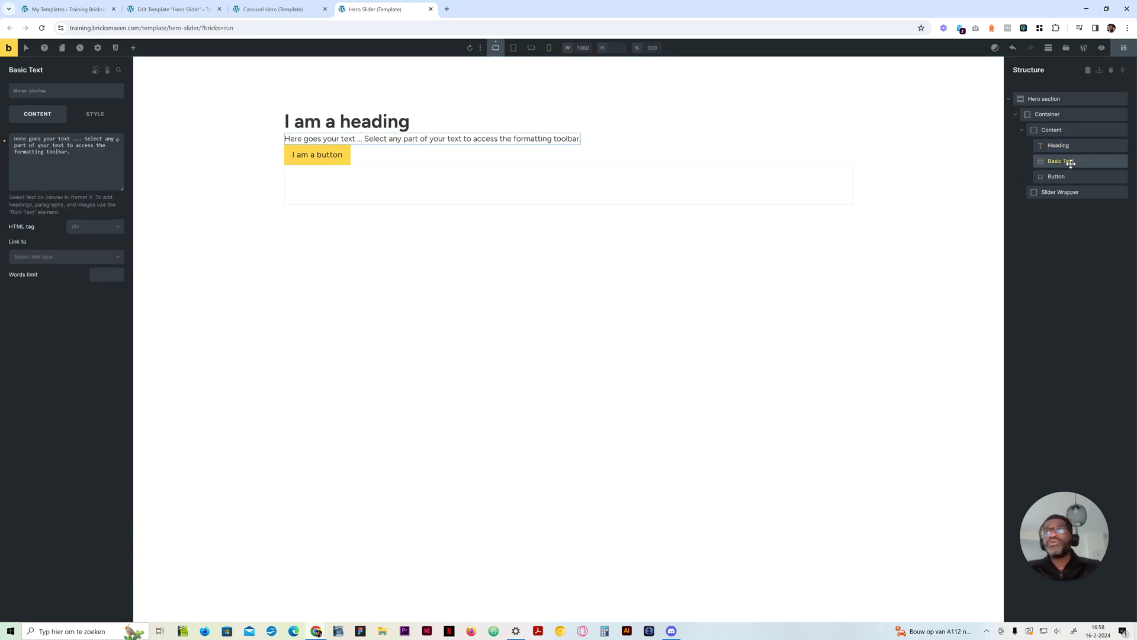
{"action": "double_click", "coordinate": [1061, 161]}
{"action": "type", "text": "Te"}
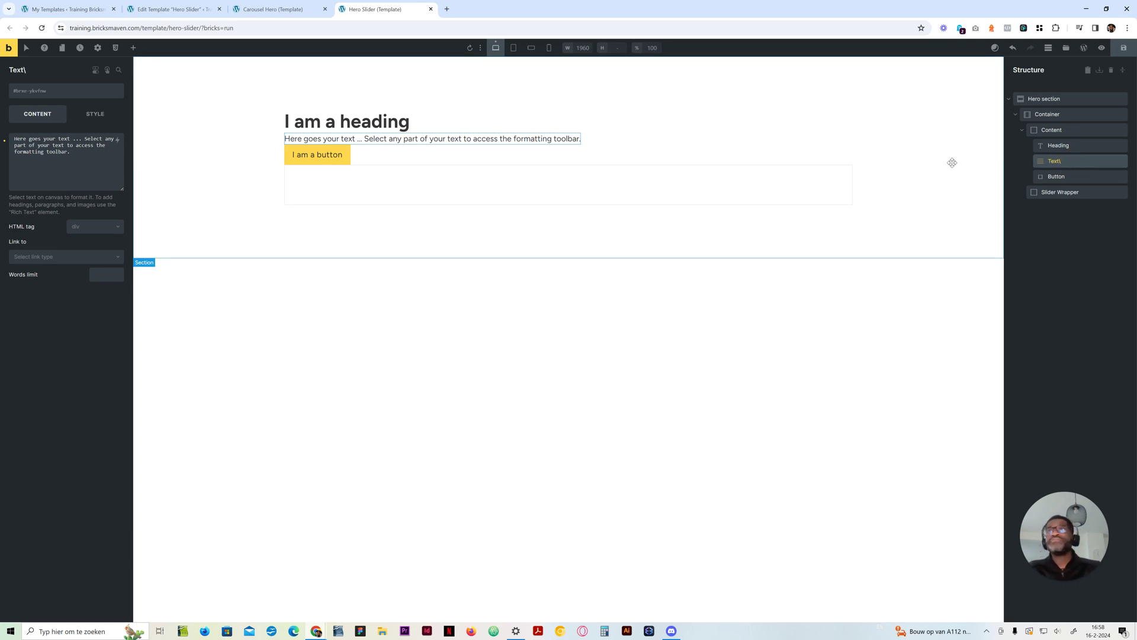
{"action": "type", "text": "xt\\"}
{"action": "key", "text": "BackSpace"}
{"action": "key", "text": "Return"}
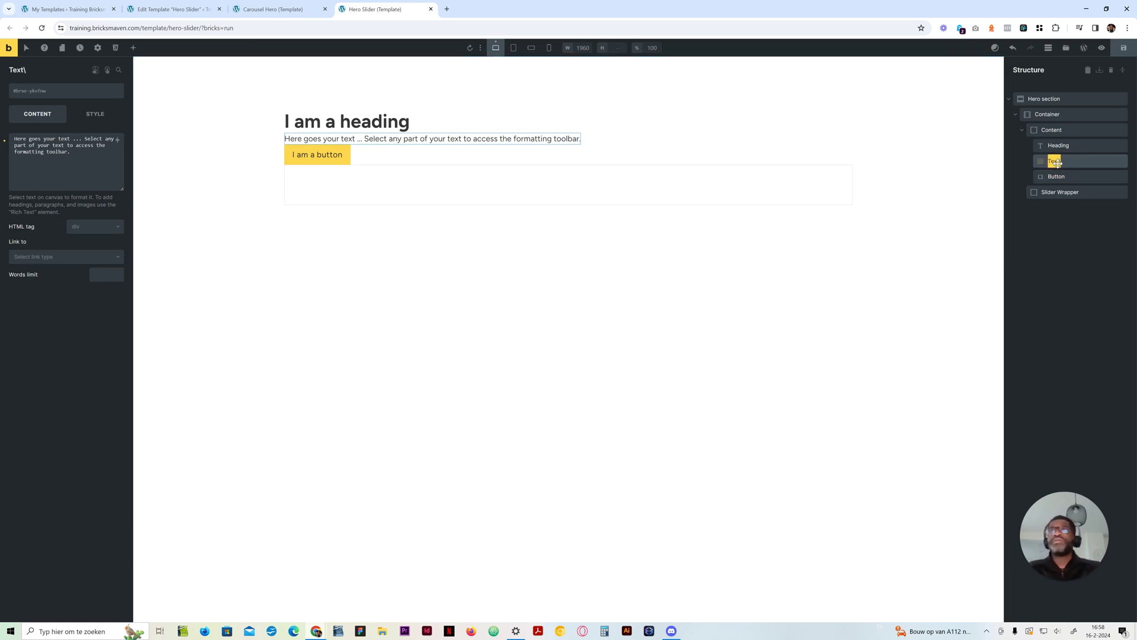
Step: Apply the existing btn--black class to the button in the Content block
{"action": "left_click", "coordinate": [1058, 176]}
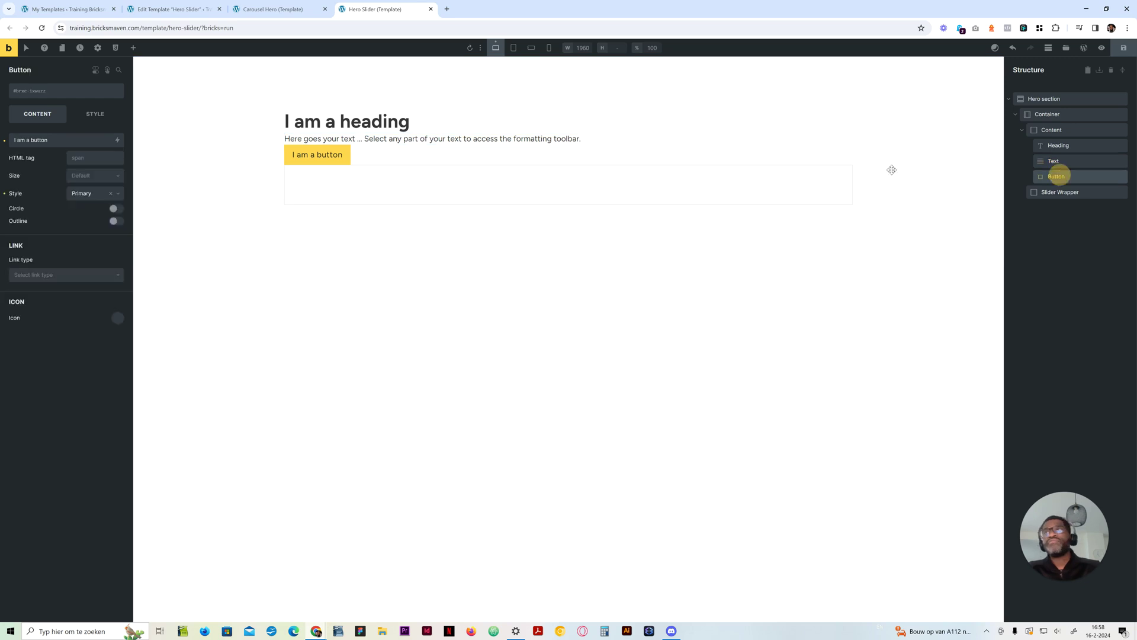
{"action": "left_click", "coordinate": [56, 90]}
{"action": "type", "text": "bt"}
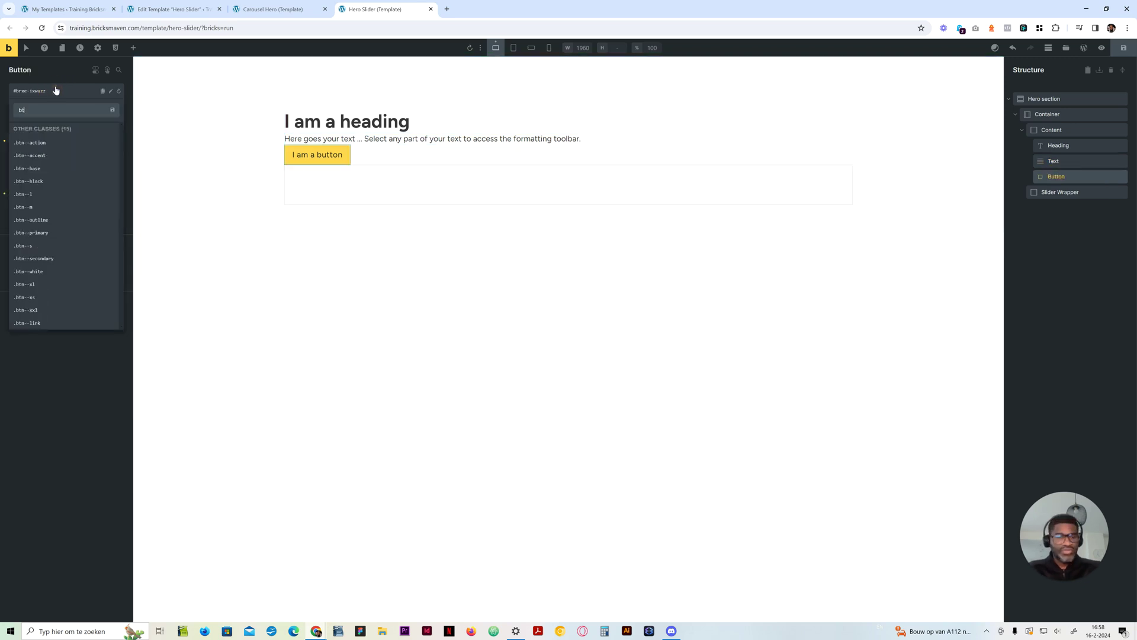
{"action": "type", "text": "n--black"}
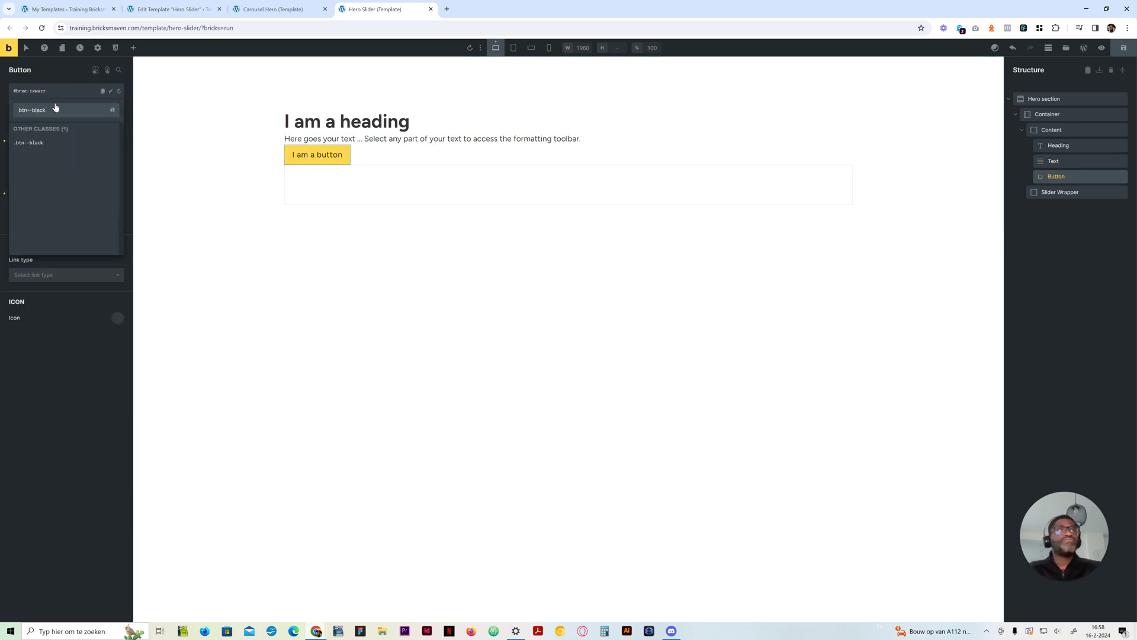
{"action": "left_click", "coordinate": [39, 143]}
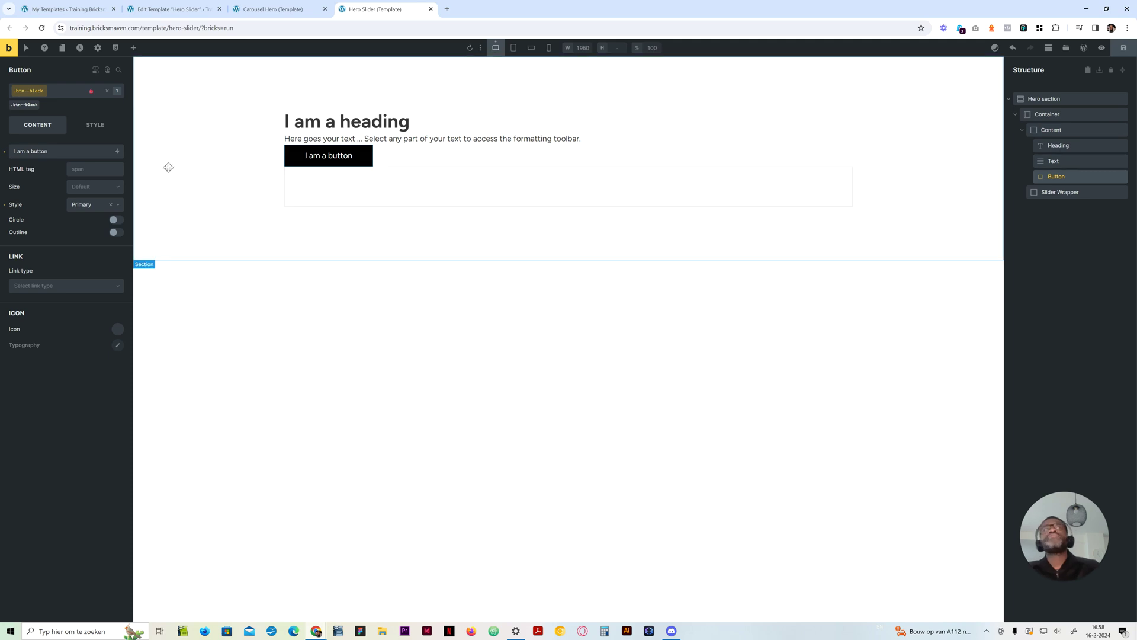
Step: Change the text of the button in the Content block to "Call to action"
{"action": "left_click", "coordinate": [57, 152]}
{"action": "key", "text": "ctrl+a"}
{"action": "type", "text": "Call"}
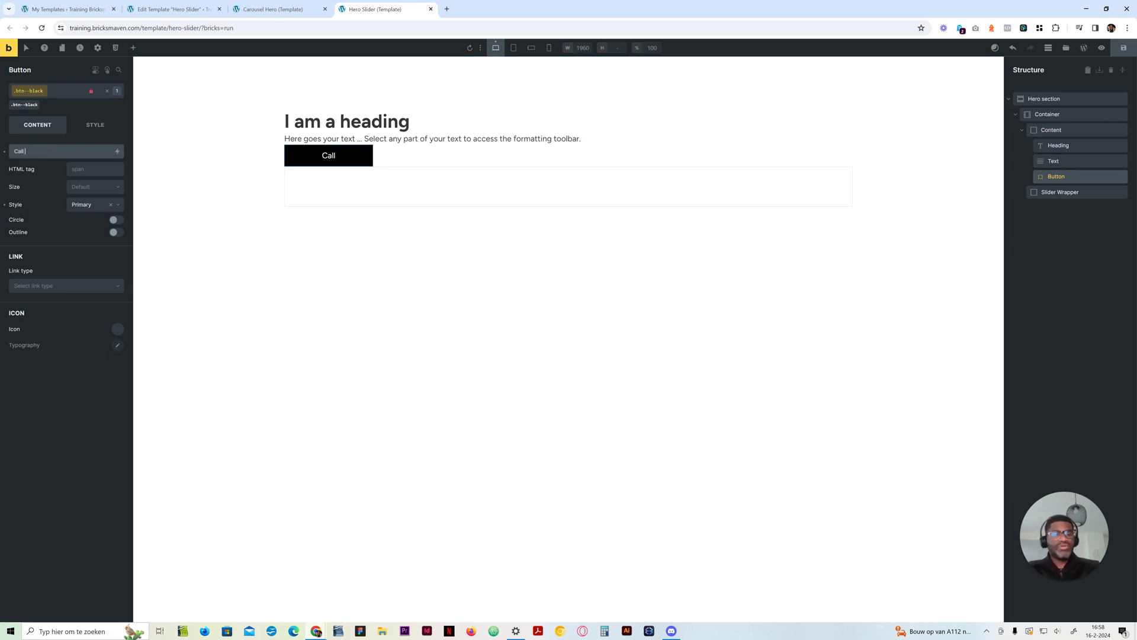
{"action": "type", "text": " to action"}
{"action": "left_click", "coordinate": [1052, 130]}
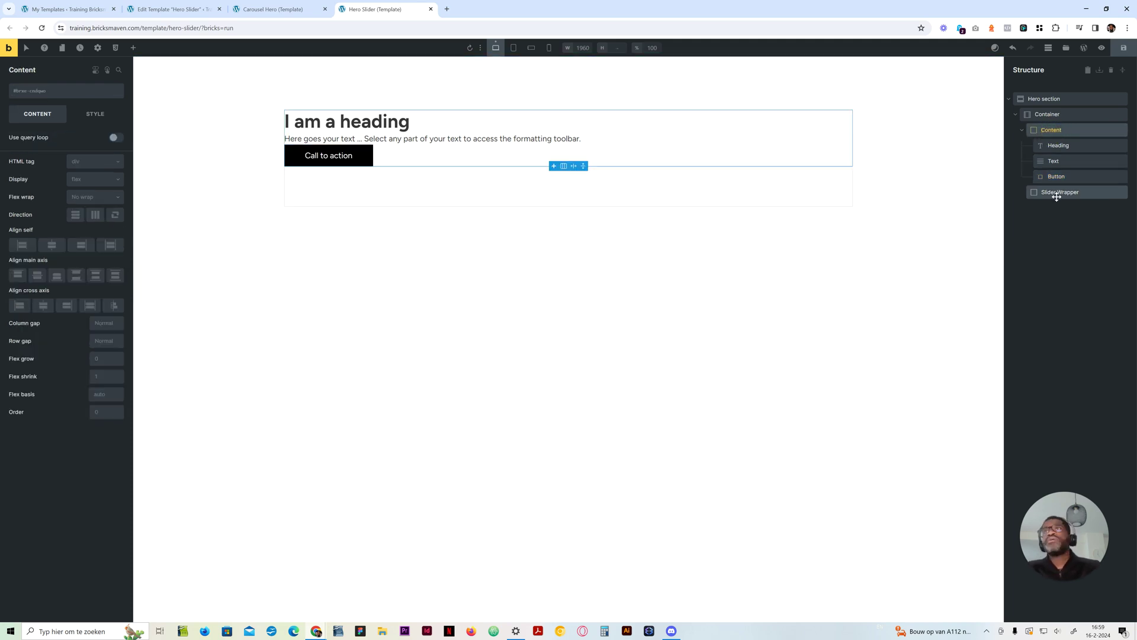
Step: Add a Slider (Nestable) element inside the Slider Wrapper block
{"action": "left_click", "coordinate": [1056, 193]}
{"action": "left_click", "coordinate": [133, 48]}
{"action": "type", "text": "slider"}
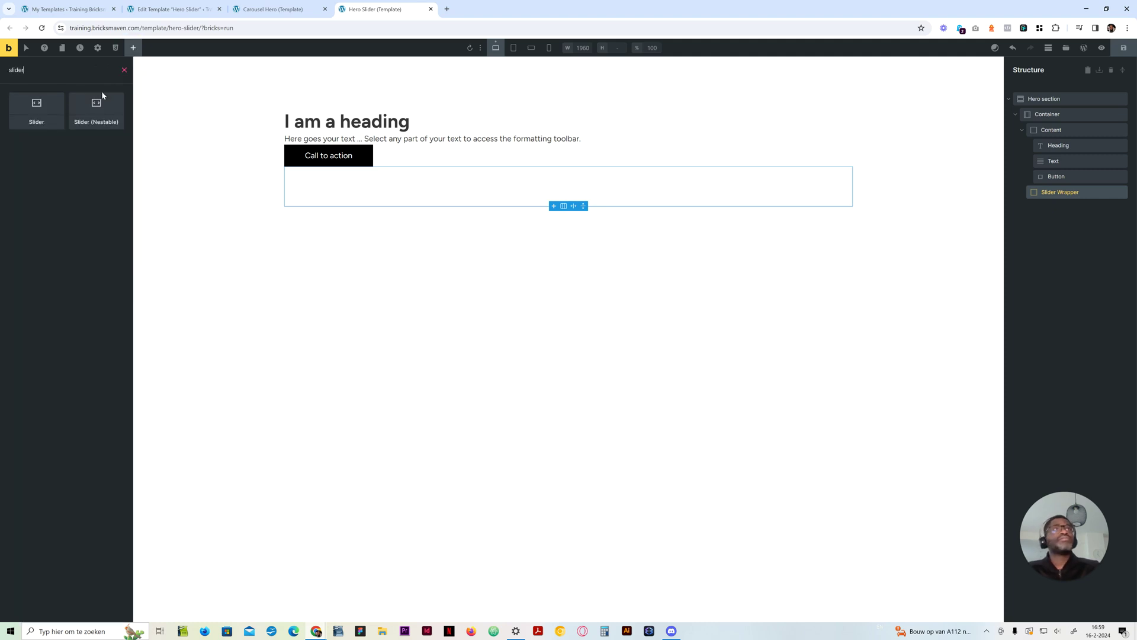
{"action": "left_click", "coordinate": [96, 105]}
Step: Delete Slide 2 and Slide 3 from the nestable slider
{"action": "right_click", "coordinate": [1063, 269]}
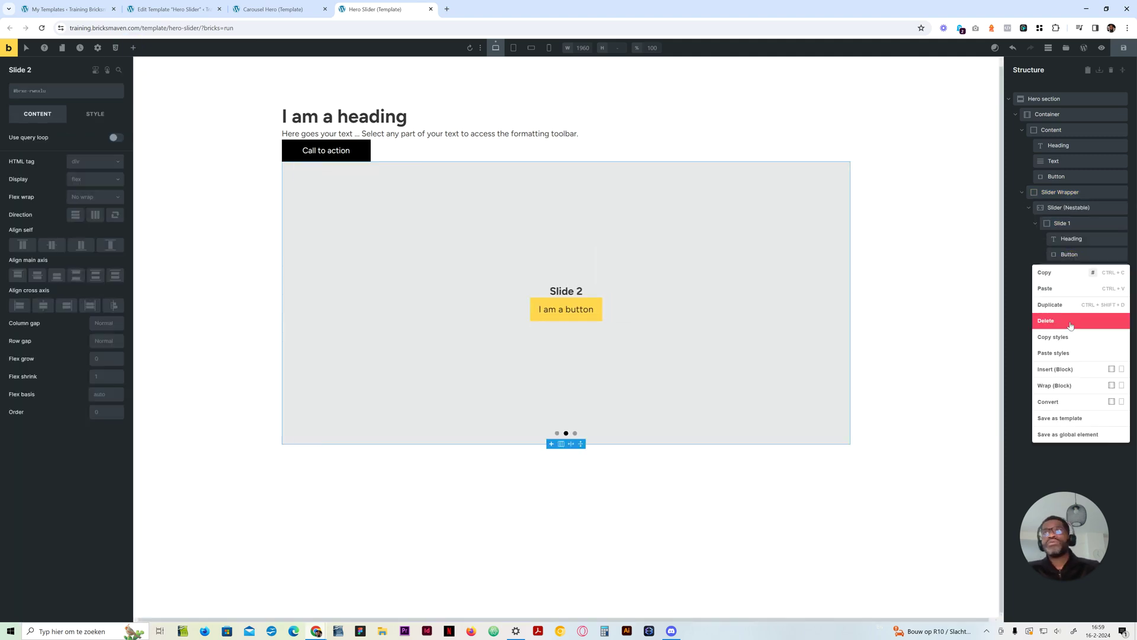
{"action": "left_click", "coordinate": [1073, 320]}
{"action": "right_click", "coordinate": [1063, 271]}
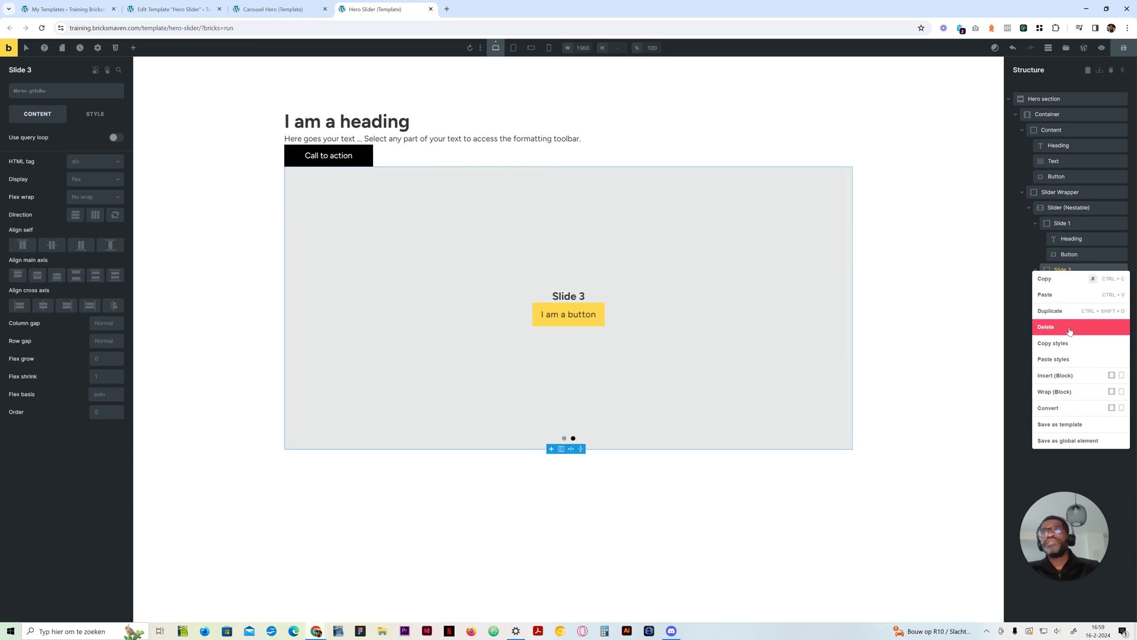
{"action": "left_click", "coordinate": [1072, 323]}
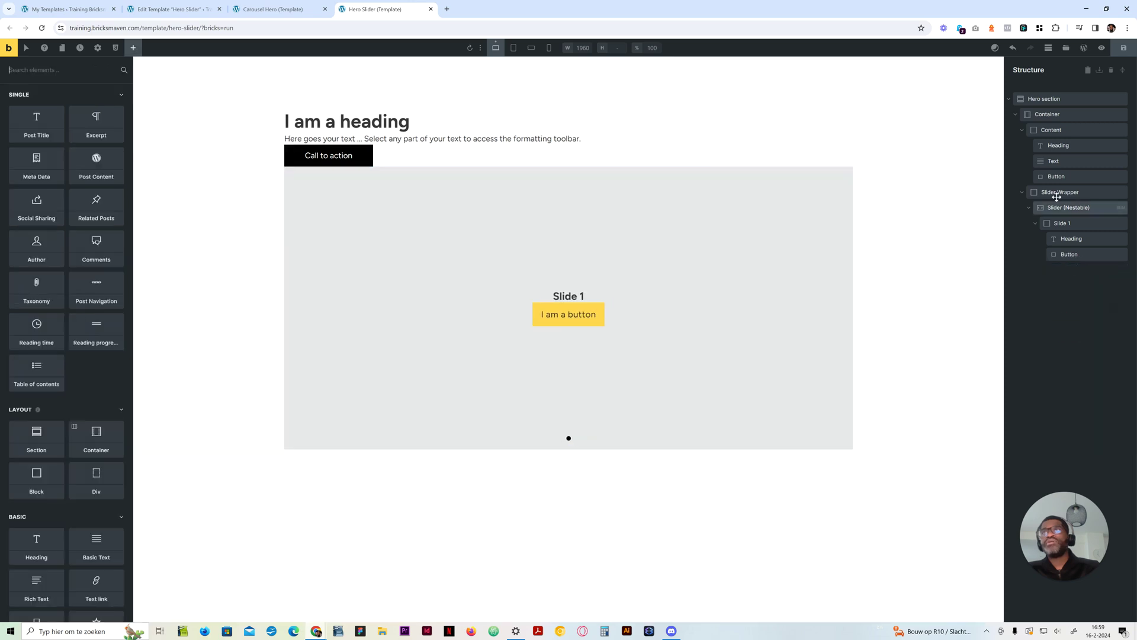
Step: Delete the heading and the button from Slide 1
{"action": "right_click", "coordinate": [1068, 238]}
{"action": "left_click", "coordinate": [1064, 300]}
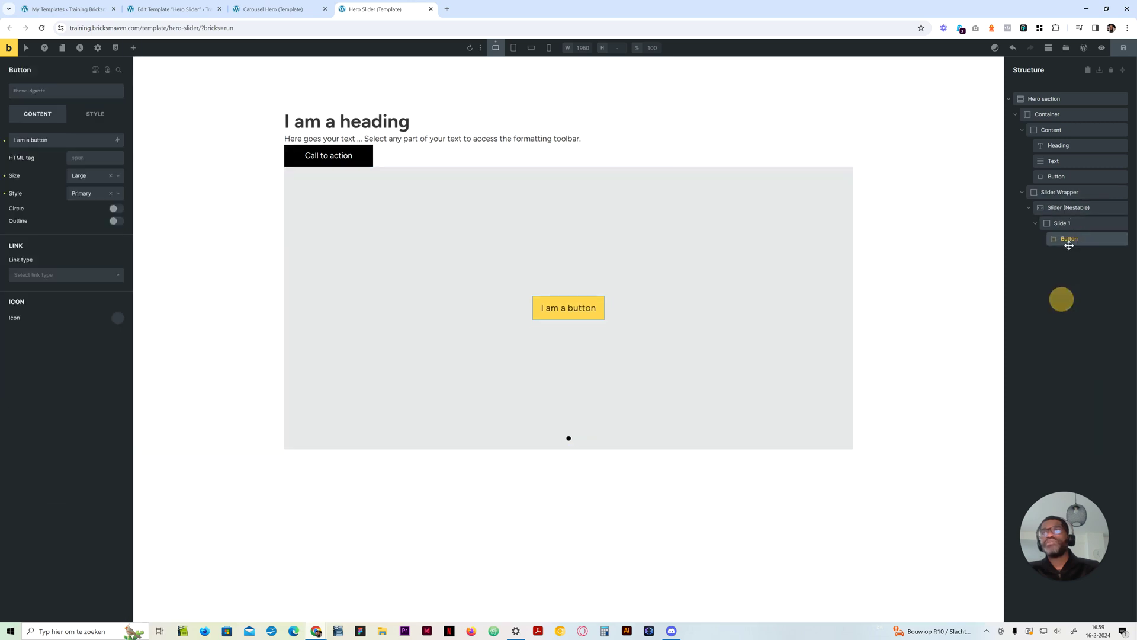
{"action": "key", "text": "Delete"}
Step: Add an image element inside Slide 1
{"action": "left_click", "coordinate": [133, 47]}
{"action": "type", "text": "image"}
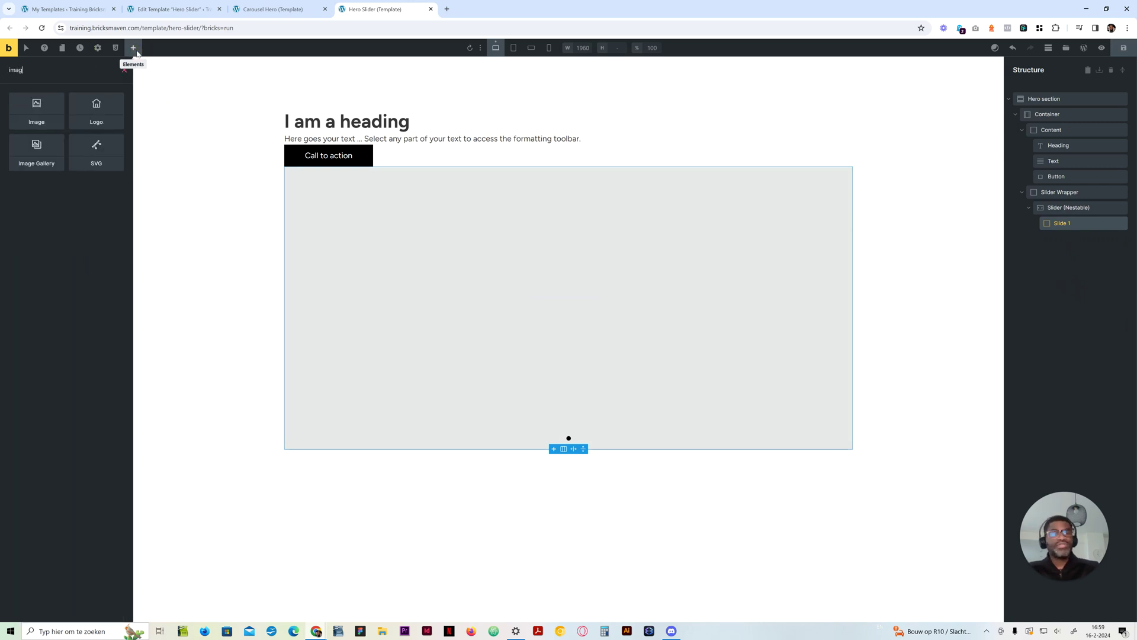
{"action": "left_click", "coordinate": [42, 118]}
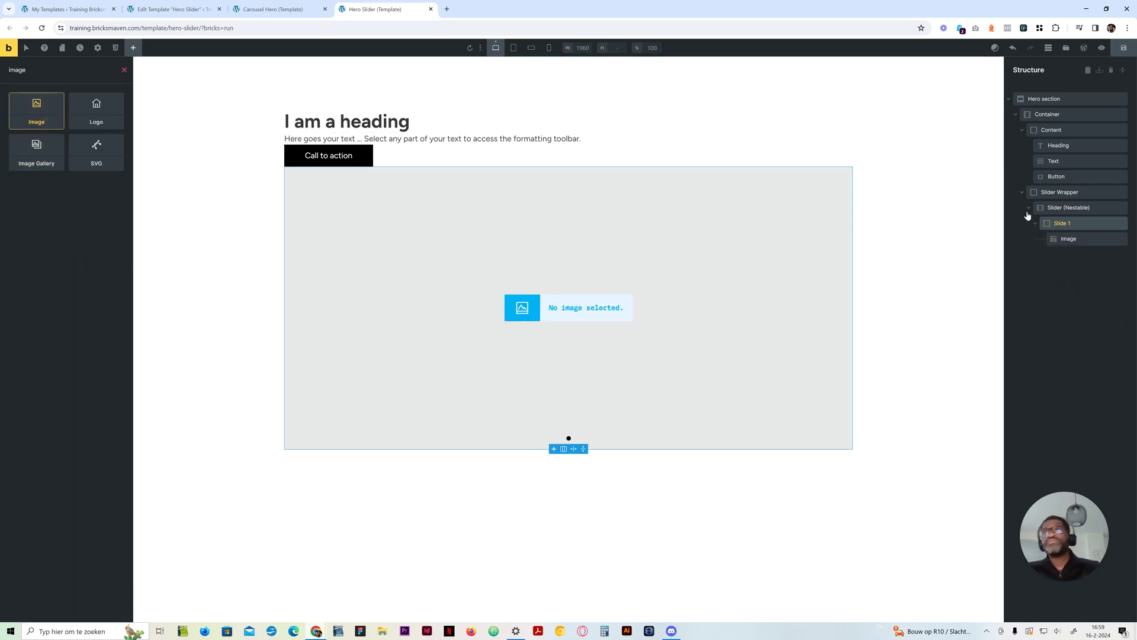
Step: Clear the background colour of the Slider (Nestable) element
{"action": "left_click", "coordinate": [1064, 209]}
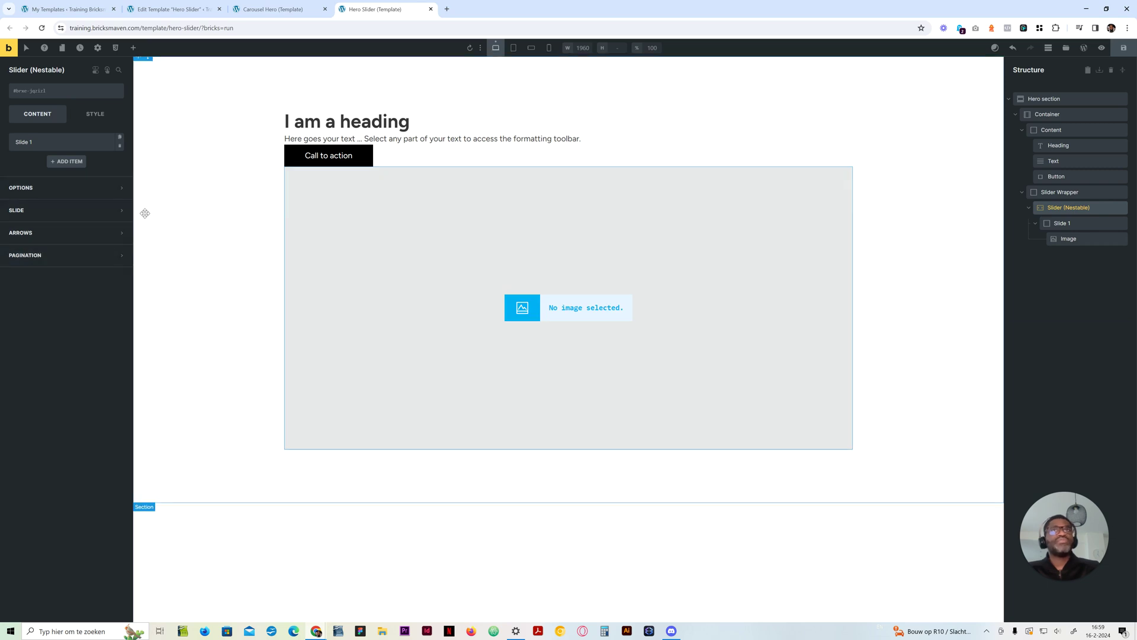
{"action": "left_click", "coordinate": [54, 232]}
{"action": "left_click", "coordinate": [76, 232]}
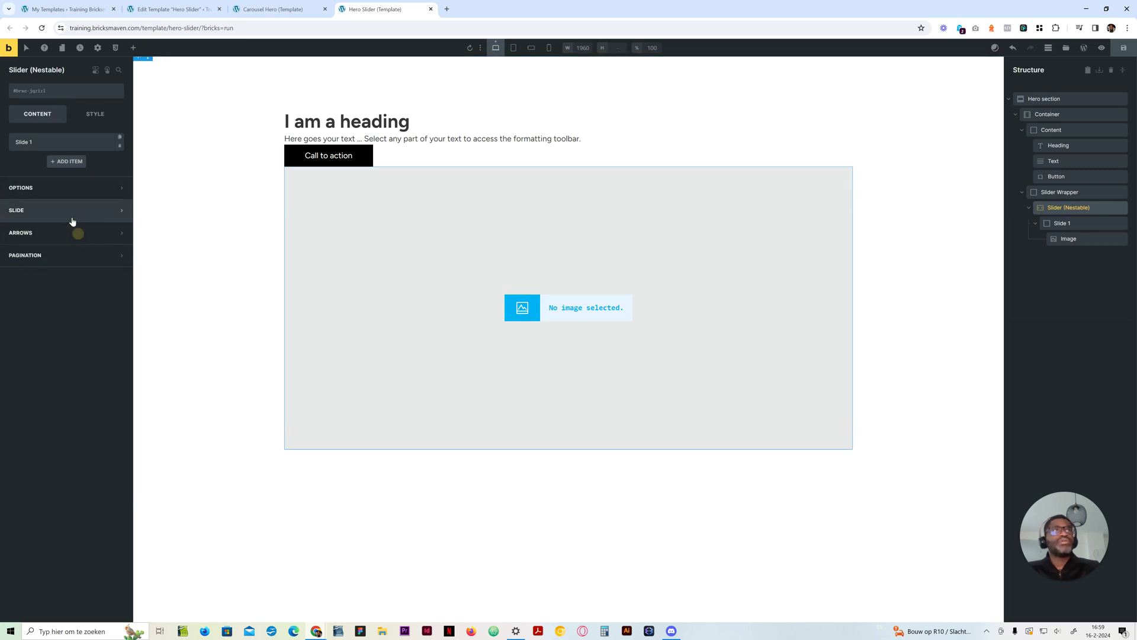
{"action": "left_click", "coordinate": [76, 211]}
{"action": "left_click", "coordinate": [77, 211]}
{"action": "left_click", "coordinate": [84, 190]}
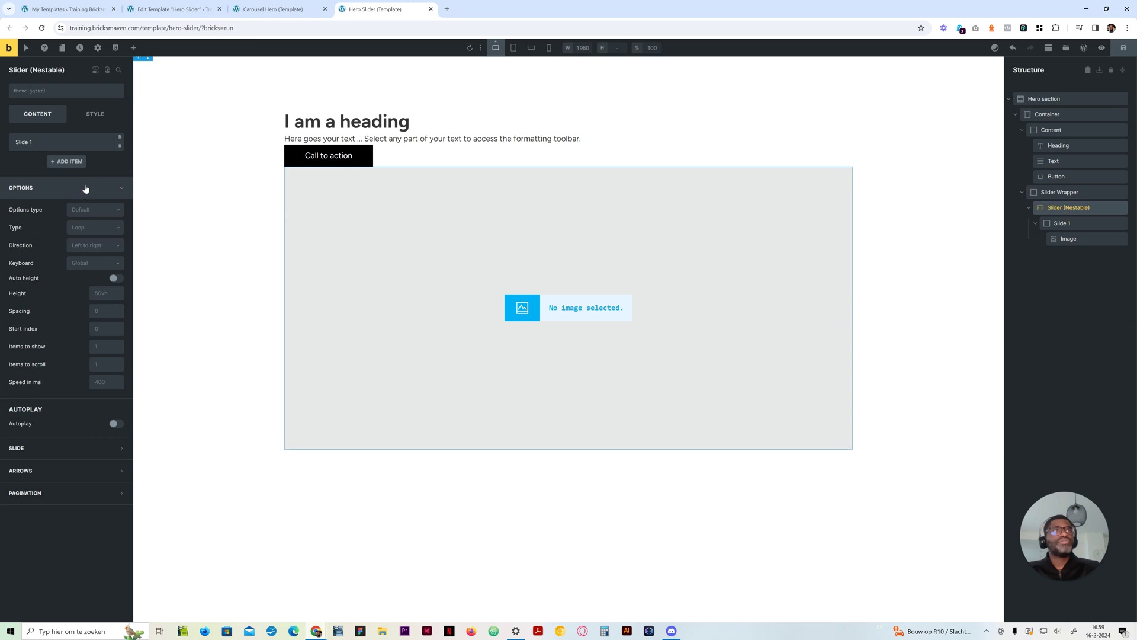
{"action": "left_click", "coordinate": [85, 188]}
{"action": "left_click", "coordinate": [93, 113]}
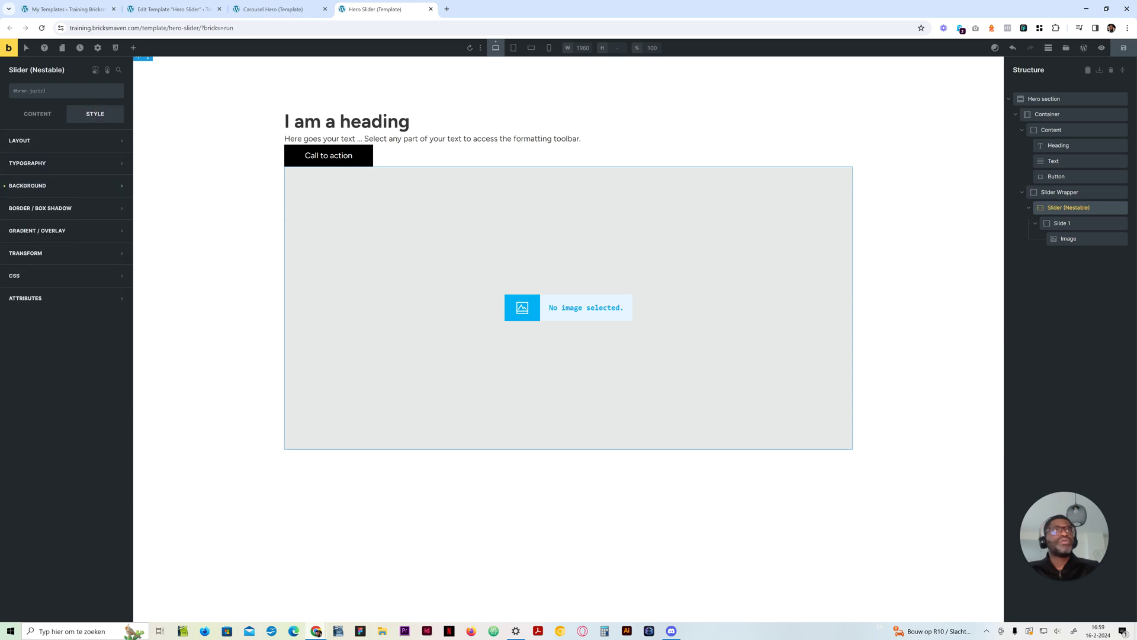
{"action": "left_click", "coordinate": [5, 185]}
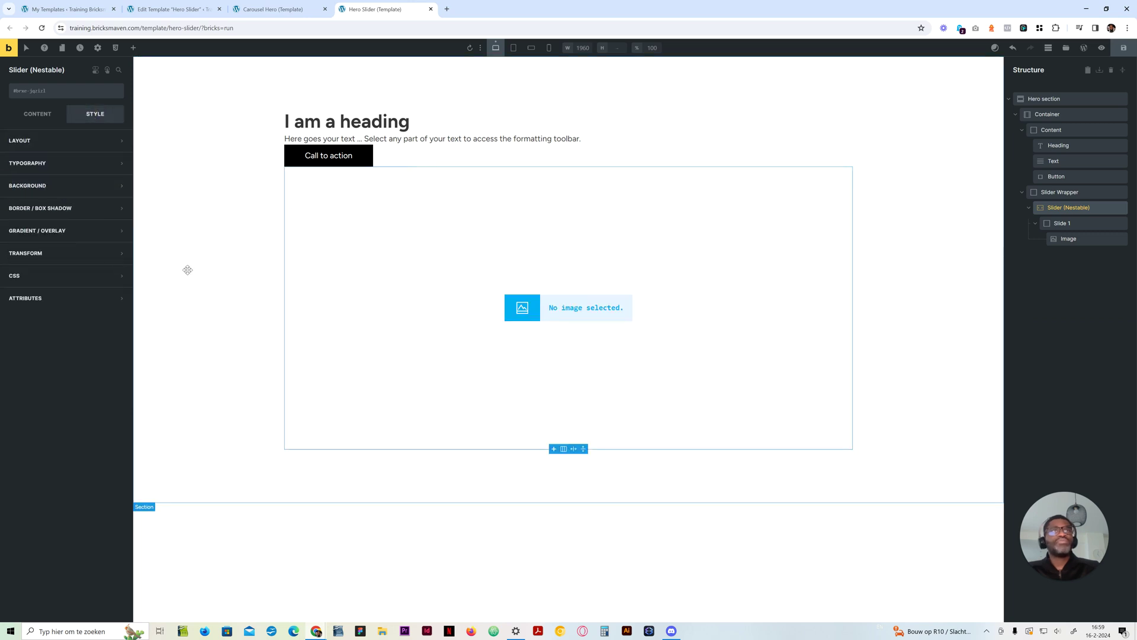
{"action": "left_click", "coordinate": [37, 114]}
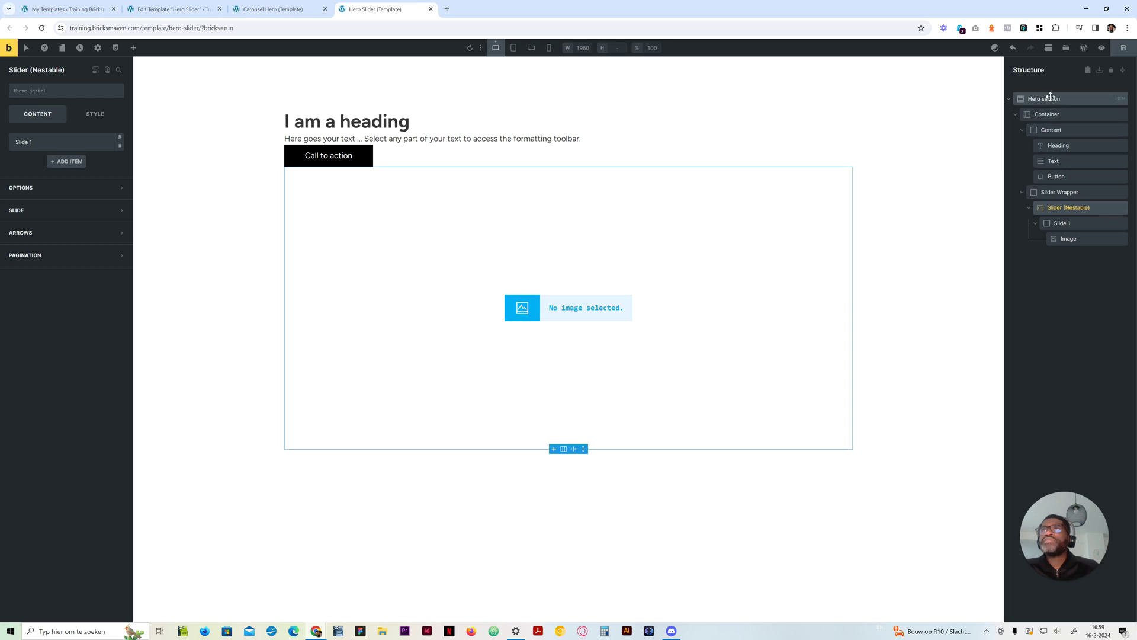
Step: Open the class generator for the nestable slider and enter hero-section-slider-nested as its class name
{"action": "left_click", "coordinate": [1022, 130]}
{"action": "left_click", "coordinate": [1021, 145]}
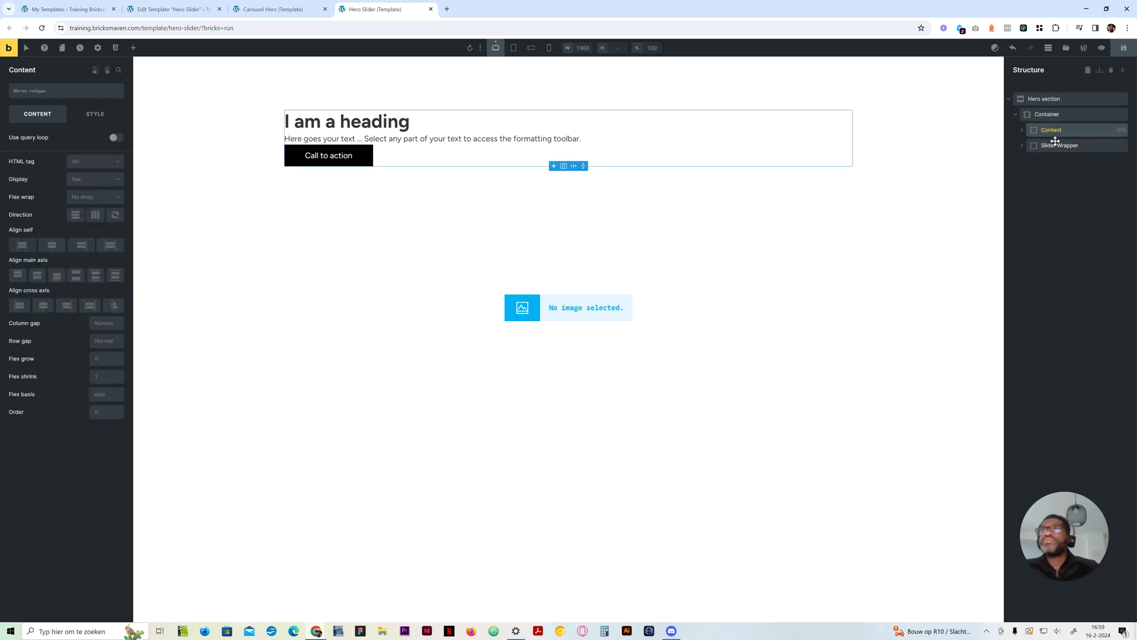
{"action": "left_click", "coordinate": [1022, 145]}
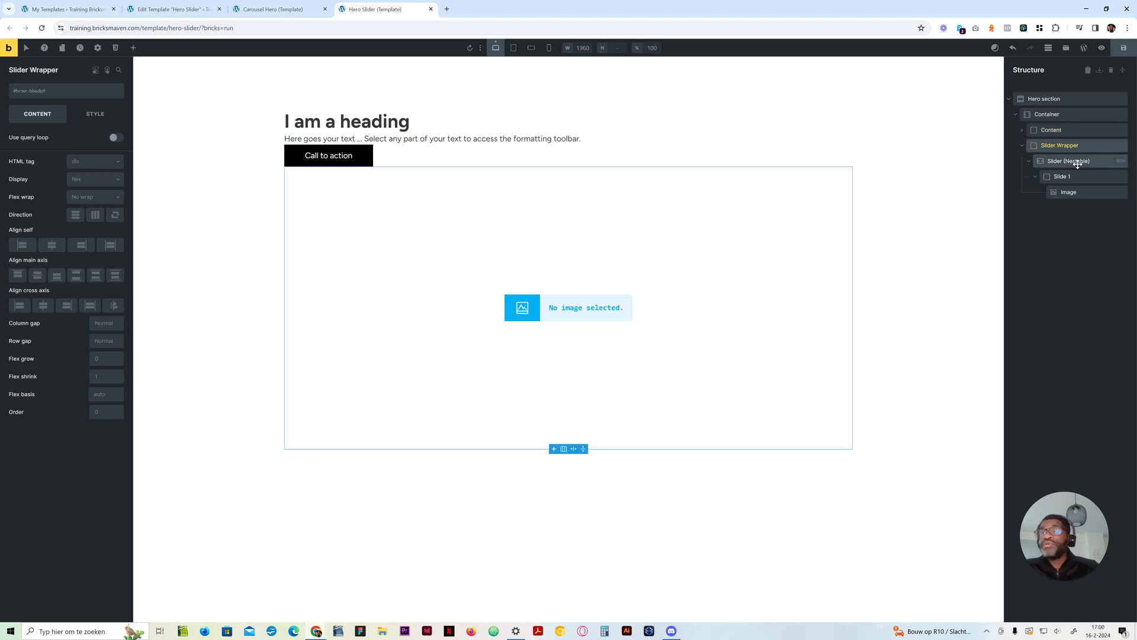
{"action": "left_click", "coordinate": [1120, 162]}
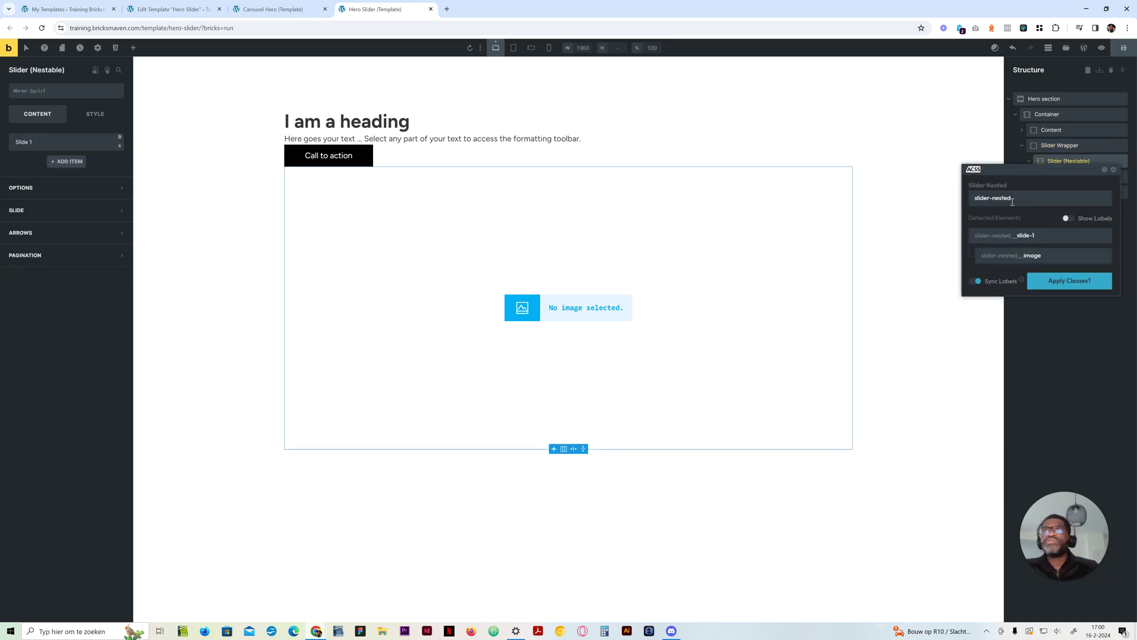
{"action": "left_click", "coordinate": [975, 199]}
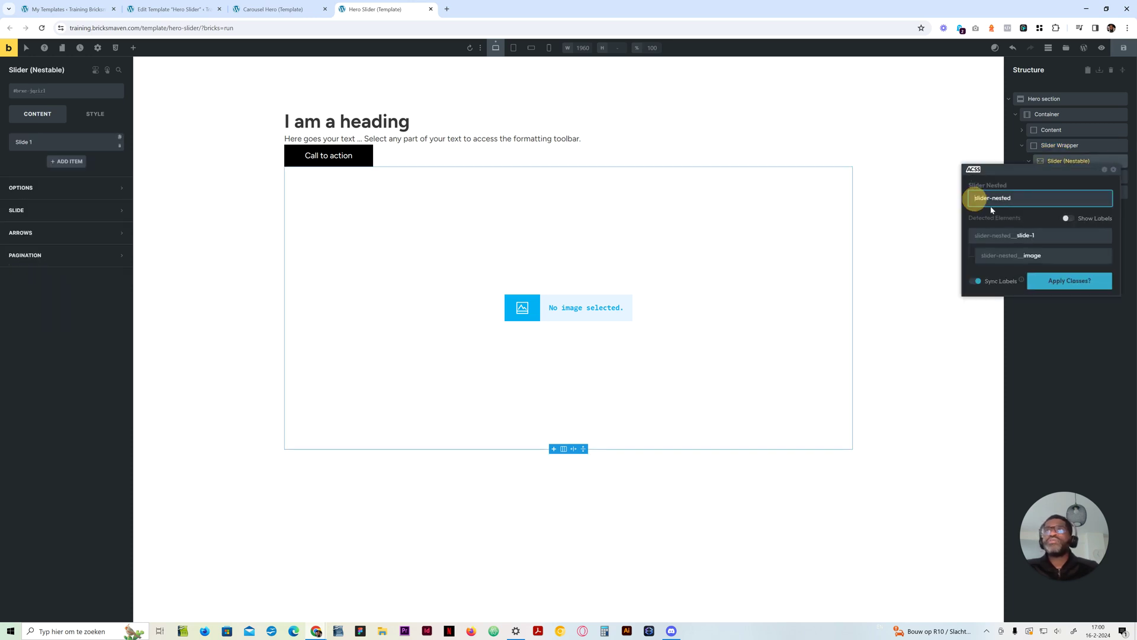
{"action": "type", "text": "he"}
{"action": "type", "text": "ro-sect"}
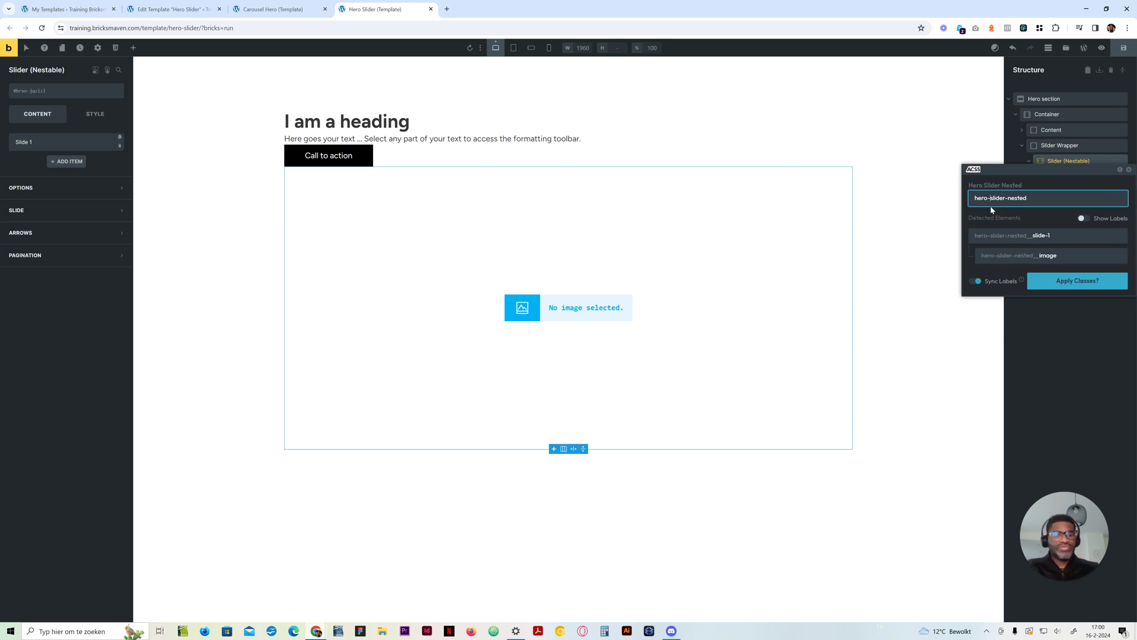
{"action": "type", "text": "ion"}
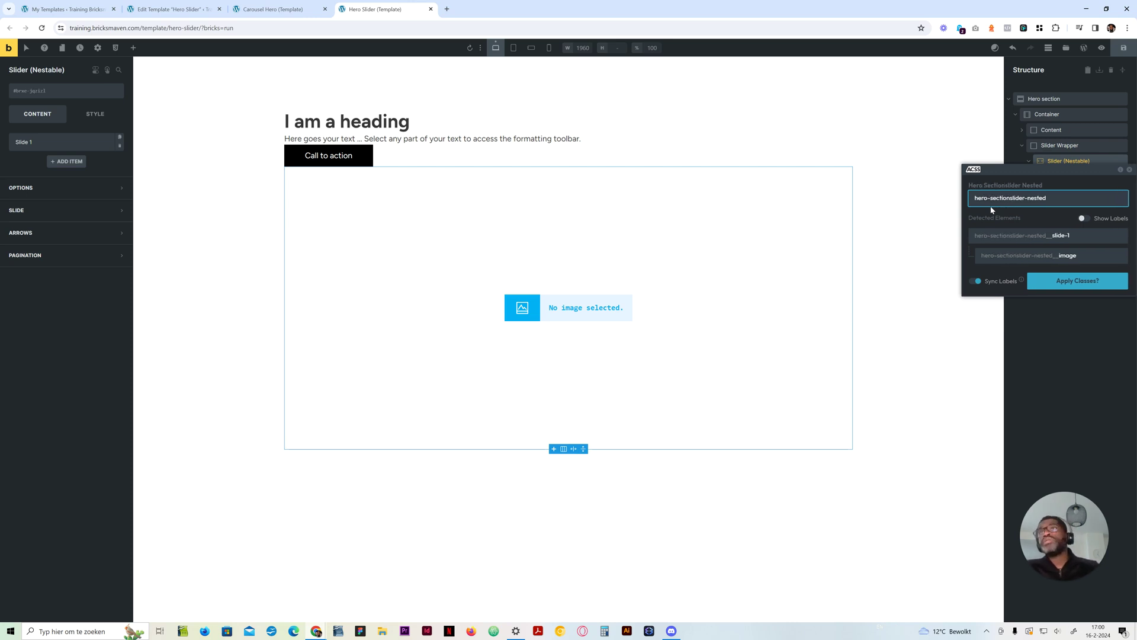
{"action": "type", "text": "-"}
{"action": "left_click_drag", "start_coordinate": [1067, 170], "coordinate": [883, 172]}
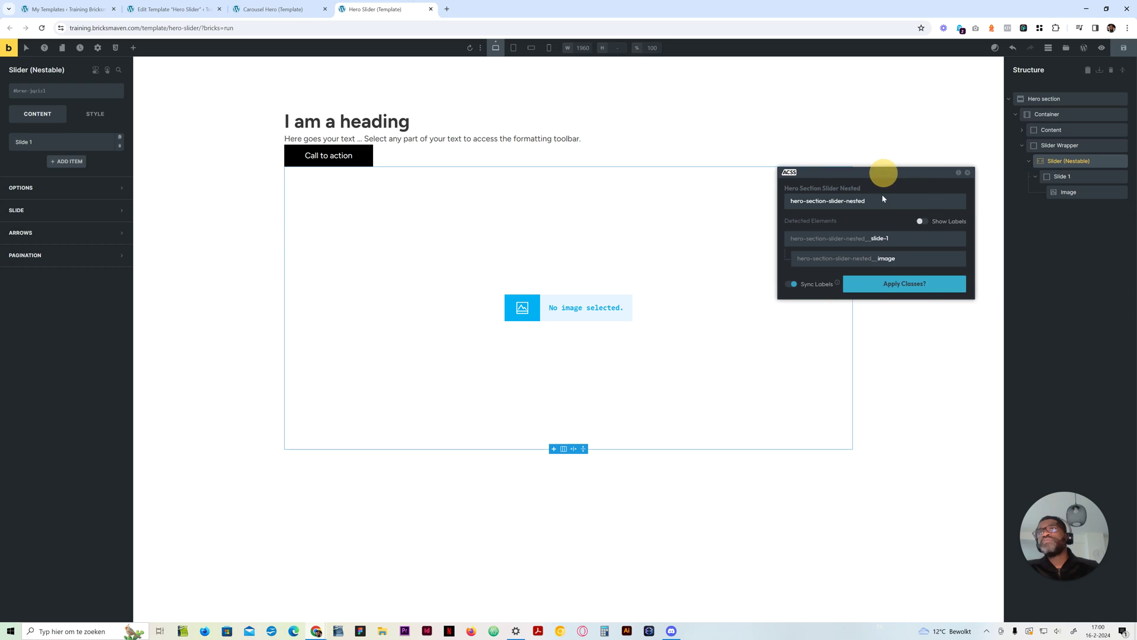
Step: Exclude slide-1 and image from class generation and apply the class to the nestable slider only
{"action": "left_click", "coordinate": [959, 239]}
{"action": "left_click", "coordinate": [959, 258]}
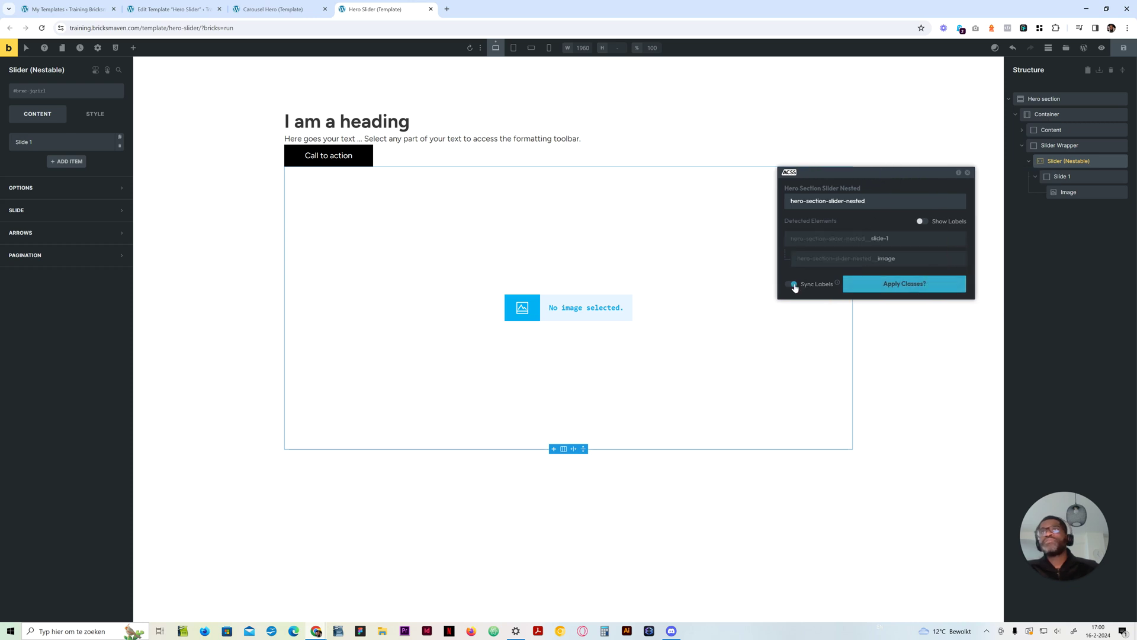
{"action": "left_click", "coordinate": [886, 283]}
Step: Apply the class hero-section-slider-item to Slide 1 with the class generator
{"action": "left_click", "coordinate": [1073, 177]}
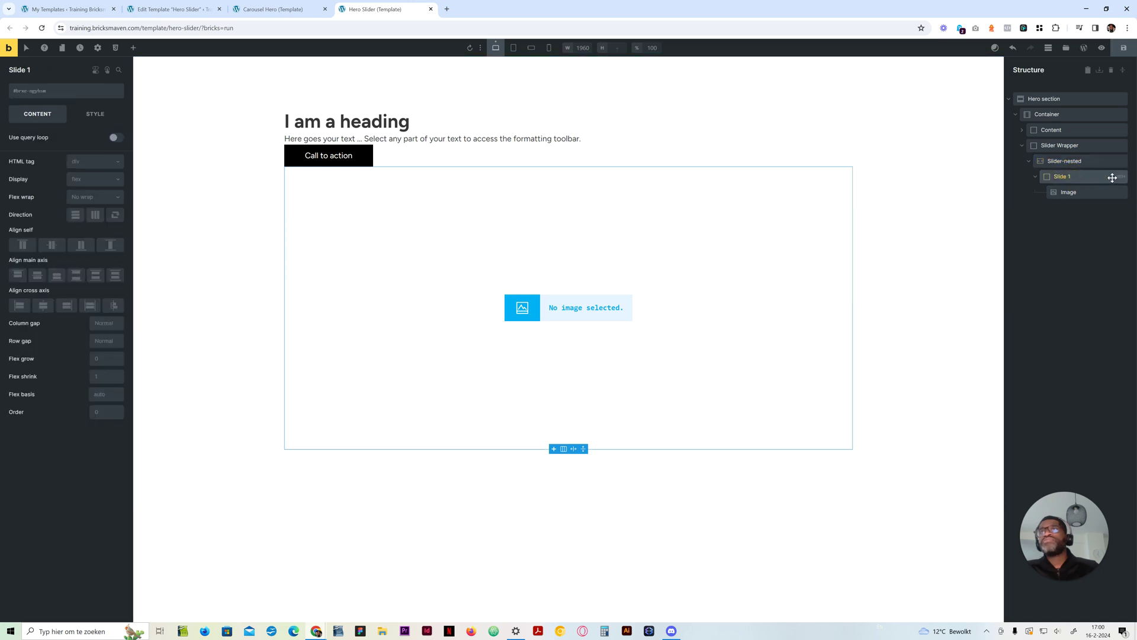
{"action": "left_click", "coordinate": [1120, 176]}
{"action": "double_click", "coordinate": [975, 213]}
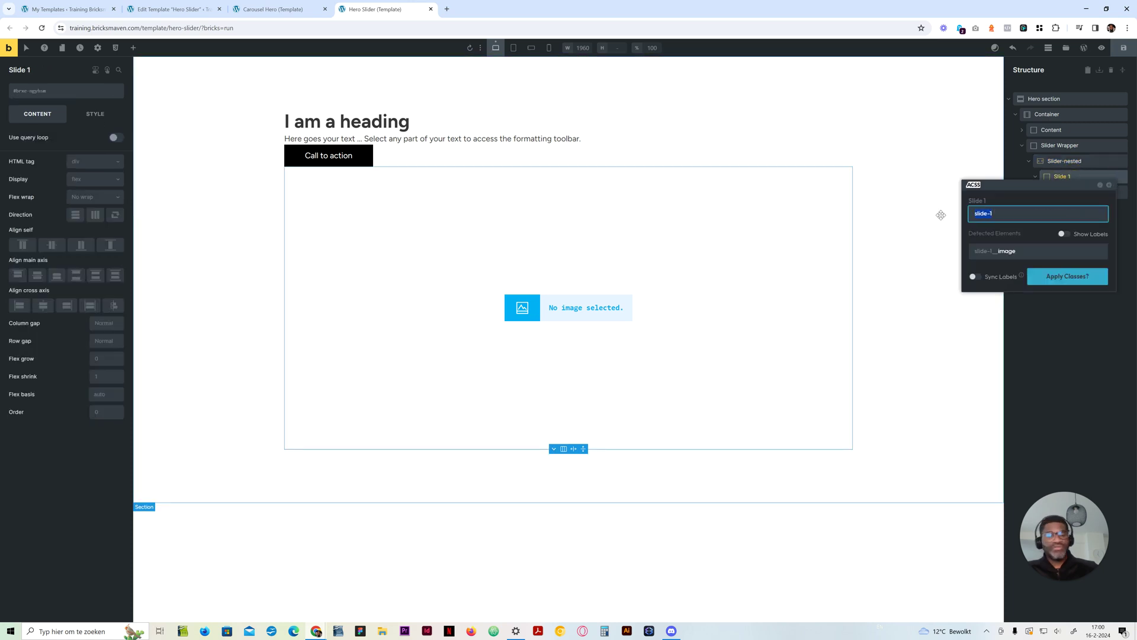
{"action": "type", "text": "hero-section-slider-nested"}
{"action": "key", "text": "BackSpace"}
{"action": "key", "text": "BackSpace"}
{"action": "key", "text": "BackSpace"}
{"action": "key", "text": "BackSpace"}
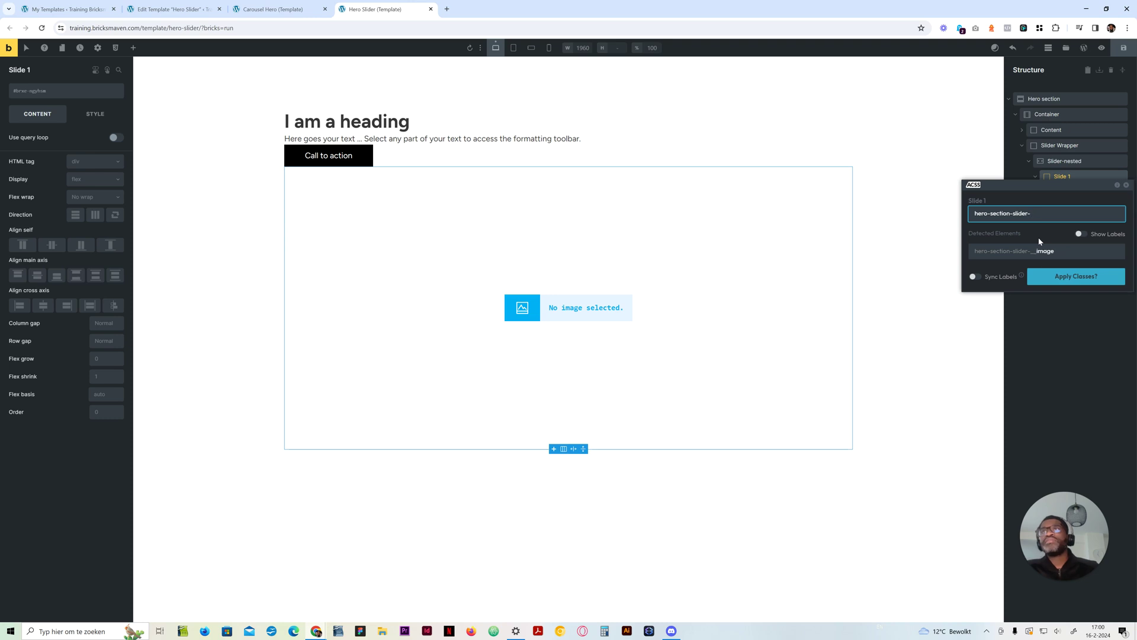
{"action": "type", "text": "ut"}
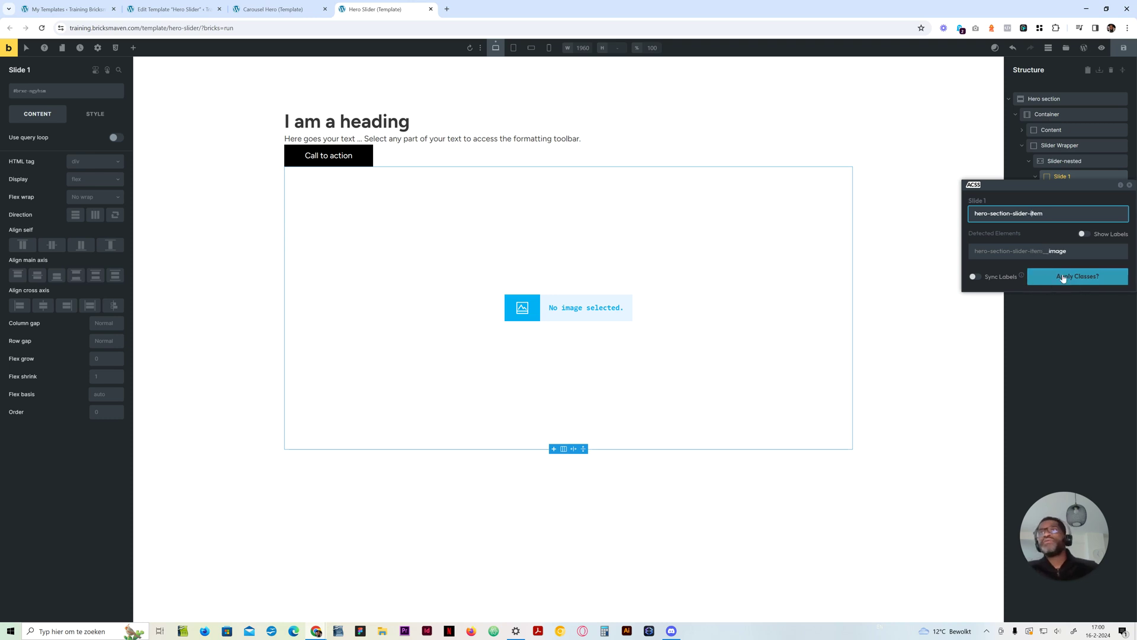
{"action": "left_click", "coordinate": [1063, 277]}
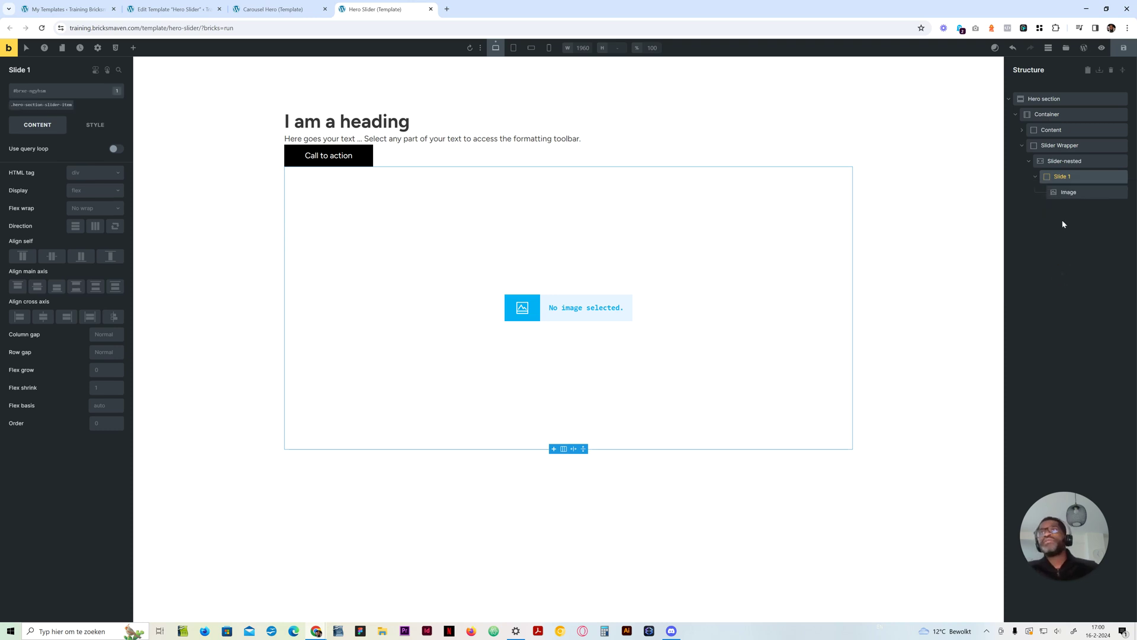
Step: Give the Slider Wrapper block the class hero-section__slider-wrapper, excluding slider-nested, slide-1 and image from class generation
{"action": "left_click", "coordinate": [1120, 145]}
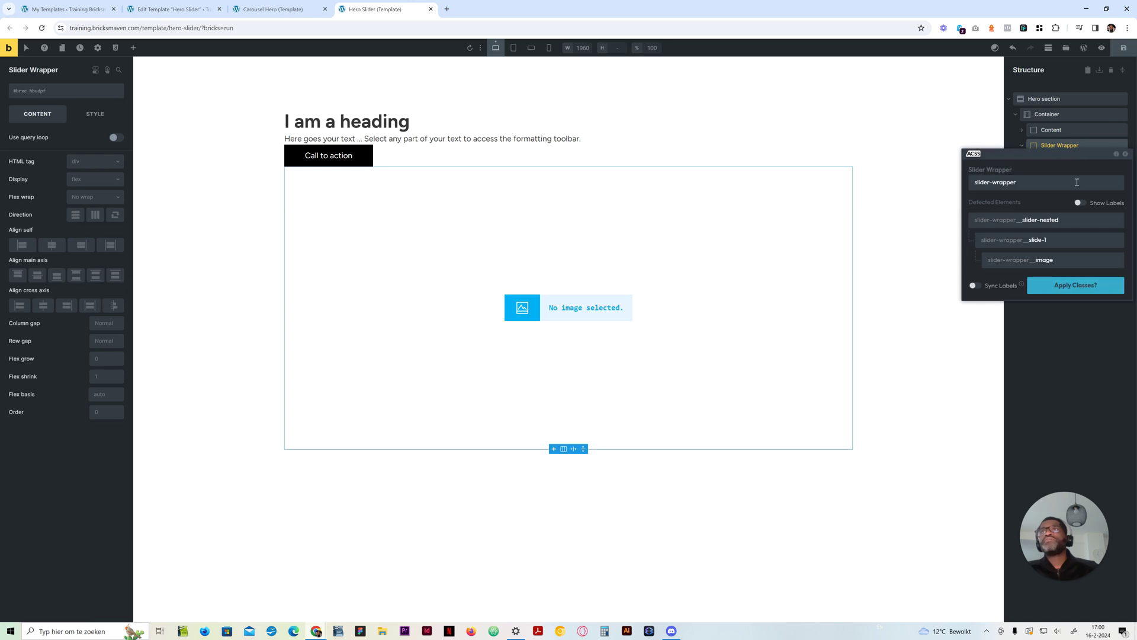
{"action": "type", "text": "hero-section-slider-nested"}
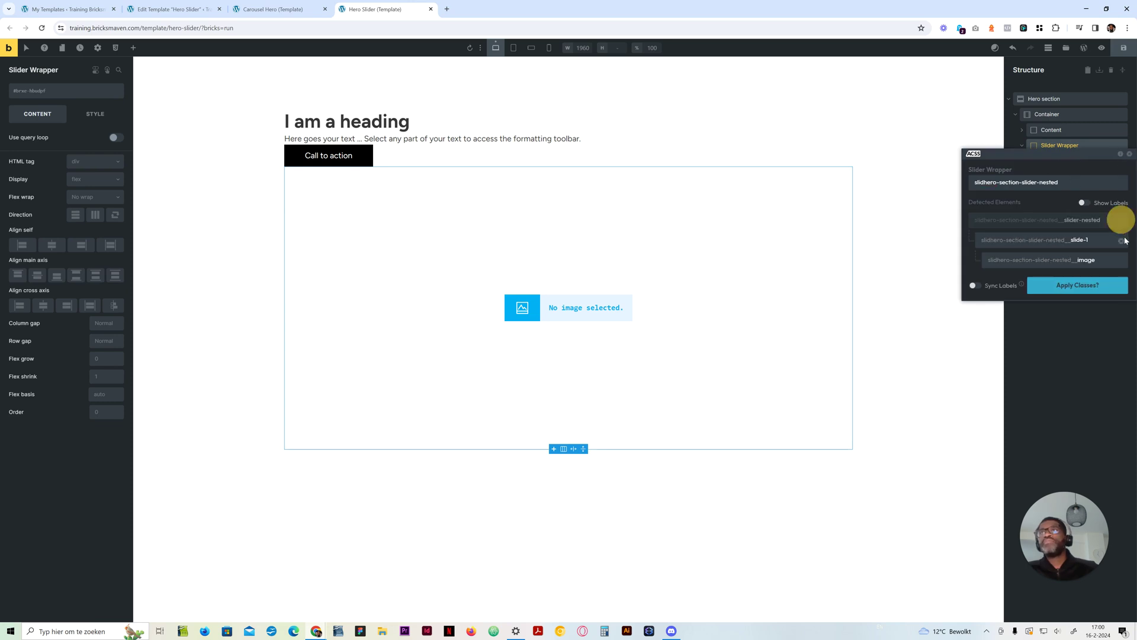
{"action": "left_click", "coordinate": [998, 183]}
{"action": "key", "text": "ctrl+a"}
{"action": "type", "text": "hero-section-slider-nested"}
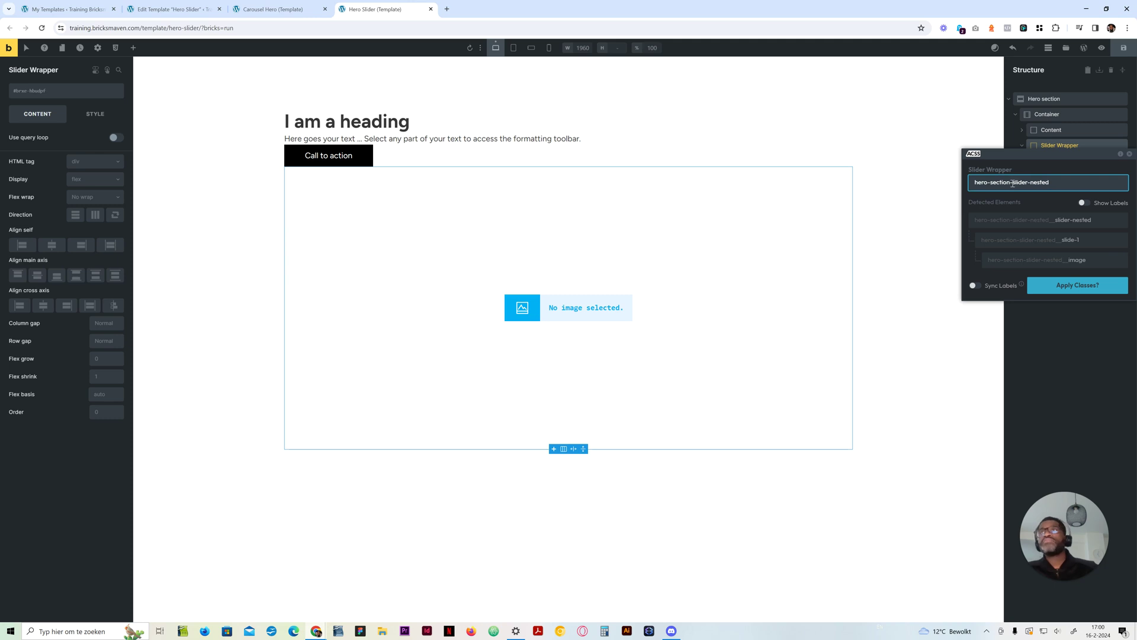
{"action": "double_click", "coordinate": [1042, 181]}
{"action": "type", "text": "wrapper"}
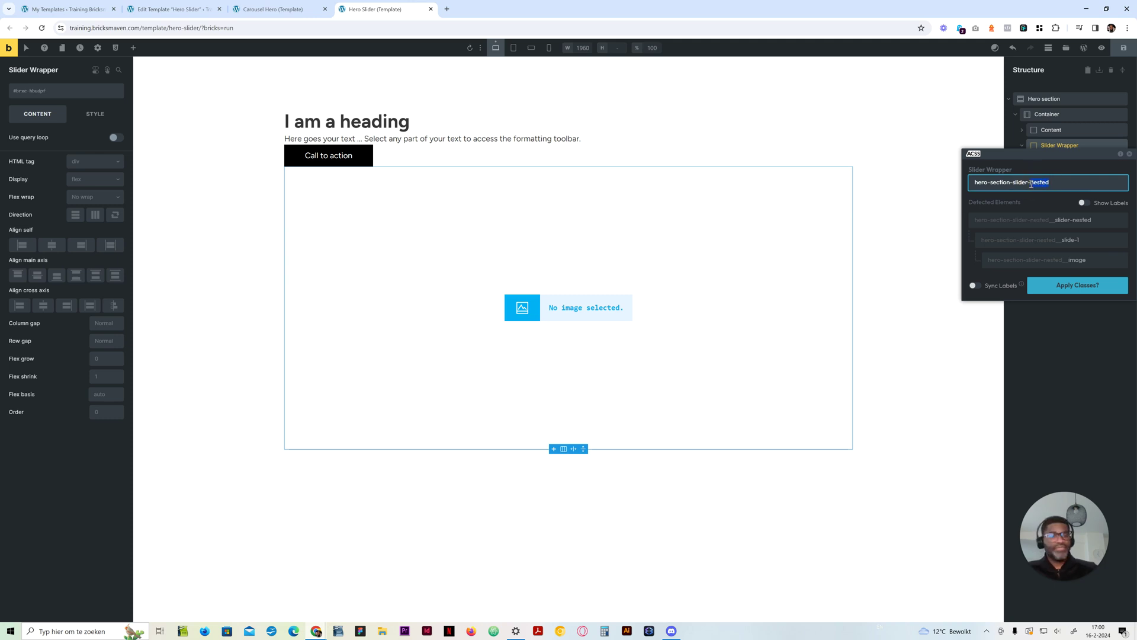
{"action": "left_click", "coordinate": [1015, 183]}
{"action": "key", "text": "BackSpace"}
{"action": "type", "text": "__"}
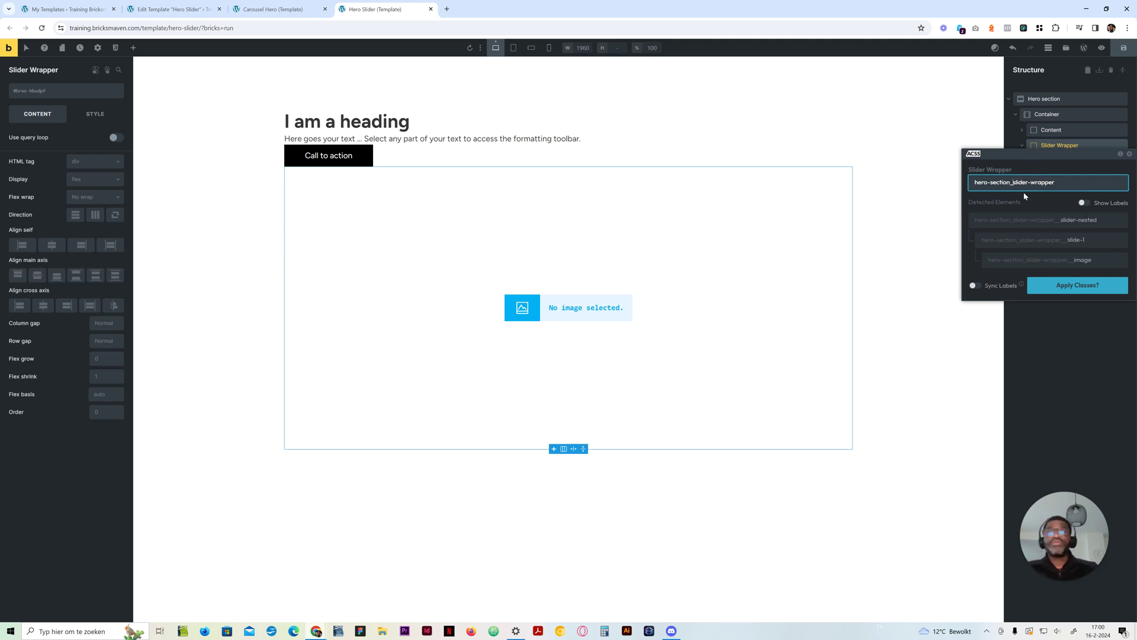
Step: Open the class generator for the Container and enter hero-section-container as its class name
{"action": "left_click", "coordinate": [1052, 130]}
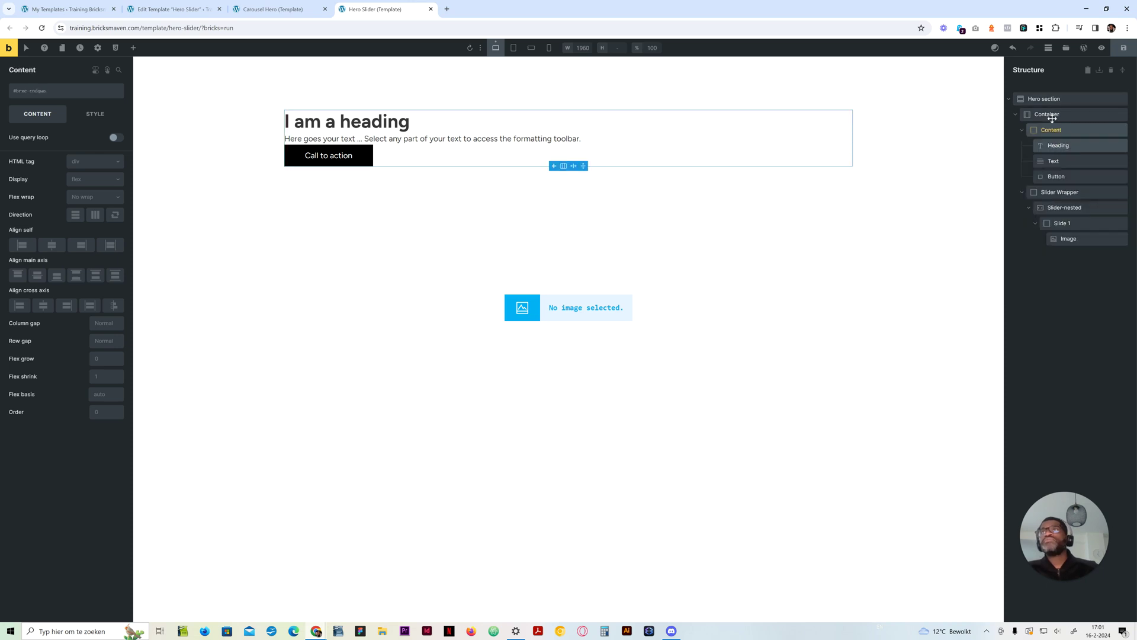
{"action": "left_click", "coordinate": [1060, 117]}
{"action": "left_click", "coordinate": [1091, 114]}
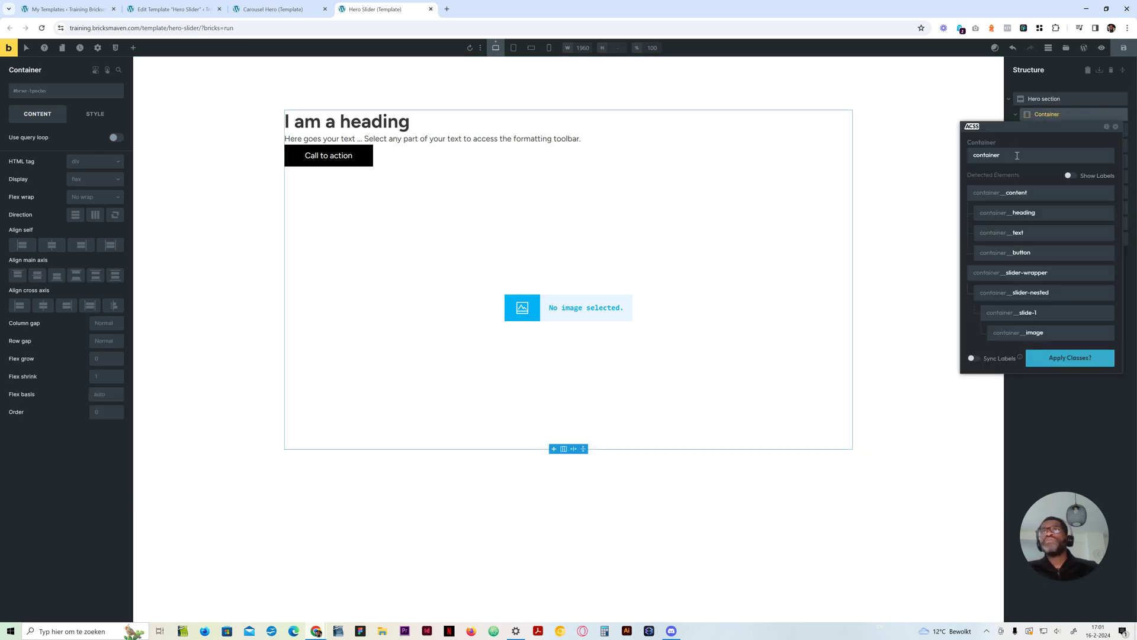
{"action": "type", "text": "hero-section-slider-nested"}
{"action": "left_click_drag", "start_coordinate": [1049, 155], "coordinate": [1011, 154]}
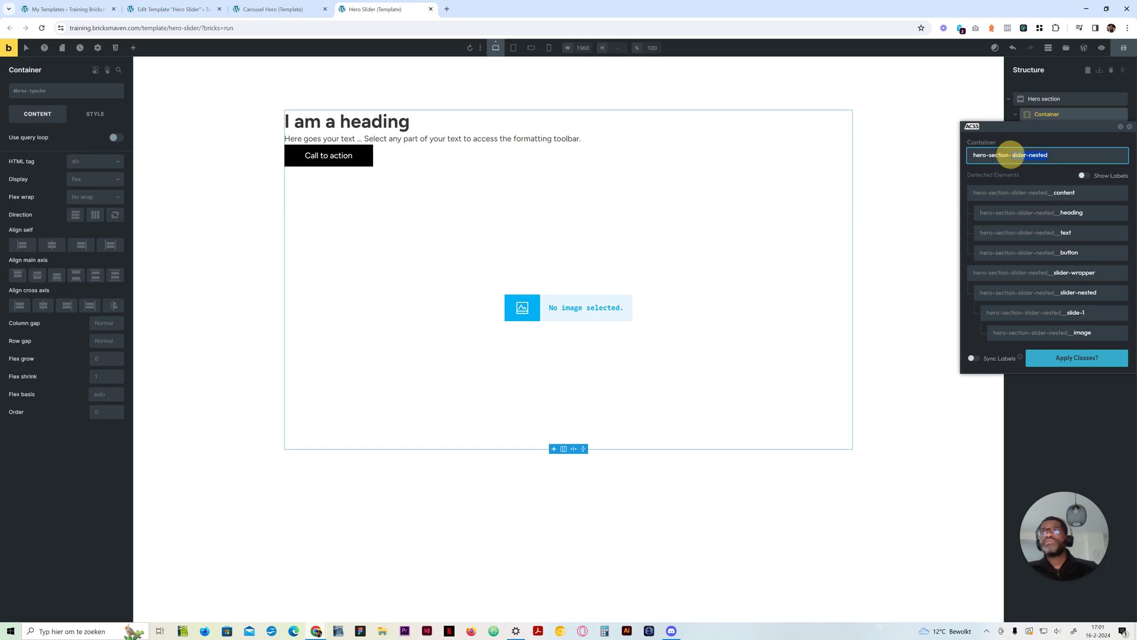
{"action": "type", "text": "container"}
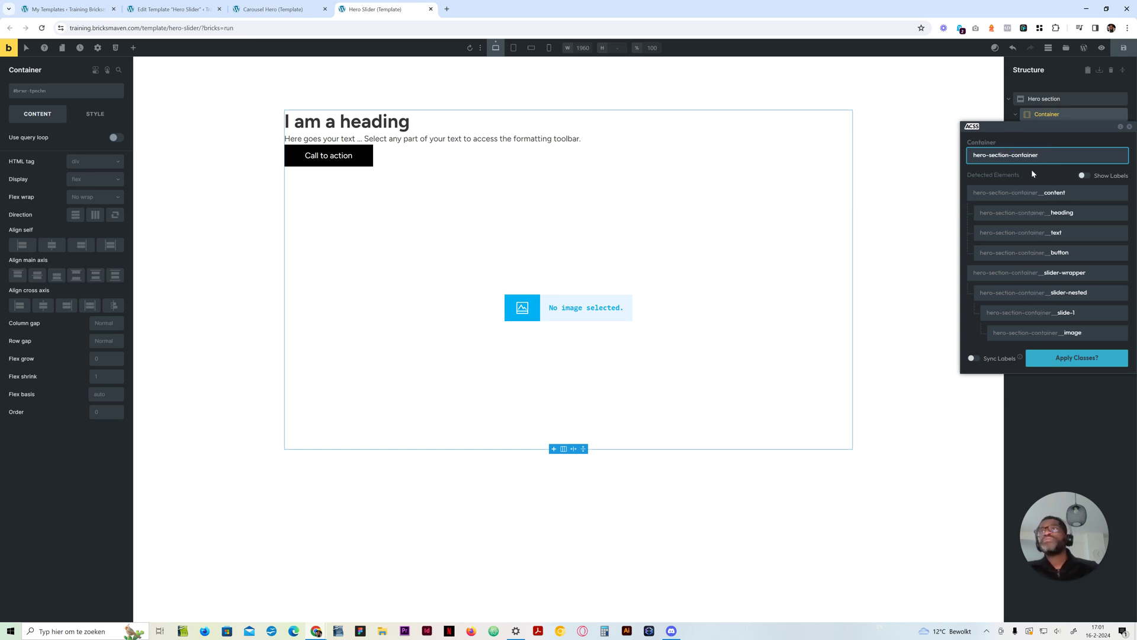
Step: Exclude the child elements from class generation, including content, heading, text, button and slider-wrapper, and apply the class to the Container
{"action": "left_click", "coordinate": [1120, 193]}
{"action": "left_click", "coordinate": [1120, 213]}
{"action": "left_click", "coordinate": [1120, 233]}
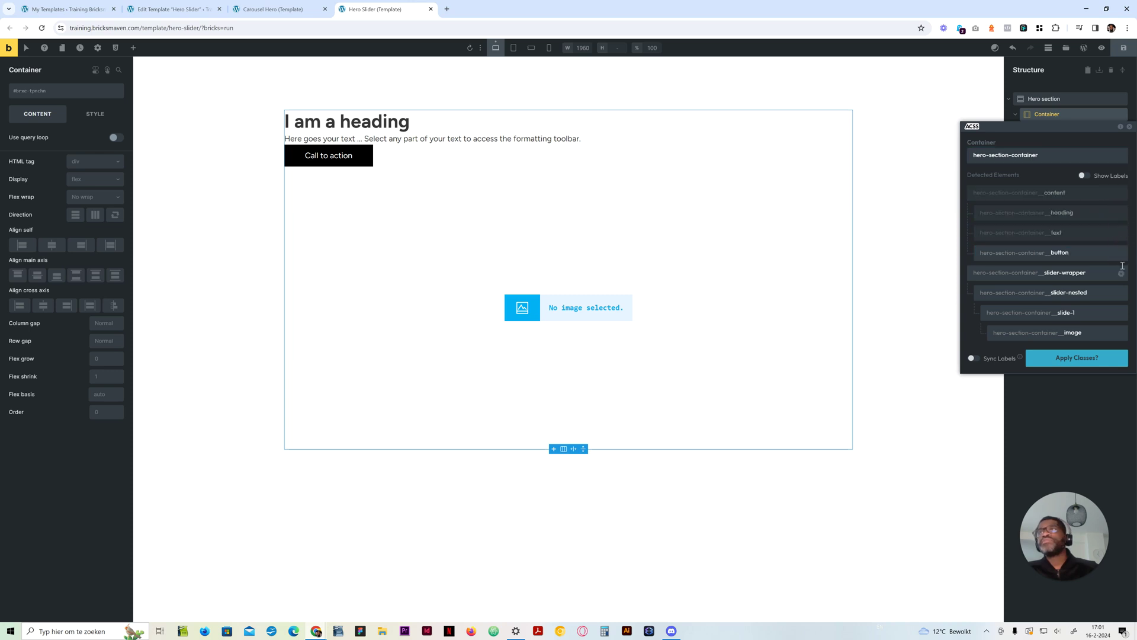
{"action": "left_click", "coordinate": [1120, 253]}
{"action": "left_click", "coordinate": [1121, 272]}
Step: Apply hero-section classes to the Hero section, content, heading, text and button, excluding the container, slider wrapper, nested slider, slide and image
{"action": "left_click", "coordinate": [1120, 99]}
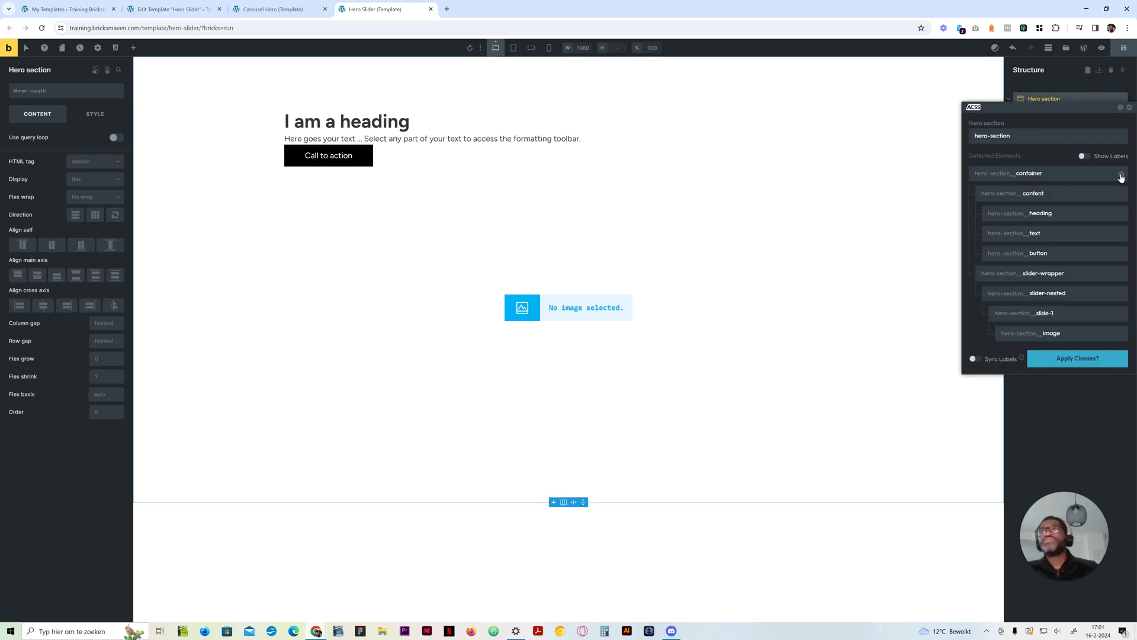
{"action": "left_click", "coordinate": [1121, 174]}
{"action": "left_click", "coordinate": [1121, 274]}
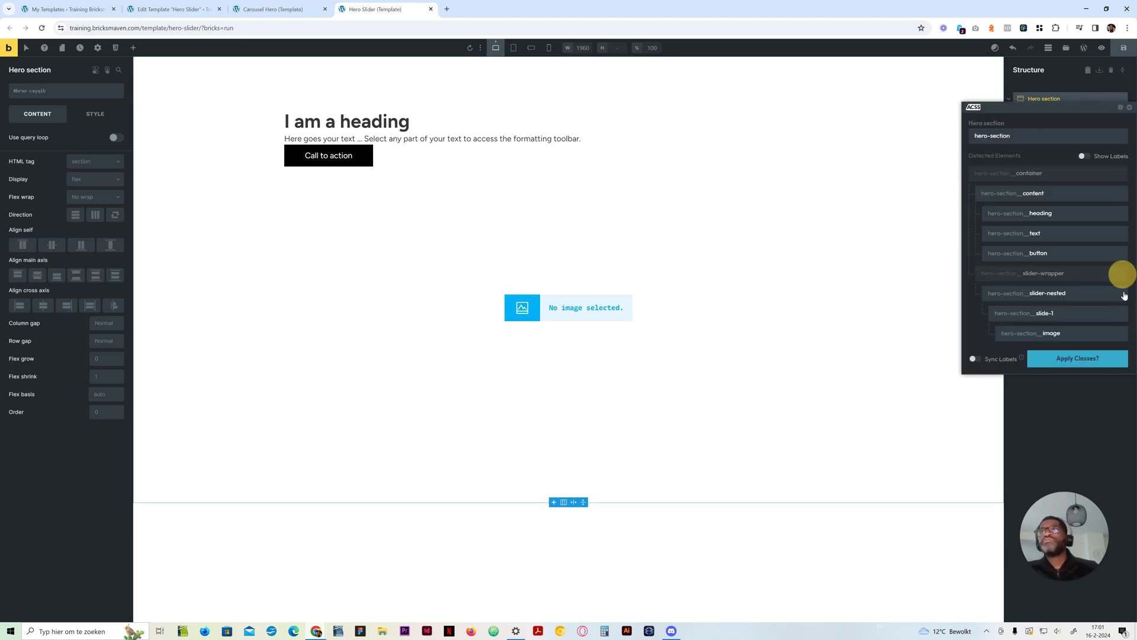
{"action": "left_click", "coordinate": [1121, 295]}
{"action": "left_click", "coordinate": [1121, 335]}
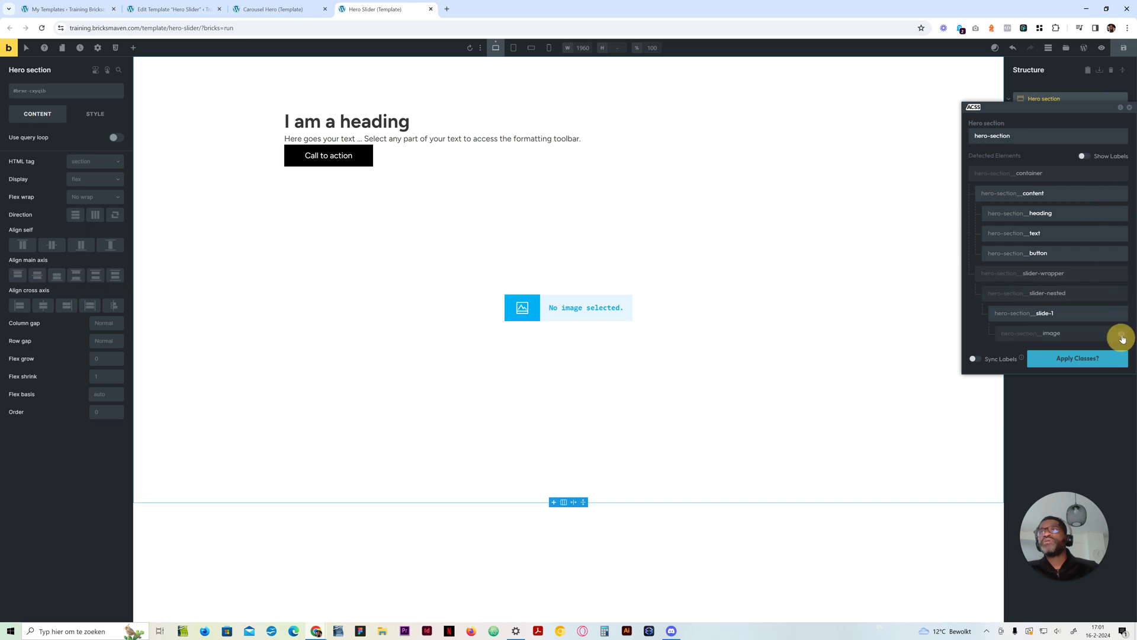
{"action": "left_click", "coordinate": [1122, 314]}
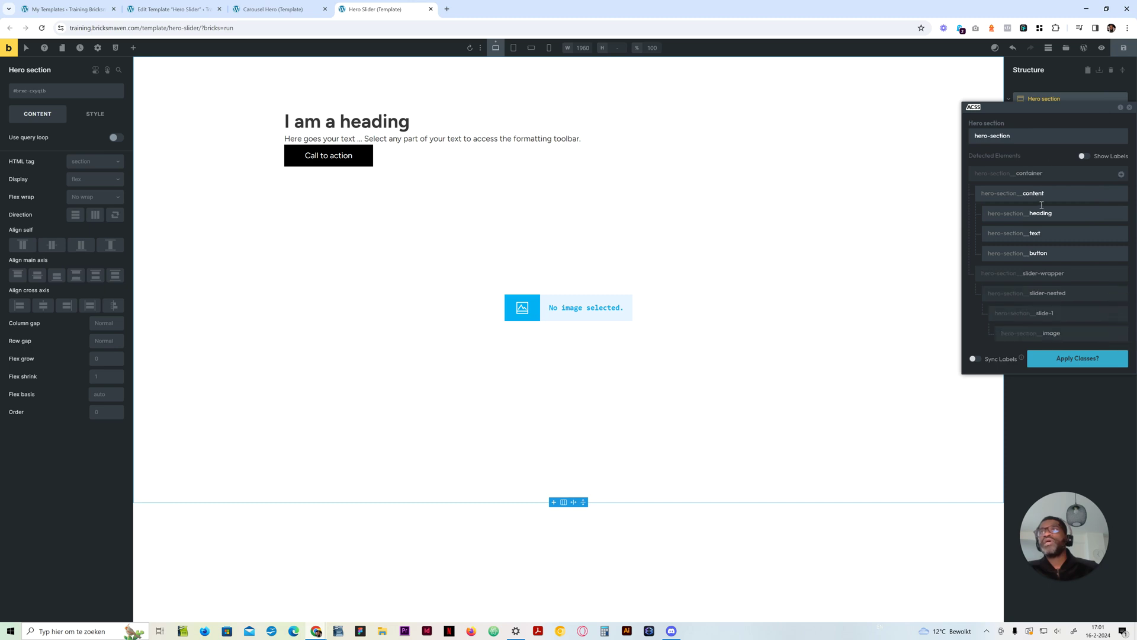
{"action": "left_click", "coordinate": [1060, 358]}
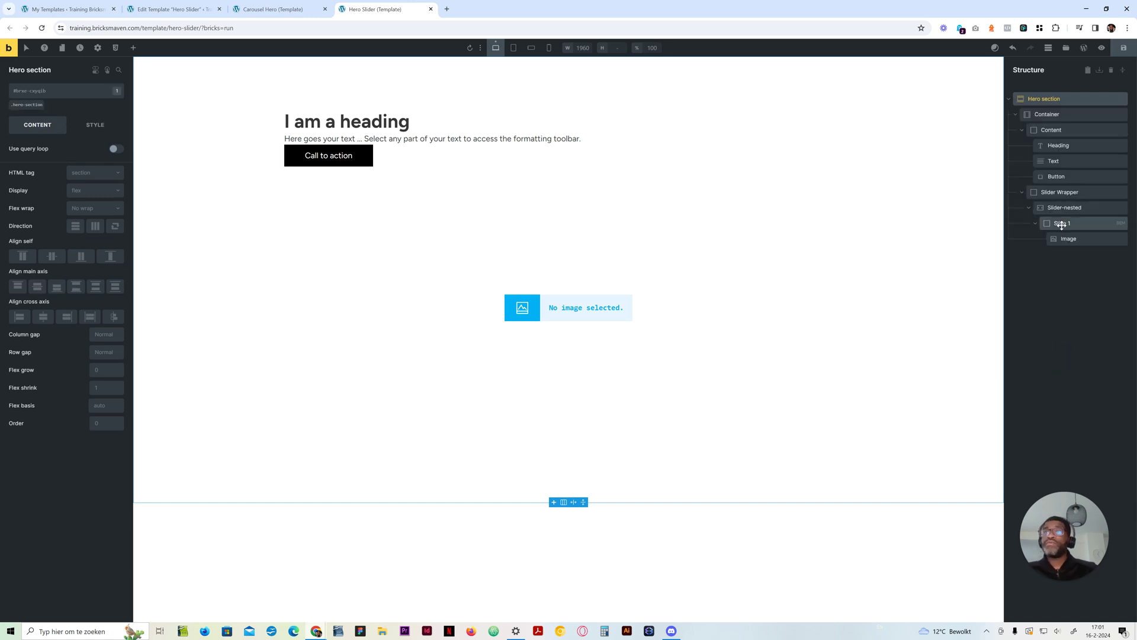
{"action": "left_click", "coordinate": [1048, 113]}
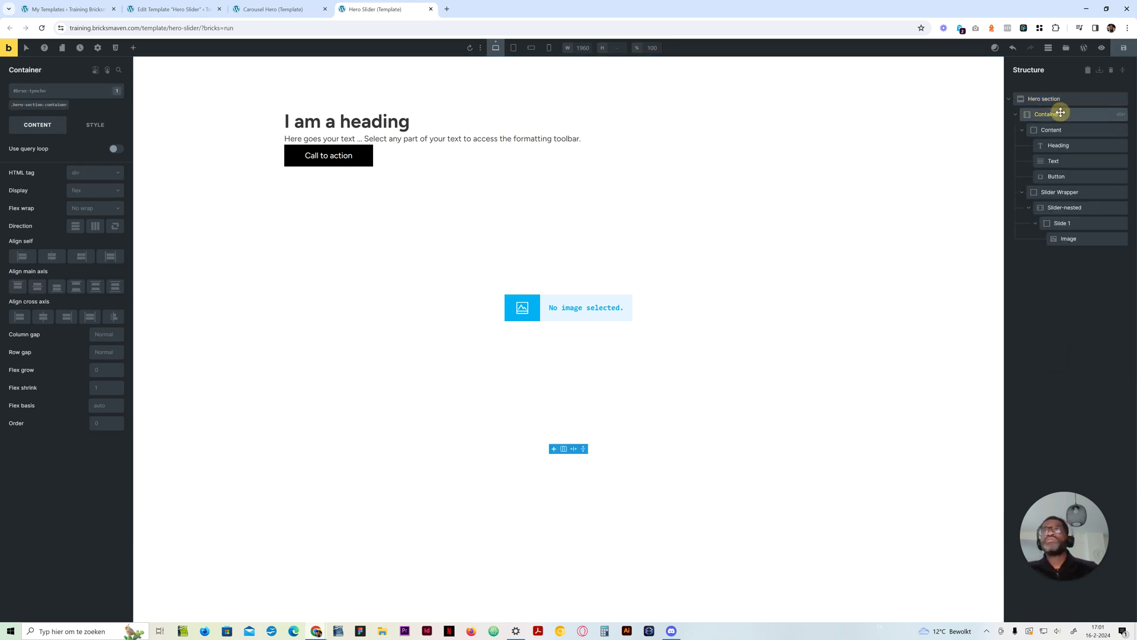
Step: Check the classes assigned to the Content, heading, text, button, slider wrapper, nested slider, slide and image elements
{"action": "left_click", "coordinate": [1060, 129]}
{"action": "left_click", "coordinate": [1060, 145]}
{"action": "left_click", "coordinate": [1059, 161]}
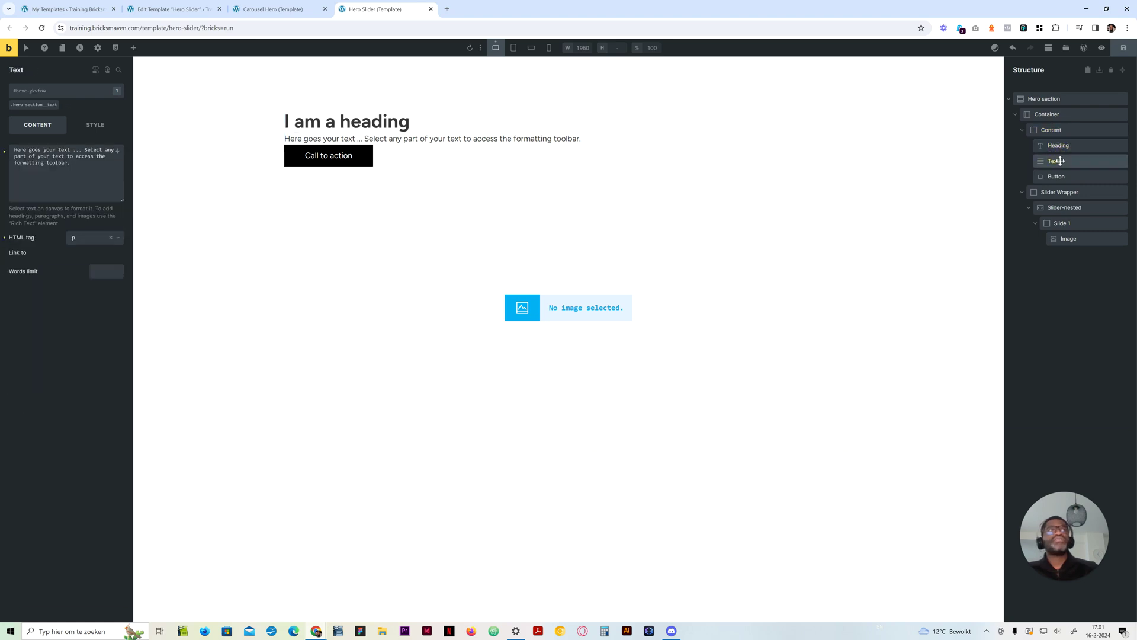
{"action": "left_click", "coordinate": [1059, 175]}
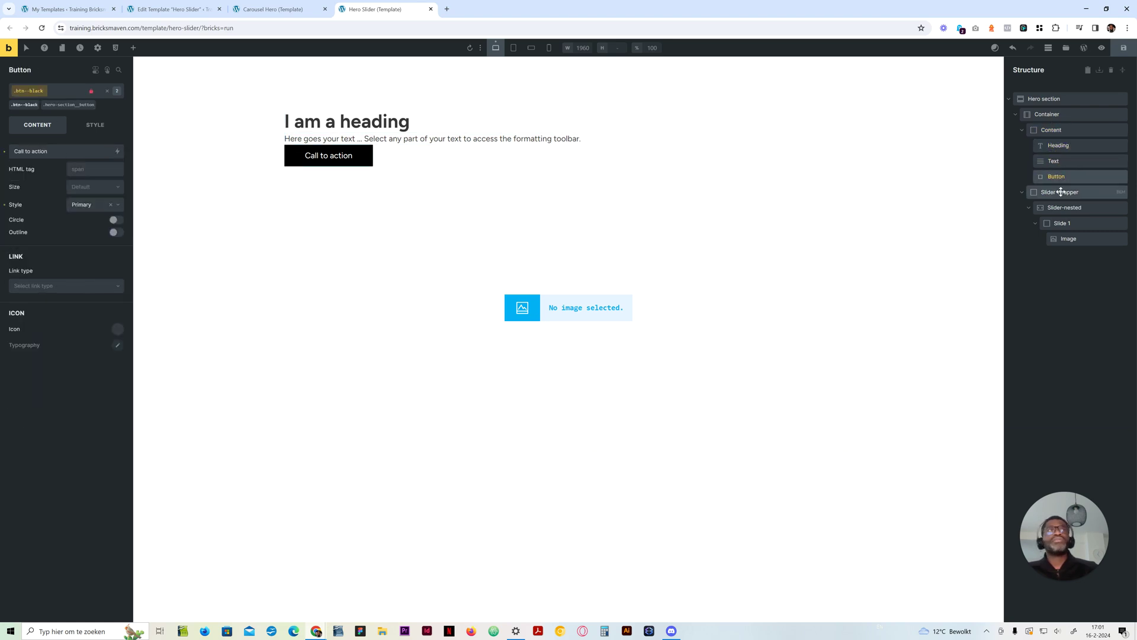
{"action": "left_click", "coordinate": [1060, 192]}
{"action": "left_click", "coordinate": [1062, 206]}
{"action": "left_click", "coordinate": [1062, 223]}
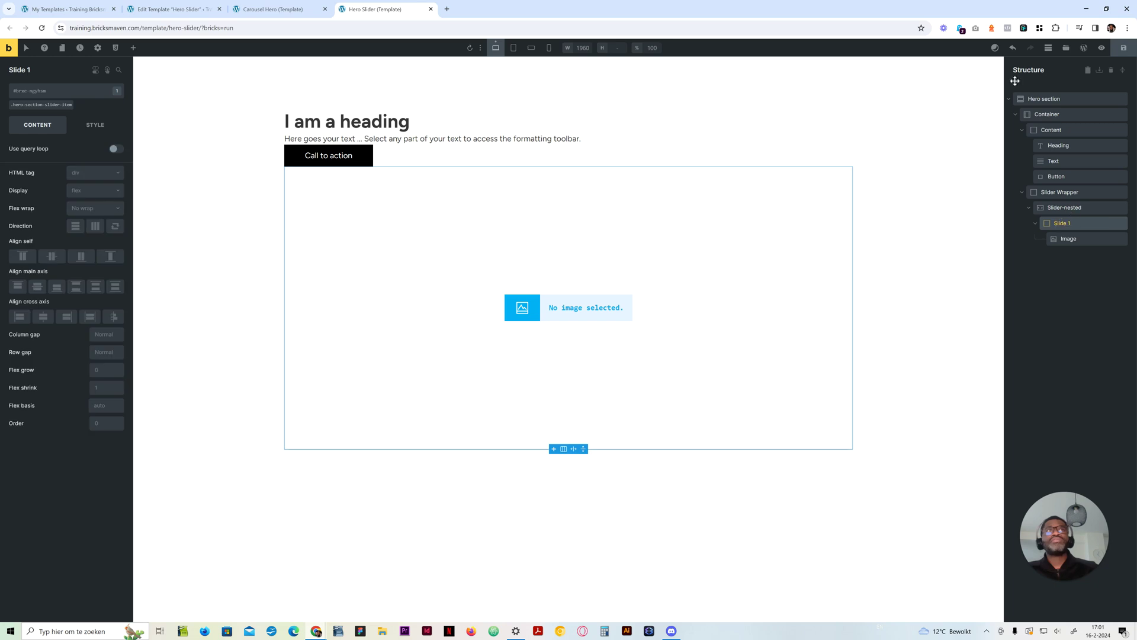
{"action": "left_click", "coordinate": [1068, 240]}
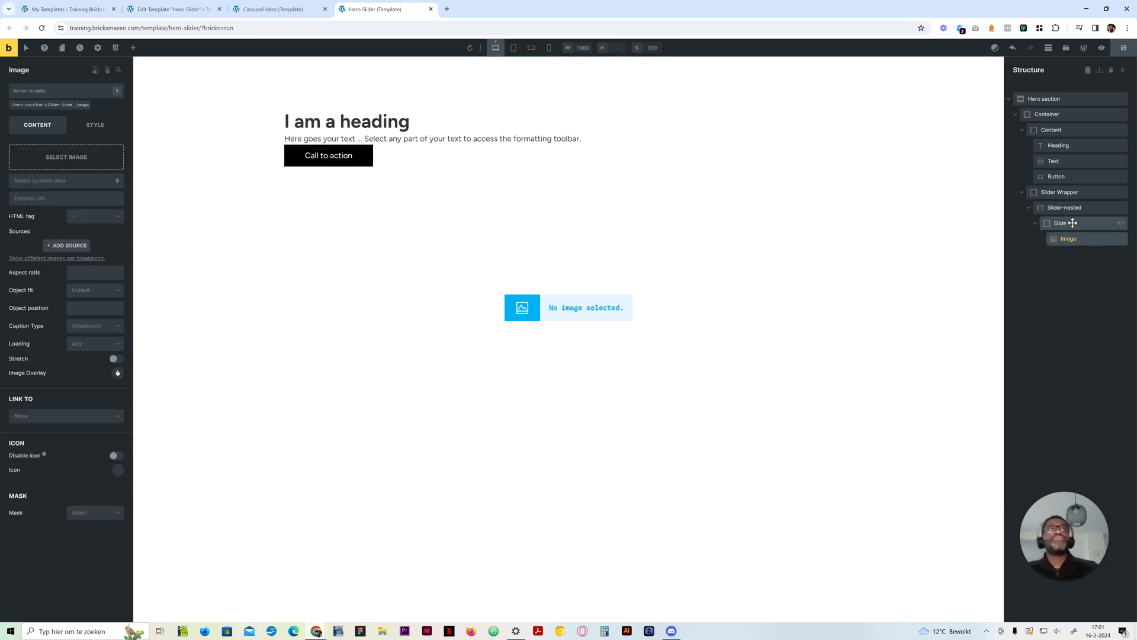
{"action": "left_click", "coordinate": [1063, 223]}
{"action": "left_click", "coordinate": [1075, 238]}
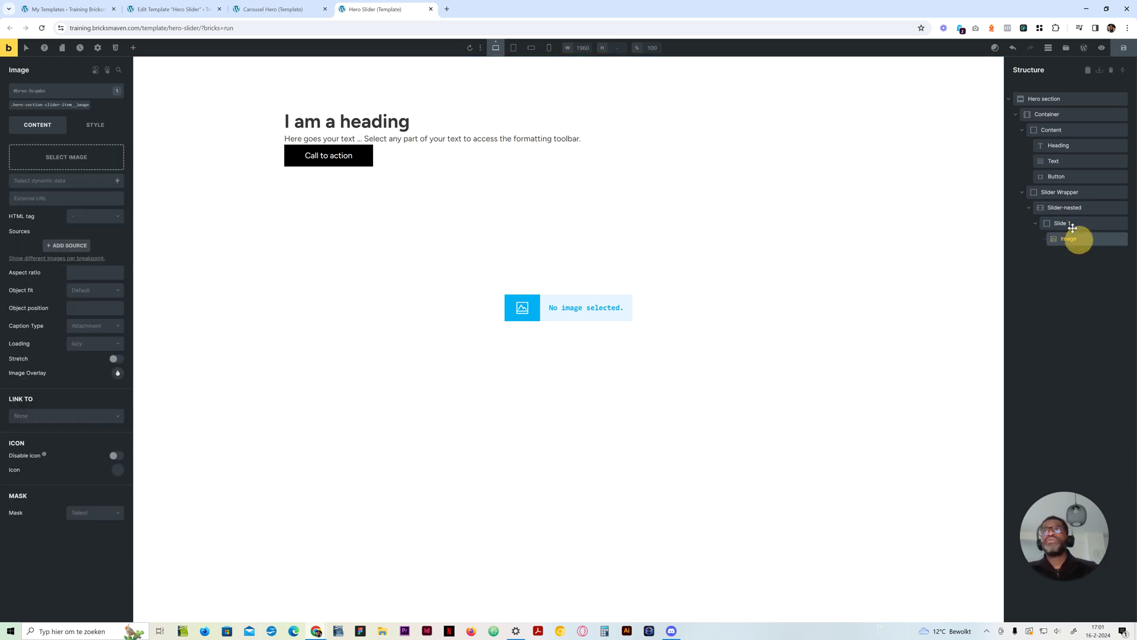
{"action": "left_click", "coordinate": [1062, 175]}
{"action": "left_click", "coordinate": [1063, 162]}
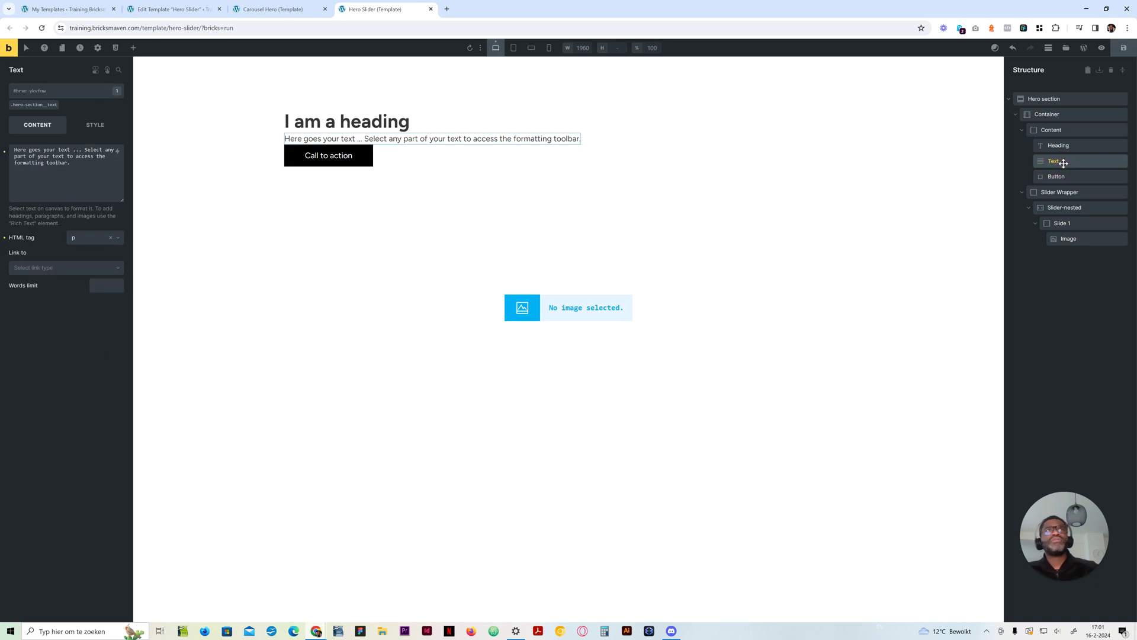
{"action": "left_click", "coordinate": [1060, 146]}
Step: Give the slide's image the figure tag and Cover object fit, and fill it with the media library photo of a man at a monitor
{"action": "left_click", "coordinate": [1064, 240]}
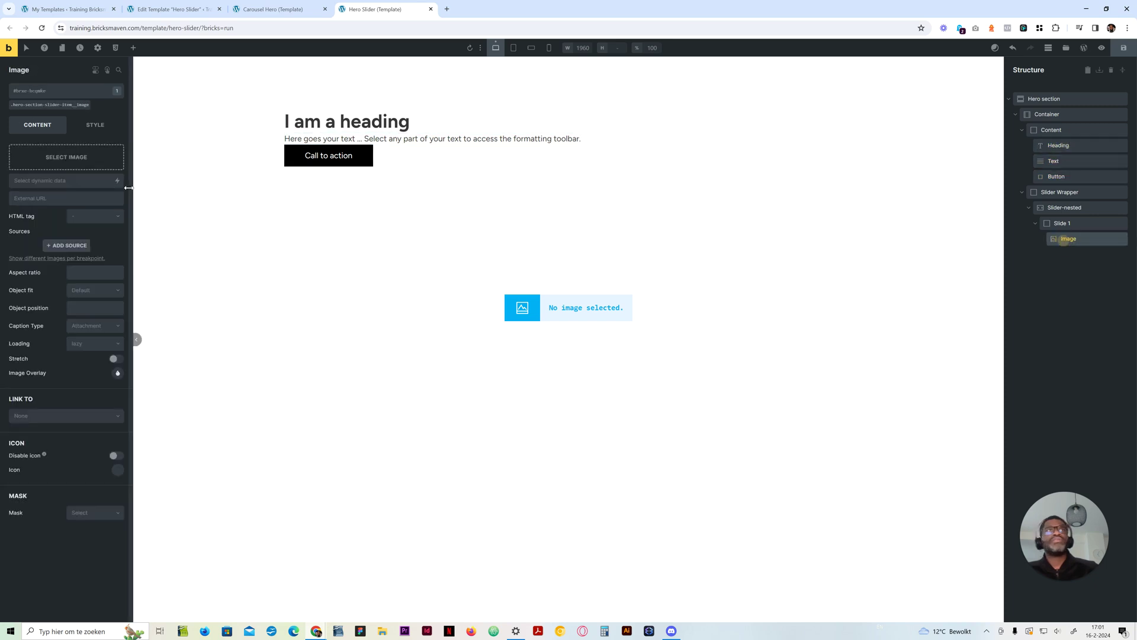
{"action": "left_click", "coordinate": [85, 217]}
{"action": "left_click", "coordinate": [83, 239]}
{"action": "left_click", "coordinate": [87, 289]}
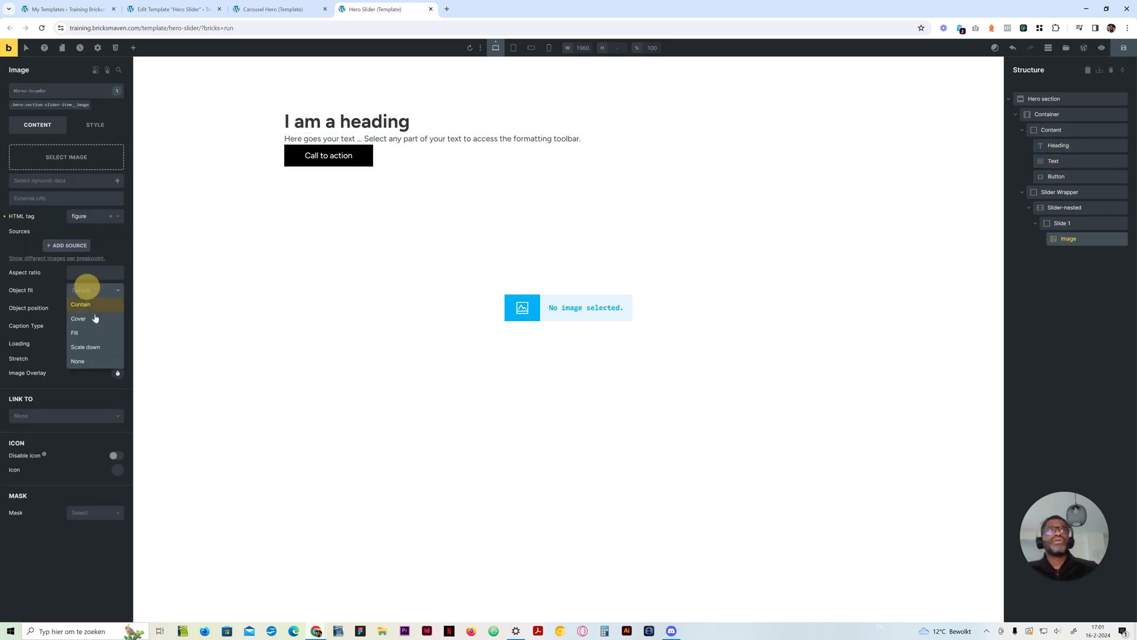
{"action": "left_click", "coordinate": [95, 319]}
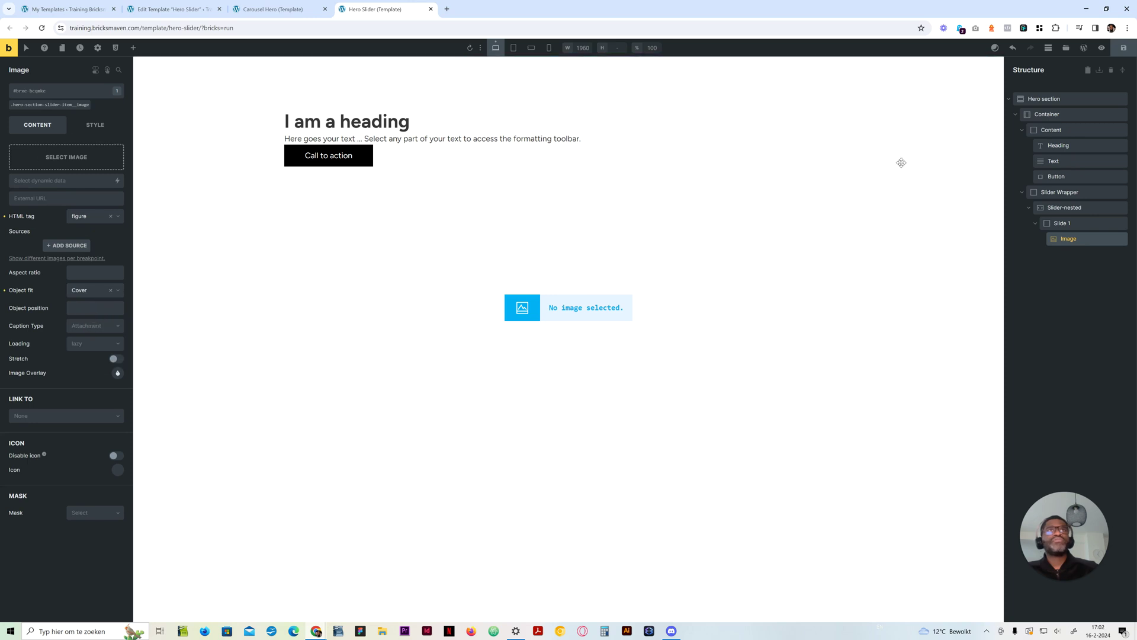
{"action": "left_click", "coordinate": [76, 155]}
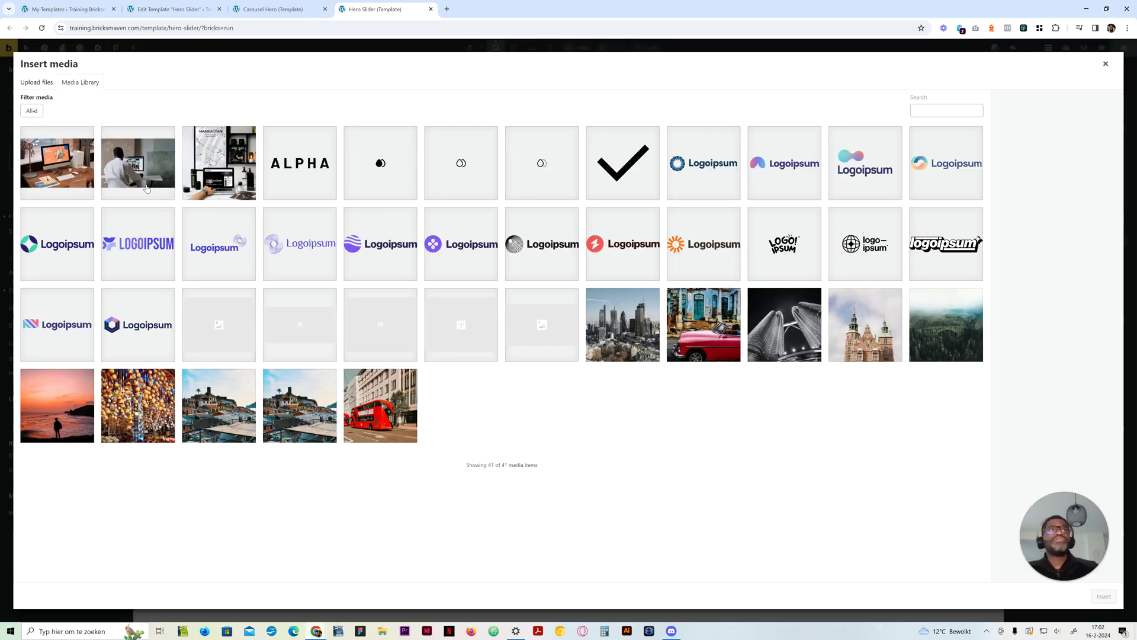
{"action": "left_click", "coordinate": [147, 188]}
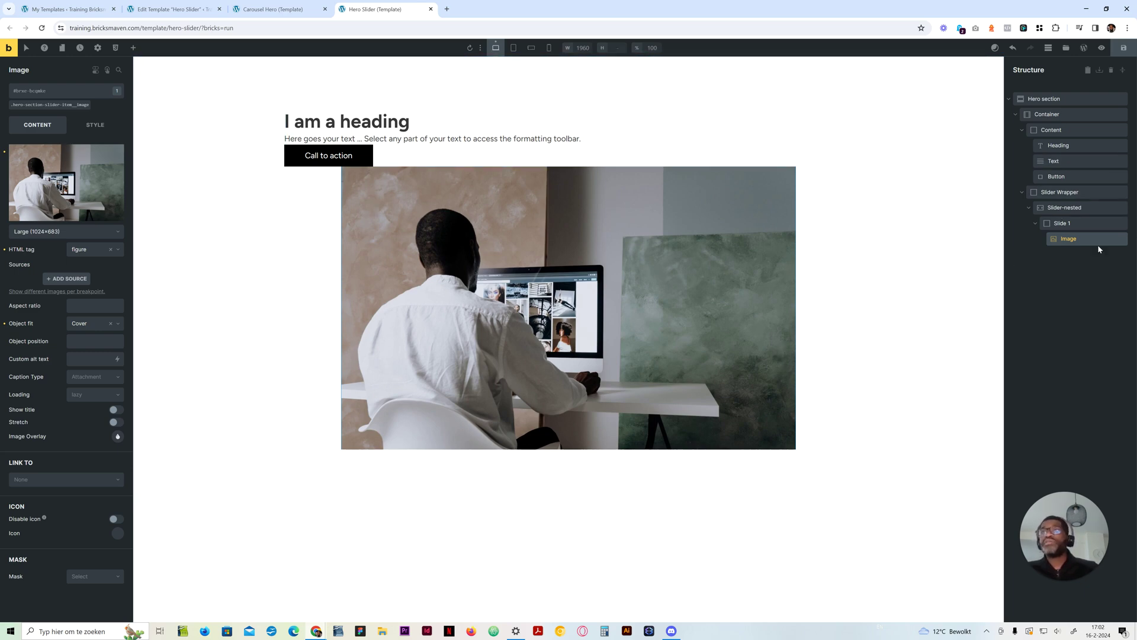
Step: Set the position of the Hero section's hero-section class to relative
{"action": "left_click", "coordinate": [1060, 98]}
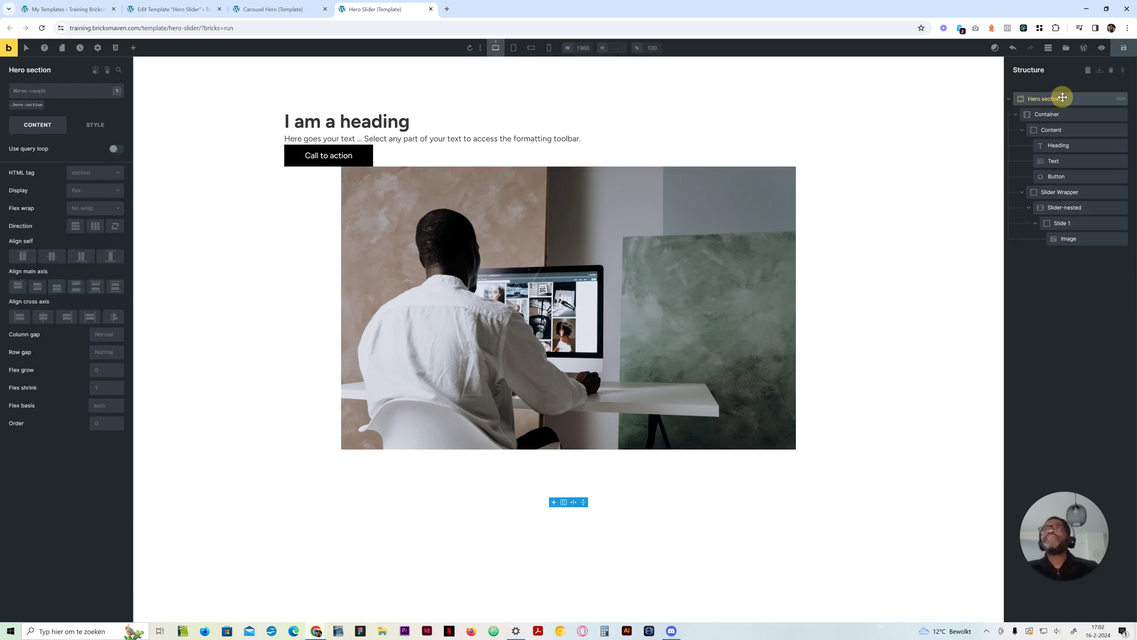
{"action": "left_click", "coordinate": [19, 105]}
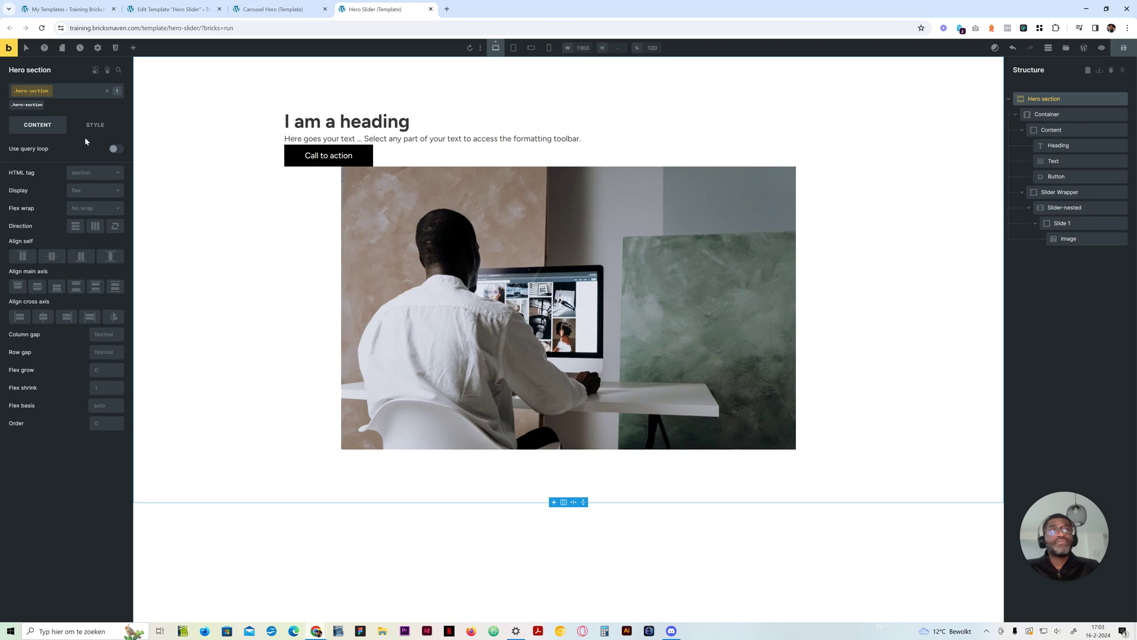
{"action": "left_click", "coordinate": [95, 125]}
{"action": "left_click", "coordinate": [97, 477]}
{"action": "left_click", "coordinate": [96, 507]}
{"action": "scroll", "coordinate": [107, 453], "scroll_direction": "down", "scroll_amount": 4}
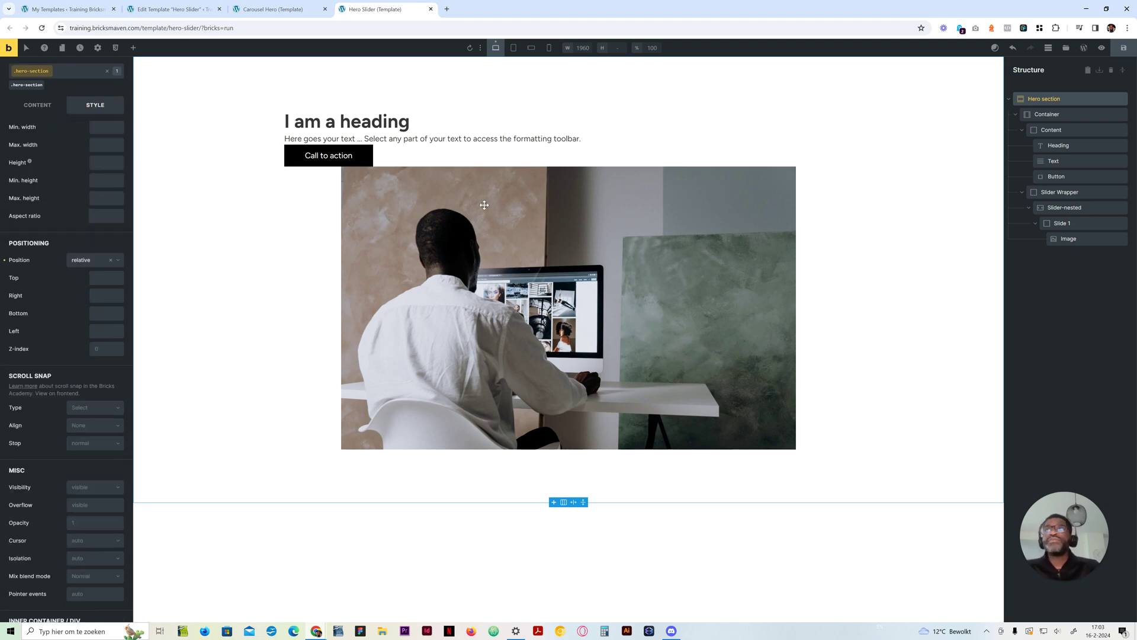
{"action": "scroll", "coordinate": [127, 379], "scroll_direction": "up", "scroll_amount": 4}
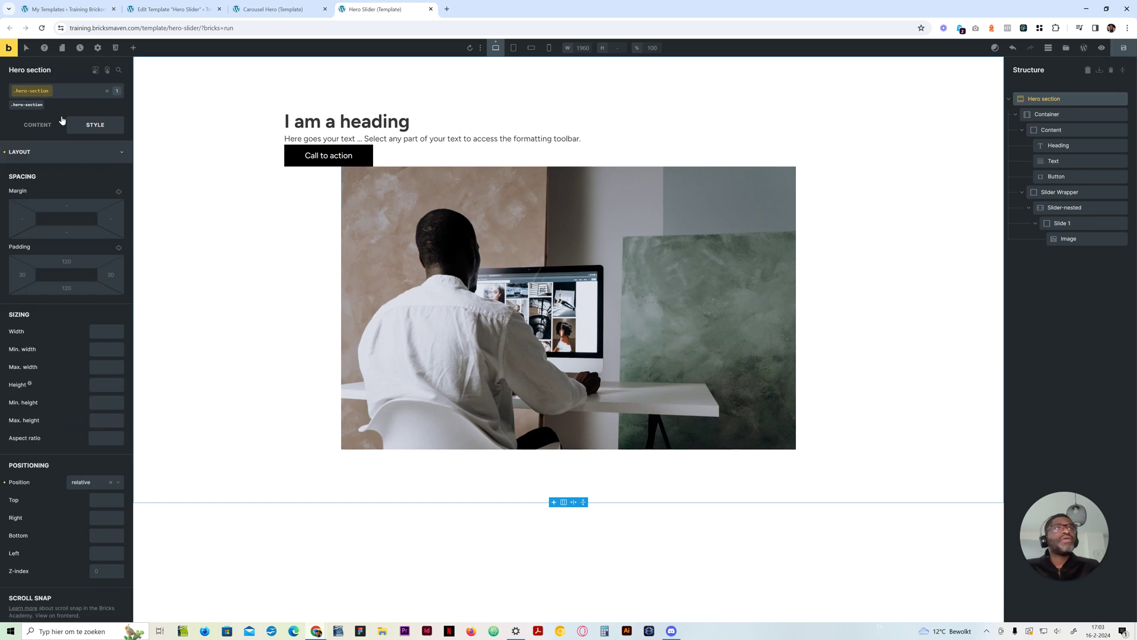
Step: Add custom CSS to the hero-section class declaring --desktop-height: 86rem and --mobile-height: 60rem under %root%
{"action": "left_click", "coordinate": [51, 152]}
{"action": "left_click", "coordinate": [59, 309]}
{"action": "left_click", "coordinate": [91, 432]}
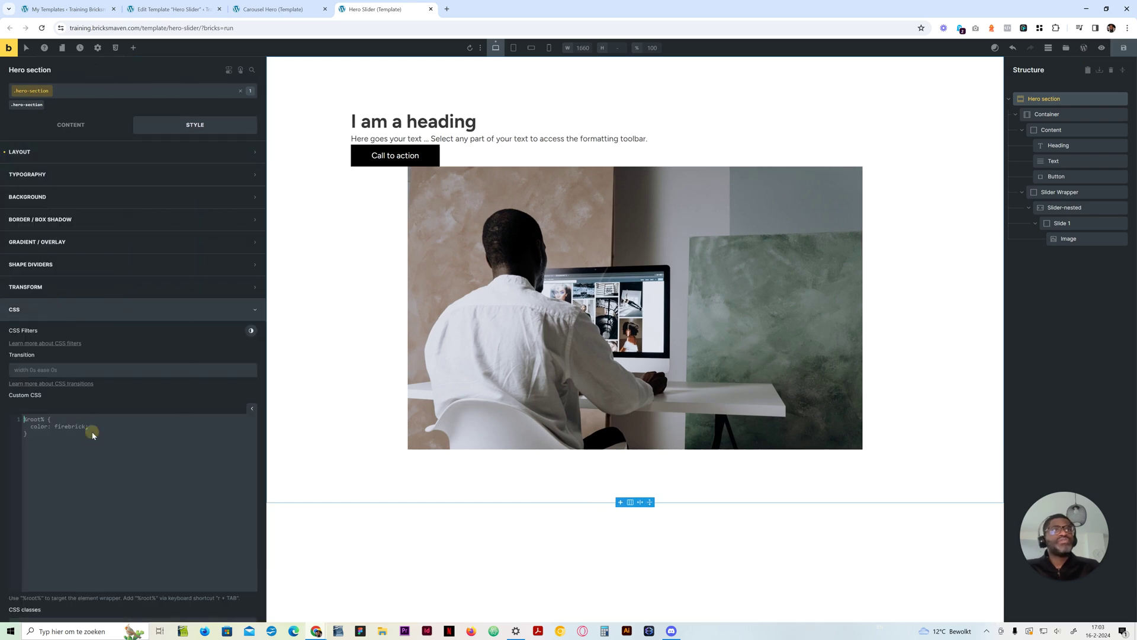
{"action": "type", "text": "r"}
{"action": "key", "text": "Tab"}
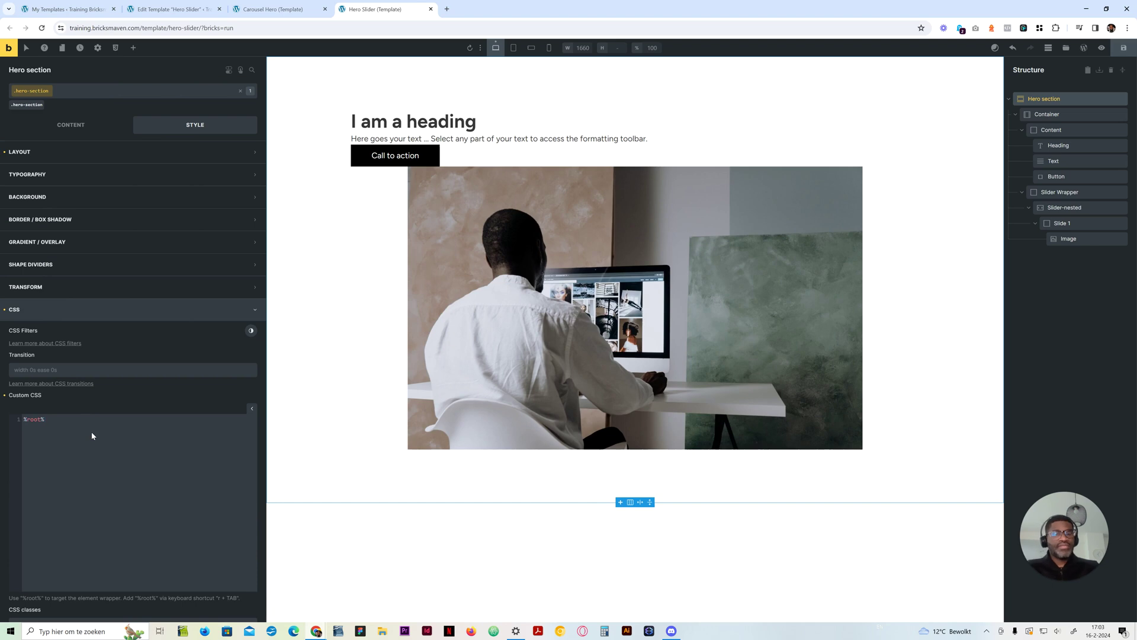
{"action": "type", "text": "{   "}
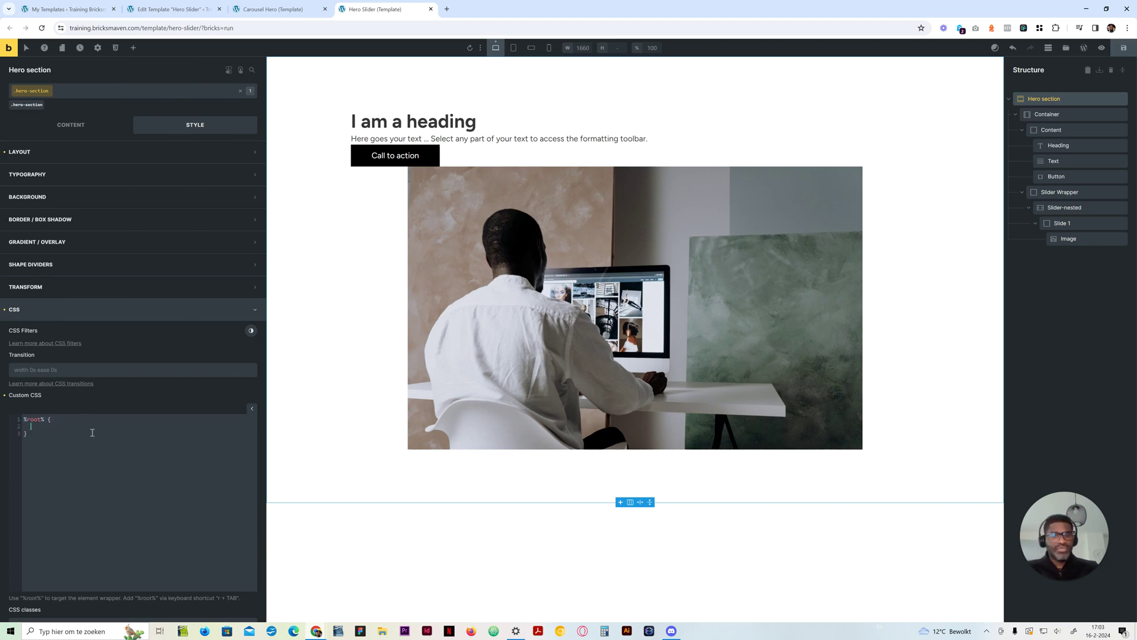
{"action": "type", "text": "--desktop-height: 86rem;   --m"}
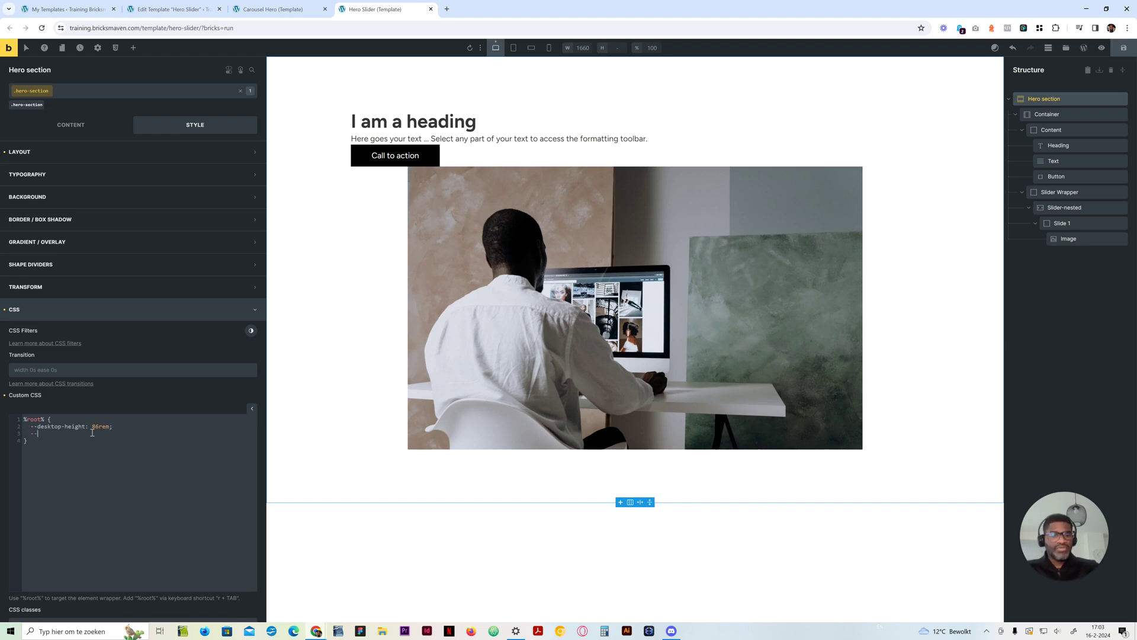
{"action": "type", "text": "obile-height: "}
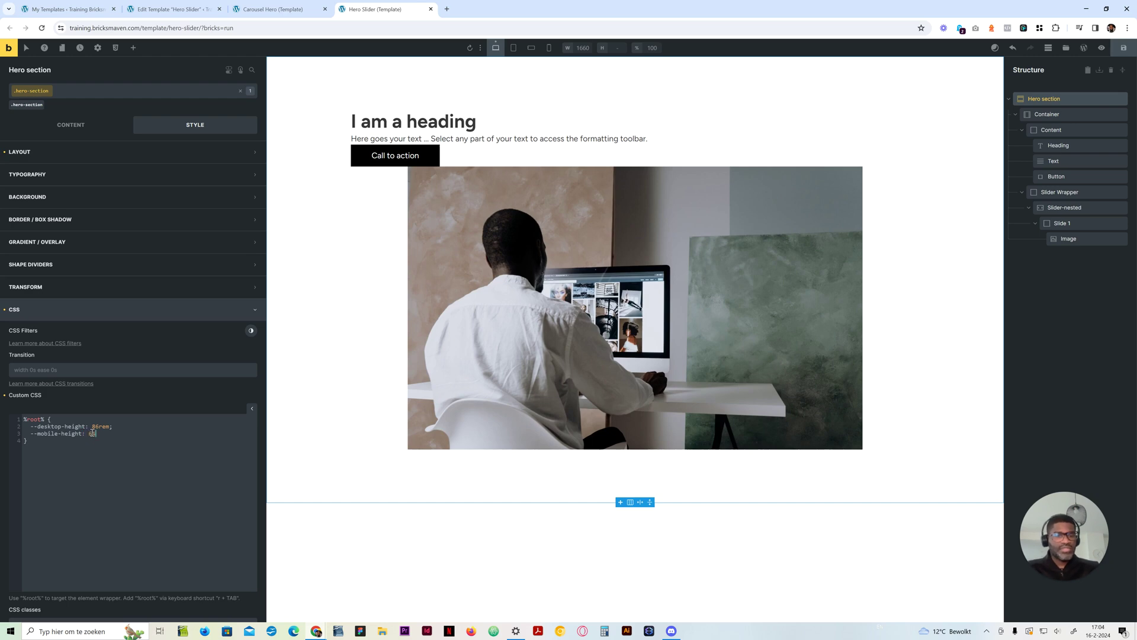
{"action": "type", "text": "60rem;"}
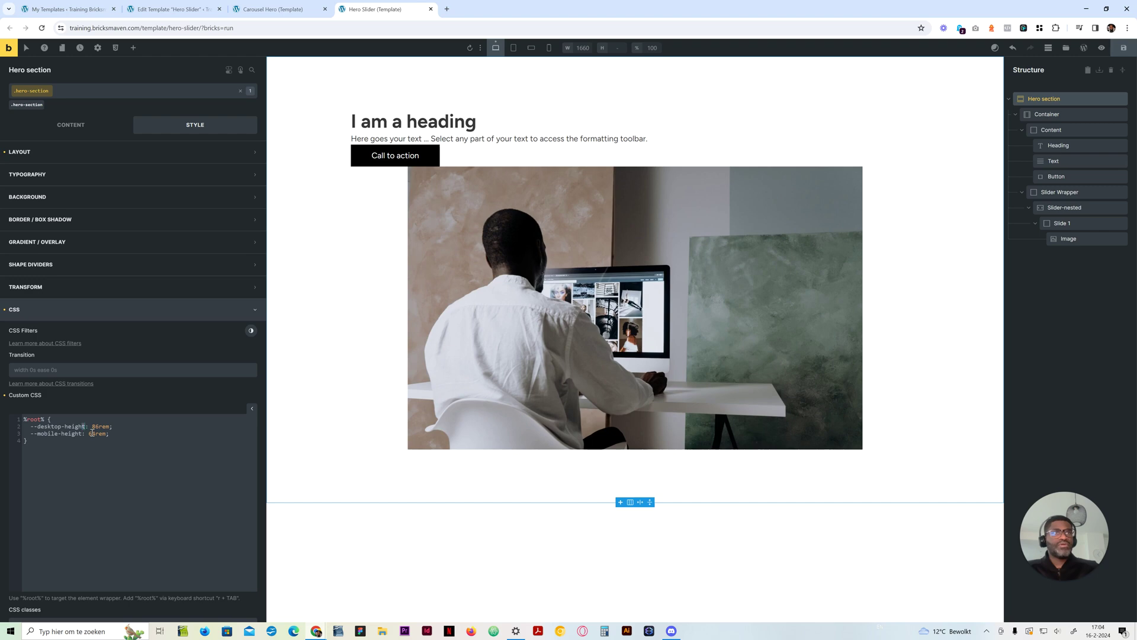
Step: Set the hero-section class's height to var(--desktop-height)
{"action": "left_click", "coordinate": [71, 152]}
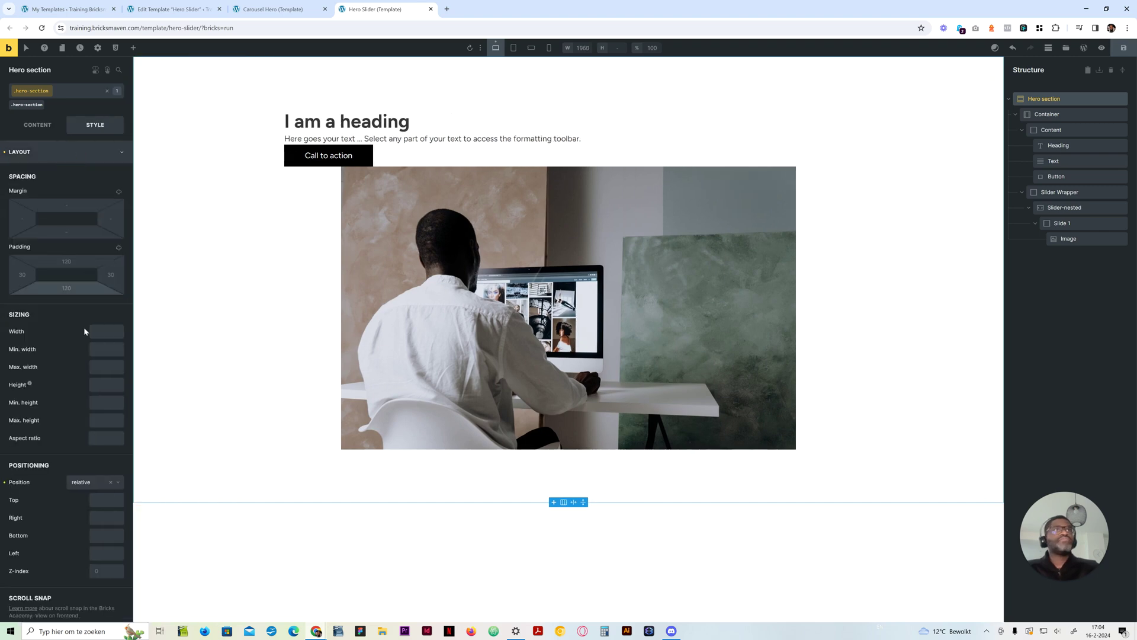
{"action": "left_click", "coordinate": [115, 391]}
{"action": "type", "text": "var(--desktop-height)"}
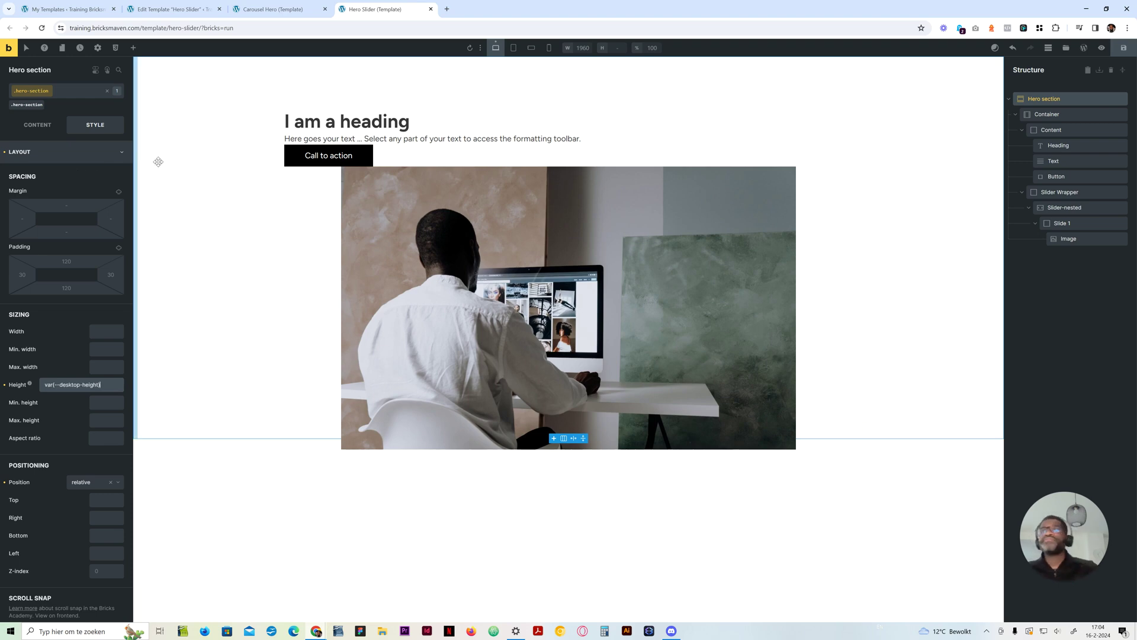
Step: Set the height of the Container's hero-section-container class to 100%
{"action": "left_click", "coordinate": [1055, 112]}
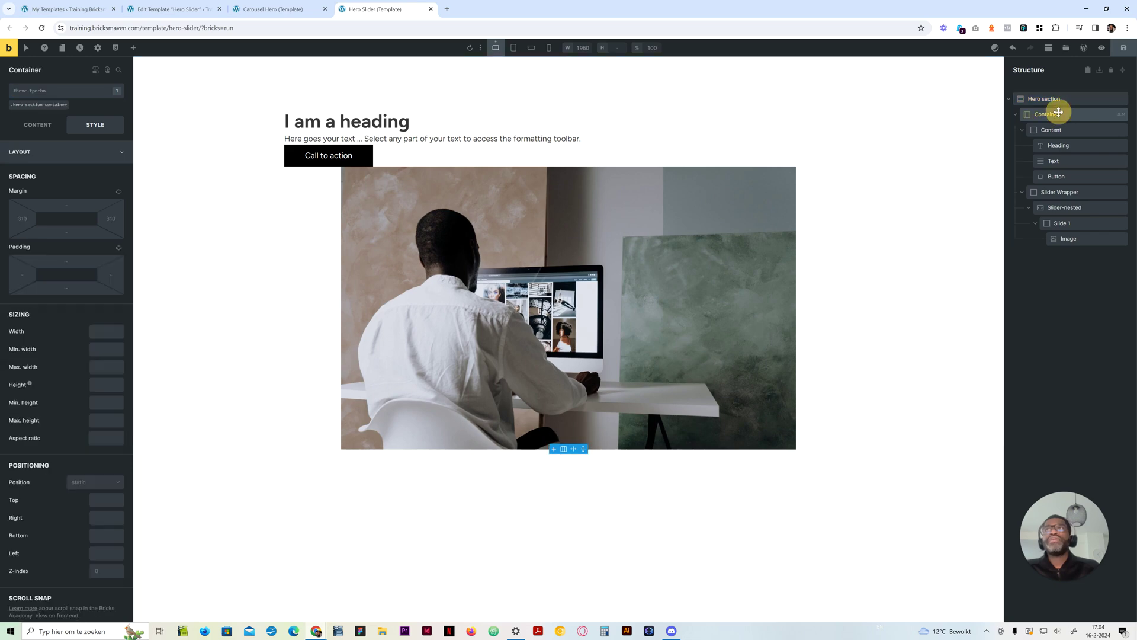
{"action": "left_click", "coordinate": [37, 106]}
{"action": "left_click", "coordinate": [37, 126]}
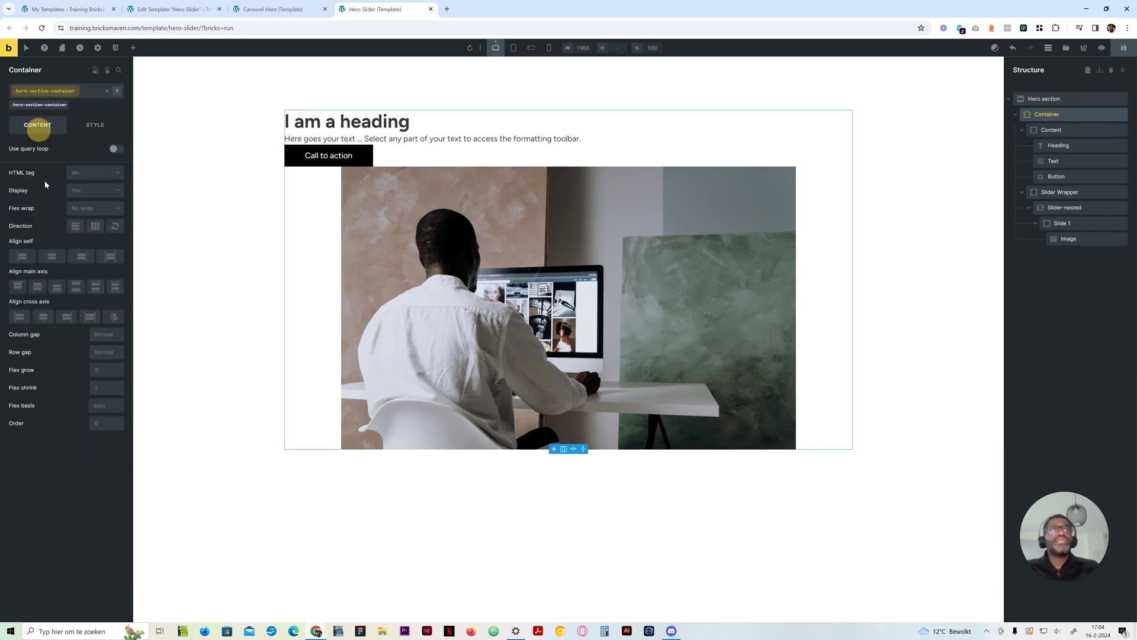
{"action": "left_click", "coordinate": [95, 126]}
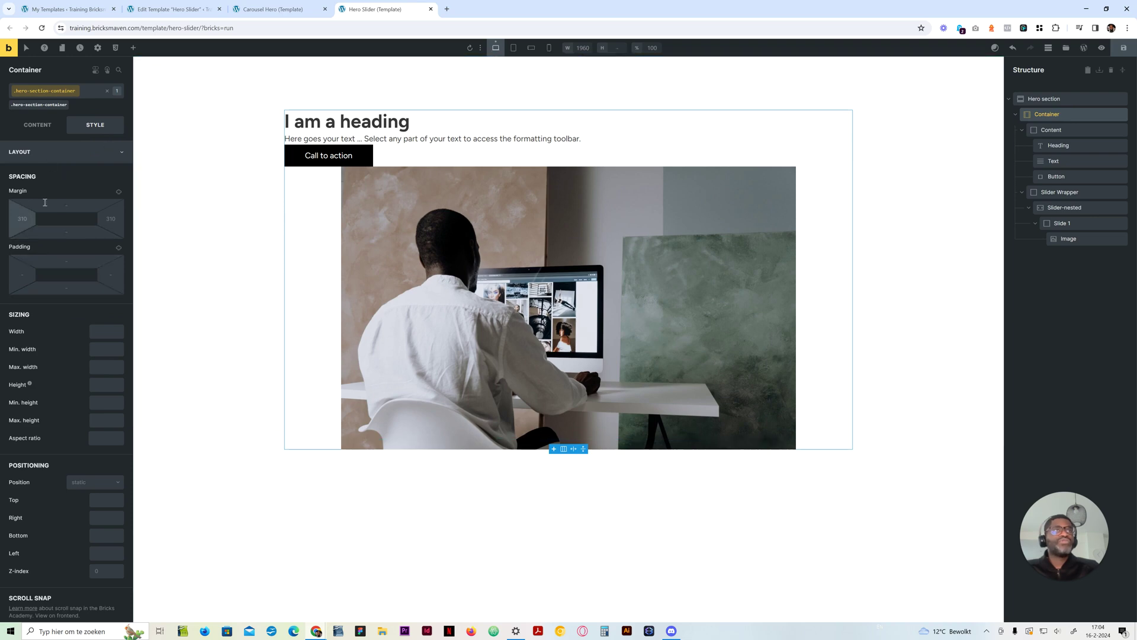
{"action": "left_click", "coordinate": [37, 124]}
{"action": "left_click", "coordinate": [95, 125]}
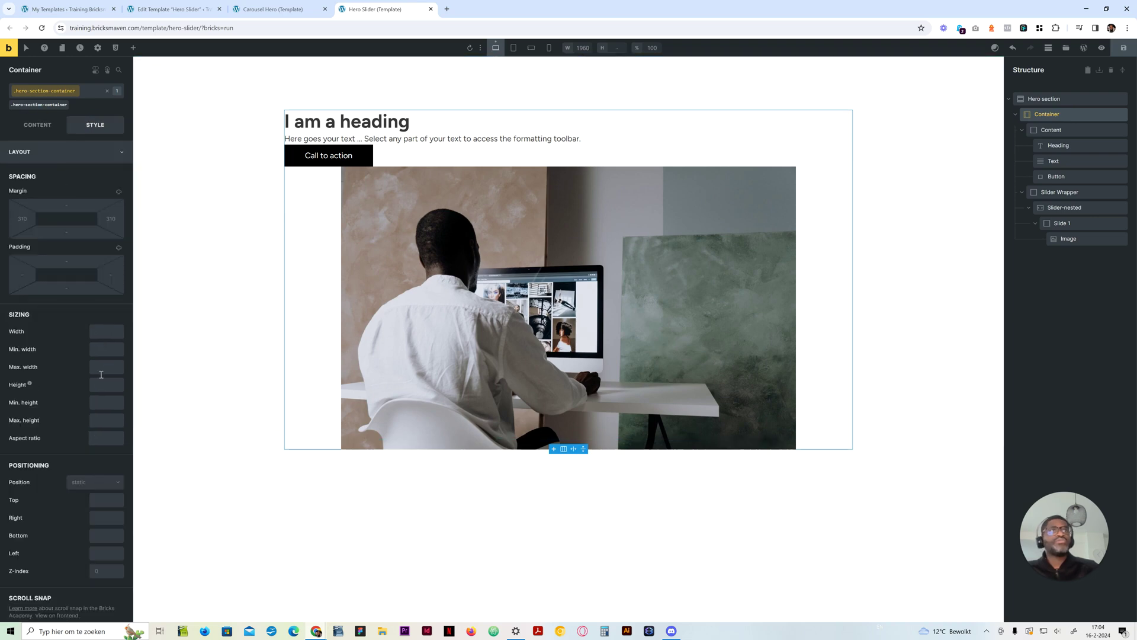
{"action": "left_click", "coordinate": [100, 383]}
{"action": "type", "text": "100"}
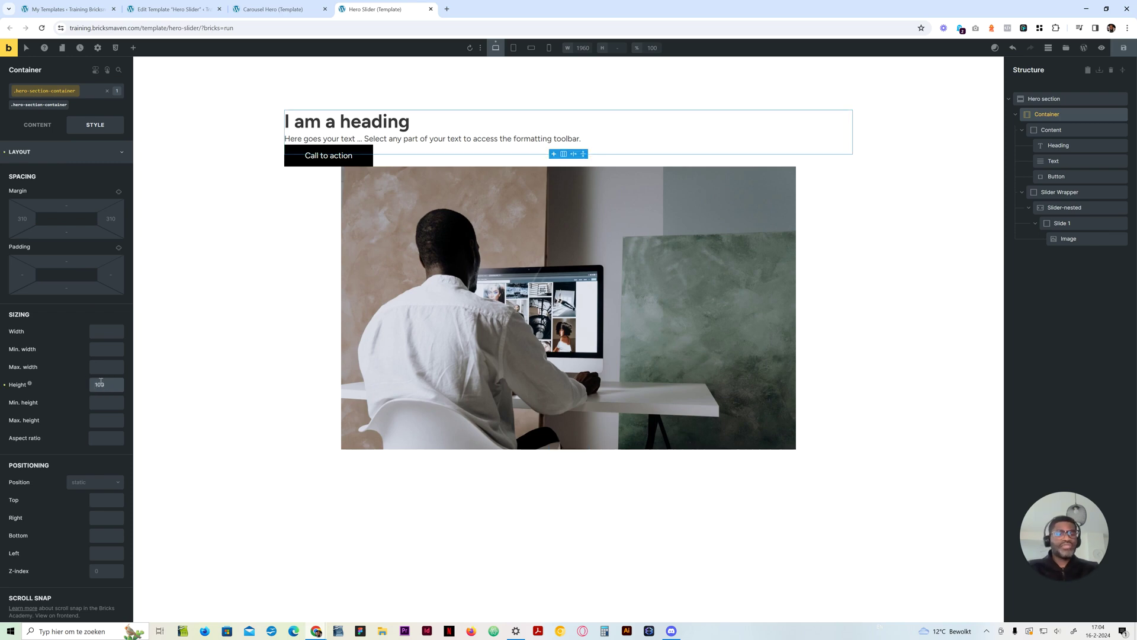
{"action": "type", "text": "%"}
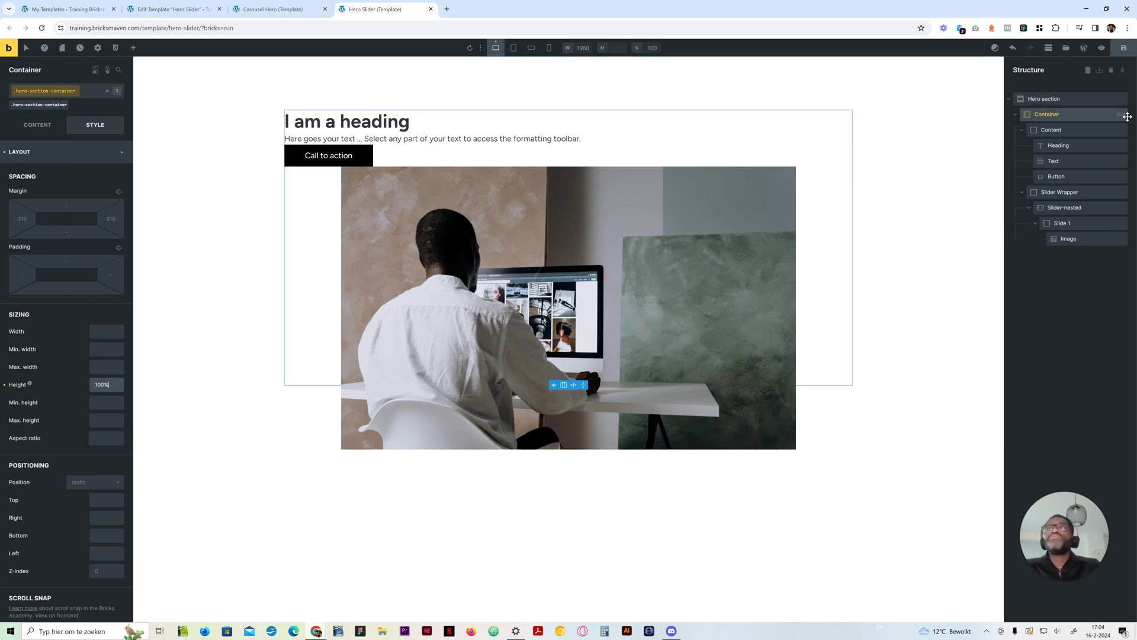
{"action": "left_click", "coordinate": [1067, 100]}
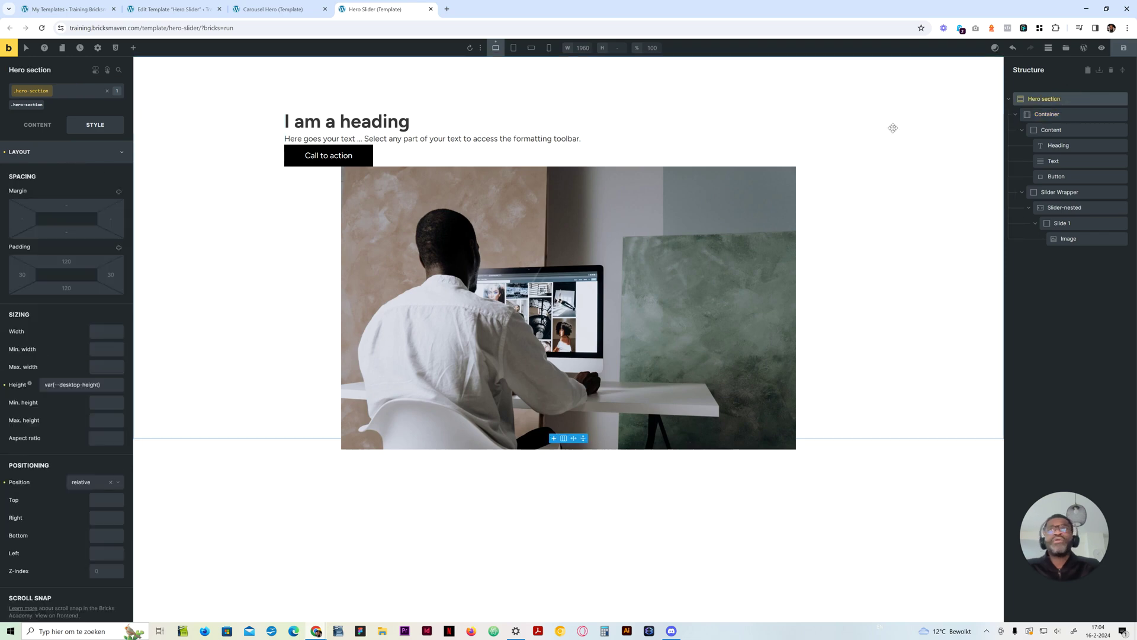
Step: Make the Content block's hero-section__content class a vertical flex layout, centred on both the cross axis and the main axis
{"action": "left_click", "coordinate": [1053, 130]}
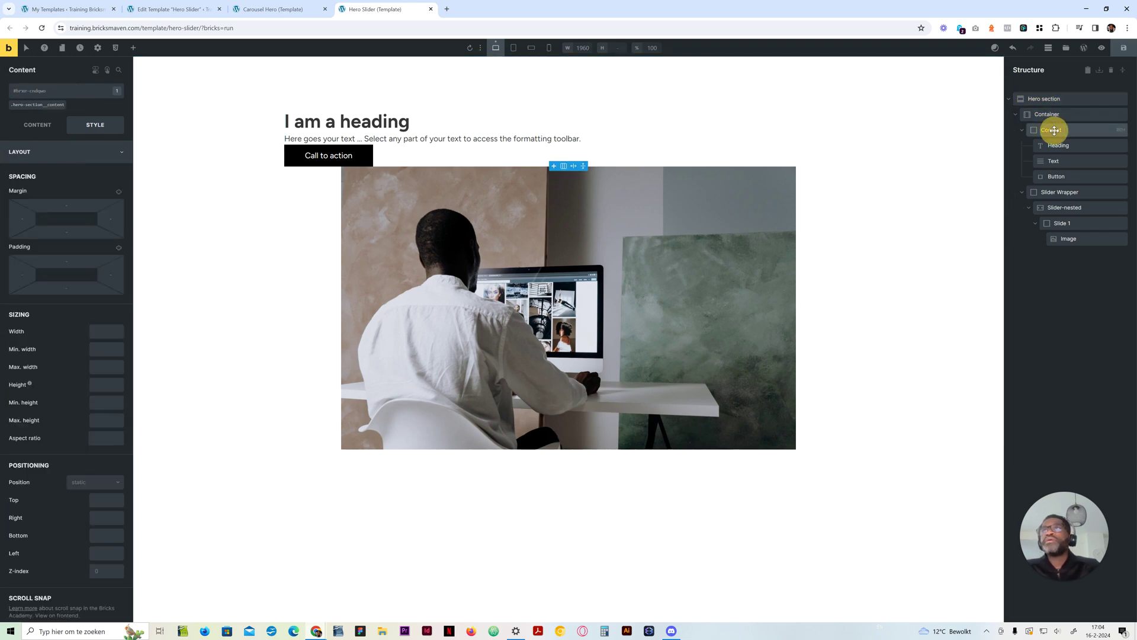
{"action": "left_click", "coordinate": [37, 104]}
{"action": "left_click", "coordinate": [38, 124]}
{"action": "left_click", "coordinate": [92, 189]}
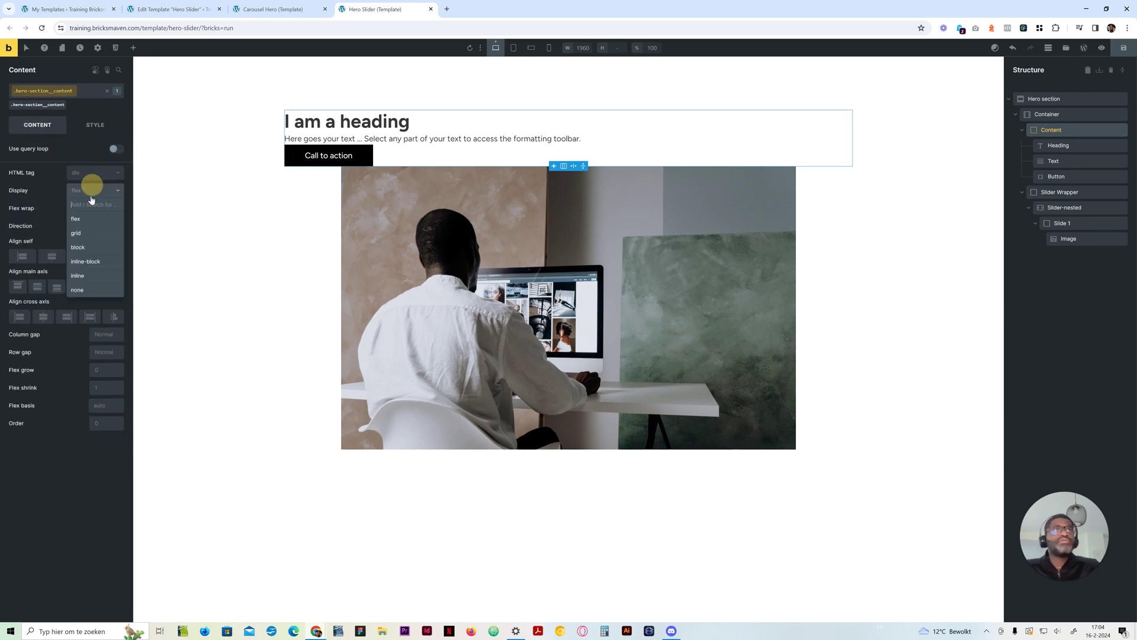
{"action": "left_click", "coordinate": [77, 219]}
{"action": "left_click", "coordinate": [76, 226]}
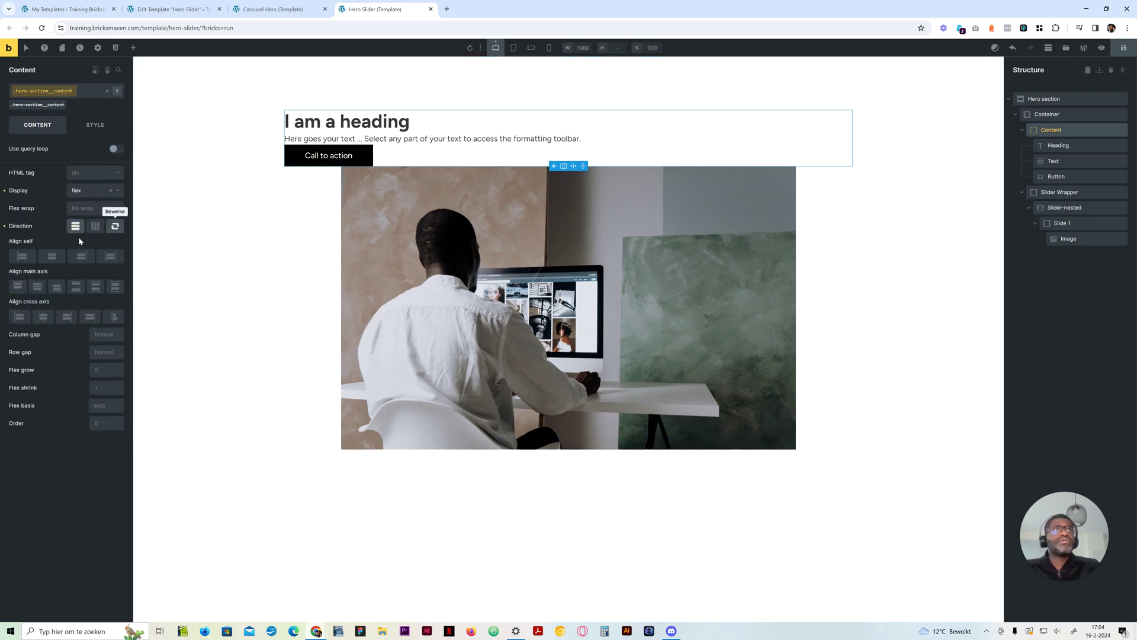
{"action": "left_click", "coordinate": [43, 317]}
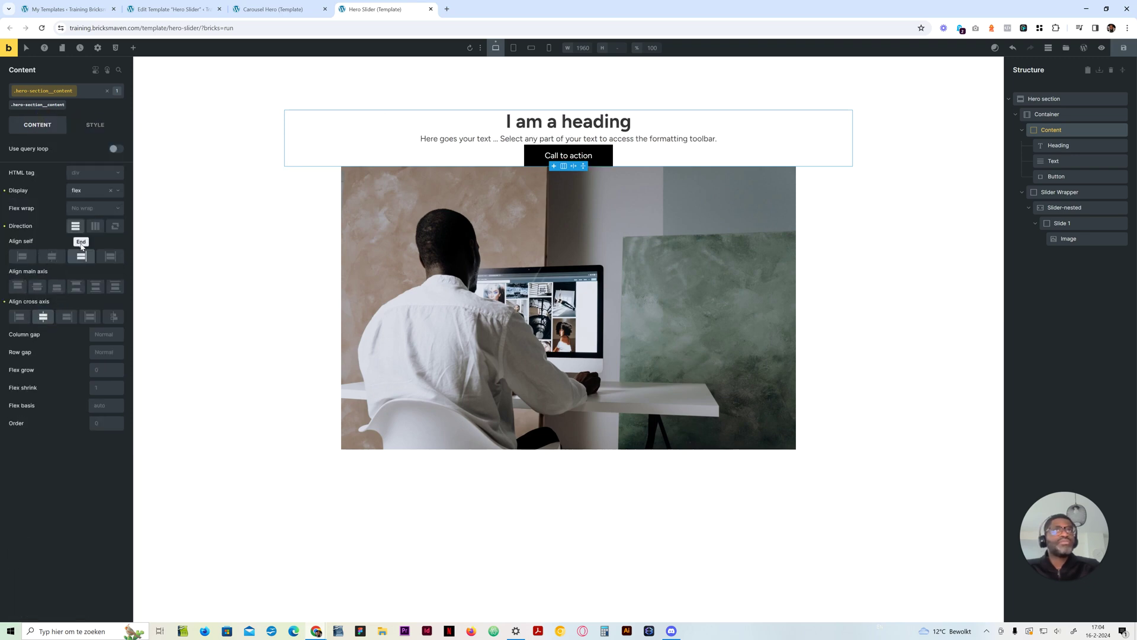
{"action": "left_click", "coordinate": [44, 289]}
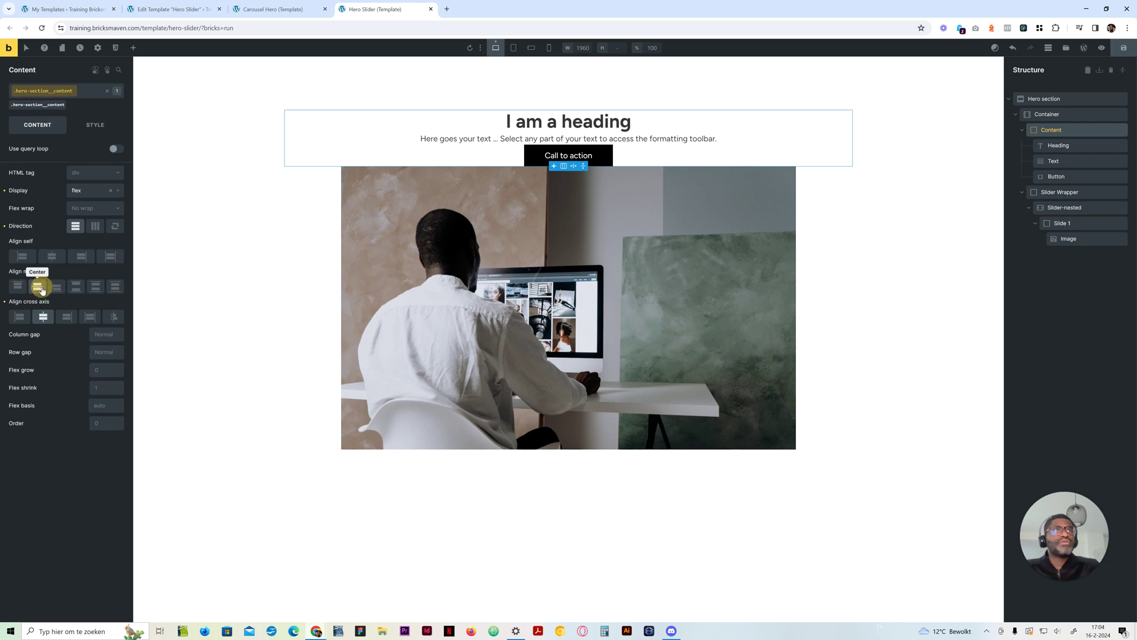
Step: Set the row gap of the Content block's hero-section__content class to var(--content-gap)
{"action": "left_click", "coordinate": [131, 356]}
{"action": "left_click", "coordinate": [111, 375]}
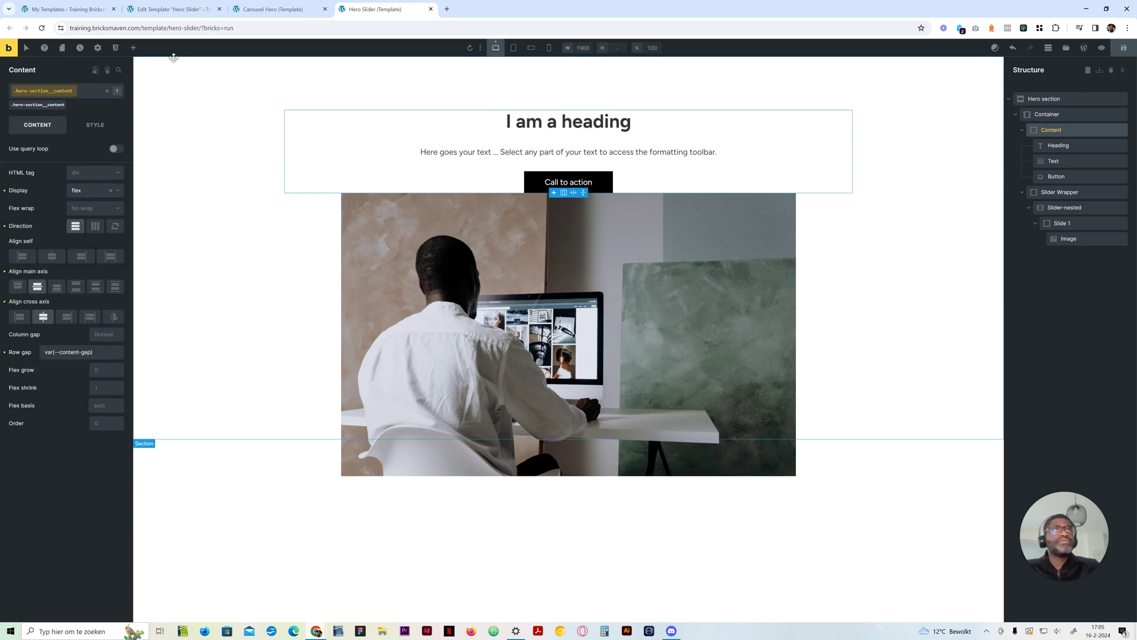
Step: Copy the headline "Long headline to grab your visitors attention" from the Carousel Hero page into the Heading element, replacing its placeholder text
{"action": "left_click", "coordinate": [272, 9]}
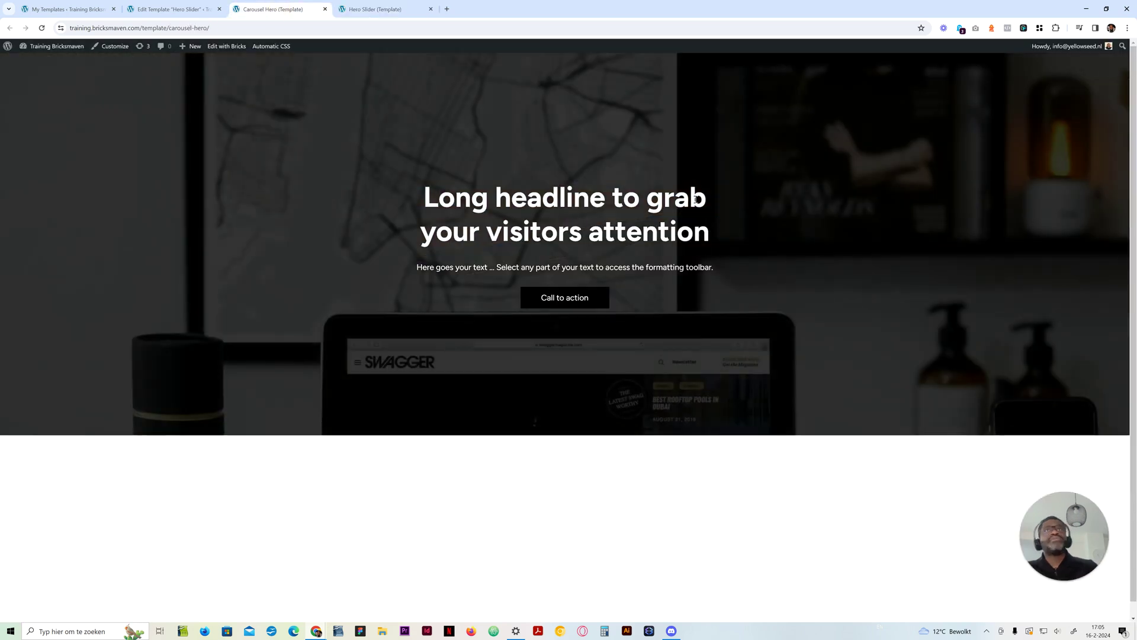
{"action": "triple_click", "coordinate": [564, 267]}
{"action": "triple_click", "coordinate": [406, 190]}
{"action": "key", "text": "ctrl+c"}
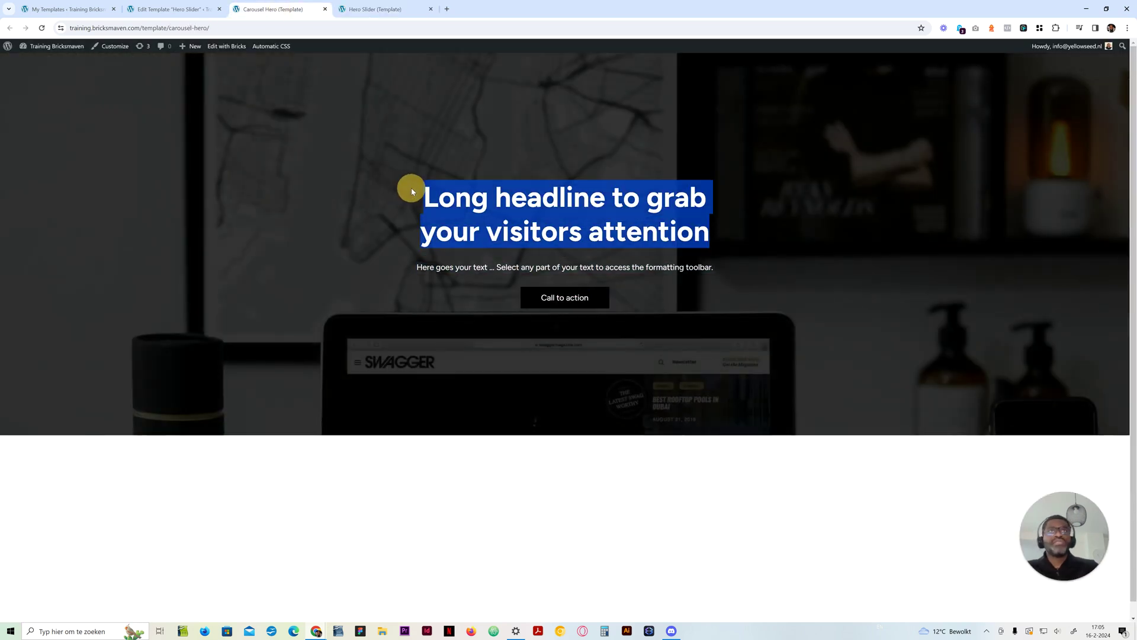
{"action": "left_click", "coordinate": [355, 9]}
{"action": "left_click", "coordinate": [568, 121]}
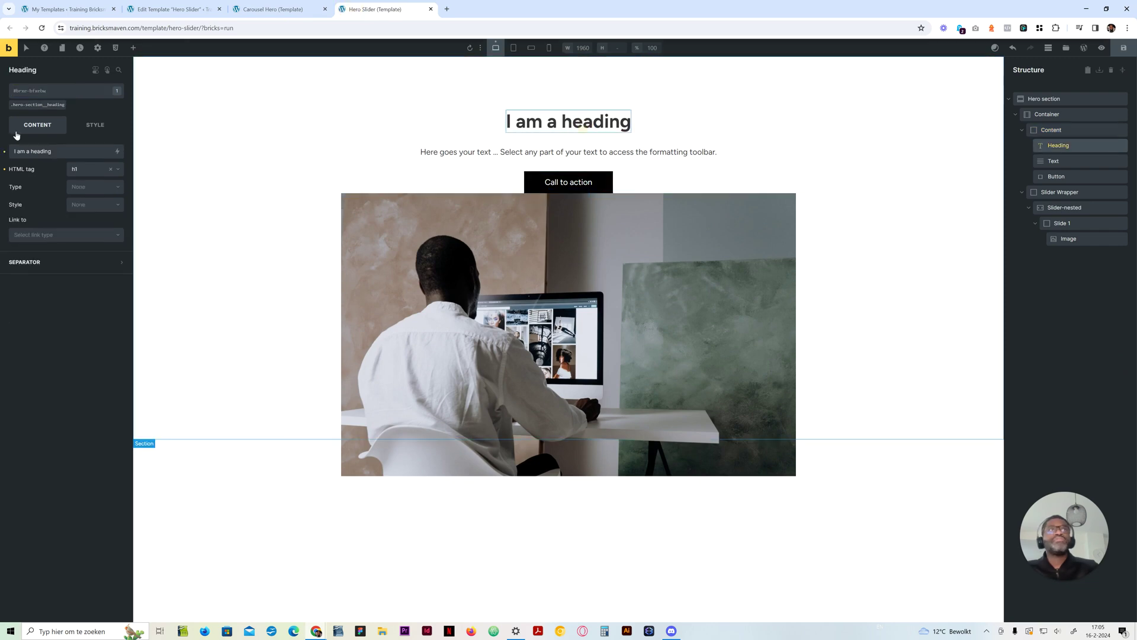
{"action": "triple_click", "coordinate": [72, 152]}
{"action": "key", "text": "ctrl+v"}
{"action": "left_click", "coordinate": [272, 9]}
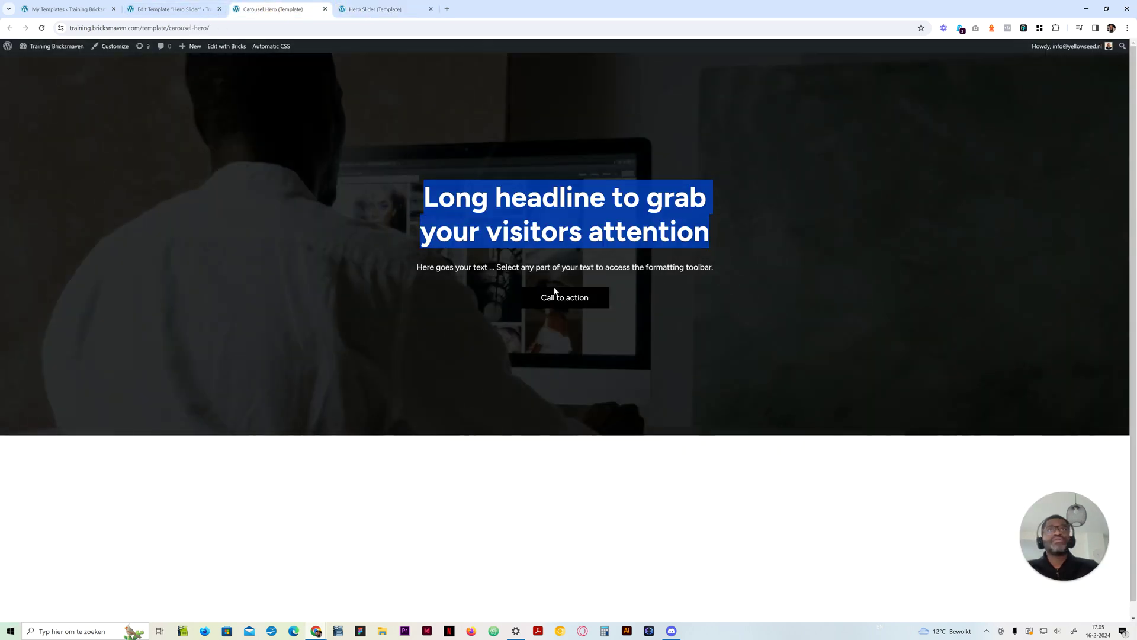
{"action": "left_click", "coordinate": [367, 9]}
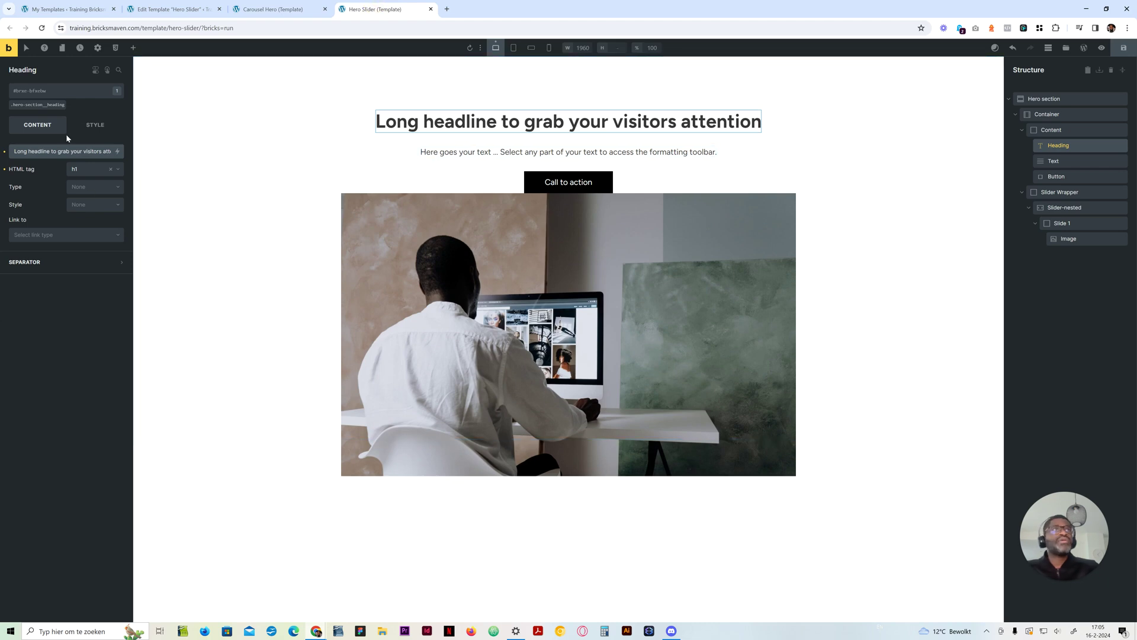
Step: Set the font size of the Heading's hero-section__heading class to calc(var(--text-xxl) * 1.5)
{"action": "left_click", "coordinate": [47, 105]}
{"action": "left_click", "coordinate": [95, 125]}
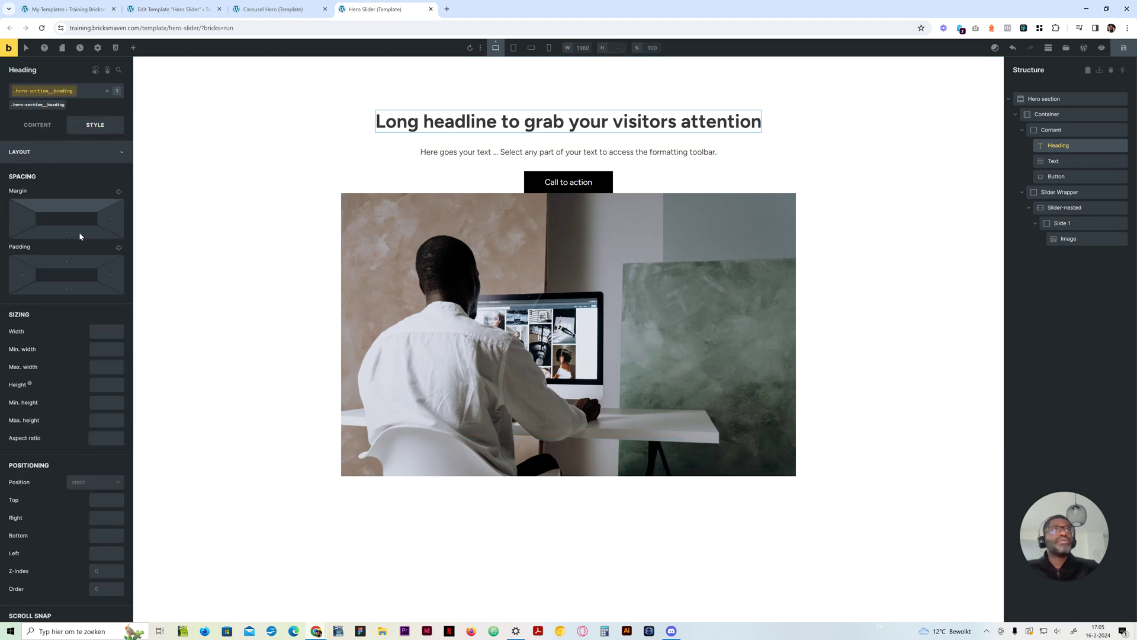
{"action": "left_click", "coordinate": [75, 152]}
{"action": "left_click", "coordinate": [76, 174]}
{"action": "left_click", "coordinate": [104, 213]}
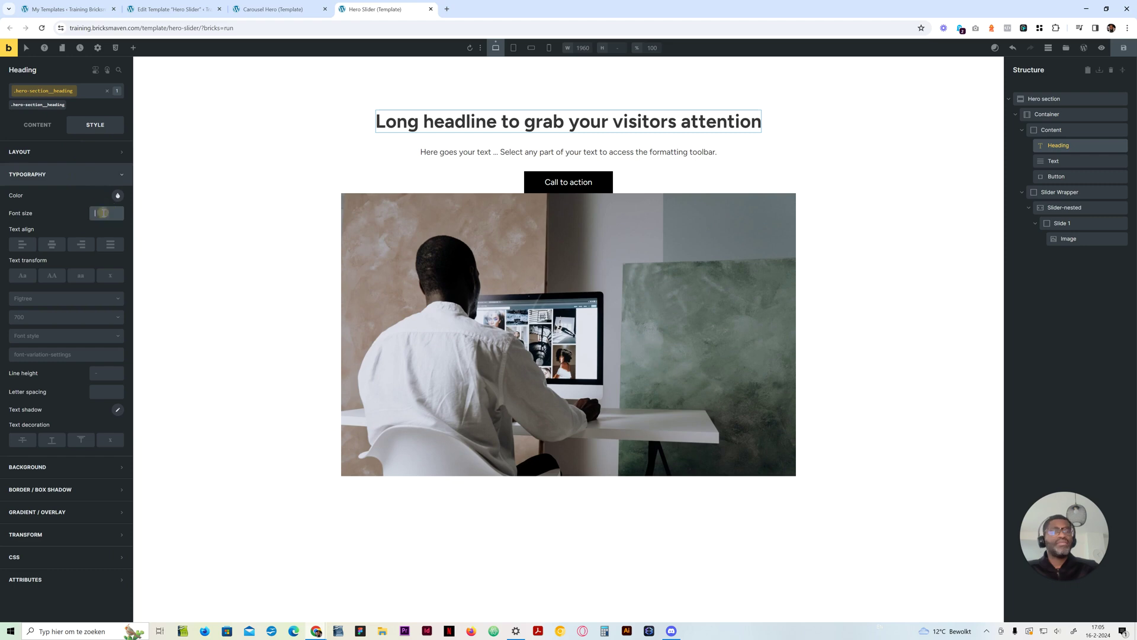
{"action": "type", "text": "--text"}
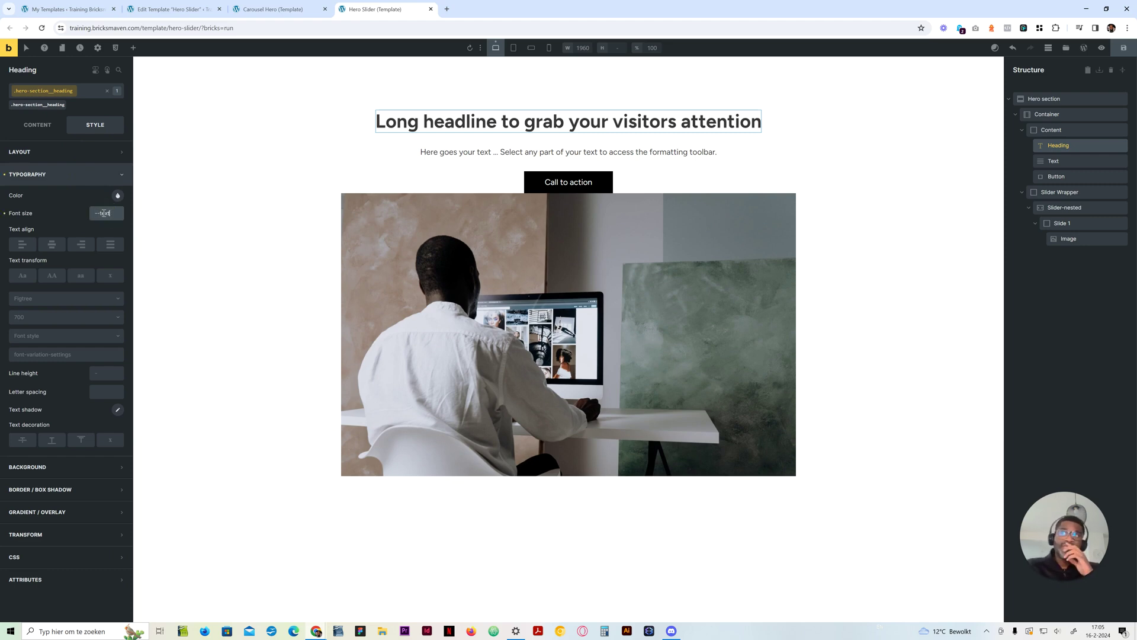
{"action": "type", "text": "-xx"}
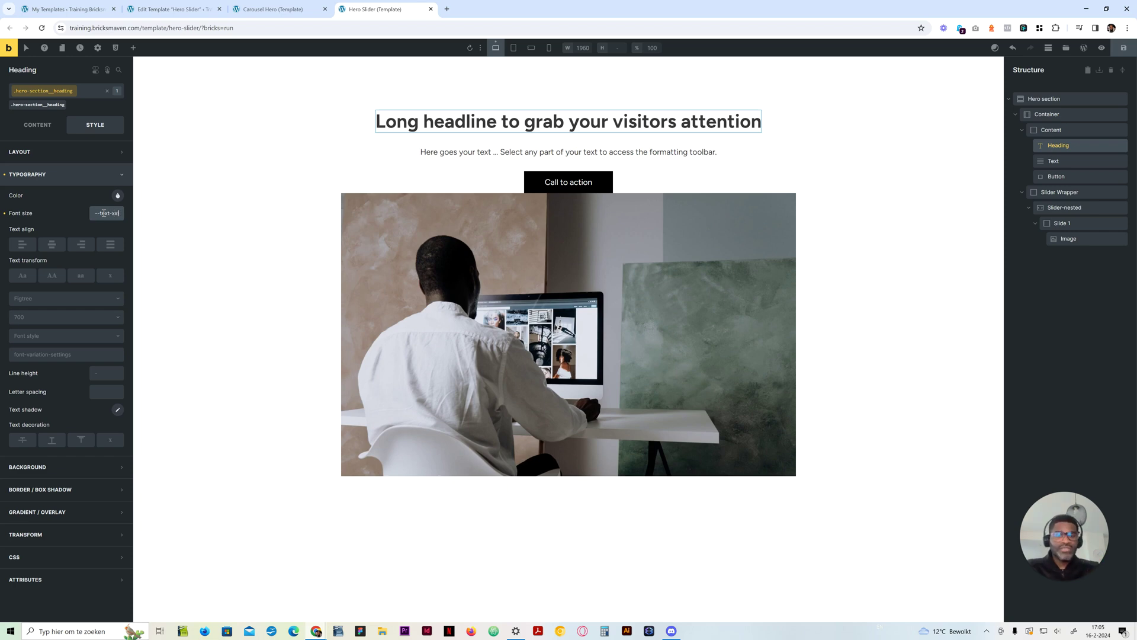
{"action": "type", "text": "lc(var("}
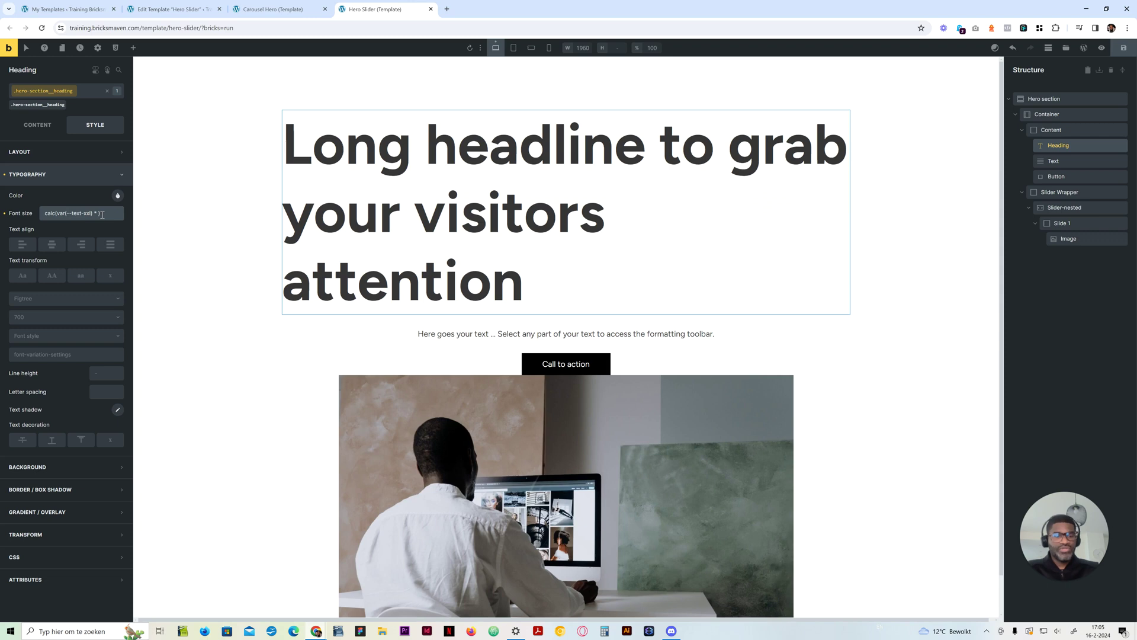
{"action": "key", "text": "BackSpace"}
{"action": "type", "text": "1.5"}
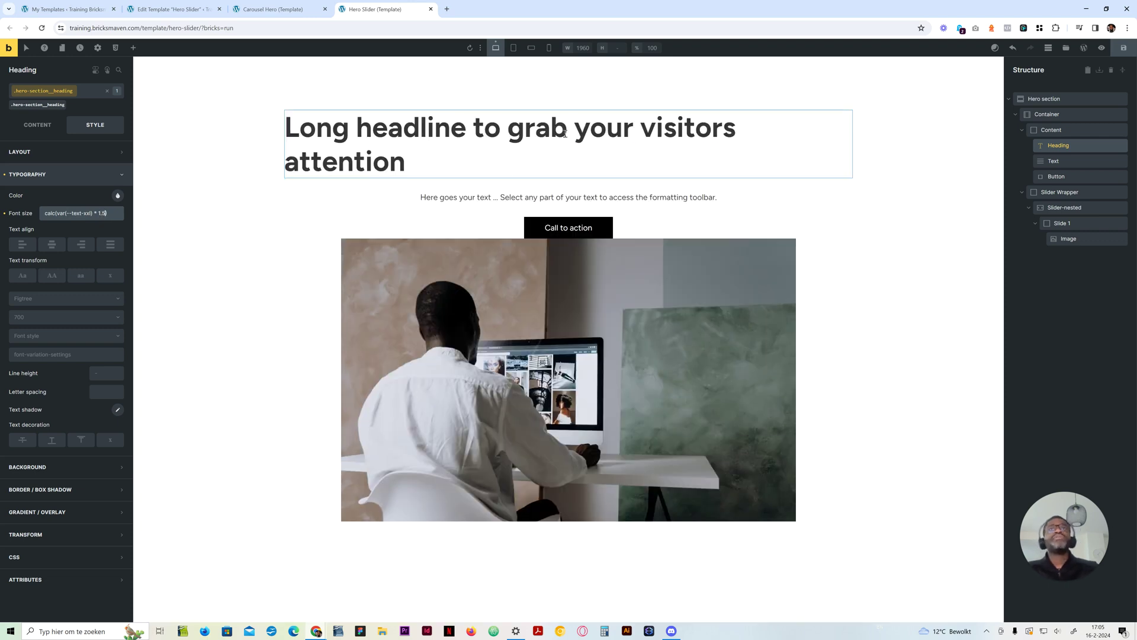
Step: Centre the text alignment of the Content block's hero-section__content class and save the template
{"action": "left_click", "coordinate": [1060, 130]}
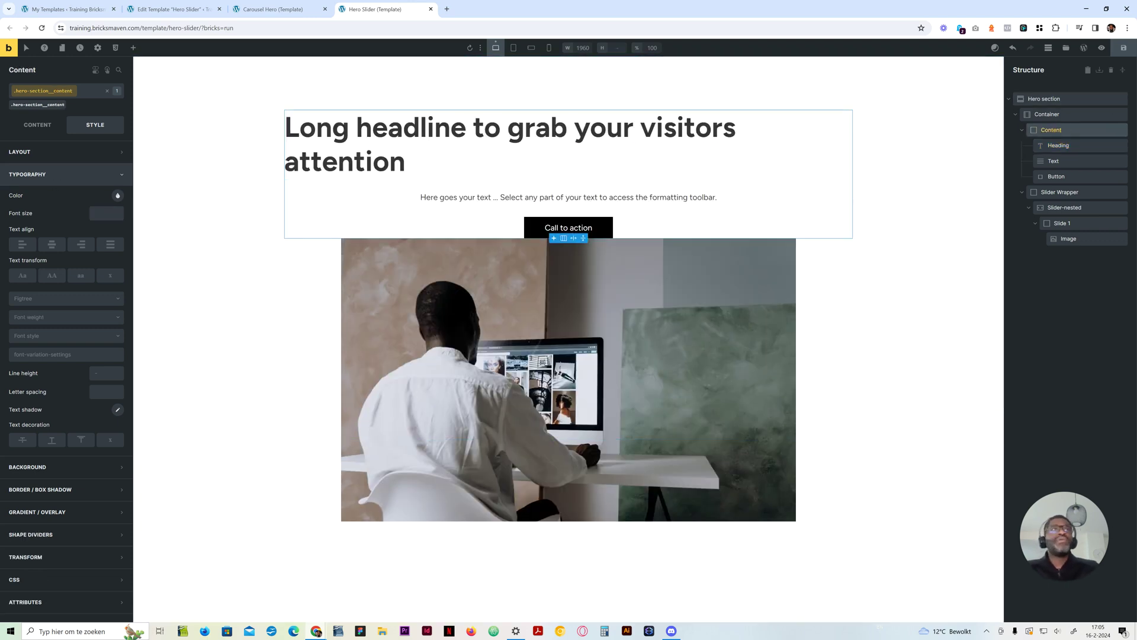
{"action": "left_click", "coordinate": [50, 245]}
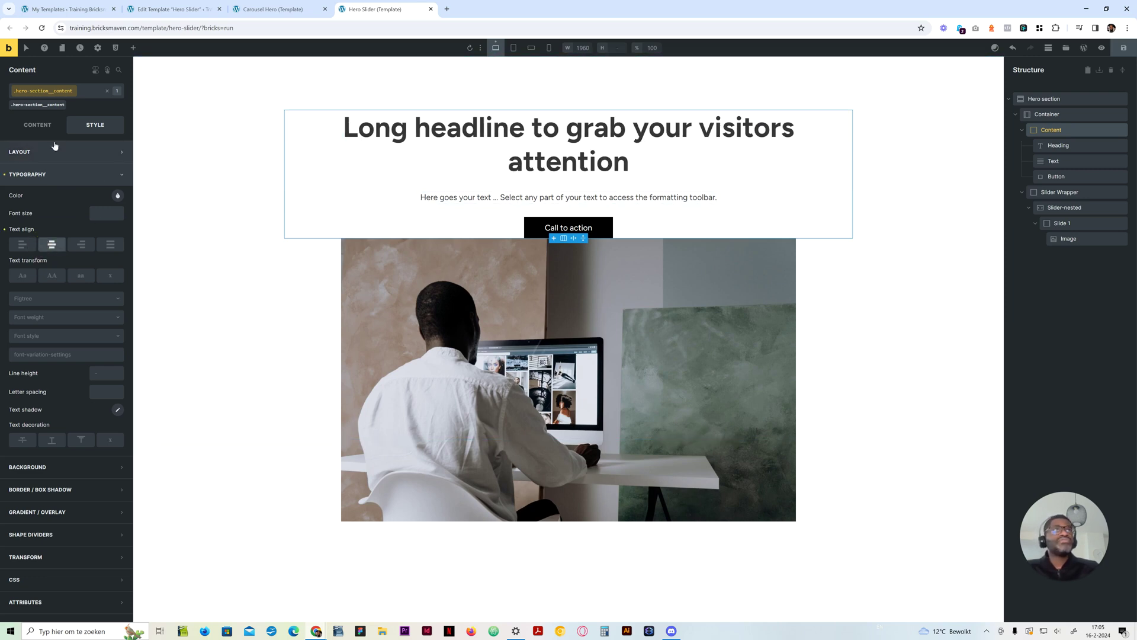
{"action": "left_click", "coordinate": [39, 173]}
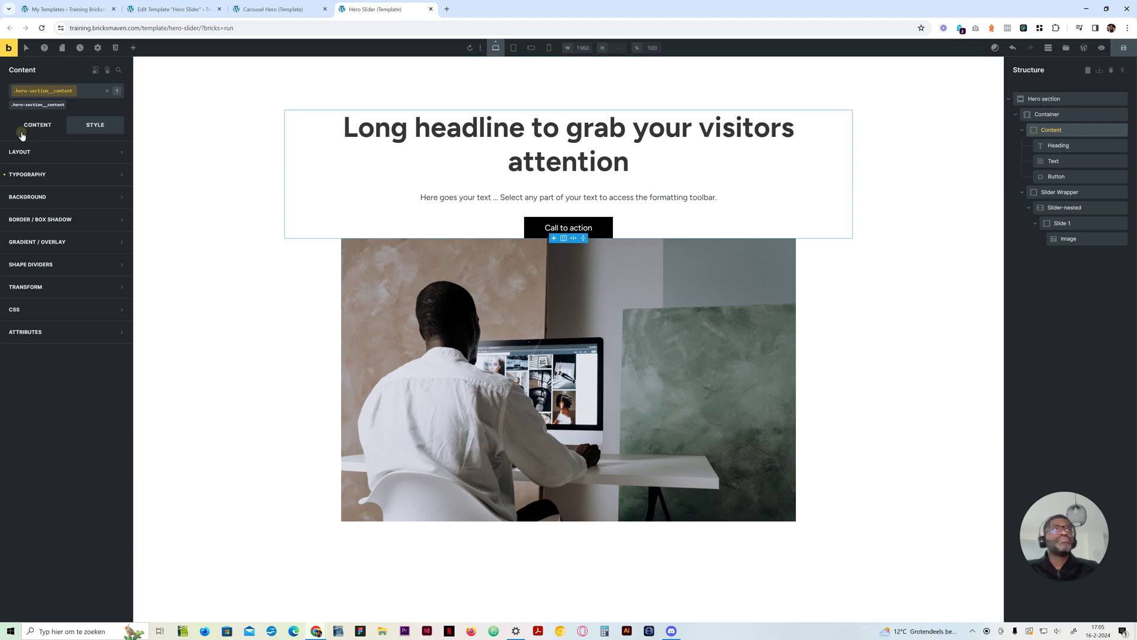
{"action": "left_click", "coordinate": [37, 124]}
{"action": "key", "text": "ctrl+s"}
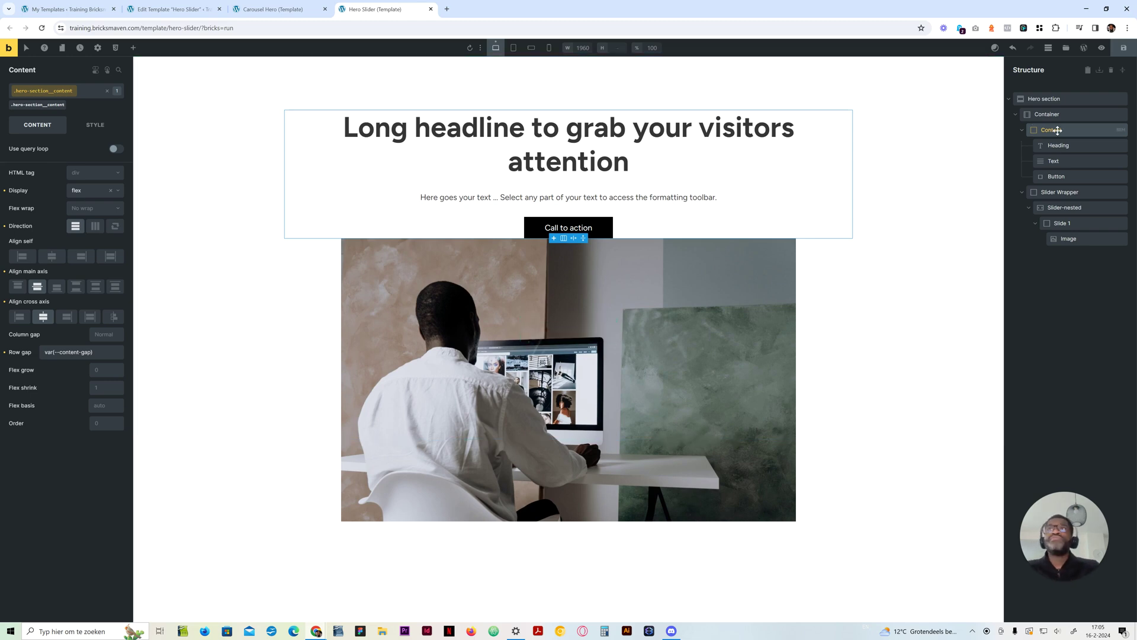
Step: Review the Content block's cross-axis alignment and its text alignment in the hero-section__content class
{"action": "left_click", "coordinate": [43, 316]}
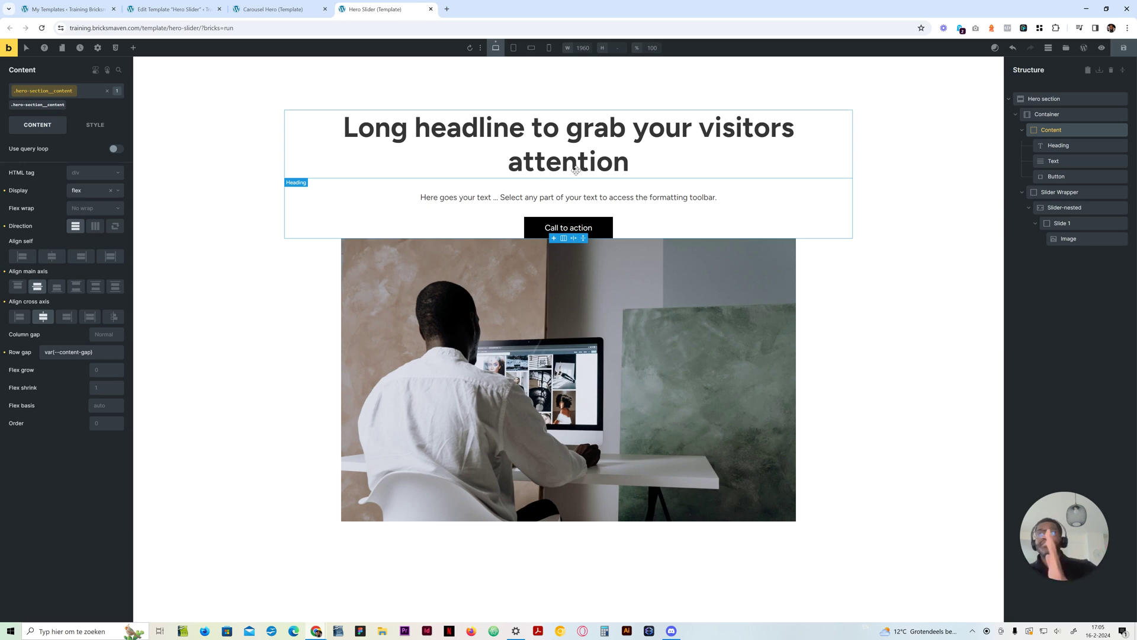
{"action": "left_click", "coordinate": [1058, 162]}
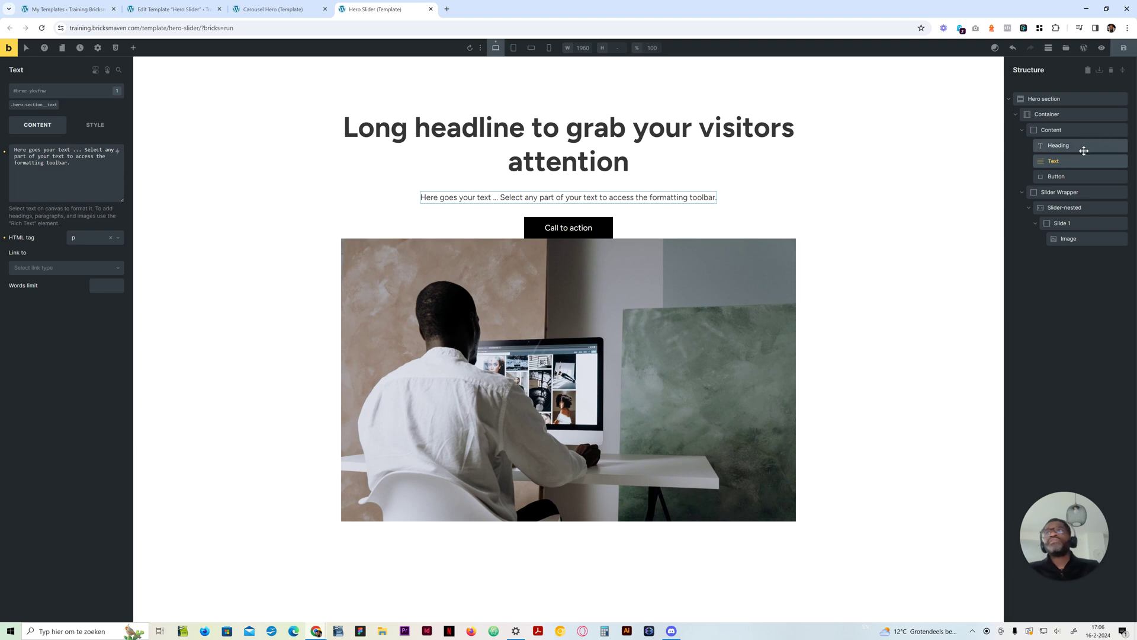
{"action": "left_click", "coordinate": [1065, 130]}
{"action": "left_click", "coordinate": [93, 125]}
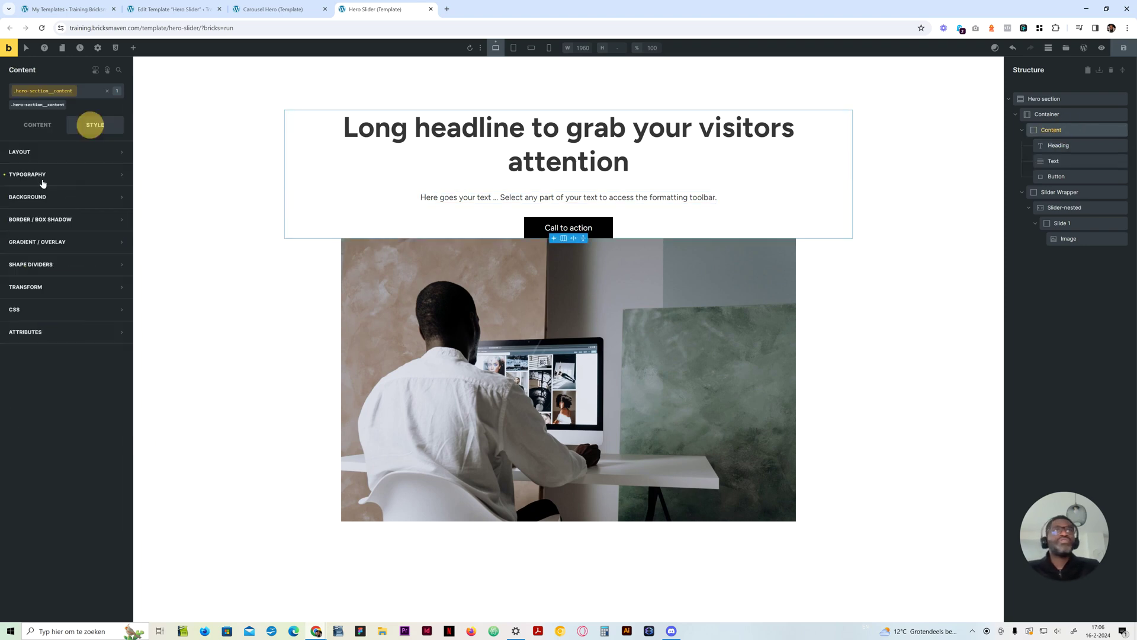
{"action": "left_click", "coordinate": [47, 174]}
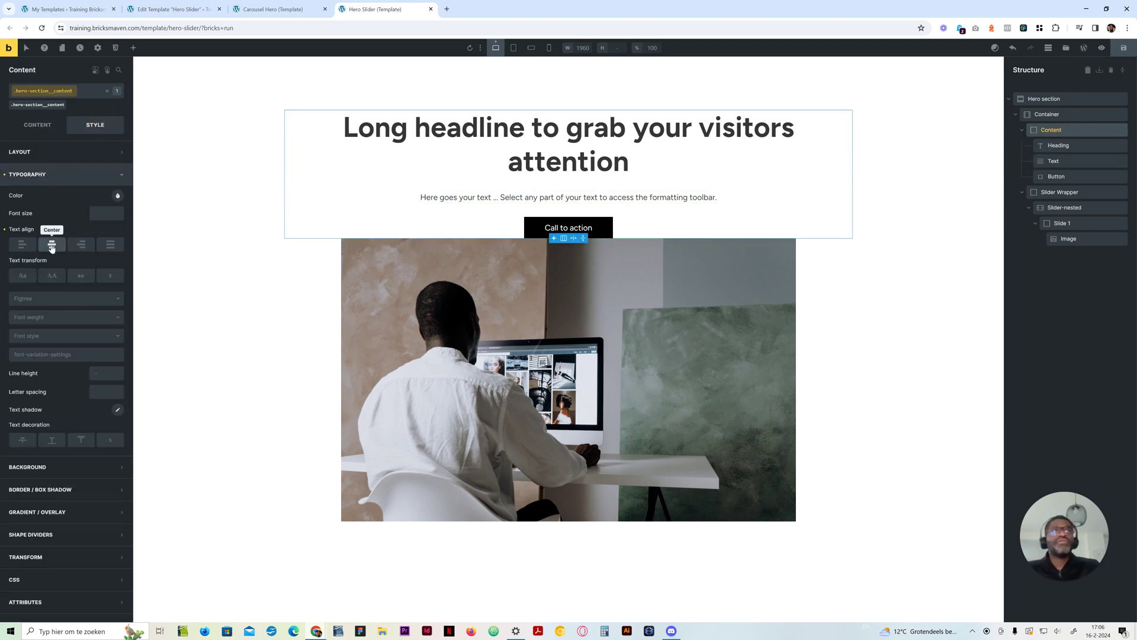
{"action": "left_click", "coordinate": [52, 174]}
{"action": "left_click", "coordinate": [37, 125]}
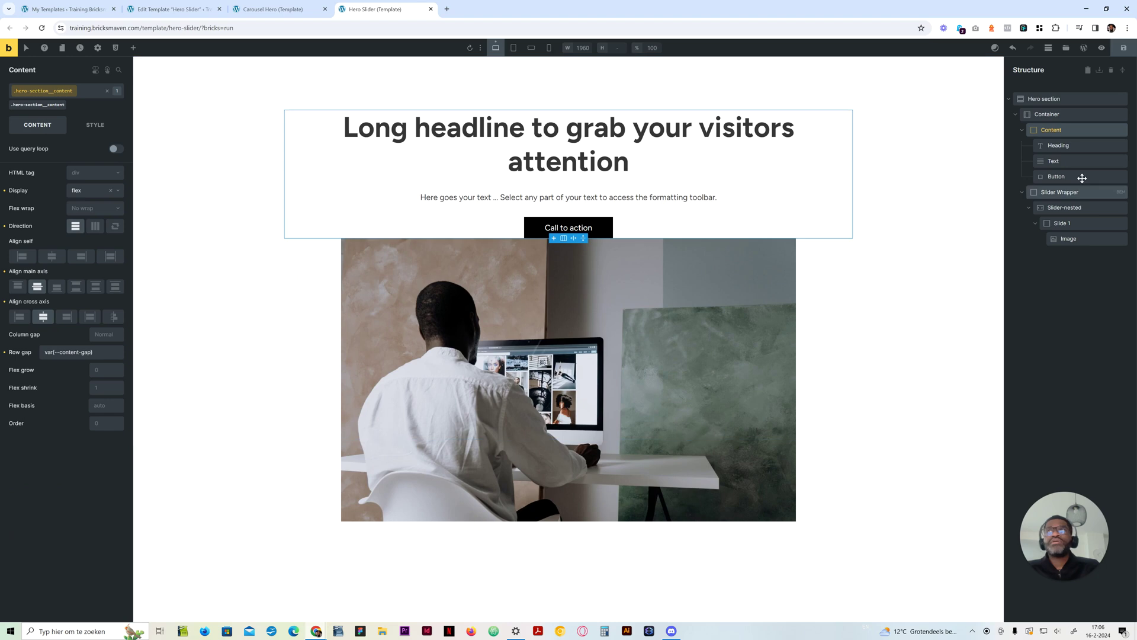
Step: Centre the Container's hero-section-container class on the main axis, save the template, and compare it with the Carousel Hero page
{"action": "left_click", "coordinate": [1047, 115]}
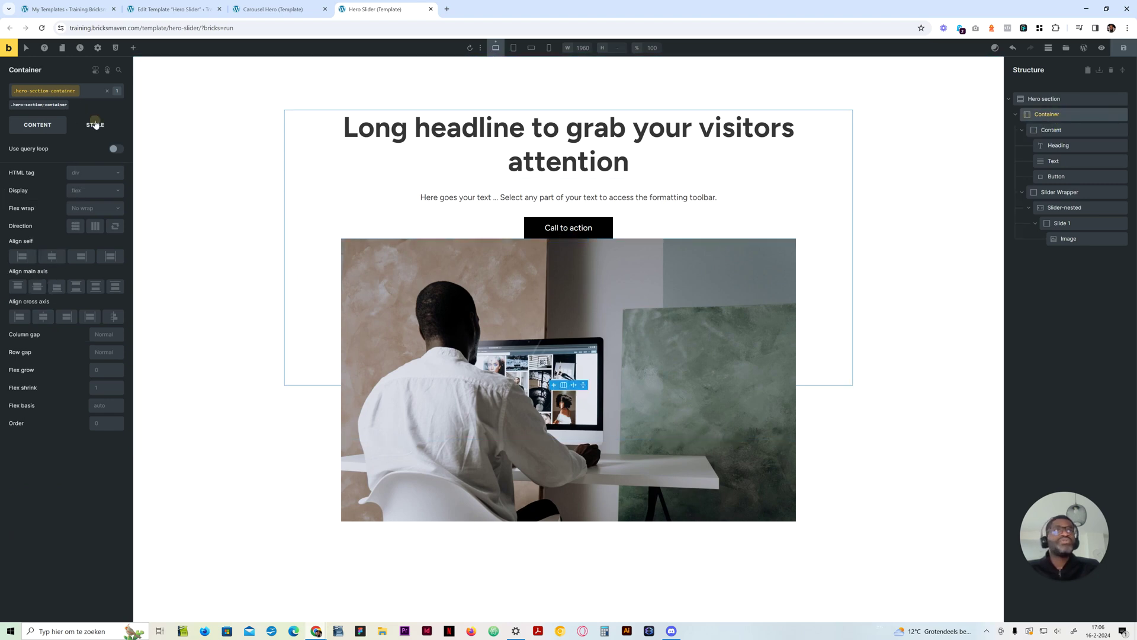
{"action": "left_click", "coordinate": [37, 286]}
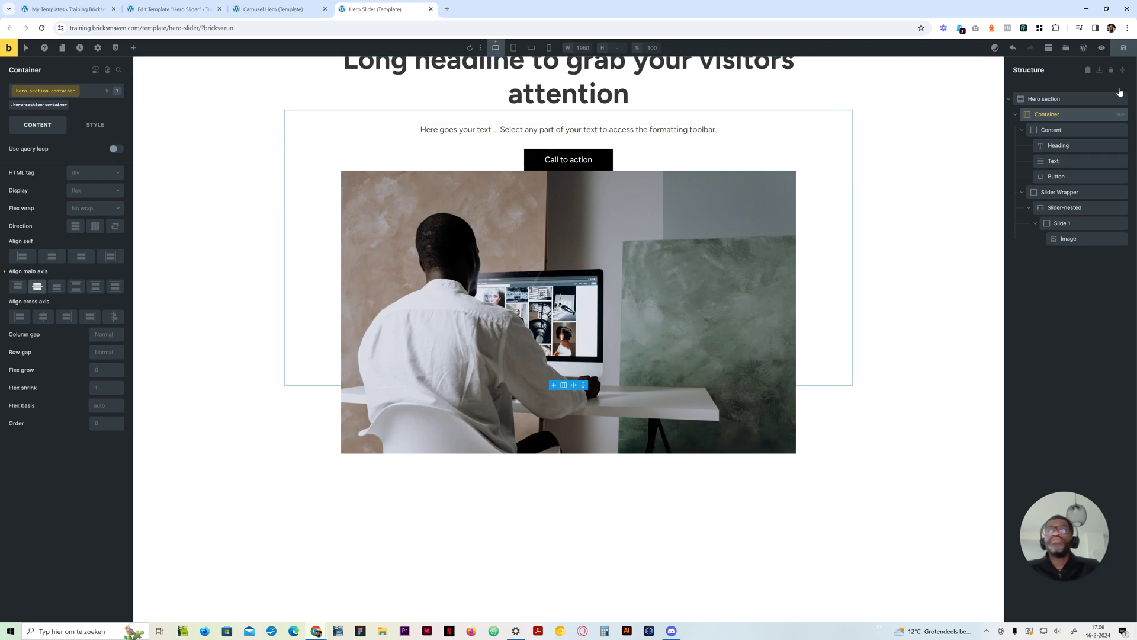
{"action": "left_click", "coordinate": [1130, 54]}
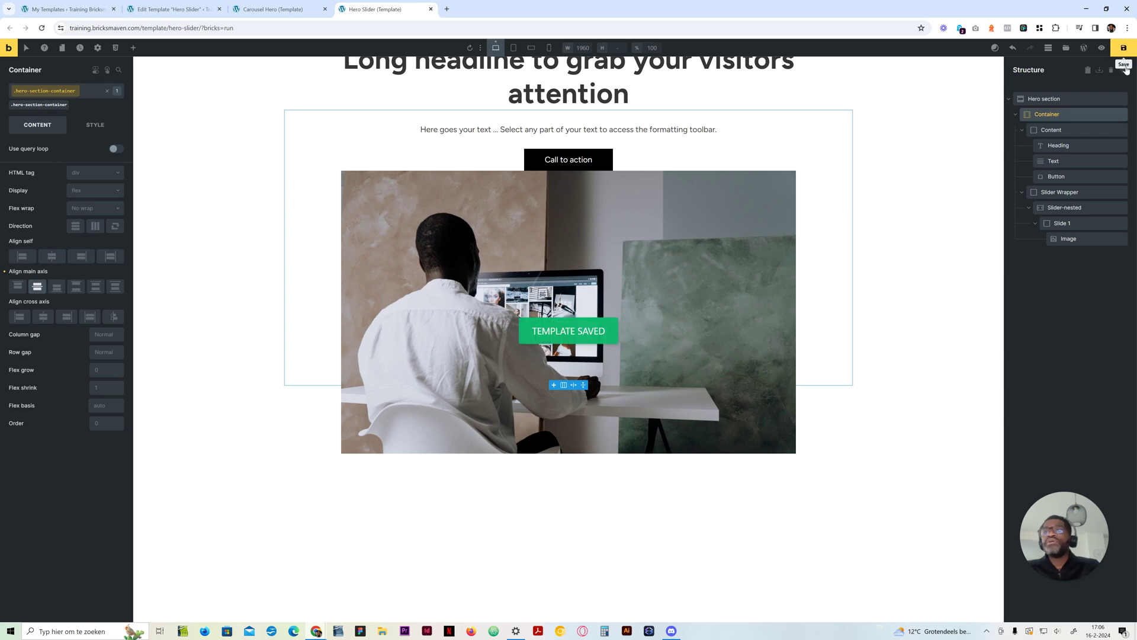
{"action": "left_click", "coordinate": [299, 9]}
{"action": "left_click", "coordinate": [529, 255]}
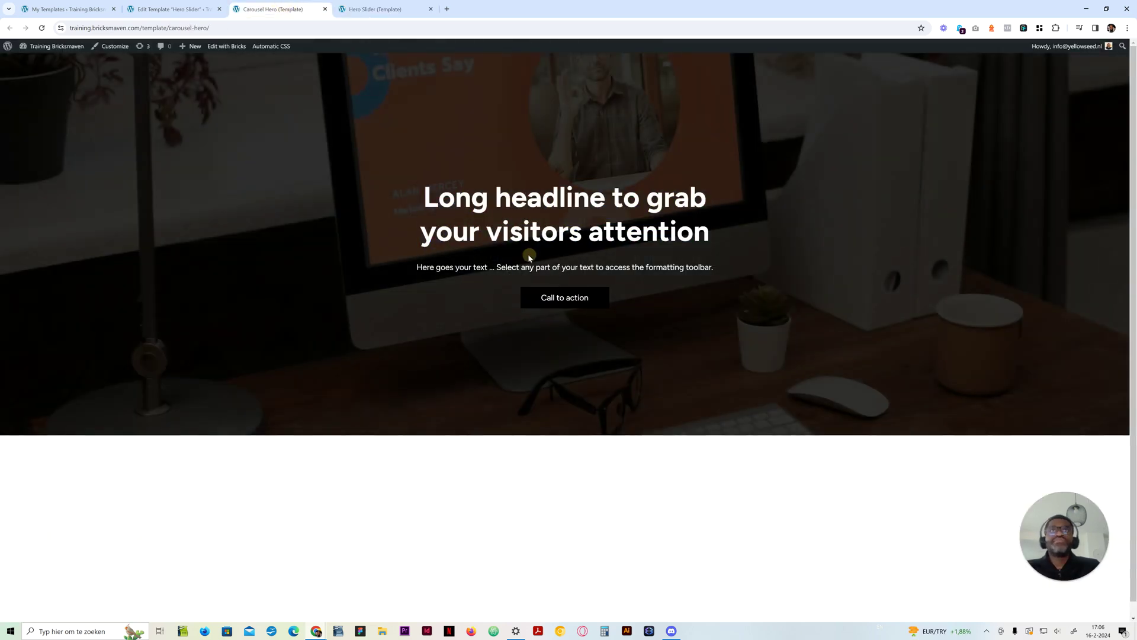
{"action": "left_click", "coordinate": [375, 9]}
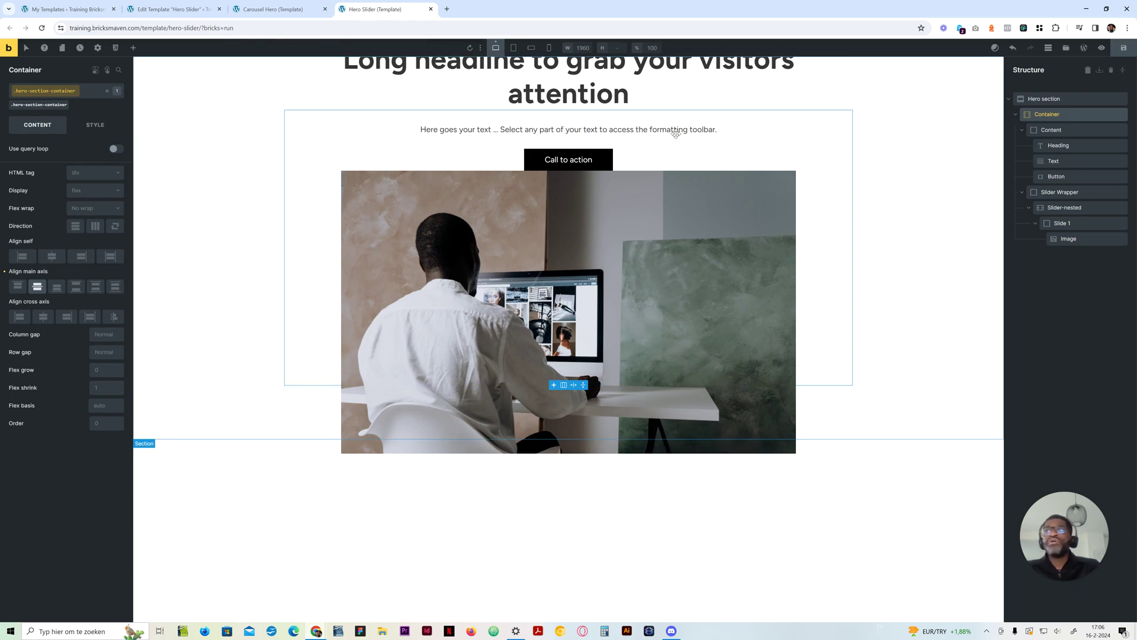
Step: Set the position of the Slider Wrapper's hero-section__slider-wrapper class to absolute
{"action": "left_click", "coordinate": [1072, 191]}
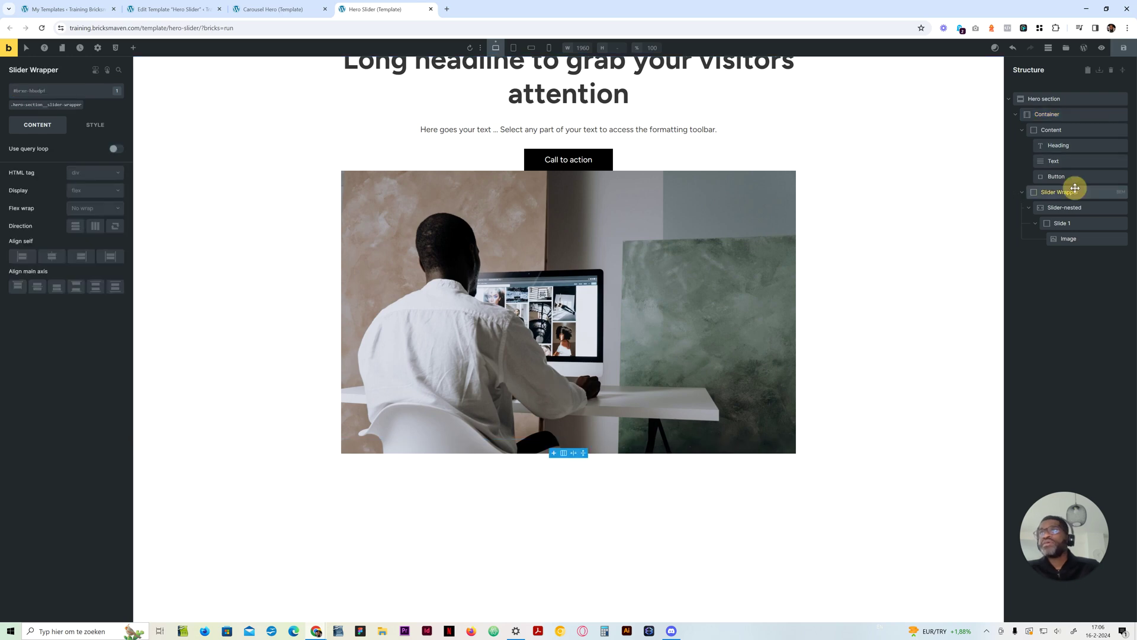
{"action": "left_click", "coordinate": [48, 105]}
{"action": "left_click", "coordinate": [95, 124]}
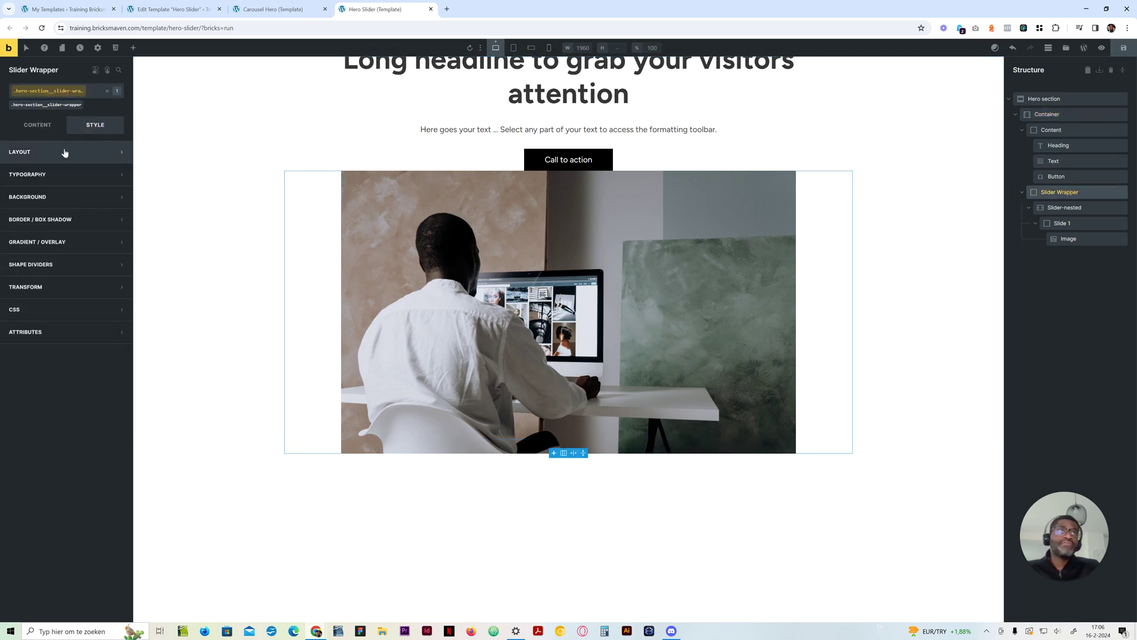
{"action": "left_click", "coordinate": [64, 151]}
{"action": "left_click", "coordinate": [97, 482]}
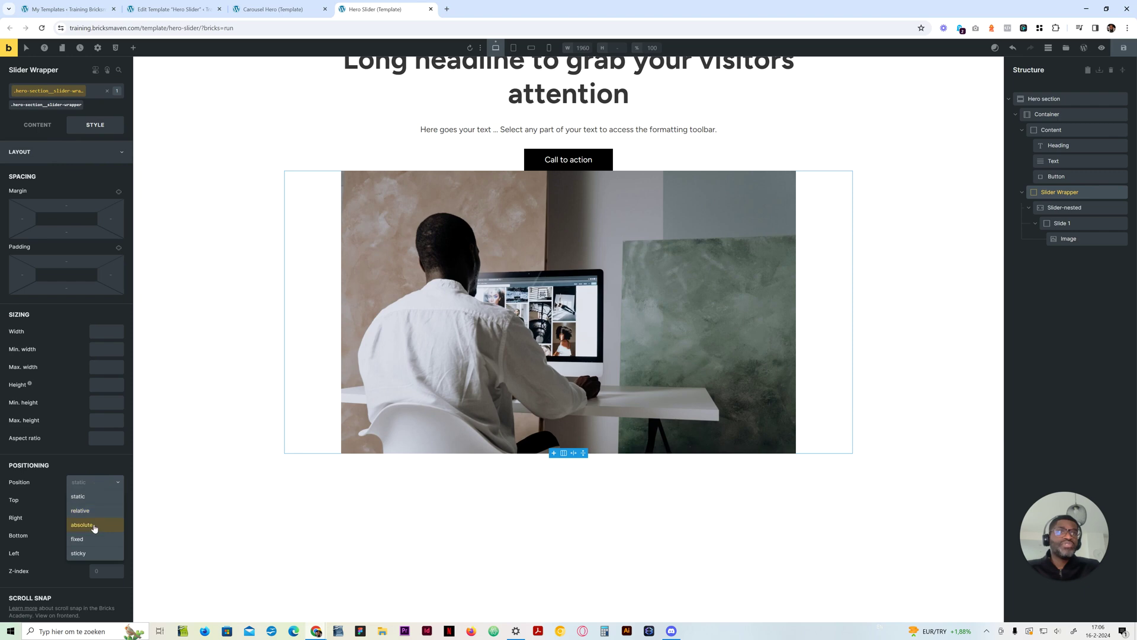
{"action": "left_click", "coordinate": [93, 518]}
Step: Set the Slider Wrapper class's top, right, bottom and left offsets to 0 and reload the canvas
{"action": "left_click", "coordinate": [100, 500]}
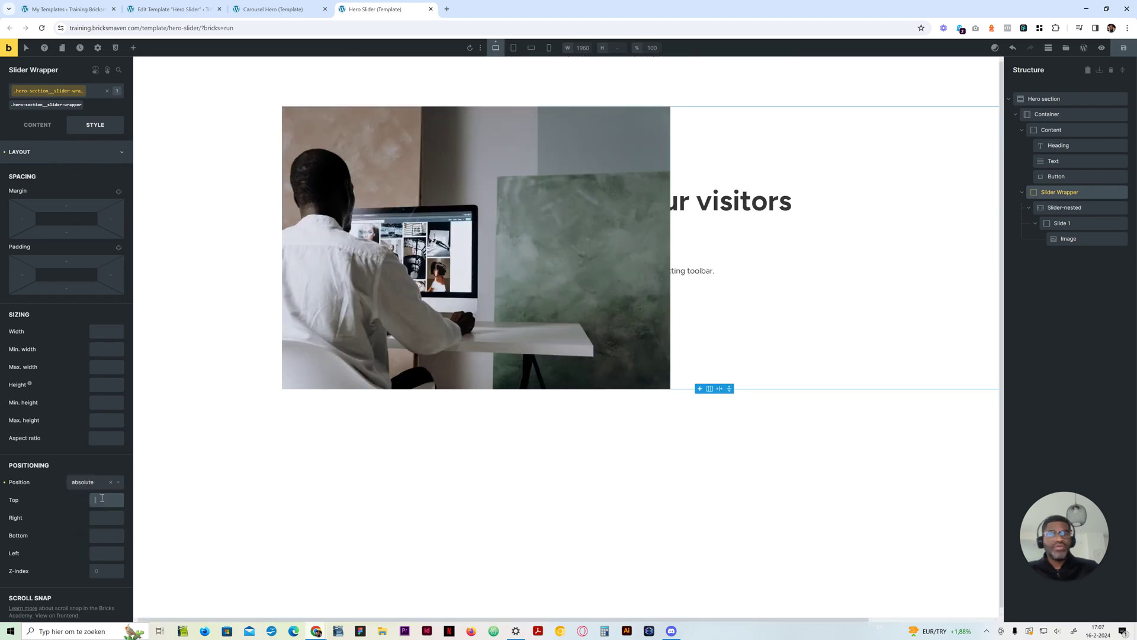
{"action": "type", "text": "0"}
{"action": "left_click", "coordinate": [102, 517]}
{"action": "type", "text": "0"}
{"action": "left_click", "coordinate": [104, 535]}
{"action": "type", "text": "0"}
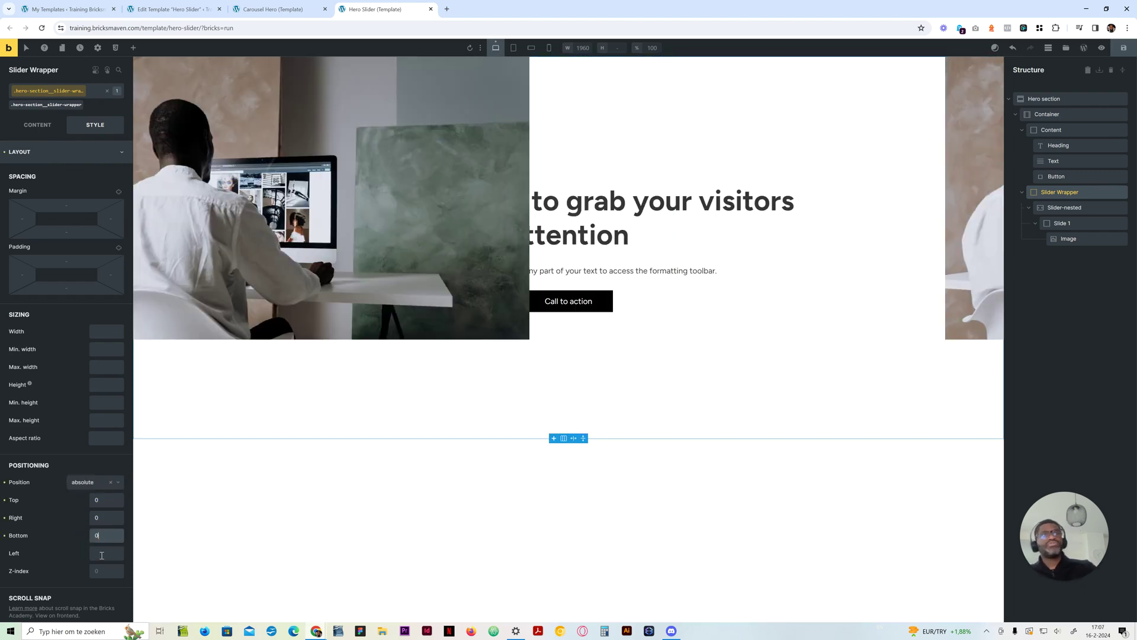
{"action": "left_click", "coordinate": [106, 553]}
{"action": "type", "text": "0"}
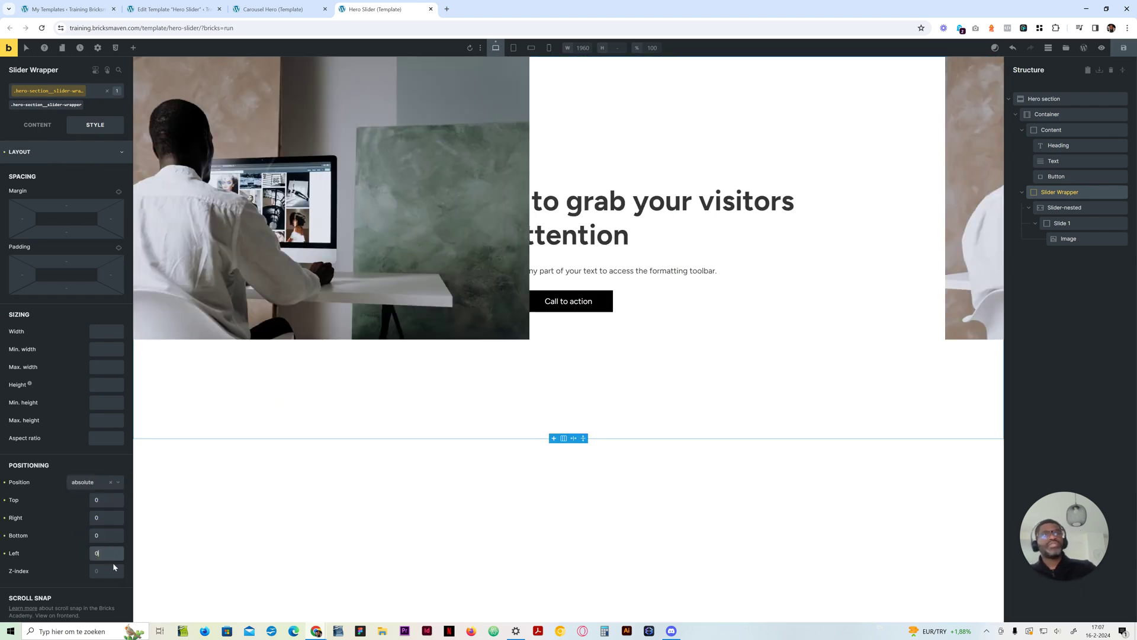
{"action": "left_click", "coordinate": [470, 47]}
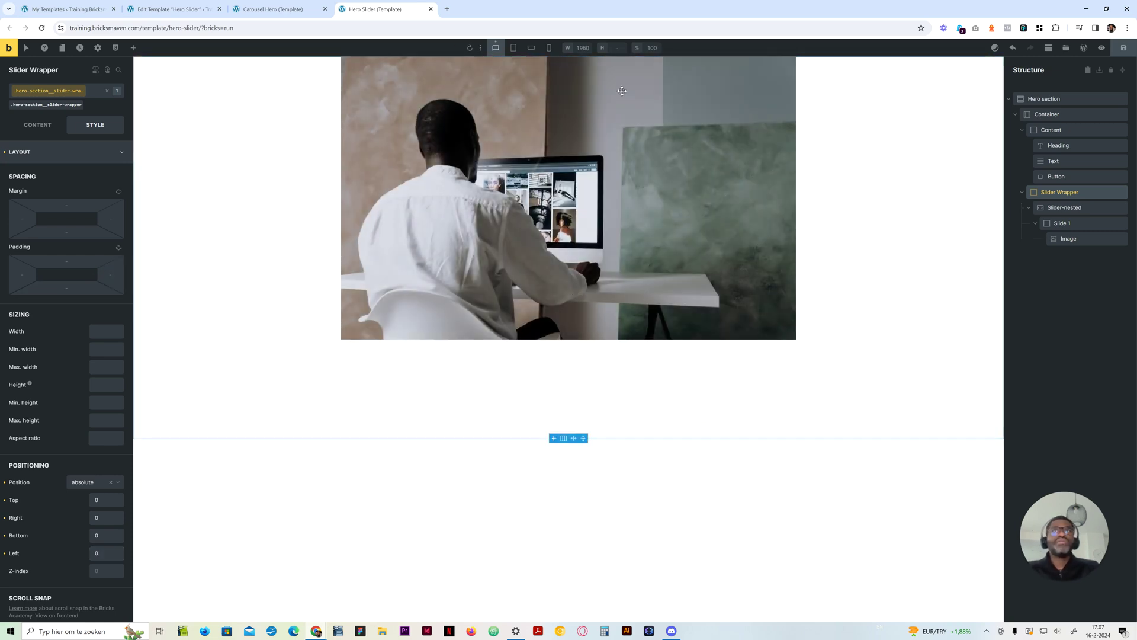
Step: Set the Content block's hero-section__content class to relative position with a z-index of 2
{"action": "left_click", "coordinate": [1060, 130]}
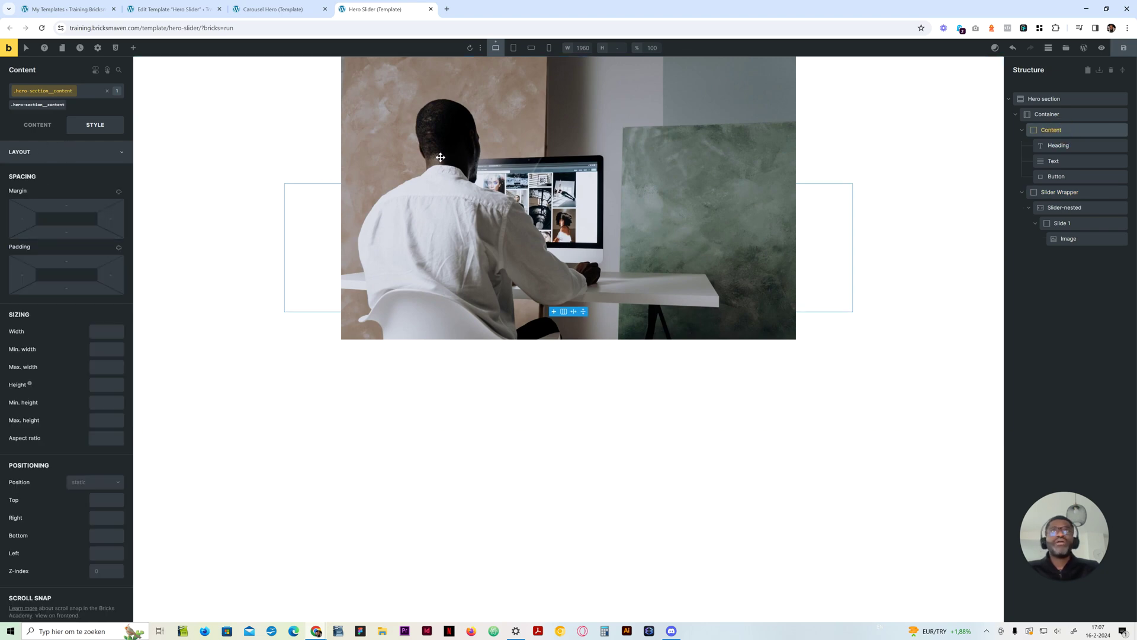
{"action": "left_click", "coordinate": [92, 483]}
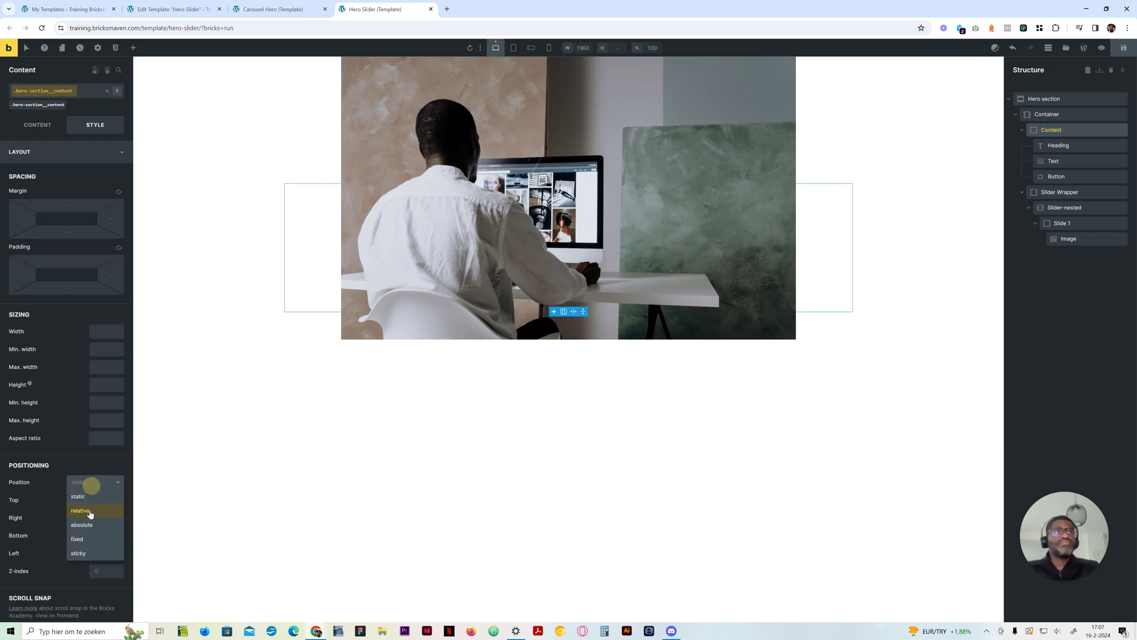
{"action": "left_click", "coordinate": [89, 506]}
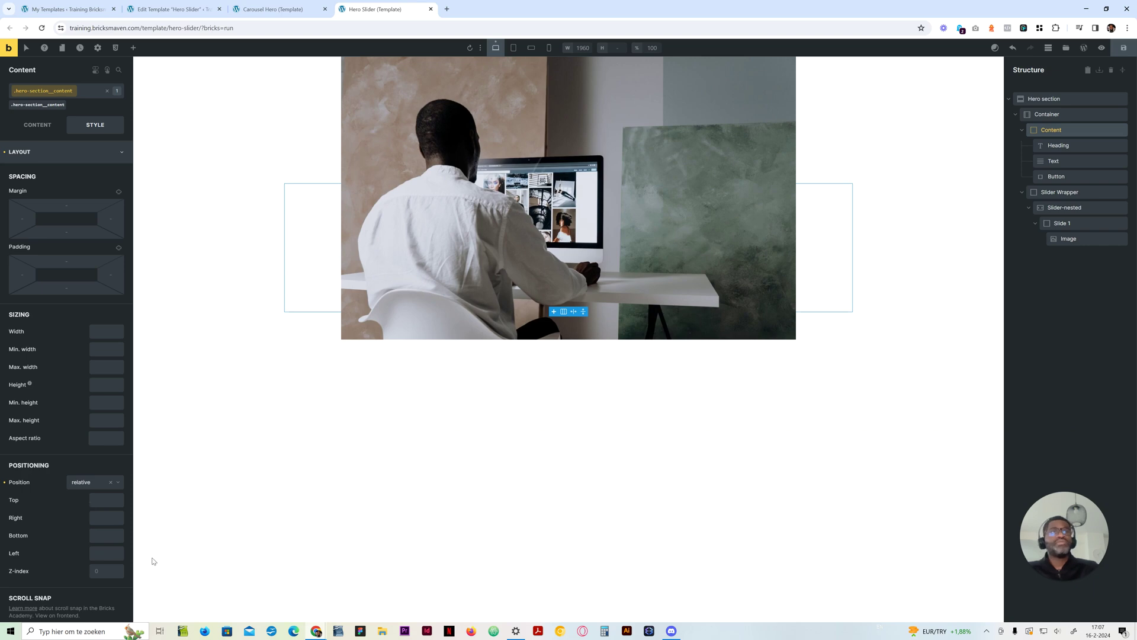
{"action": "left_click", "coordinate": [103, 571]}
{"action": "type", "text": "2"}
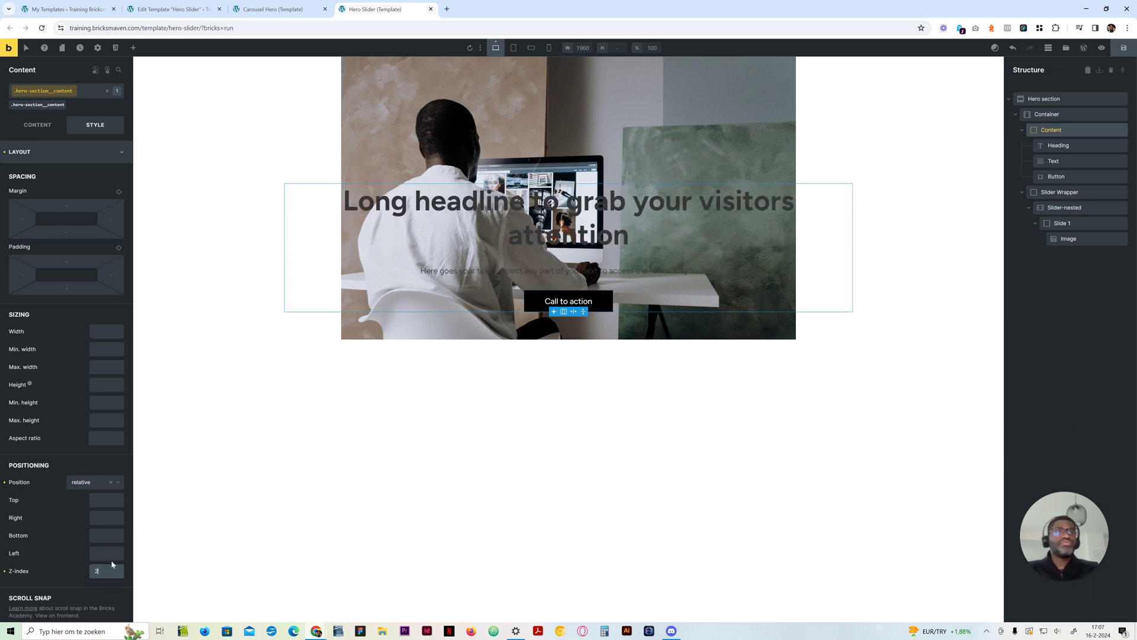
Step: Add a block named Overlay to the Container and place it between Content and Slider Wrapper
{"action": "left_click", "coordinate": [1024, 131]}
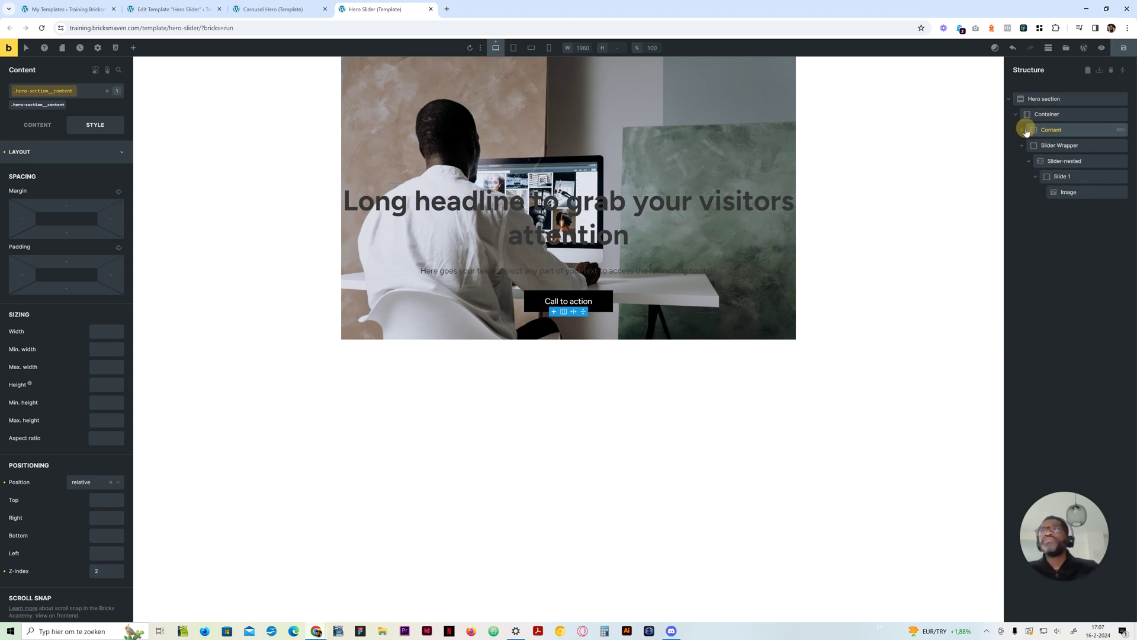
{"action": "left_click", "coordinate": [1023, 146]}
{"action": "left_click", "coordinate": [1046, 114]}
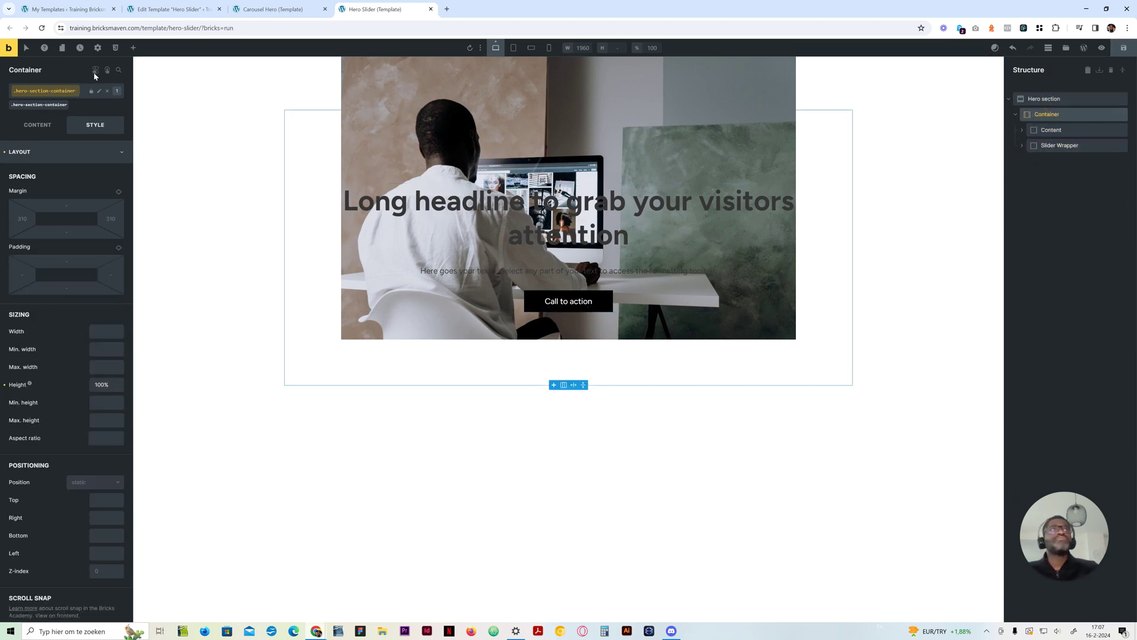
{"action": "left_click", "coordinate": [133, 48]}
{"action": "left_click_drag", "start_coordinate": [49, 480], "coordinate": [1058, 164]}
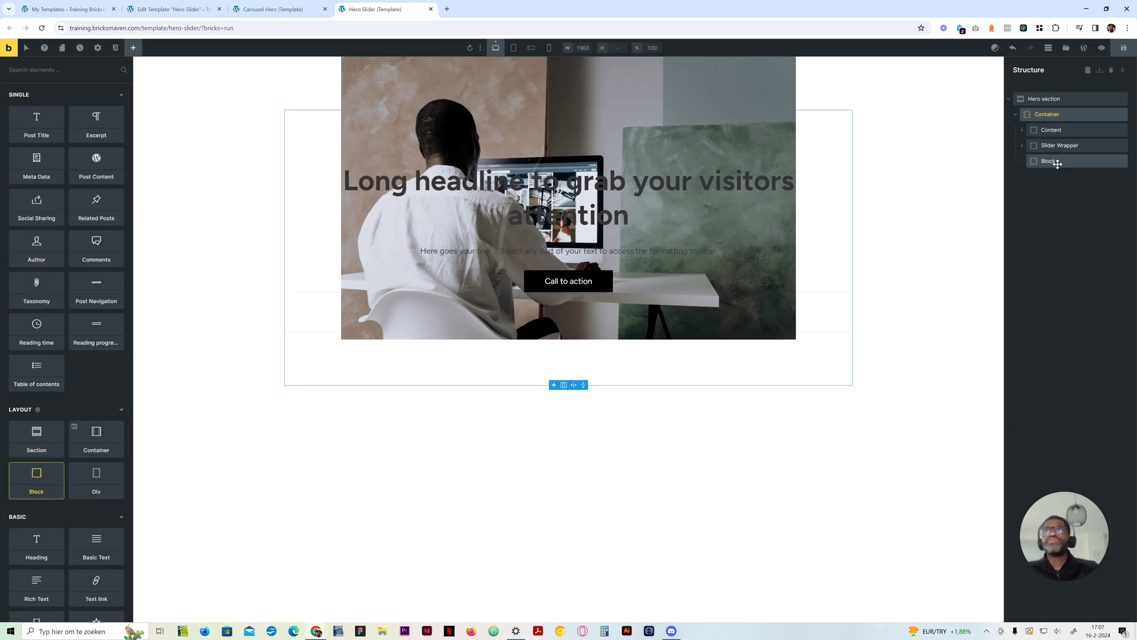
{"action": "double_click", "coordinate": [1049, 160]}
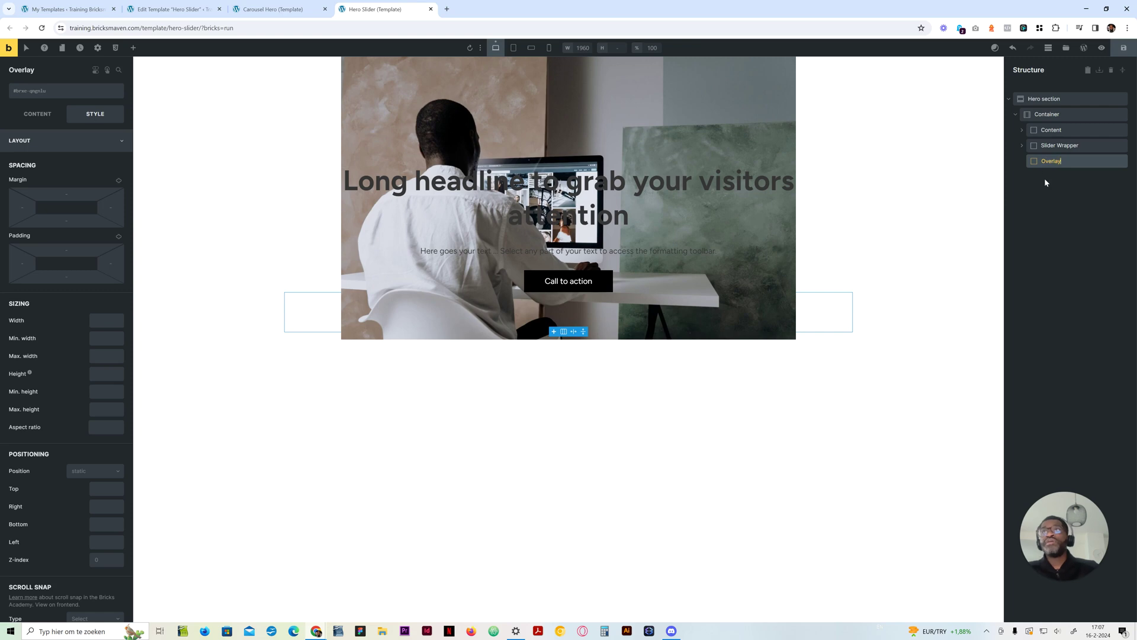
{"action": "left_click_drag", "start_coordinate": [1032, 164], "coordinate": [1066, 140]}
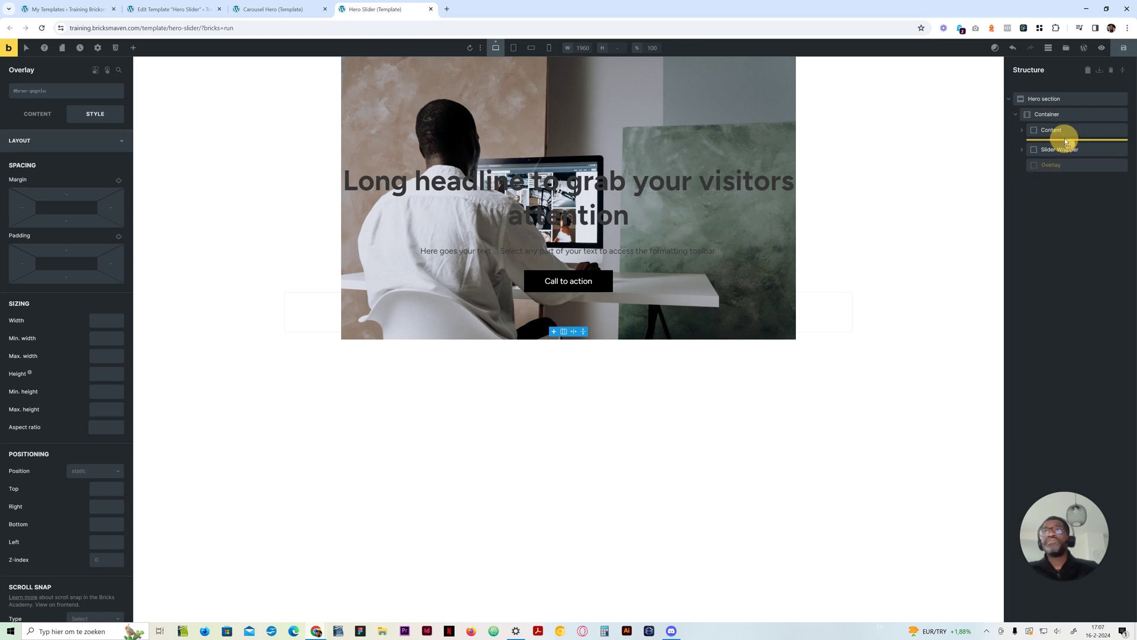
Step: Give the Overlay block a new class named hero-section__overlay
{"action": "left_click", "coordinate": [71, 92]}
{"action": "type", "text": "hero-se"}
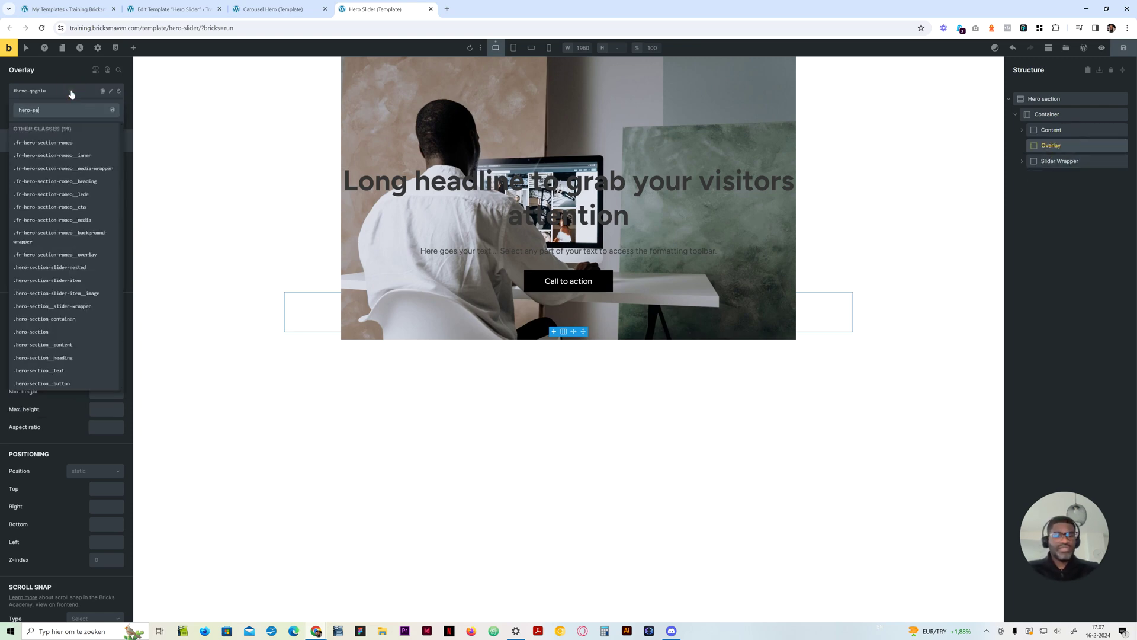
{"action": "type", "text": "ction__overla"}
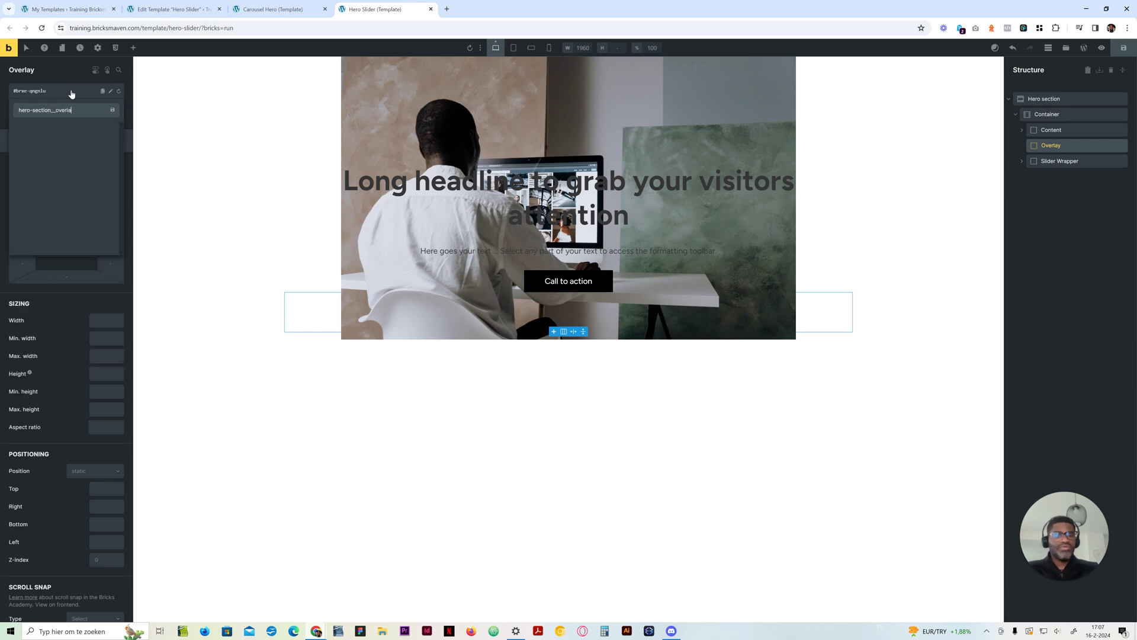
{"action": "key", "text": "Return"}
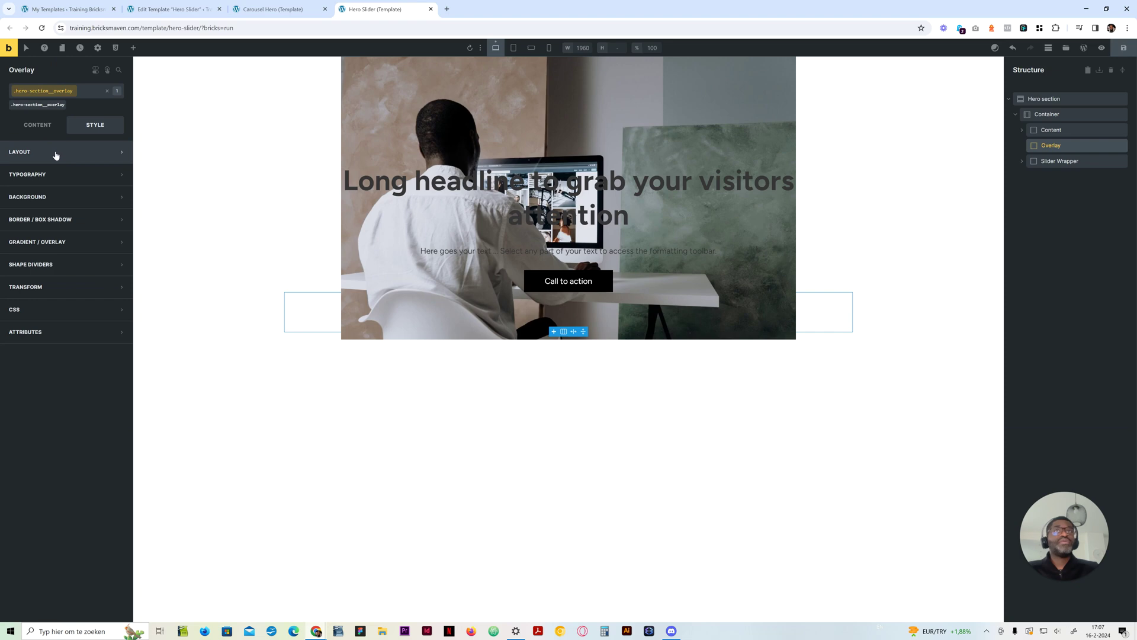
Step: Set the hero-section__overlay class to absolute position with top, right, bottom and left offsets of 0
{"action": "left_click", "coordinate": [56, 153]}
{"action": "left_click", "coordinate": [88, 482]}
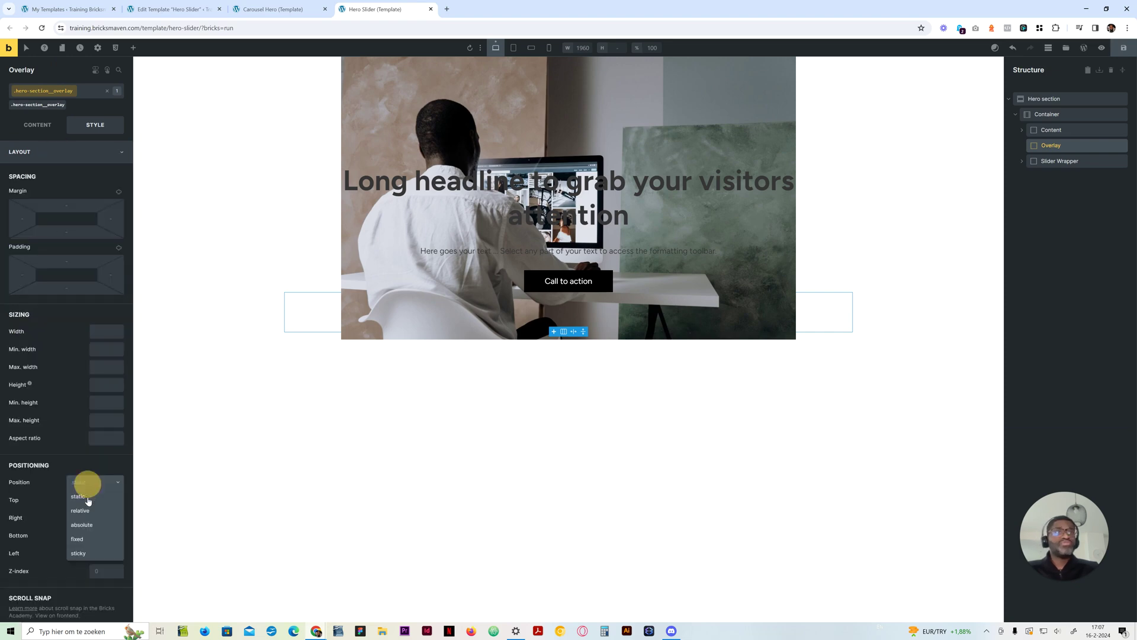
{"action": "left_click", "coordinate": [89, 526]}
{"action": "left_click", "coordinate": [107, 500]}
{"action": "type", "text": "0"}
{"action": "key", "text": "Tab"}
{"action": "type", "text": "0"}
{"action": "key", "text": "Tab"}
{"action": "type", "text": "0"}
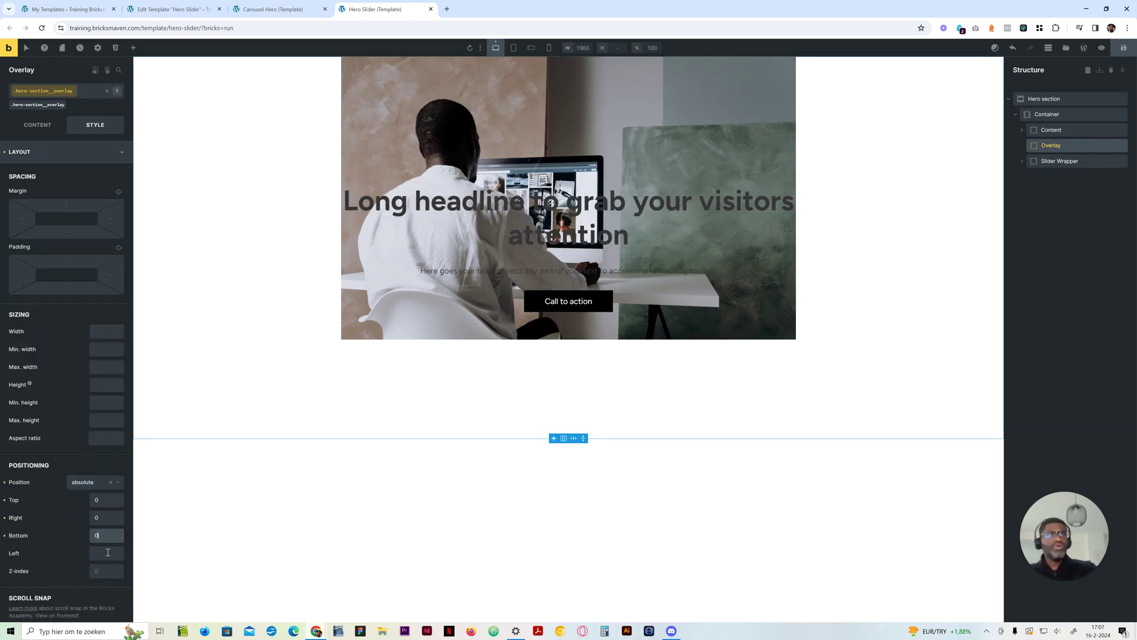
{"action": "key", "text": "Tab"}
{"action": "type", "text": "0"}
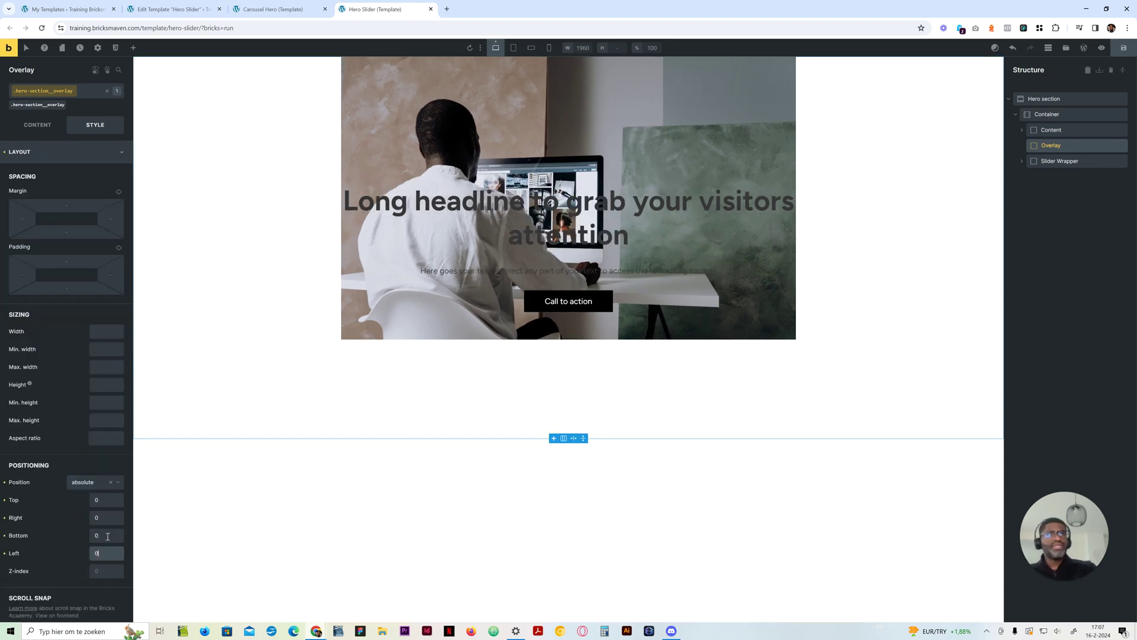
Step: Start an empty %root% rule in the custom CSS of the hero-section__overlay class and review its gradient options
{"action": "left_click", "coordinate": [31, 153]}
{"action": "left_click", "coordinate": [64, 317]}
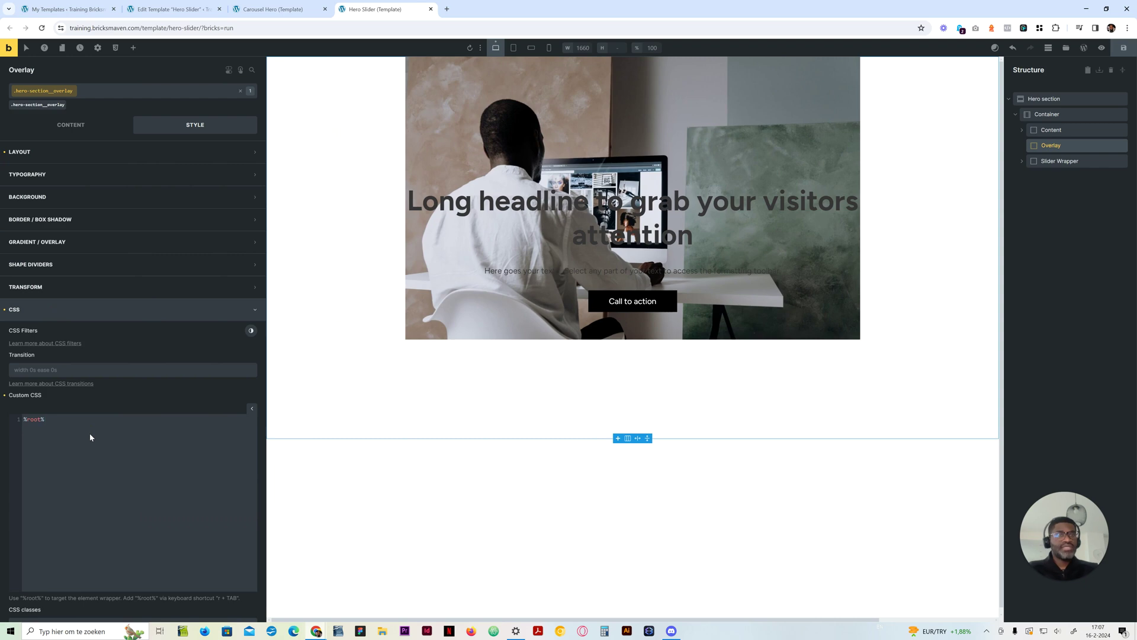
{"action": "type", "text": "{}"}
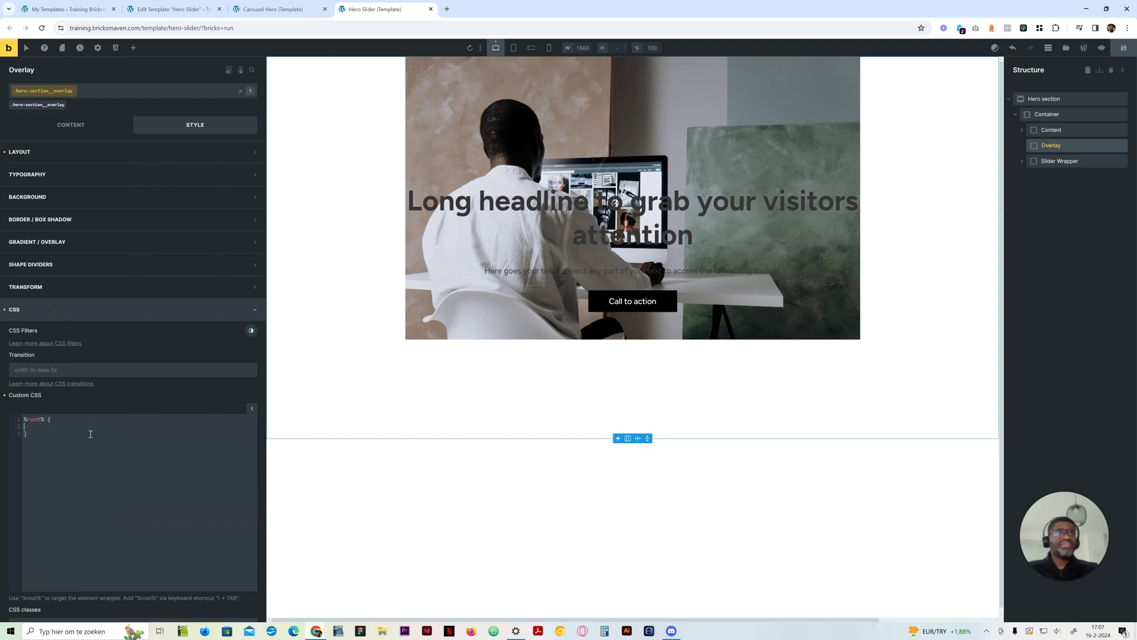
{"action": "left_click", "coordinate": [52, 242]}
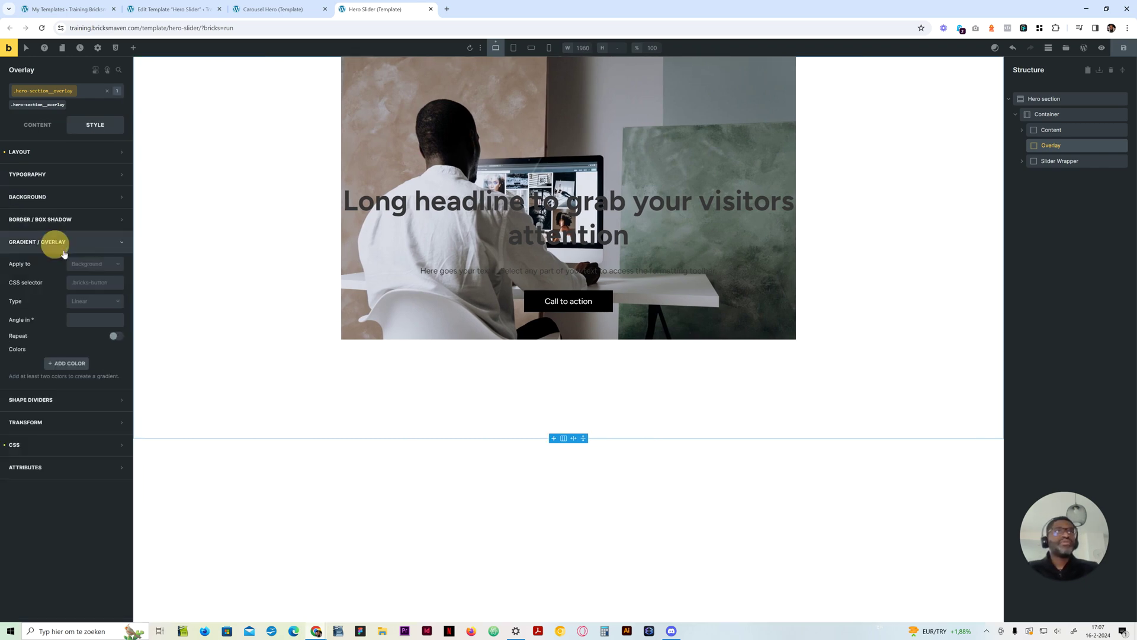
{"action": "left_click", "coordinate": [70, 240]}
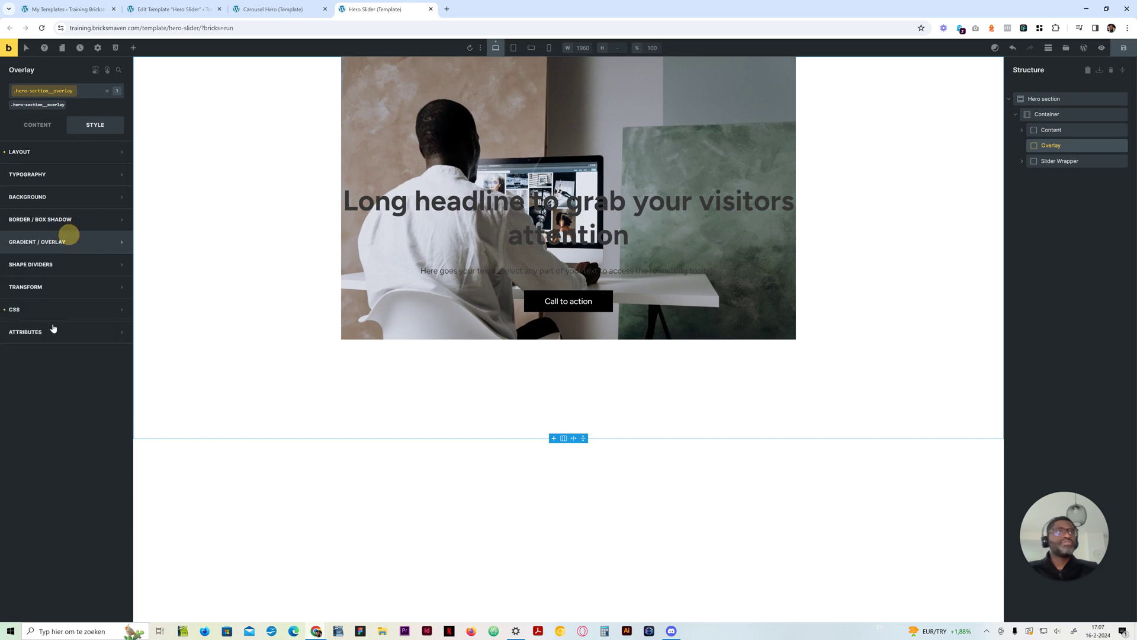
{"action": "left_click", "coordinate": [33, 299]}
{"action": "left_click", "coordinate": [76, 432]}
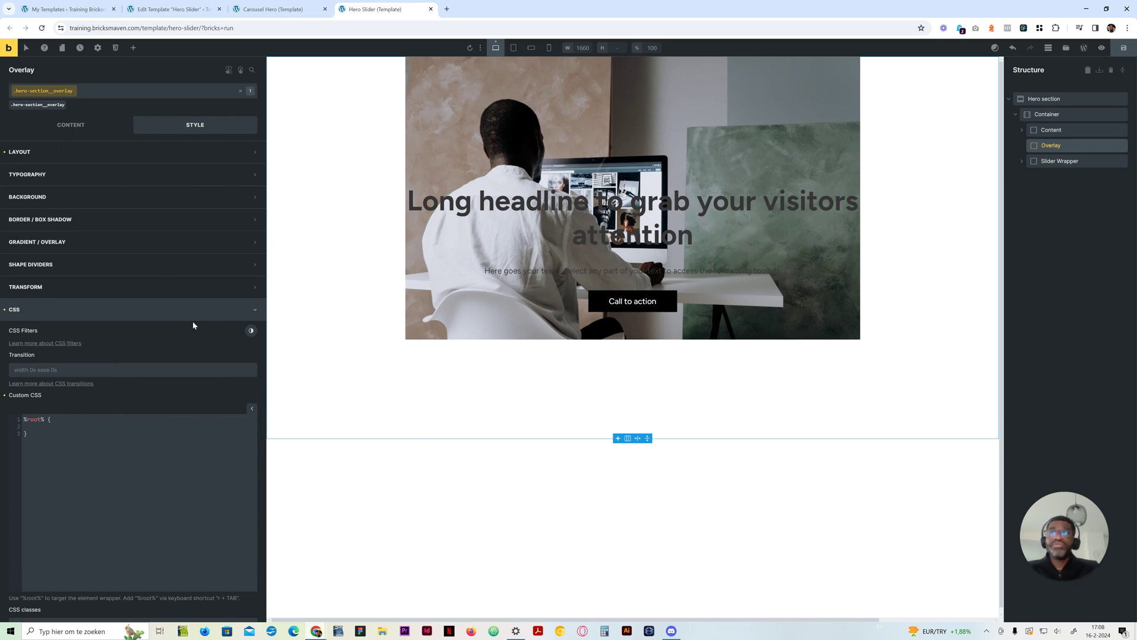
Step: Add the variable --overlay-color-alpha: var(--neutral-trans-80) to the custom CSS of the Hero section's hero-section class
{"action": "left_click", "coordinate": [1054, 97]}
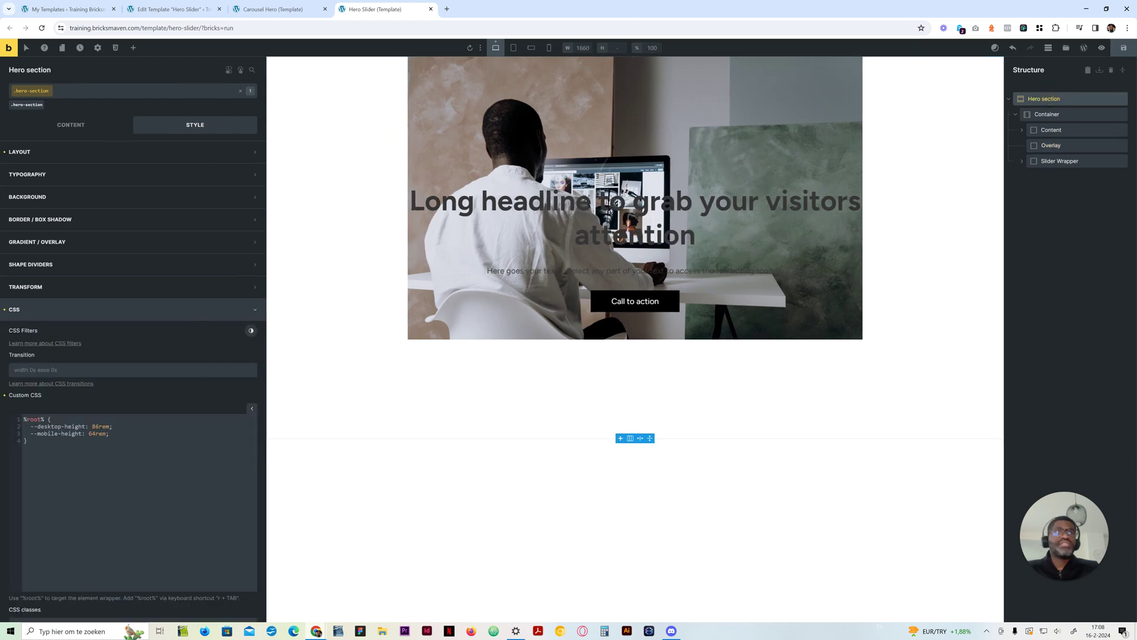
{"action": "left_click", "coordinate": [64, 434]}
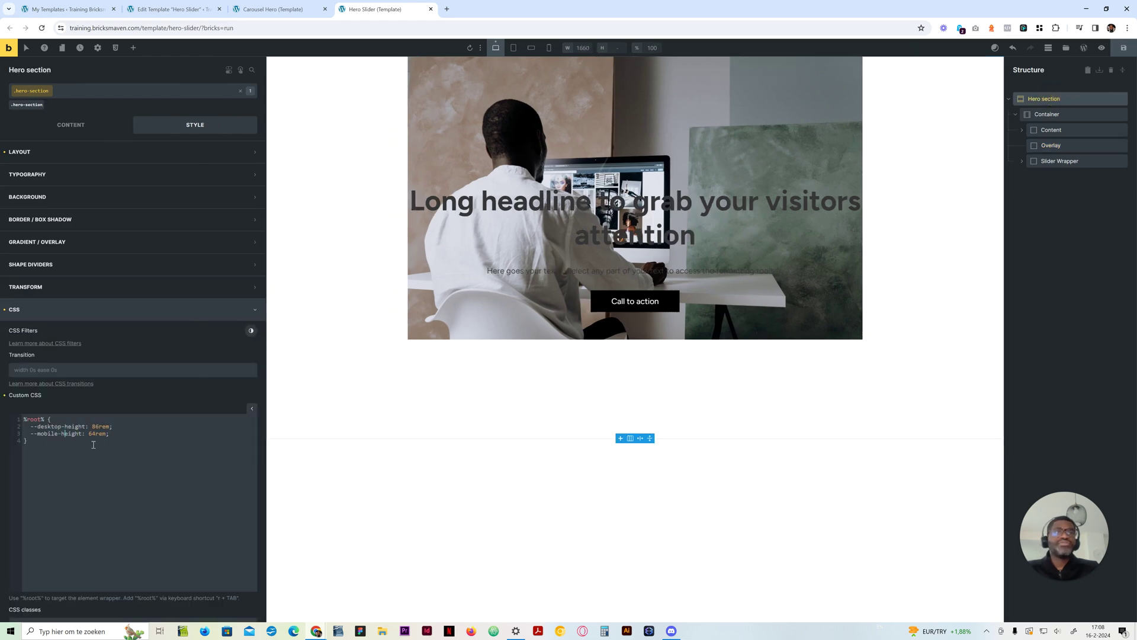
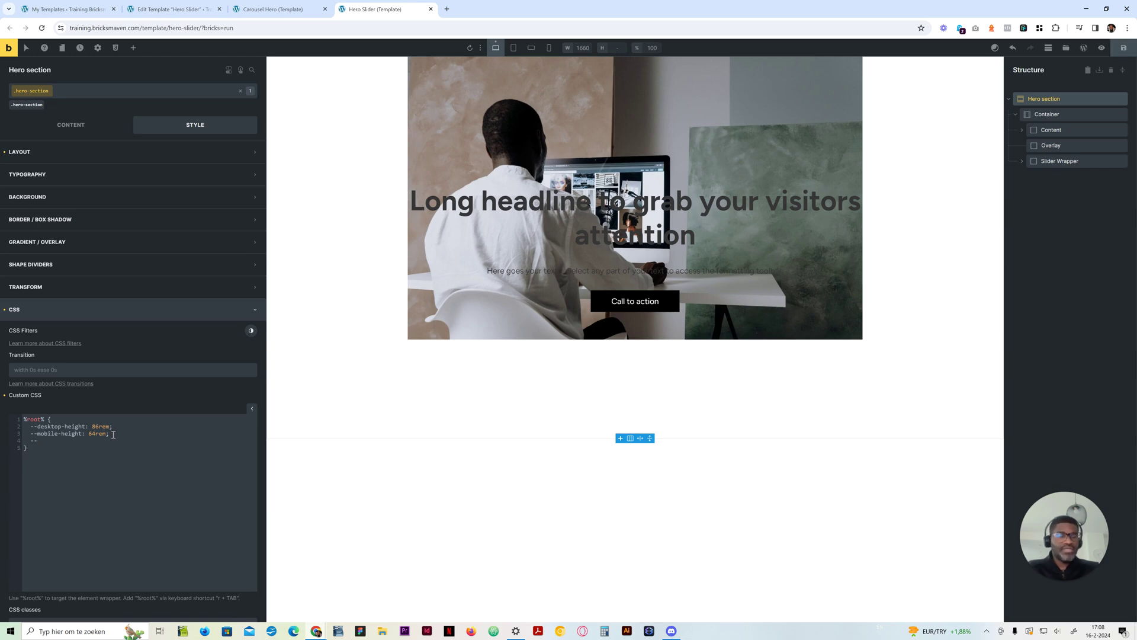
{"action": "type", "text": "overlay-color"}
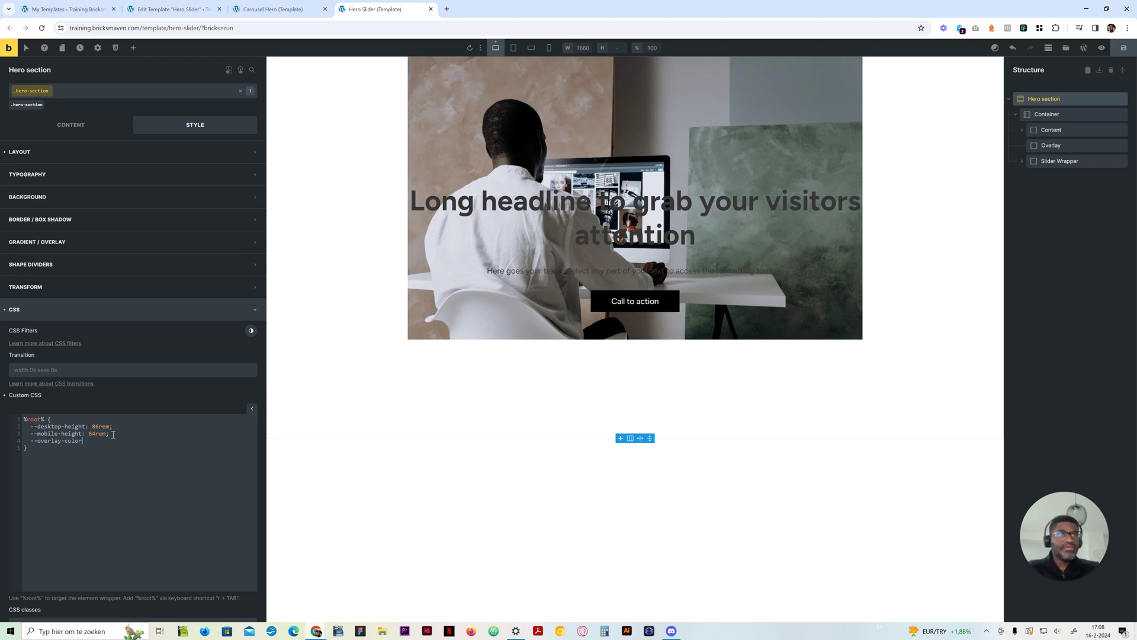
{"action": "type", "text": "-alpha: --neutral-trans-80"}
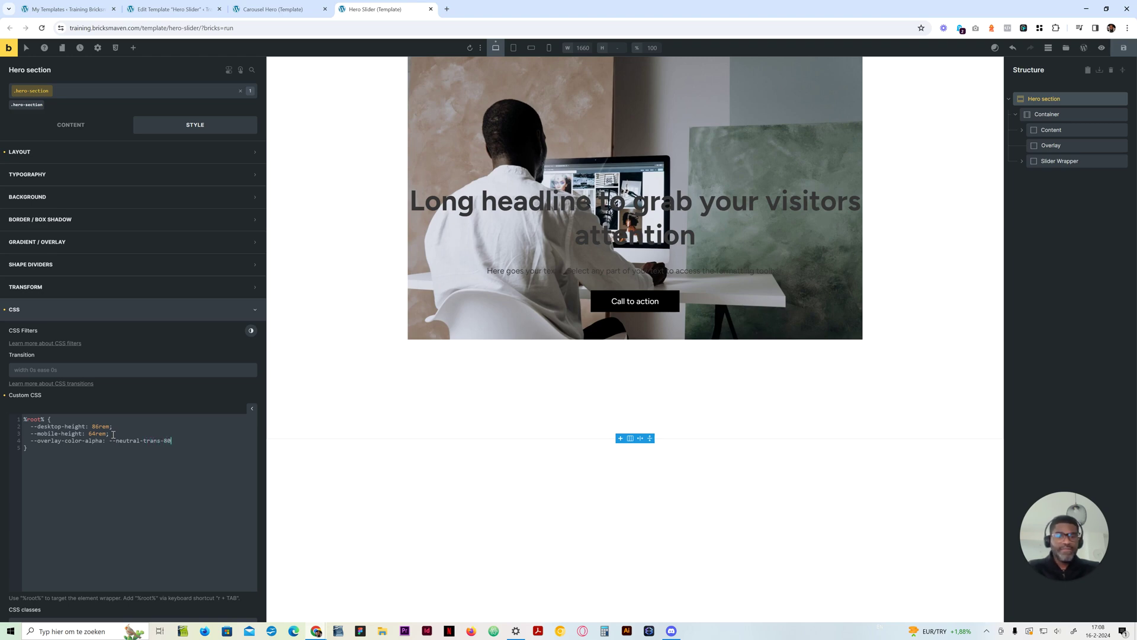
{"action": "key", "text": "Return"}
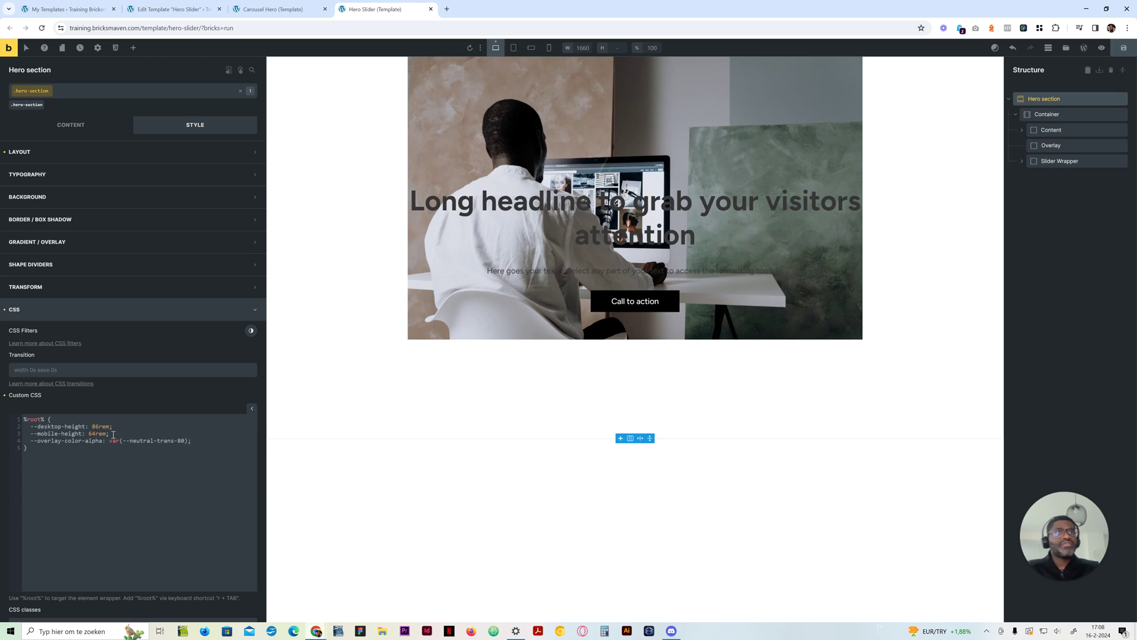
Step: Duplicate the overlay colour variable line in the hero-section CSS and rename the copy to --overlay-color-beta
{"action": "key", "text": "shift+Left"}
{"action": "key", "text": "shift+Left"}
{"action": "key", "text": "shift+Left"}
{"action": "key", "text": "shift+Left"}
{"action": "key", "text": "shift+Left"}
{"action": "key", "text": "shift+Left"}
{"action": "key", "text": "shift+Left"}
{"action": "key", "text": "shift+Left"}
{"action": "key", "text": "shift+Left"}
{"action": "key", "text": "shift+Left"}
{"action": "key", "text": "shift+Left"}
{"action": "key", "text": "shift+Left"}
{"action": "key", "text": "shift+Left"}
{"action": "key", "text": "shift+Left"}
{"action": "key", "text": "shift+Left"}
{"action": "key", "text": "shift+Left"}
{"action": "key", "text": "shift+Left"}
{"action": "key", "text": "shift+Left"}
{"action": "key", "text": "shift+Left"}
{"action": "key", "text": "shift+Left"}
{"action": "key", "text": "ctrl+c"}
{"action": "key", "text": "End"}
{"action": "key", "text": "Return"}
{"action": "key", "text": "ctrl+v"}
{"action": "double_click", "coordinate": [89, 448]}
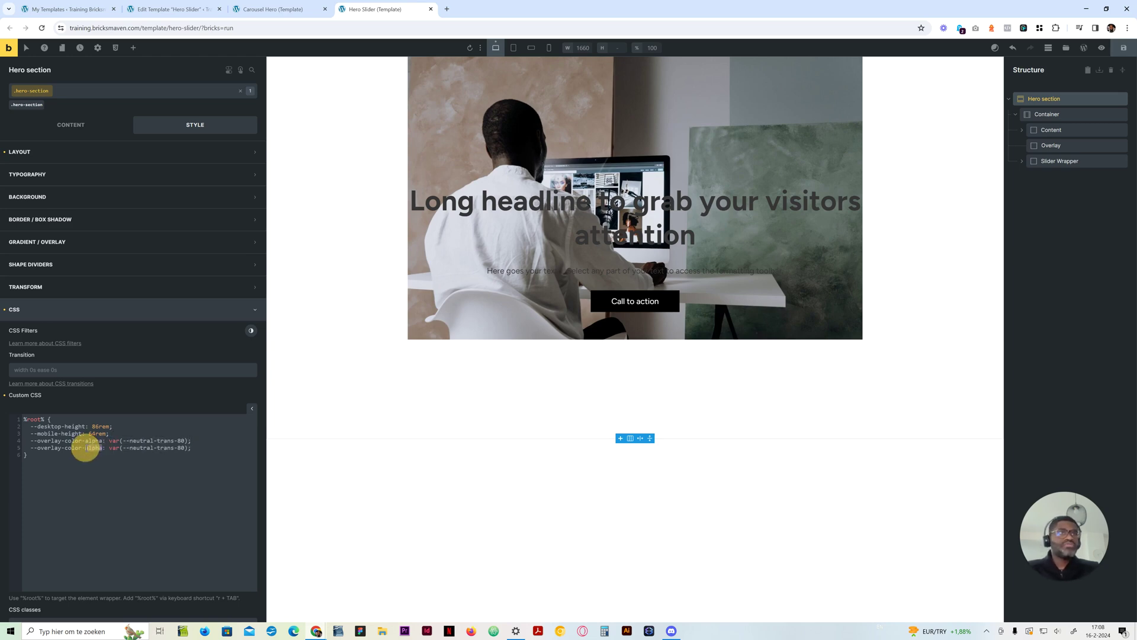
{"action": "type", "text": "beta"}
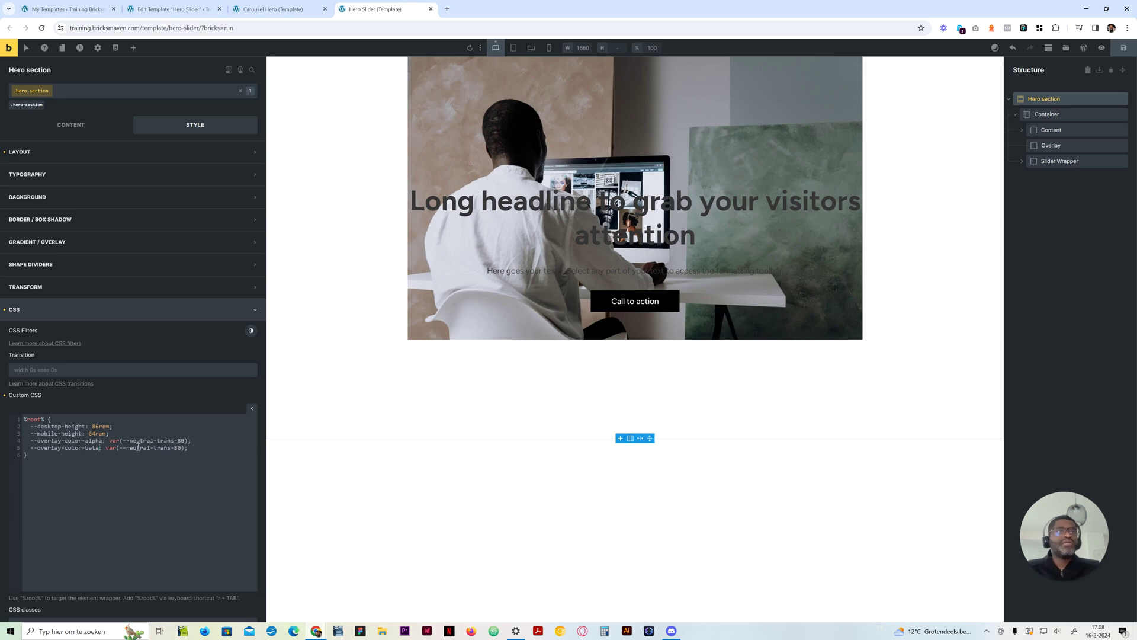
{"action": "left_click", "coordinate": [176, 447]}
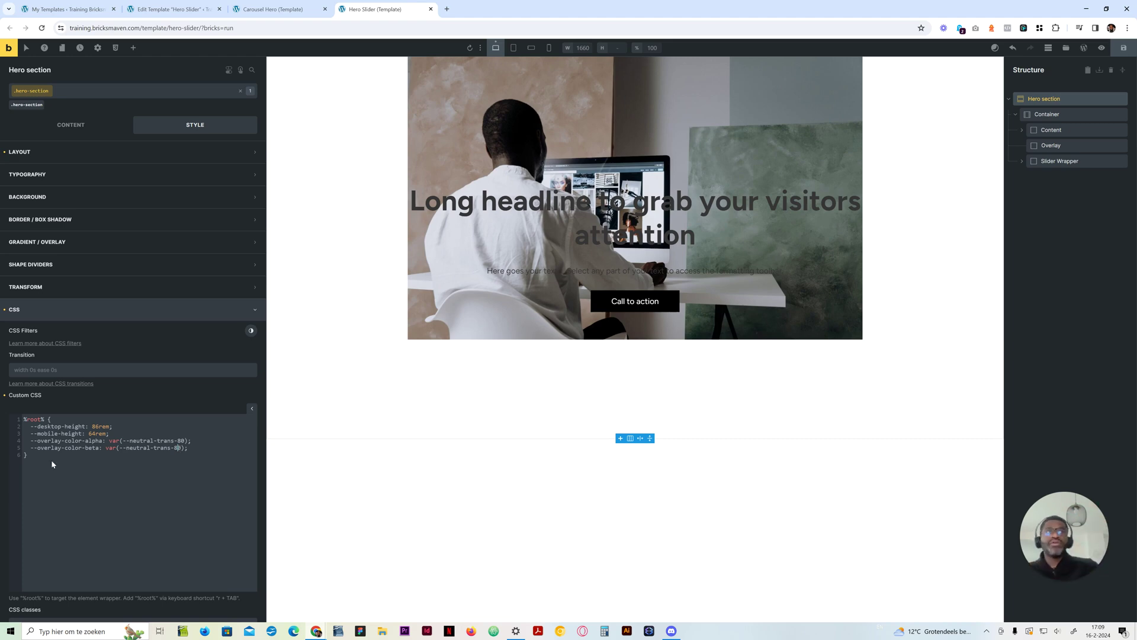
Step: Begin a background: linear-gradient() declaration in the hero-section__overlay custom CSS, with var(--overlay-color-alpha) as its first colour, reusing the variable name from hero-section
{"action": "left_click_drag", "start_coordinate": [102, 441], "coordinate": [31, 443]}
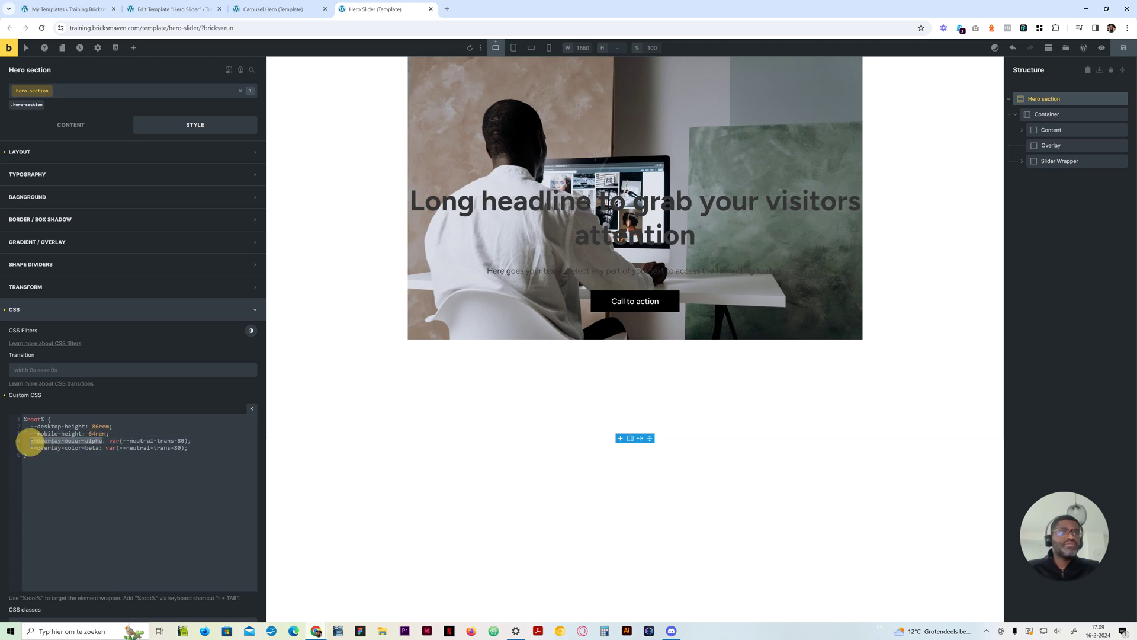
{"action": "left_click", "coordinate": [1065, 145]}
{"action": "left_click", "coordinate": [114, 429]}
{"action": "type", "text": "ba"}
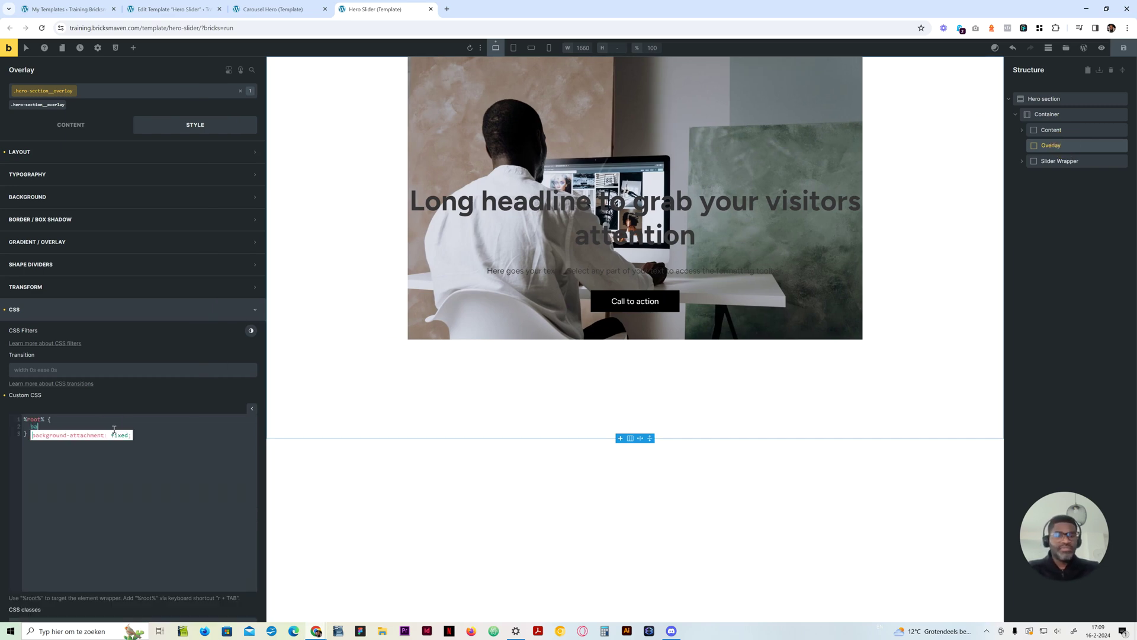
{"action": "type", "text": "ckgroundL "}
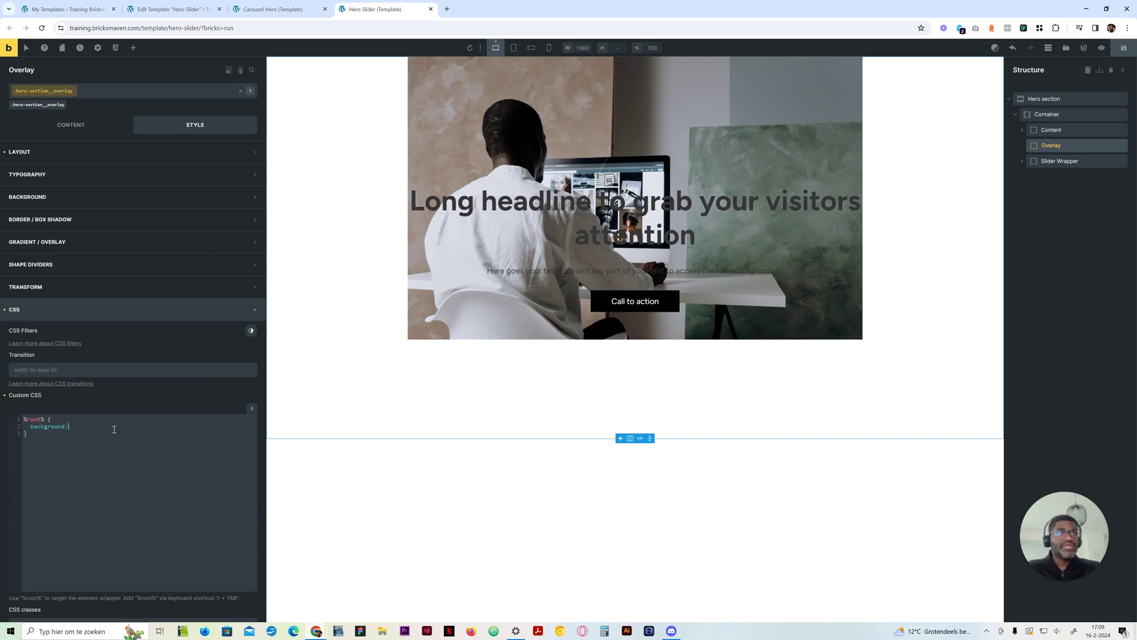
{"action": "type", "text": "linear-"}
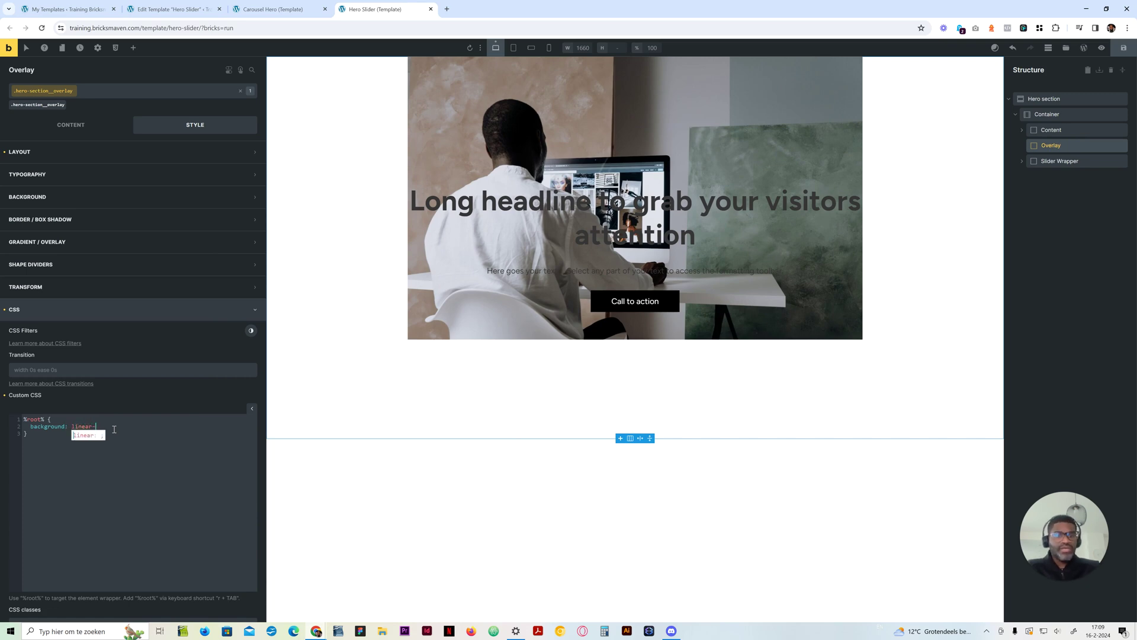
{"action": "type", "text": "gradient"}
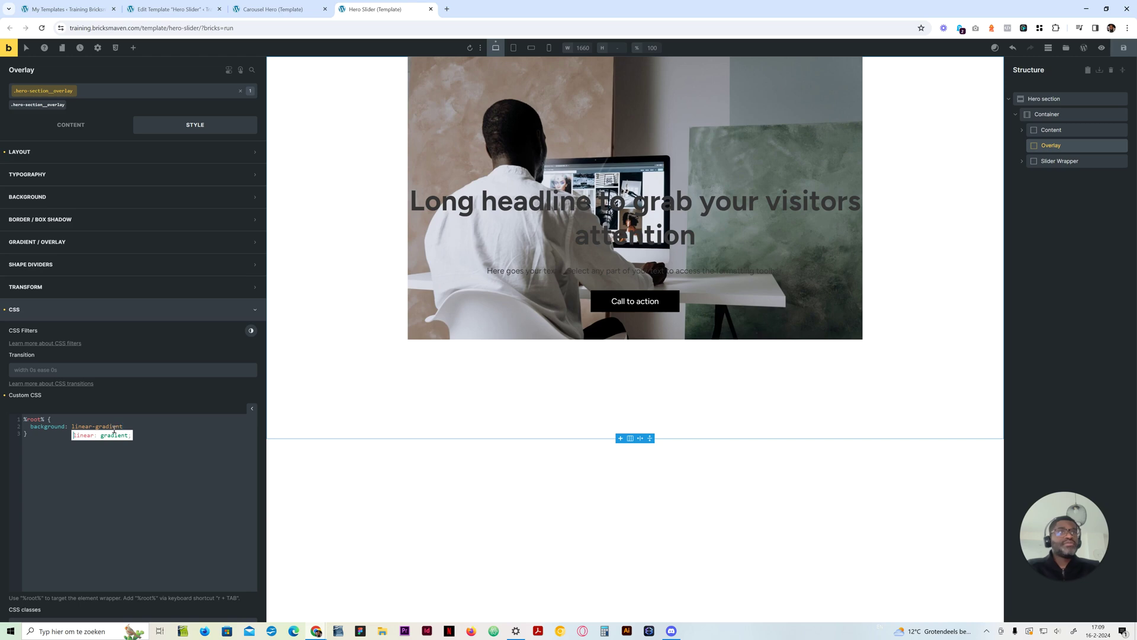
{"action": "type", "text": "()"}
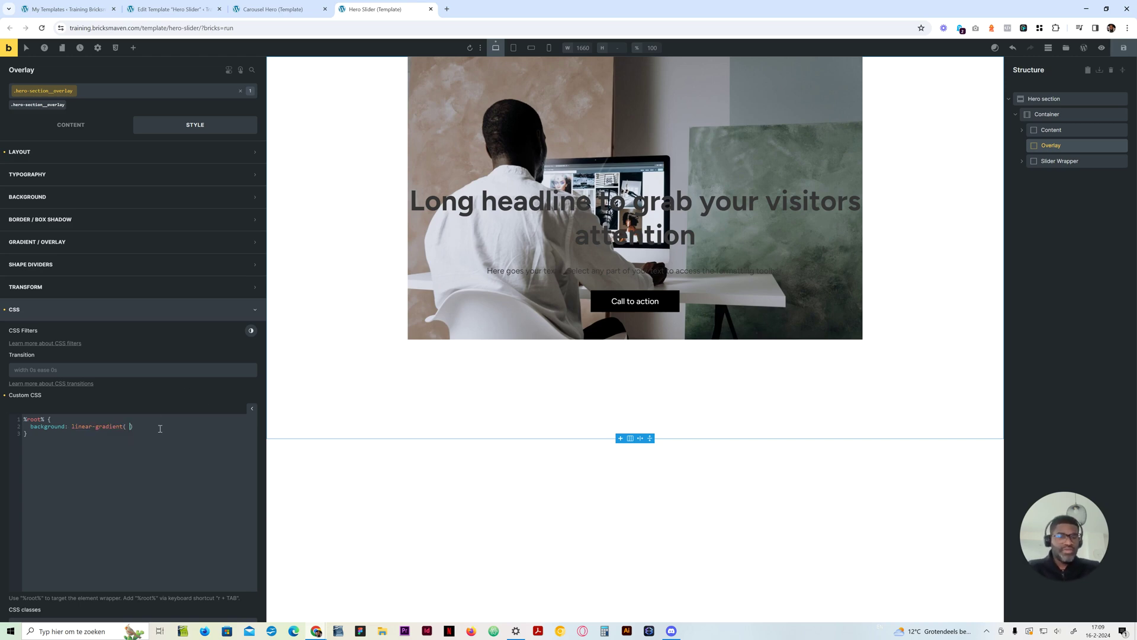
{"action": "type", "text": " va"}
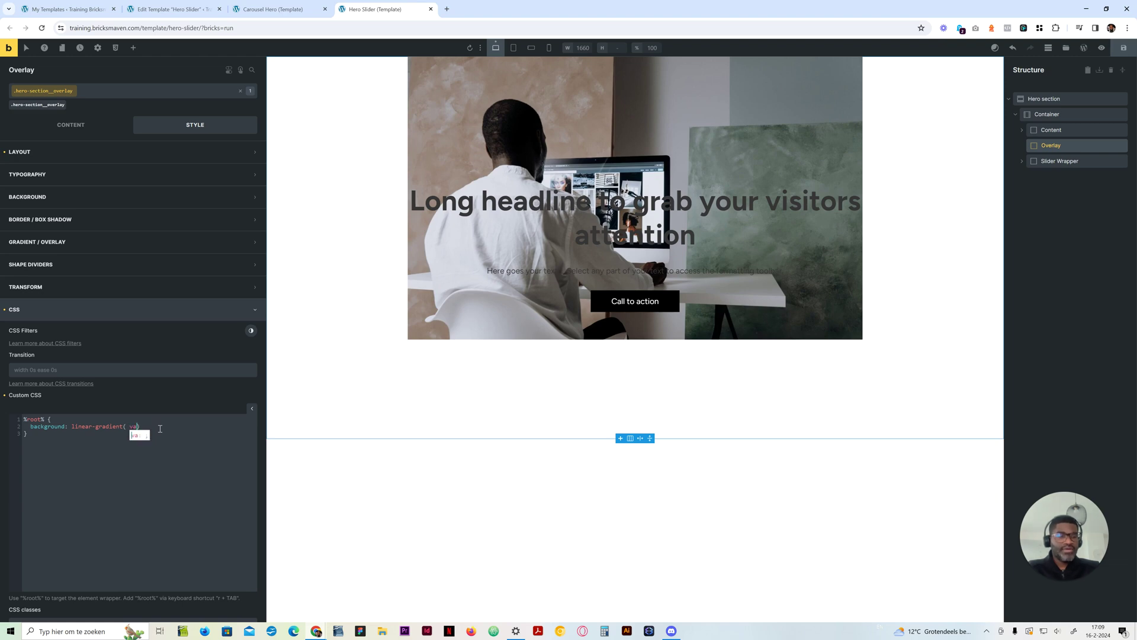
{"action": "type", "text": "r()"}
{"action": "key", "text": "ctrl+v"}
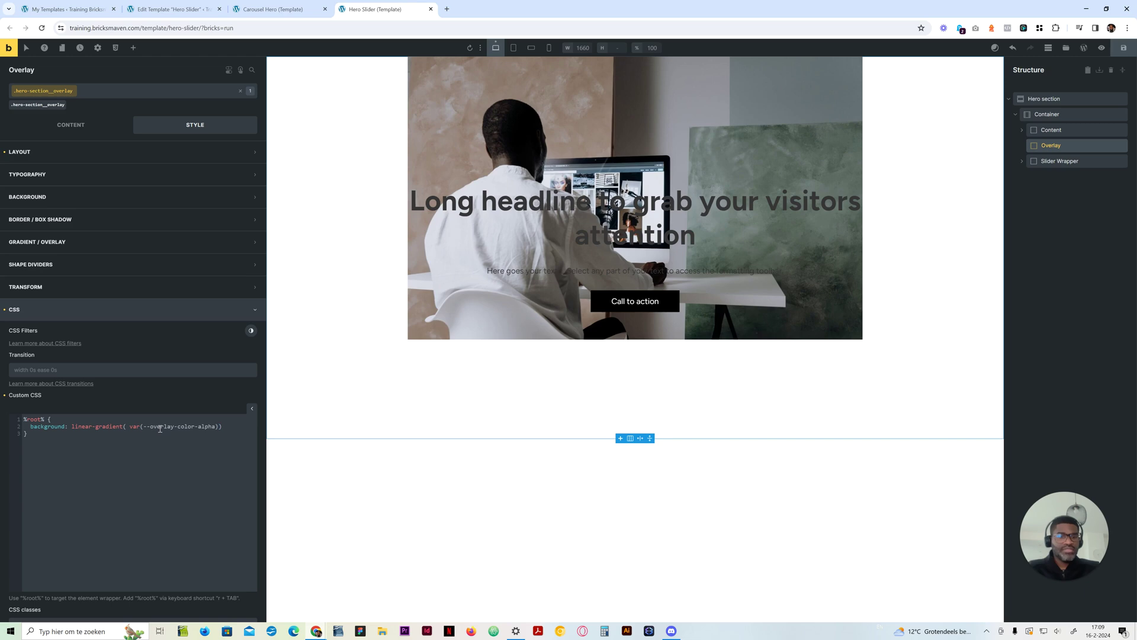
Step: Add a second comma-separated var(--overlay-color-alpha) to the overlay's linear gradient and end the declaration with a semicolon
{"action": "type", "text": "m var("}
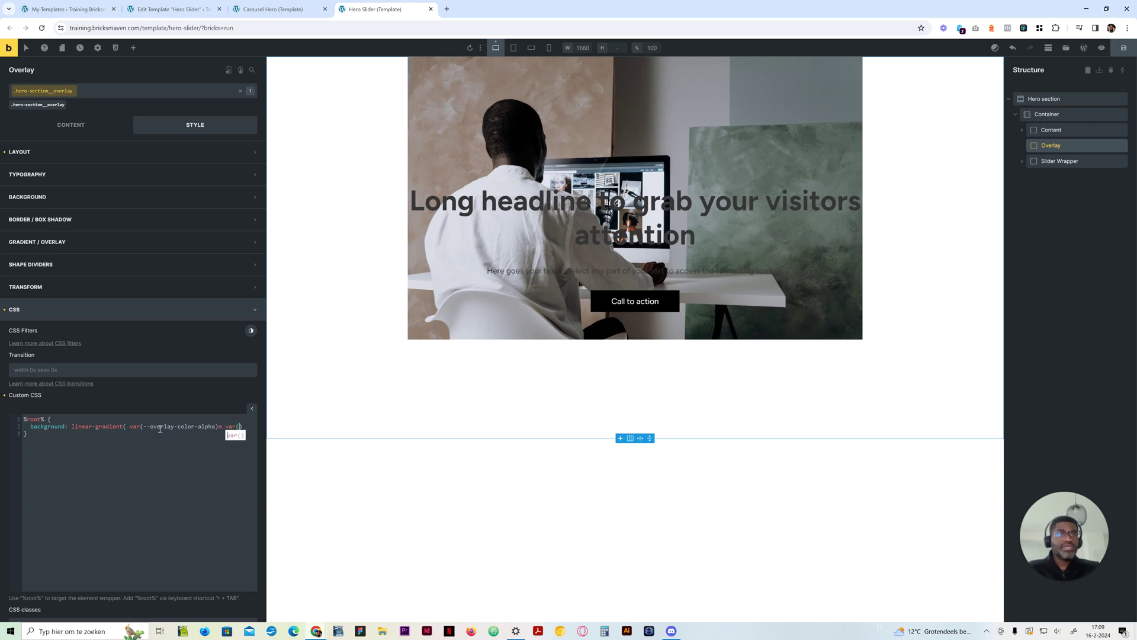
{"action": "key", "text": "Left"}
{"action": "key", "text": "Left"}
{"action": "key", "text": "Left"}
{"action": "key", "text": "Left"}
{"action": "key", "text": "Left"}
{"action": "key", "text": "BackSpace"}
{"action": "type", "text": ","}
{"action": "key", "text": "Right"}
{"action": "key", "text": "Right"}
{"action": "key", "text": "Right"}
{"action": "key", "text": "ctrl+v"}
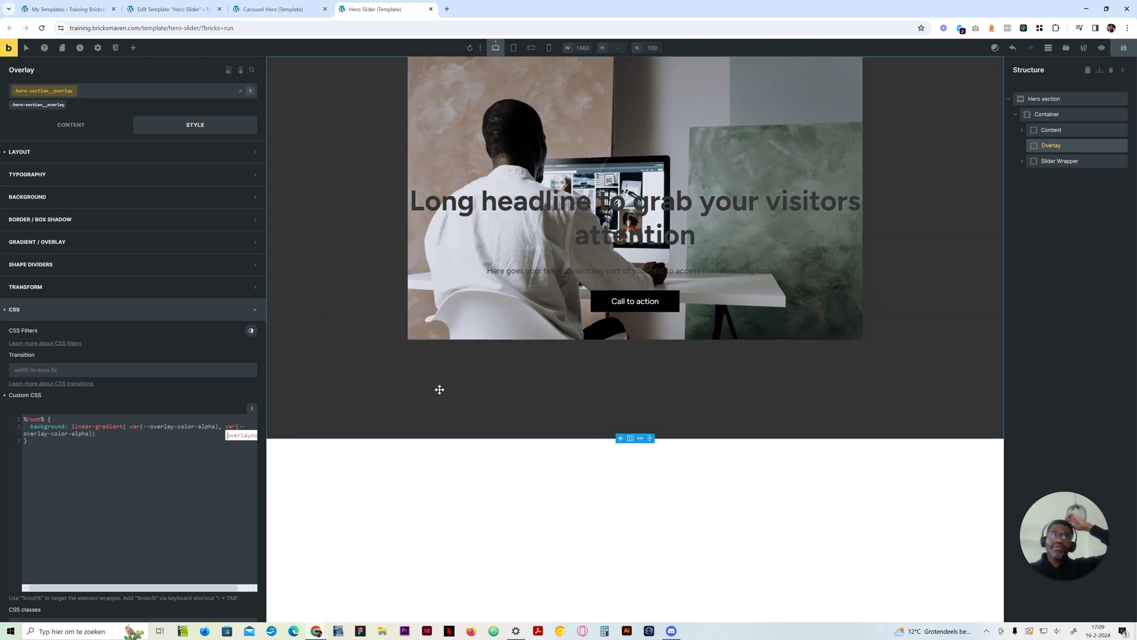
{"action": "key", "text": "Right"}
{"action": "key", "text": "Right"}
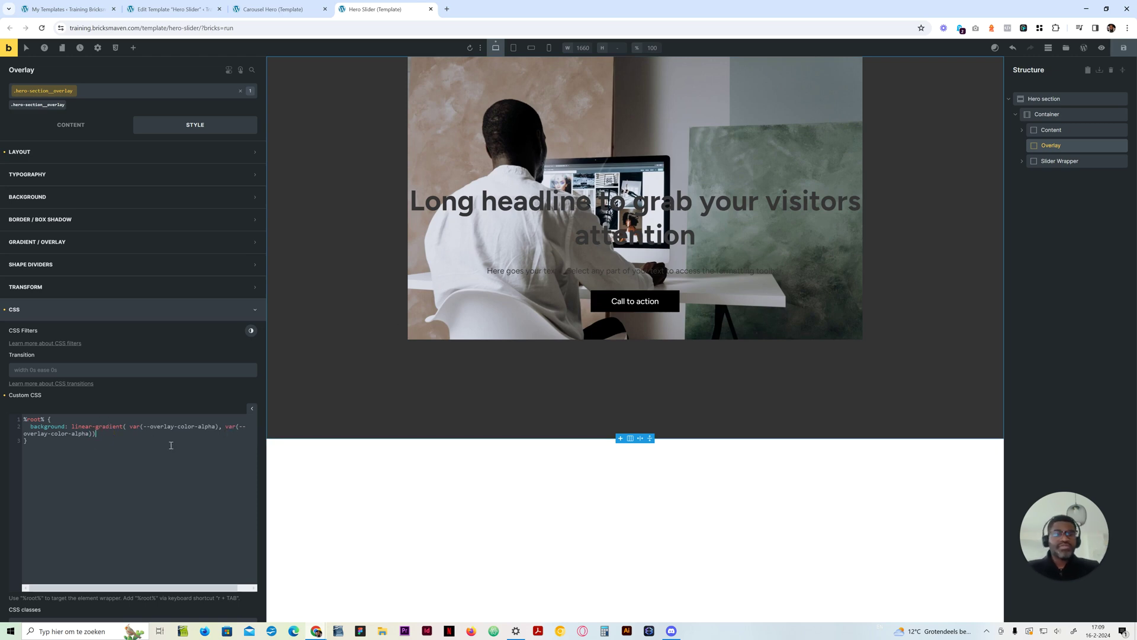
{"action": "type", "text": ";"}
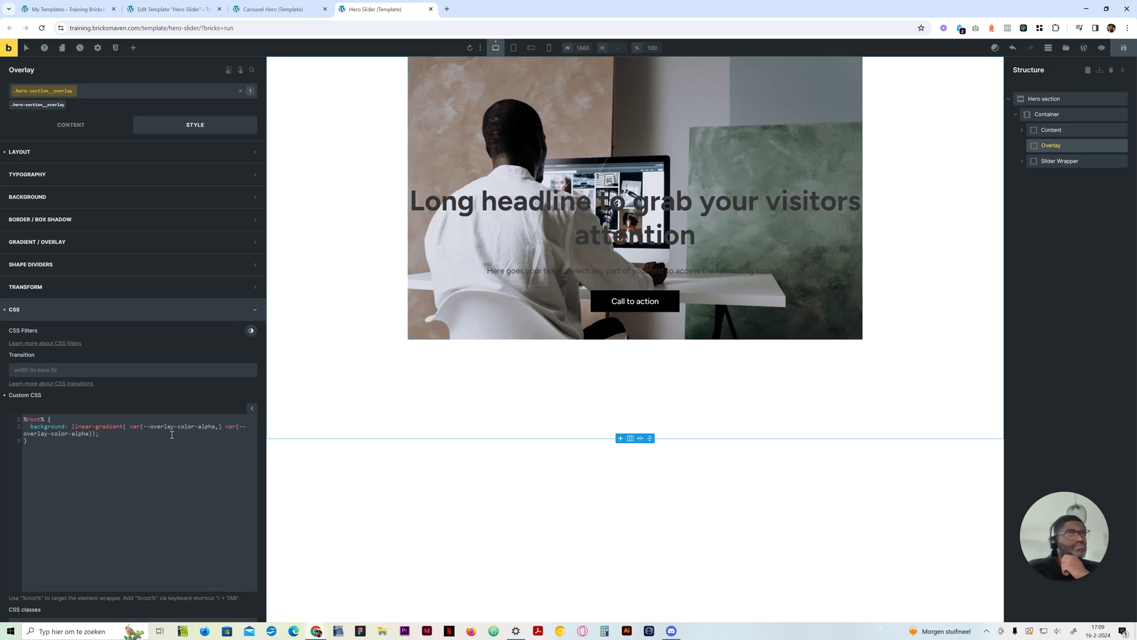
Step: Change the gradient's second variable to --overlay-color-beta and place the separating comma outside the first var() parenthesis
{"action": "double_click", "coordinate": [74, 434]}
{"action": "type", "text": "beta)"}
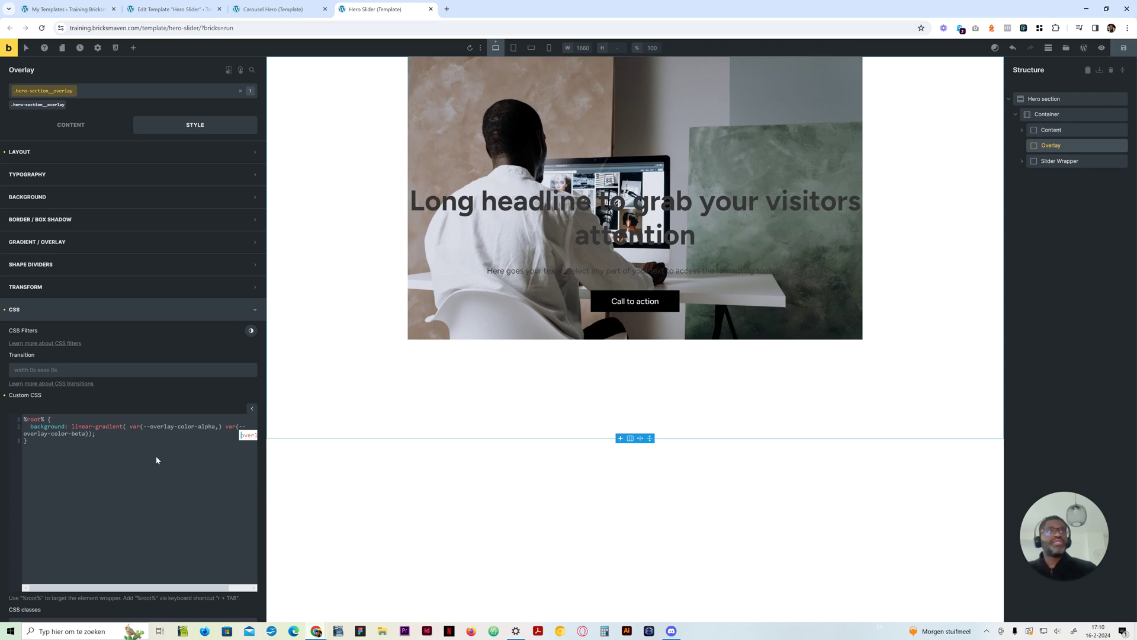
{"action": "left_click", "coordinate": [1071, 98]}
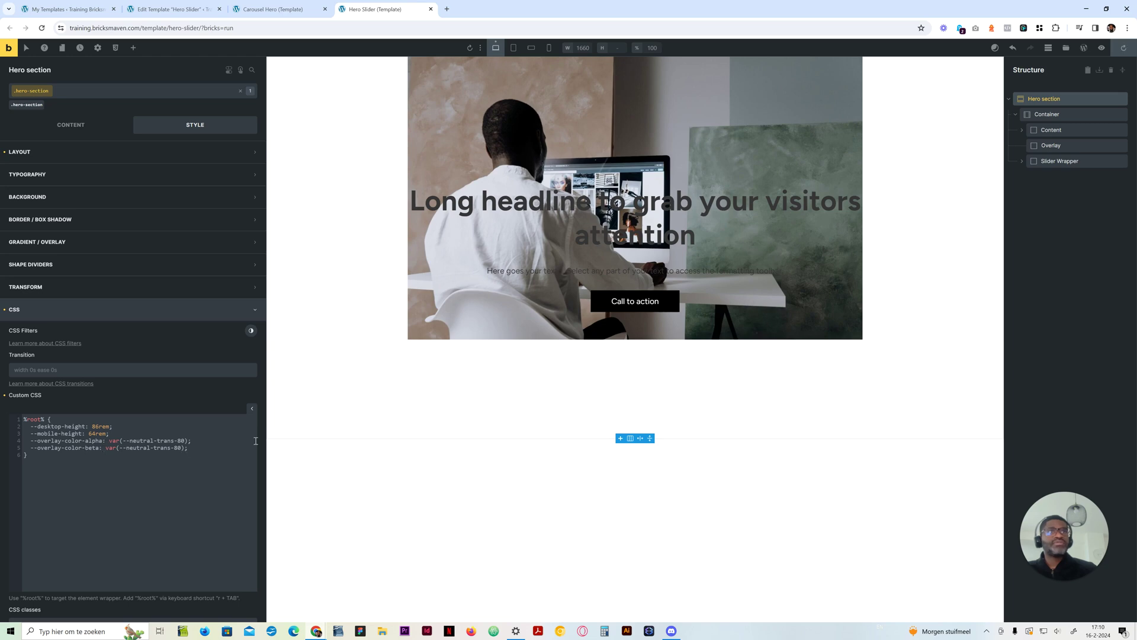
{"action": "left_click", "coordinate": [1060, 145]}
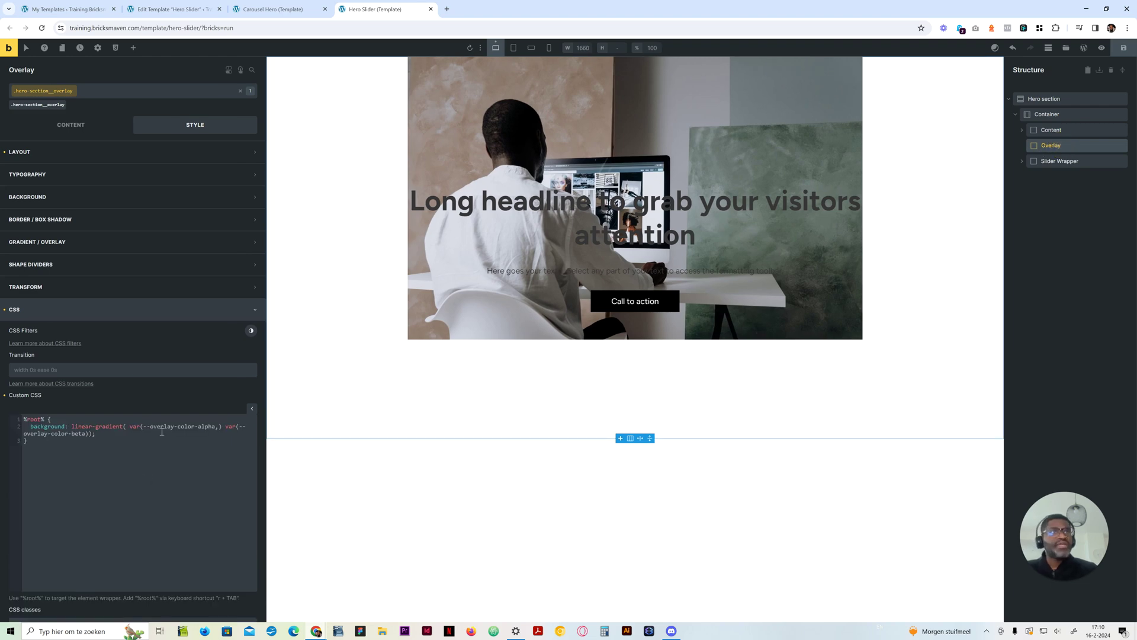
{"action": "left_click", "coordinate": [218, 427]}
{"action": "key", "text": "BackSpace"}
{"action": "type", "text": ","}
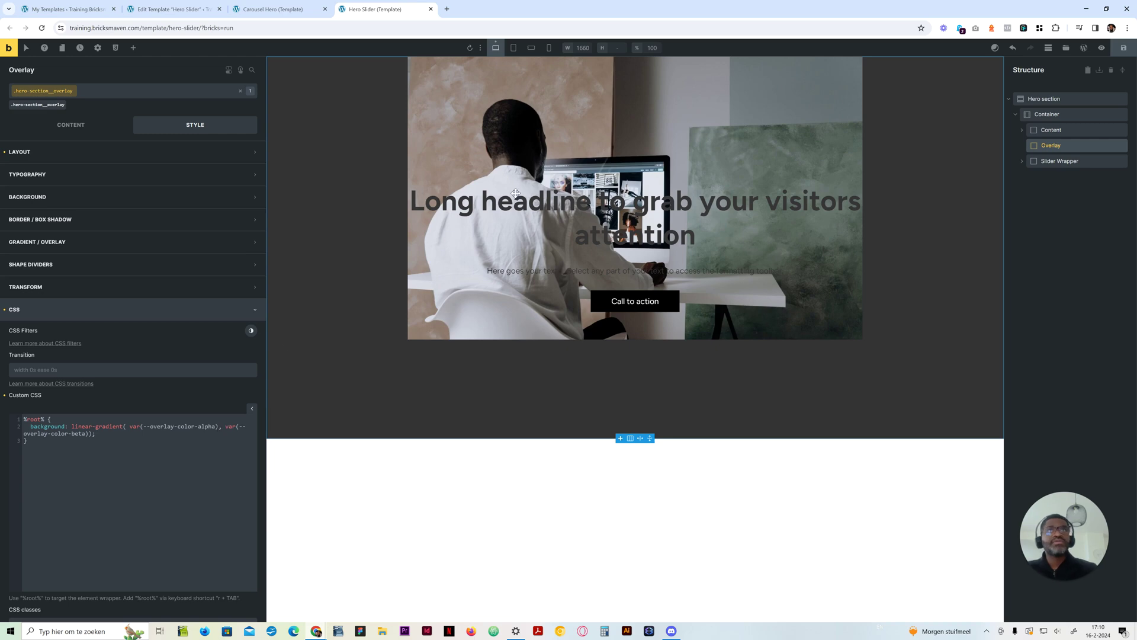
Step: Try different transparency levels for --overlay-color-alpha in the hero-section CSS and set it to var(--neutral-trans-60)
{"action": "left_click", "coordinate": [1061, 98]}
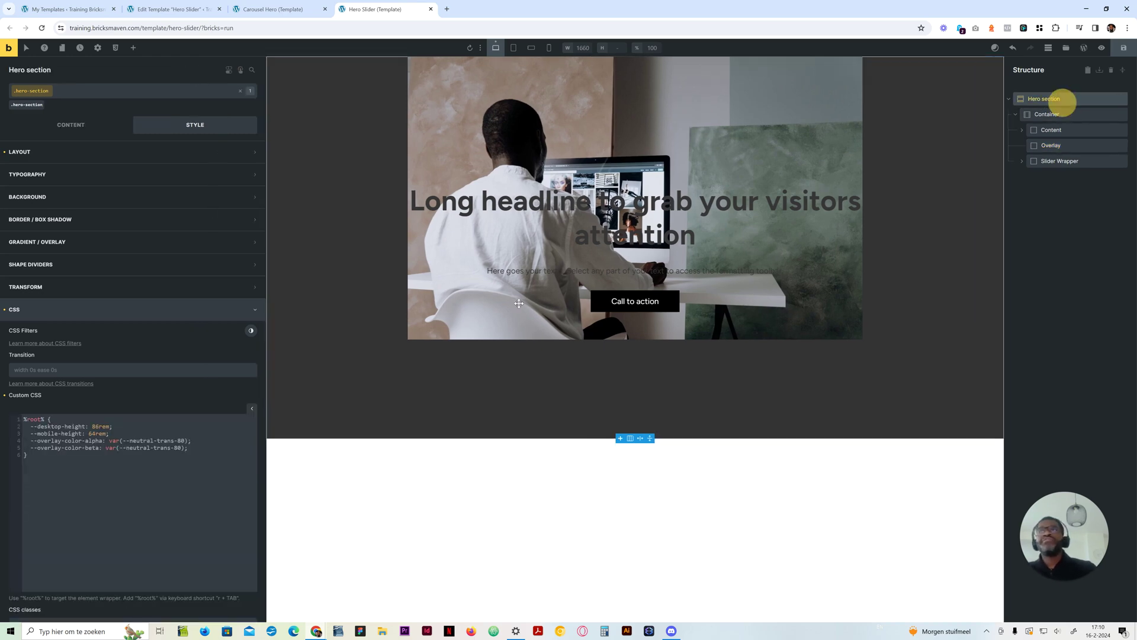
{"action": "left_click", "coordinate": [177, 444]}
{"action": "left_click", "coordinate": [183, 440]}
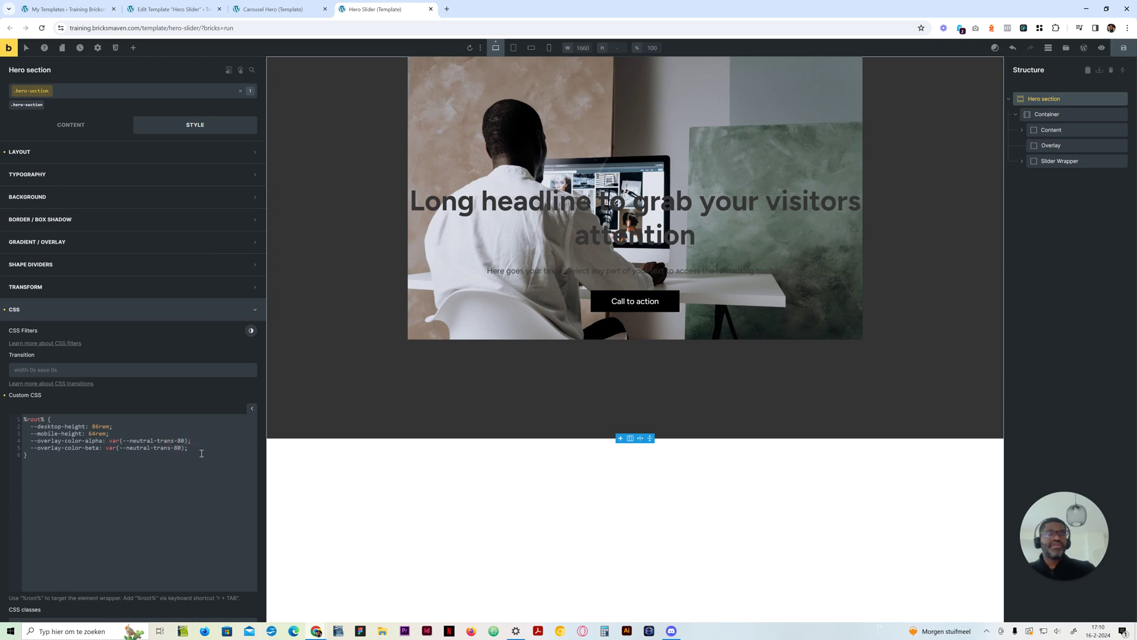
{"action": "key", "text": "BackSpace"}
{"action": "type", "text": "6"}
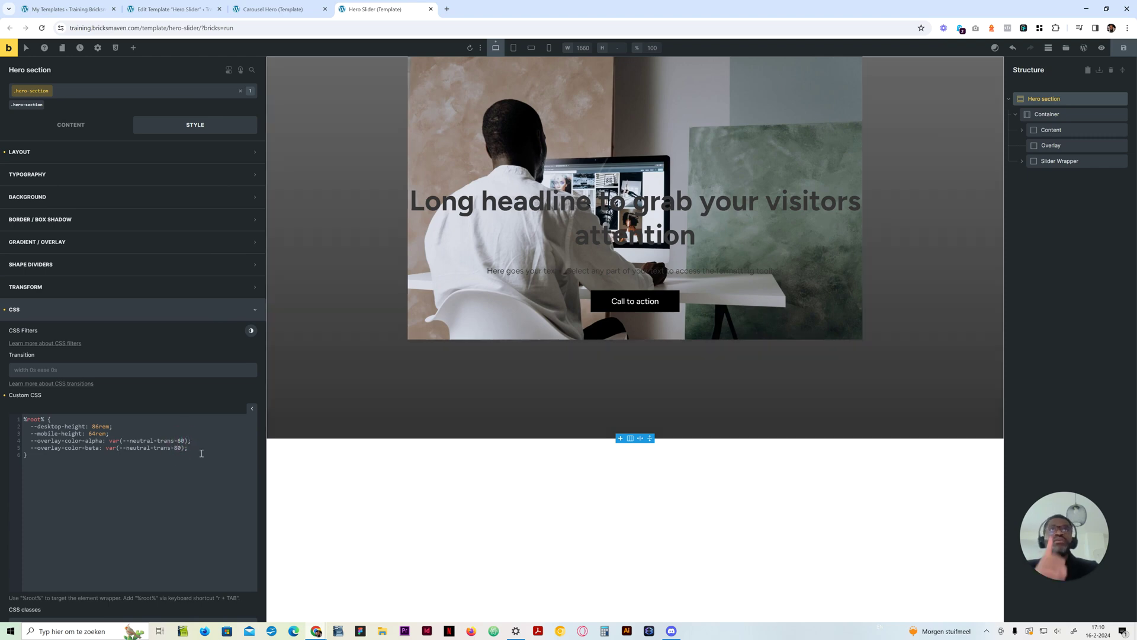
{"action": "key", "text": "BackSpace"}
{"action": "type", "text": "4"}
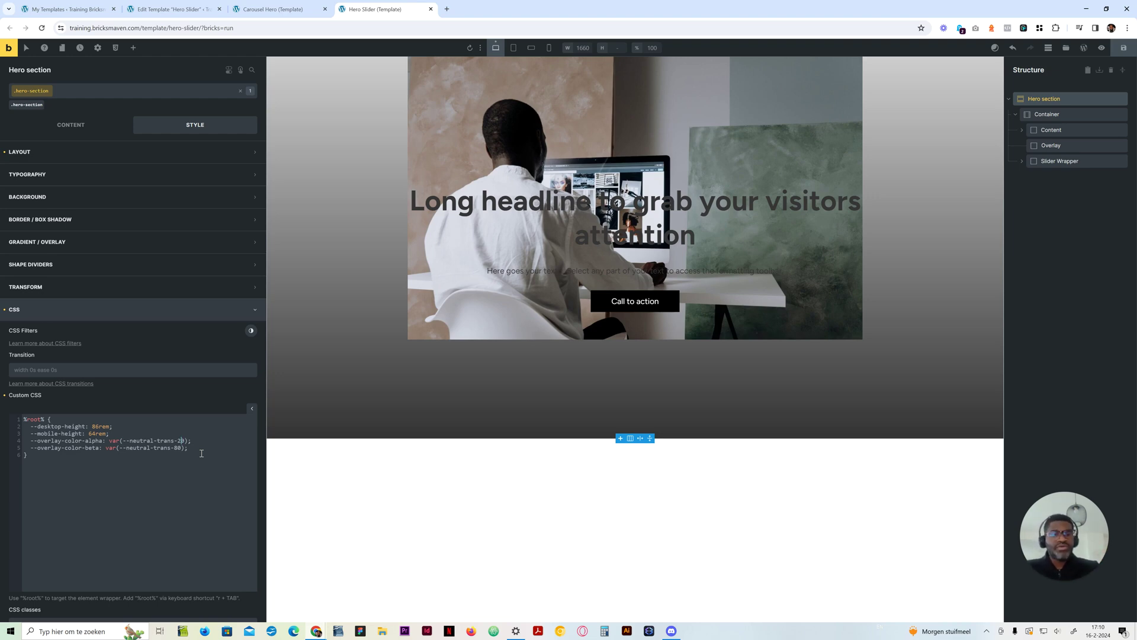
{"action": "key", "text": "BackSpace"}
{"action": "type", "text": "6"}
Step: Set --overlay-color-beta to var(--neutral-trans-90) in the hero-section CSS
{"action": "left_click", "coordinate": [179, 446]}
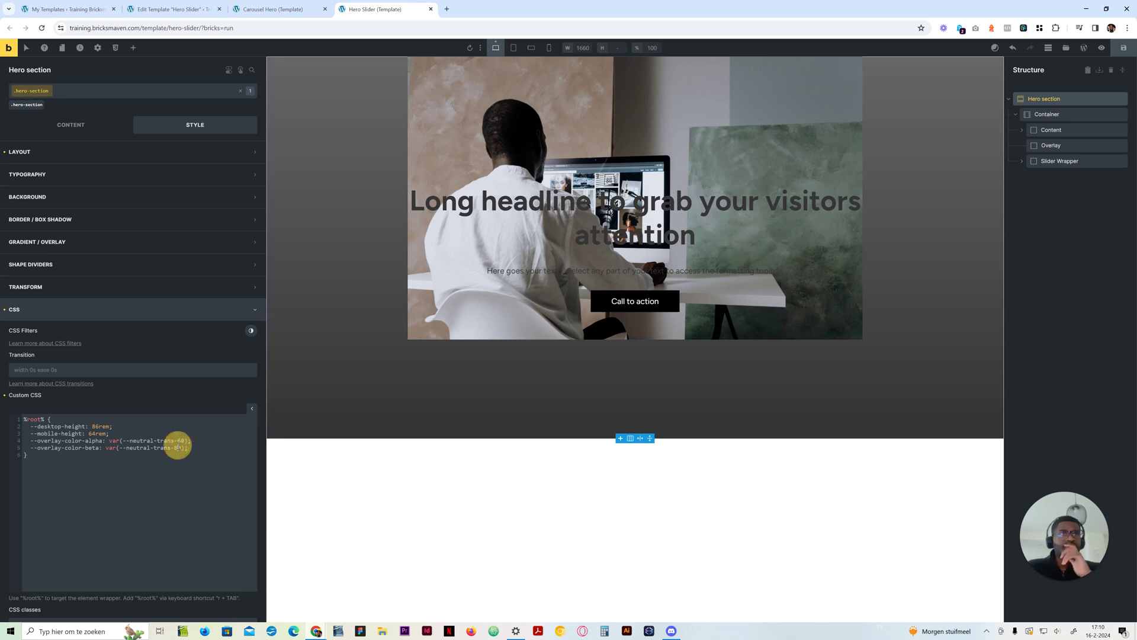
{"action": "key", "text": "BackSpace"}
{"action": "type", "text": "9"}
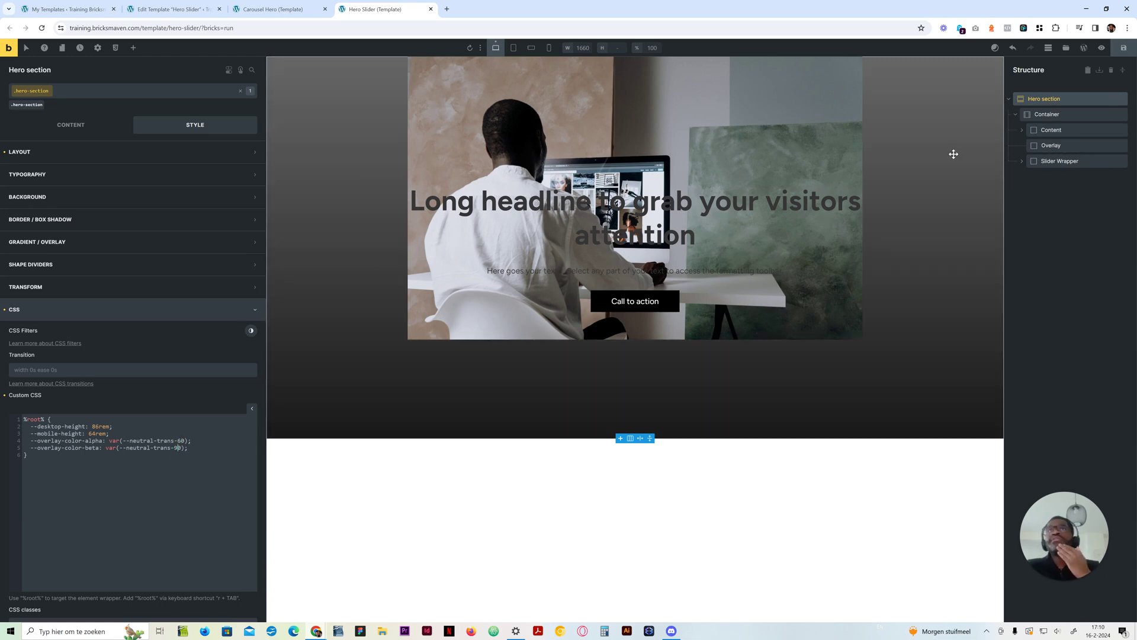
Step: Add z-index:1; below the gradient in the hero-section__overlay custom CSS
{"action": "left_click", "coordinate": [1058, 148]}
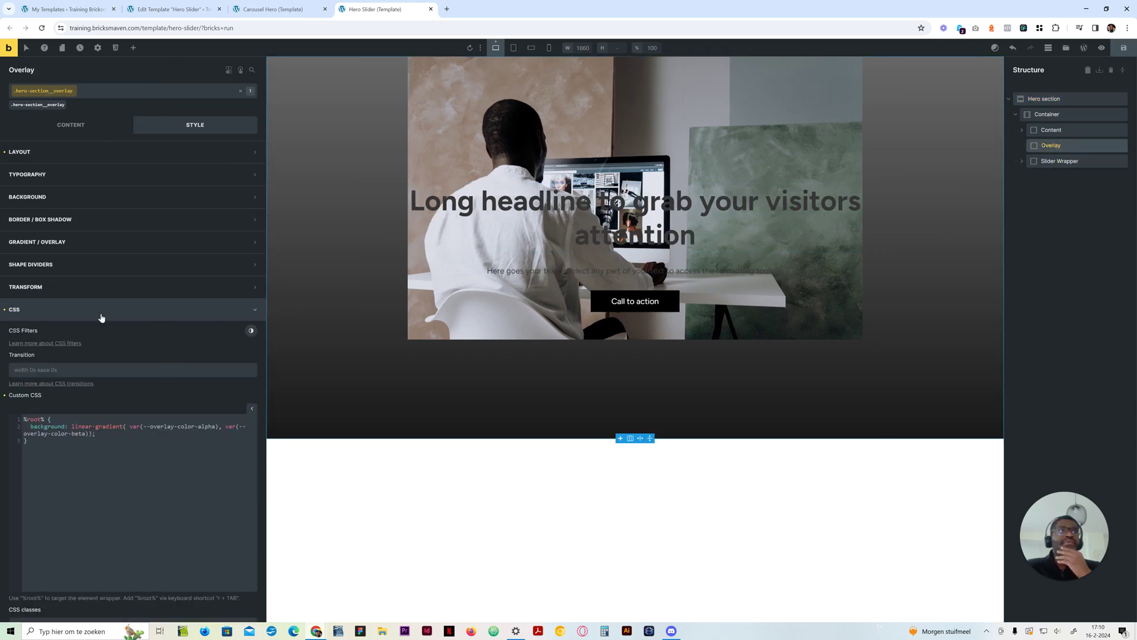
{"action": "left_click", "coordinate": [118, 429]}
{"action": "left_click", "coordinate": [102, 429]}
{"action": "type", "text": "z-index:1;"}
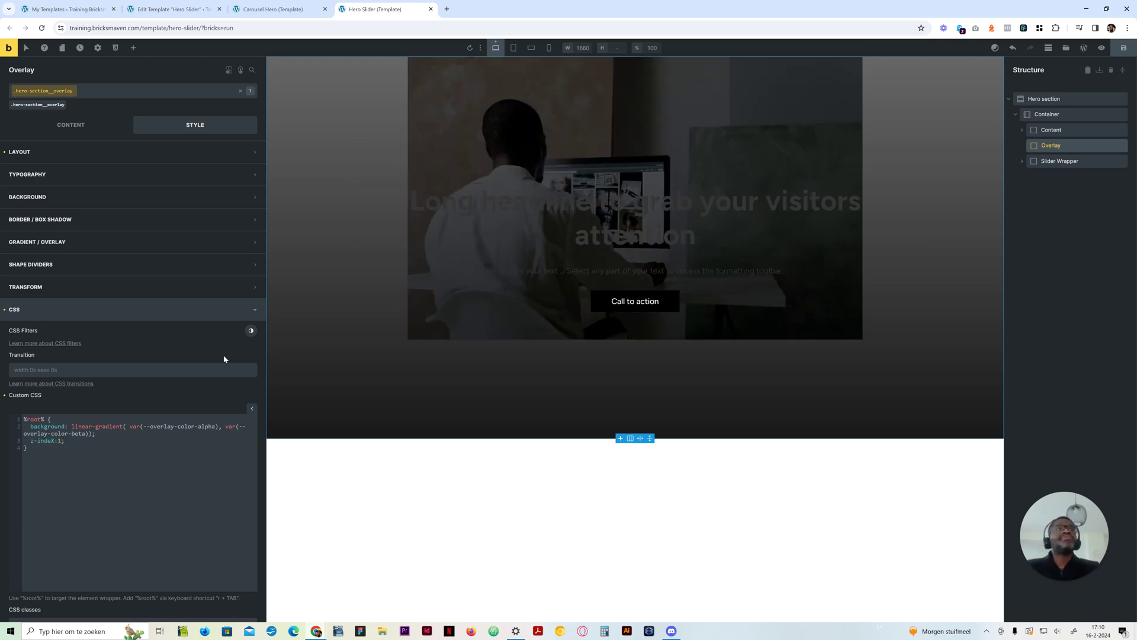
{"action": "left_click", "coordinate": [176, 435]}
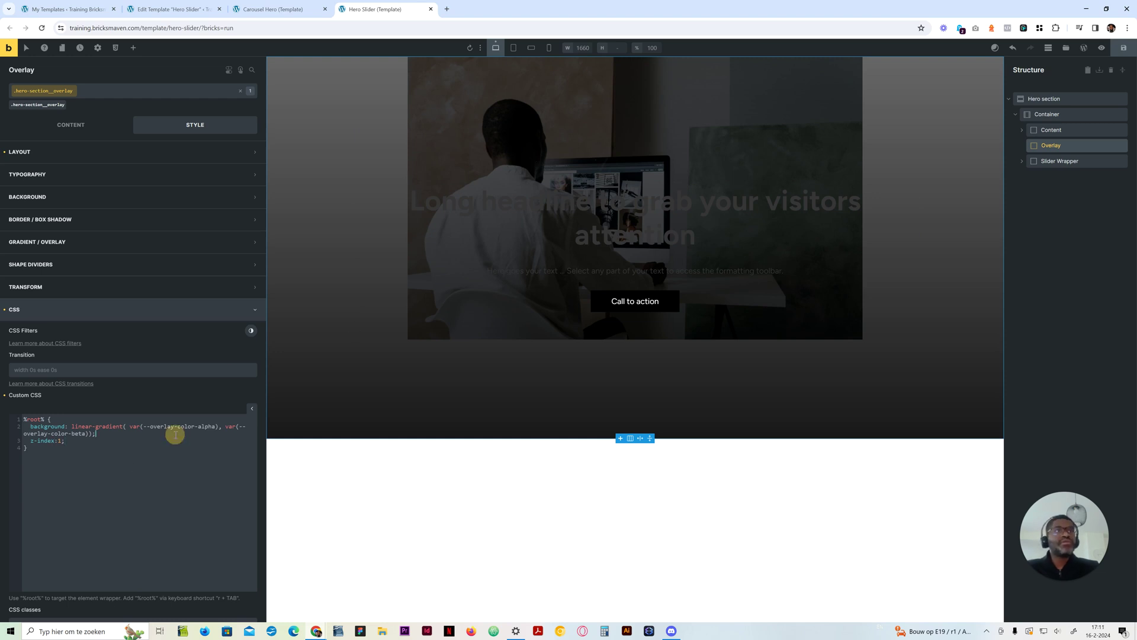
Step: Check the positioning and z-index settings of the Content block's hero-section__content class
{"action": "left_click", "coordinate": [1071, 129]}
{"action": "left_click", "coordinate": [95, 152]}
{"action": "left_click", "coordinate": [104, 572]}
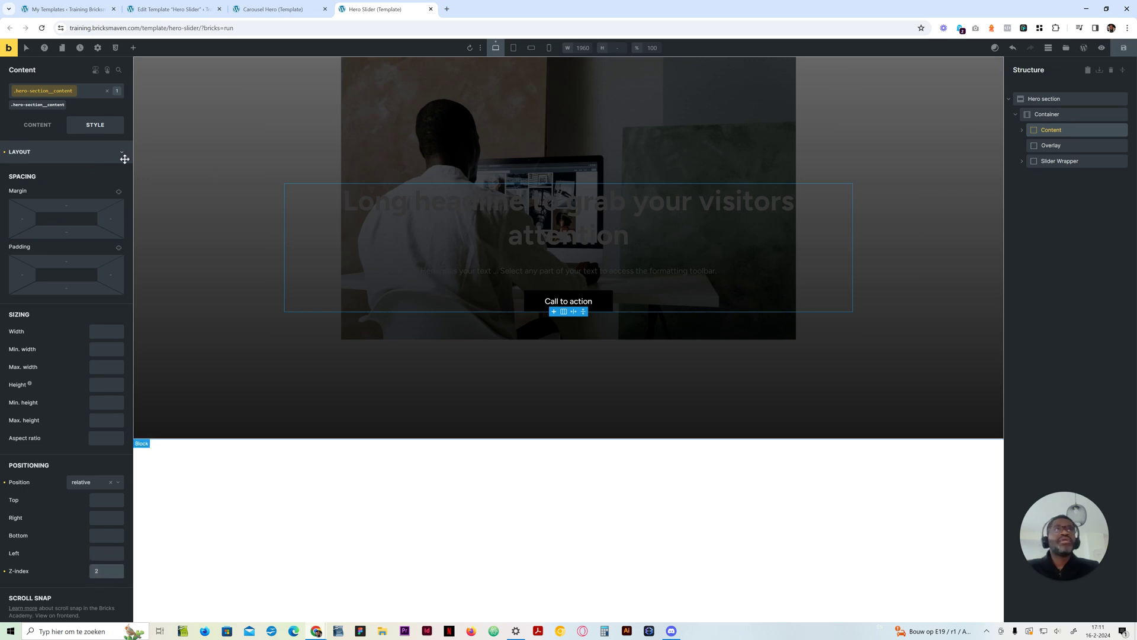
{"action": "left_click", "coordinate": [71, 157]}
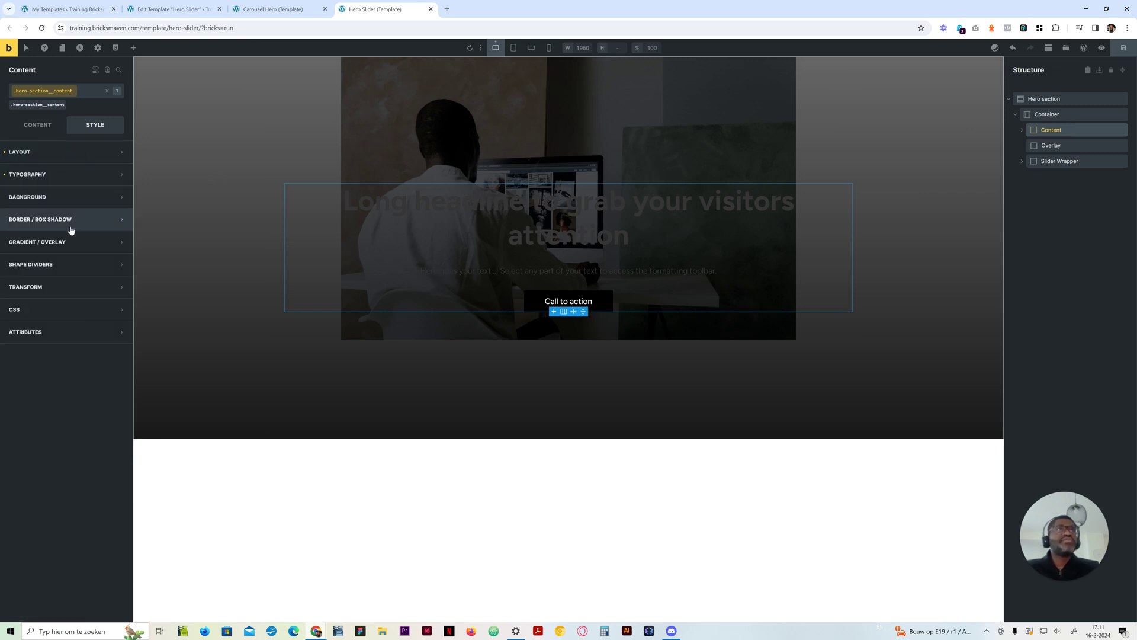
Step: Set the typography colour of the hero-section__content class to white
{"action": "left_click", "coordinate": [88, 174]}
{"action": "left_click", "coordinate": [119, 199]}
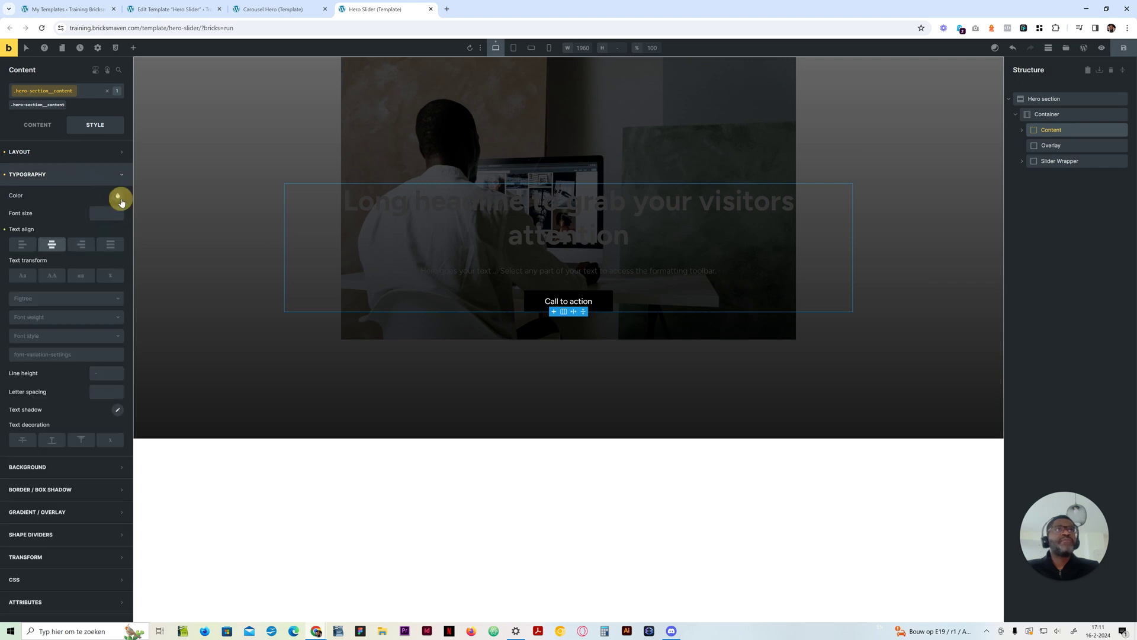
{"action": "left_click", "coordinate": [34, 554]}
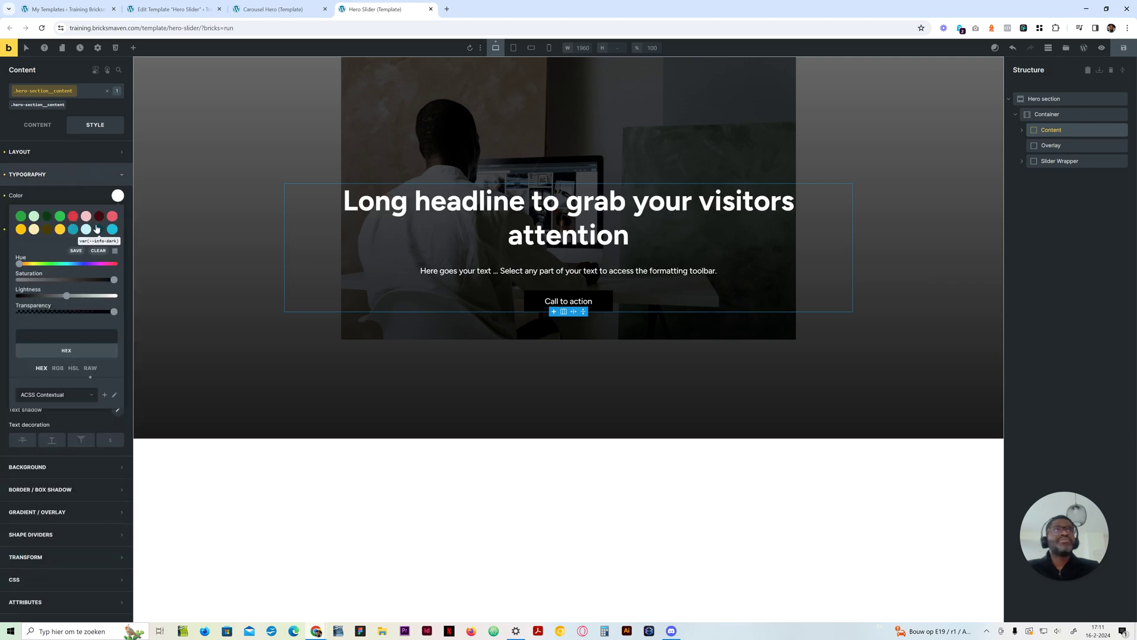
Step: Set the width of the hero-section__content class to var(--width-l) using the Automatic.css L width
{"action": "left_click", "coordinate": [59, 174]}
{"action": "left_click", "coordinate": [54, 152]}
{"action": "left_click", "coordinate": [96, 331]}
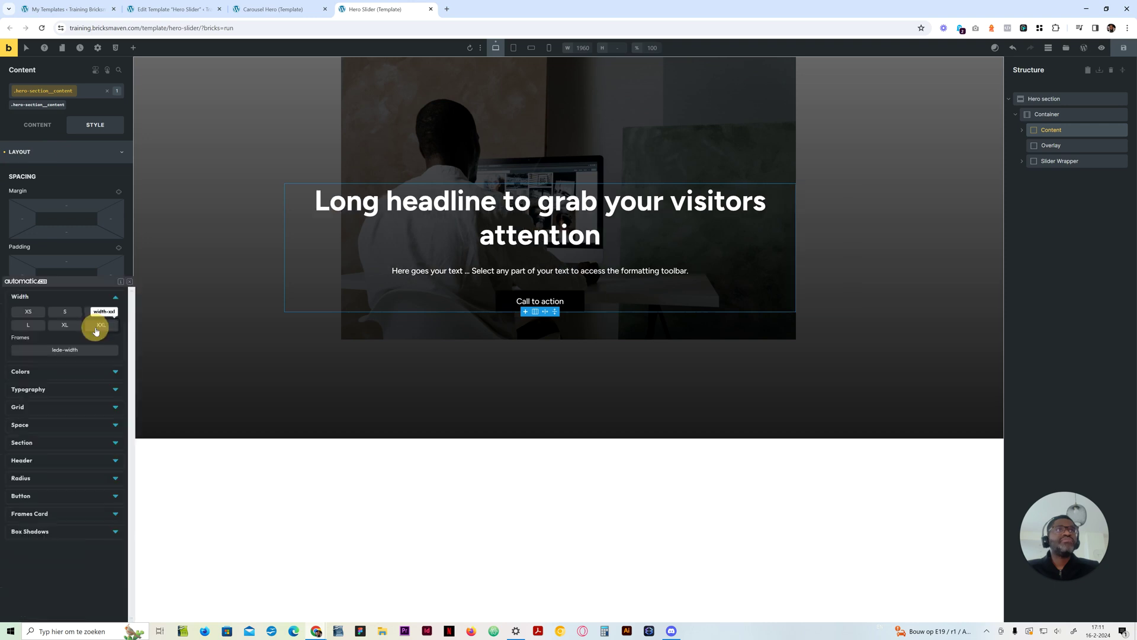
{"action": "left_click", "coordinate": [33, 322]}
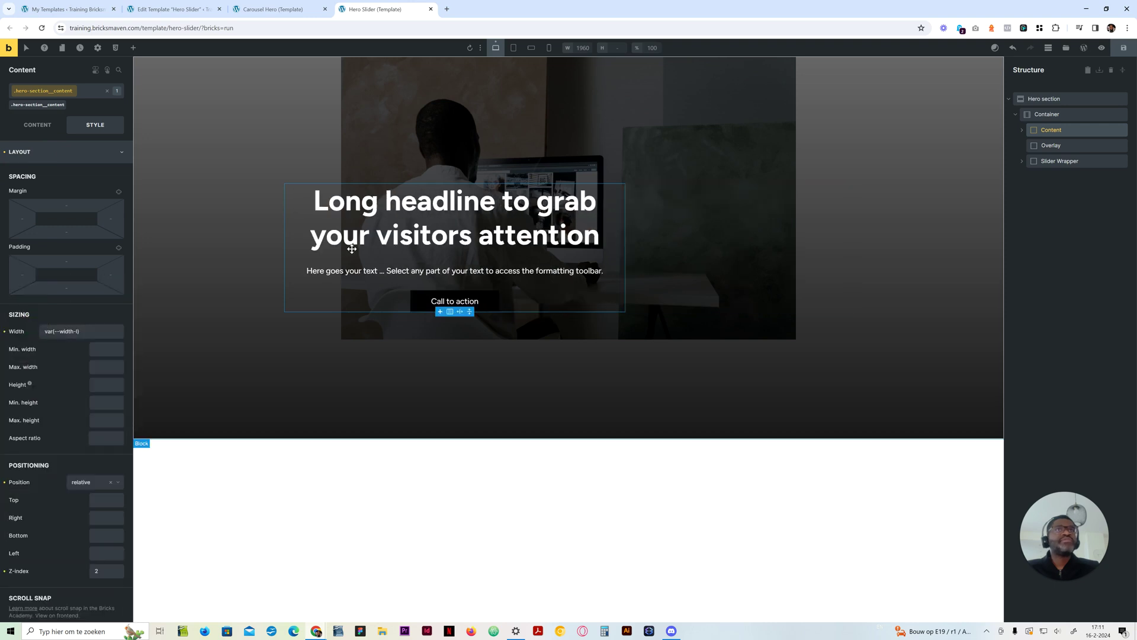
Step: Centre the Container's children on the cross axis through hero-section-container and compare the layout with the Carousel Hero template
{"action": "left_click", "coordinate": [1047, 114]}
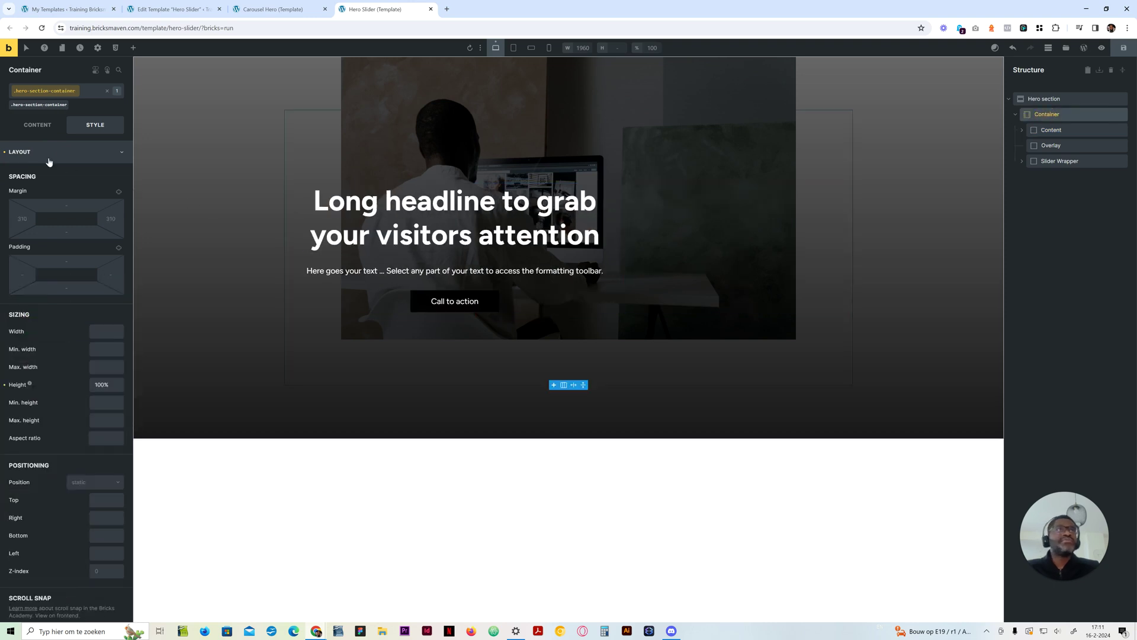
{"action": "left_click", "coordinate": [38, 125]}
{"action": "left_click", "coordinate": [43, 316]}
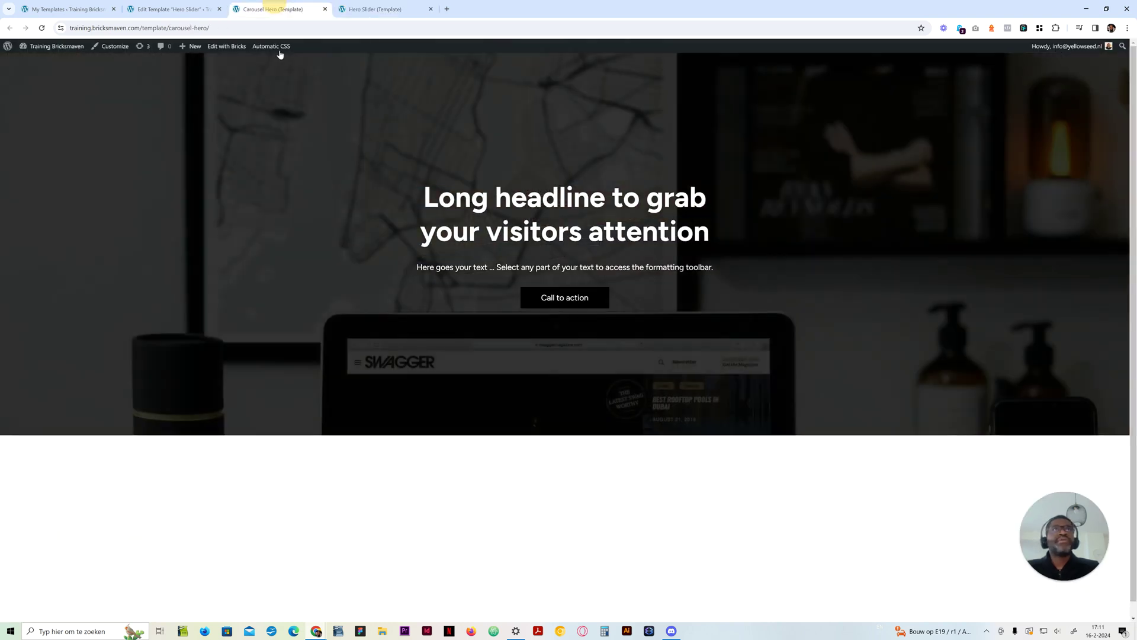
{"action": "left_click", "coordinate": [276, 9]}
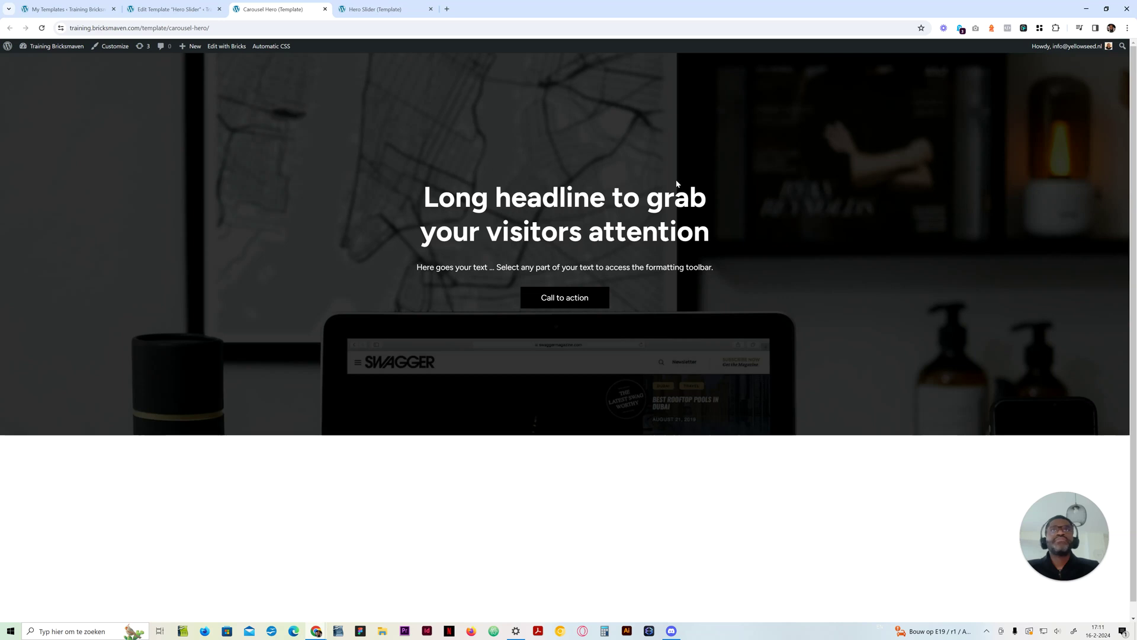
{"action": "left_click", "coordinate": [379, 9]}
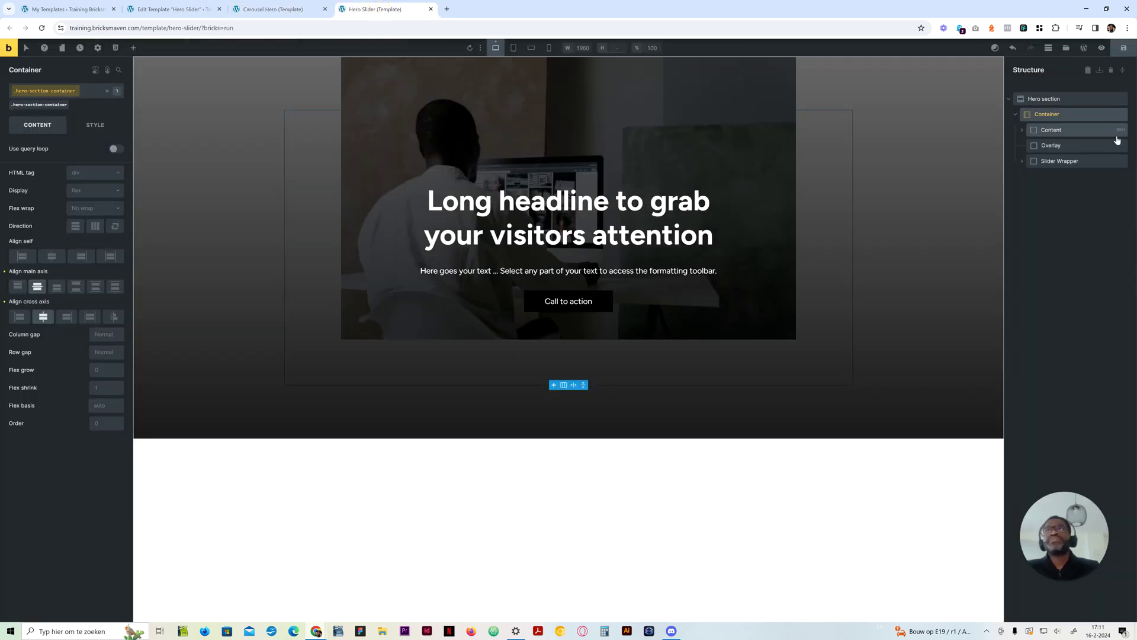
Step: Set the type of the Slider-nested element to Fade through its hero-section-slider-nested class
{"action": "left_click", "coordinate": [1056, 161]}
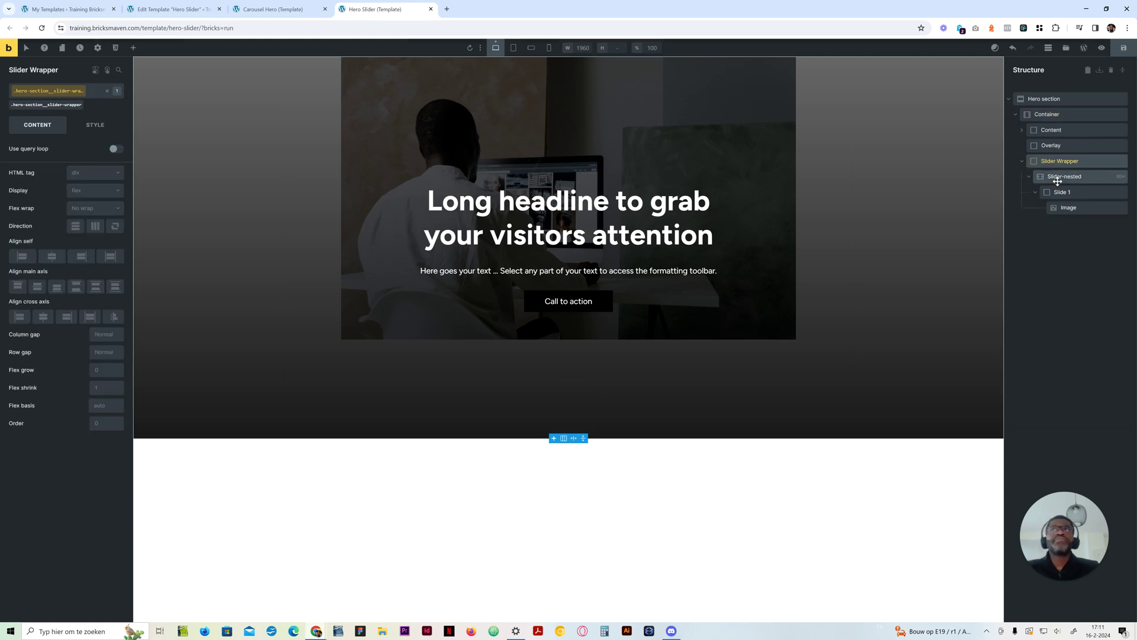
{"action": "left_click", "coordinate": [1057, 176]}
{"action": "left_click", "coordinate": [38, 105]}
{"action": "left_click", "coordinate": [36, 199]}
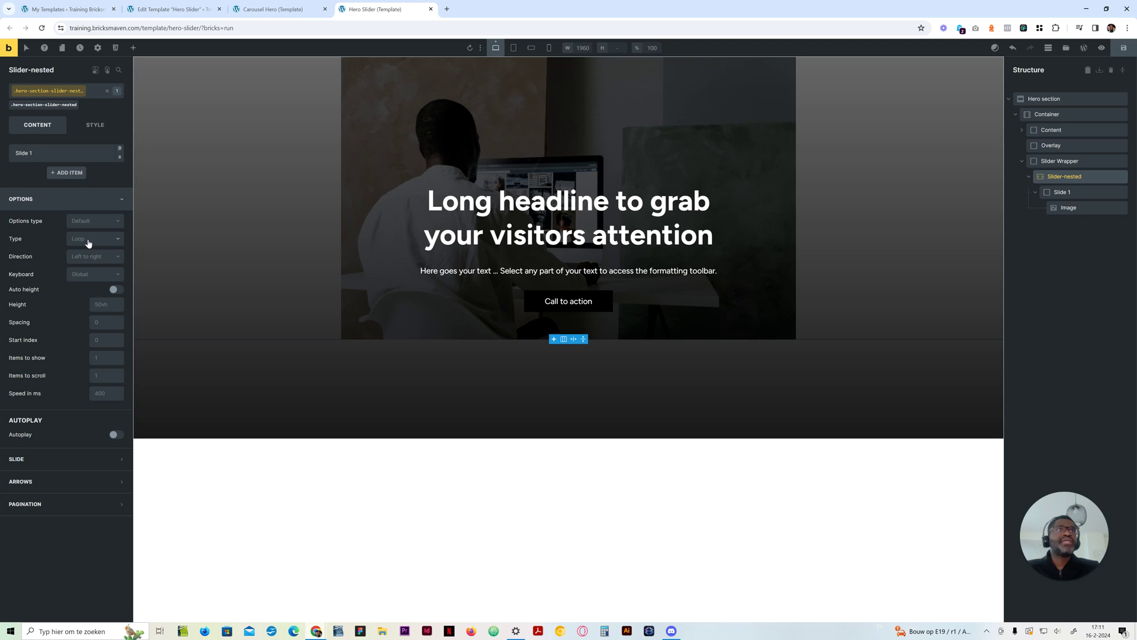
{"action": "left_click", "coordinate": [87, 238]}
{"action": "left_click", "coordinate": [78, 282]}
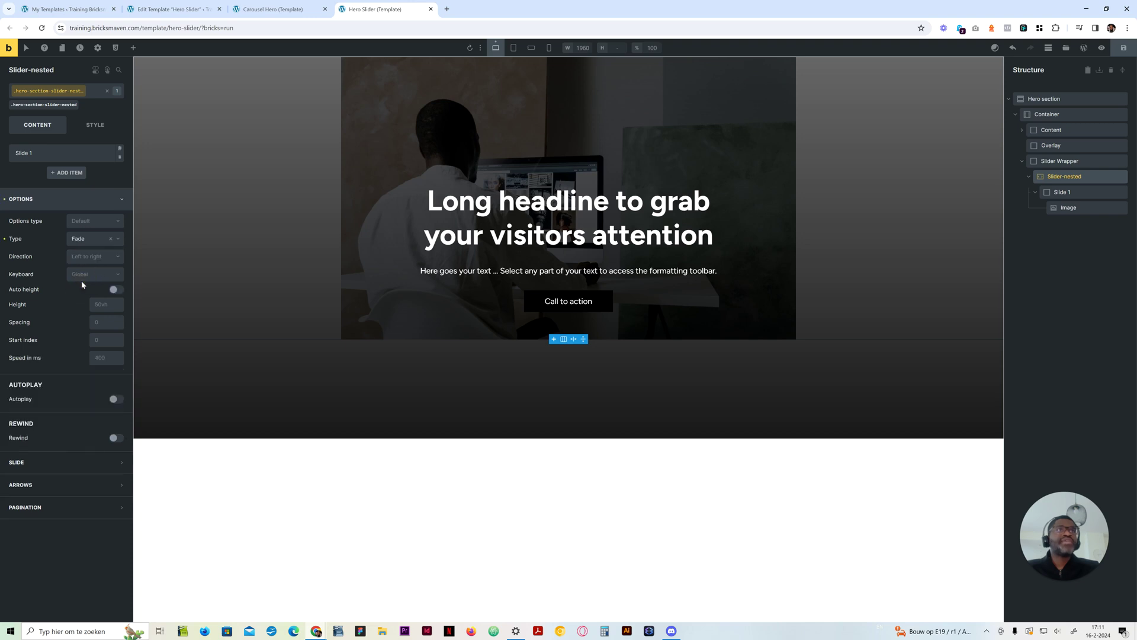
Step: Copy var(--desktop-height) from the Hero section's height and set it as the height of the Slider-nested element
{"action": "left_click", "coordinate": [102, 304]}
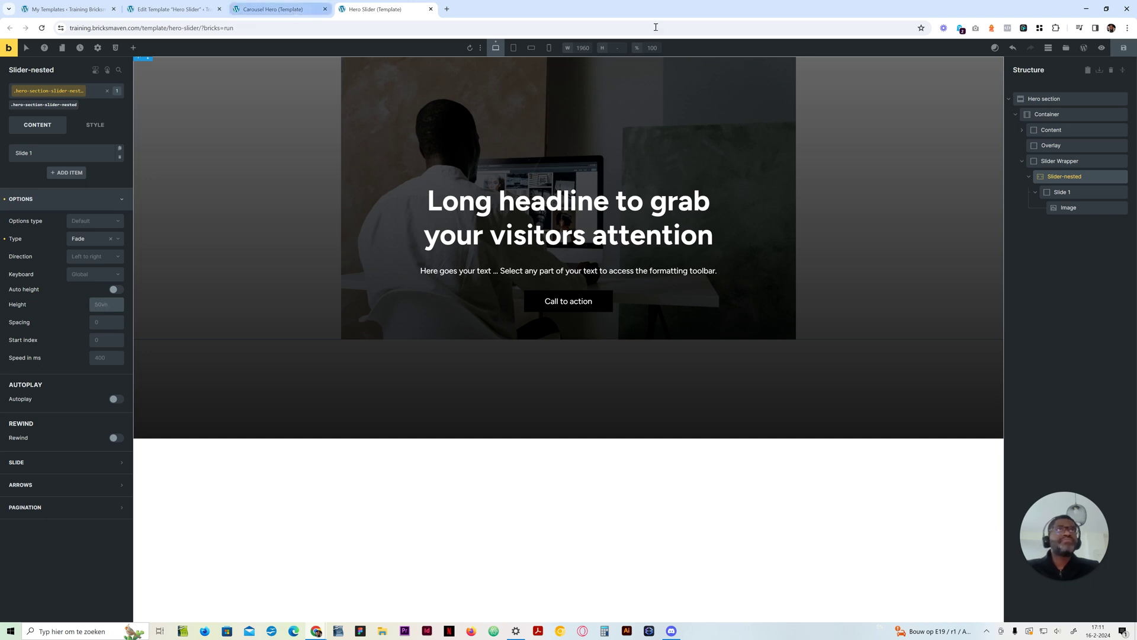
{"action": "left_click", "coordinate": [1060, 96]}
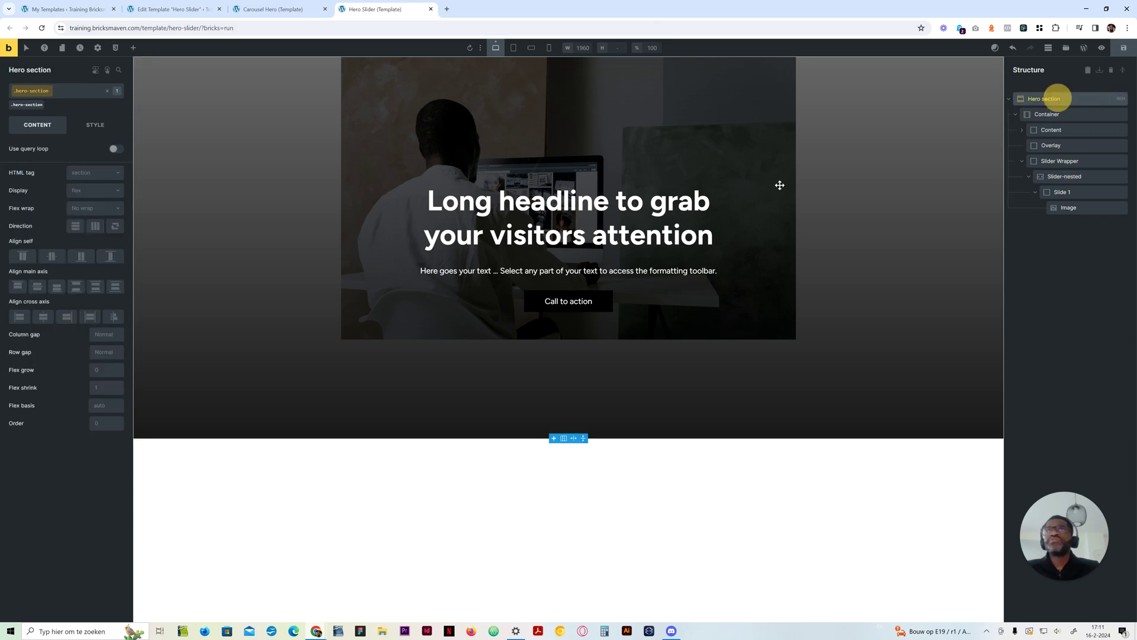
{"action": "left_click", "coordinate": [92, 124]}
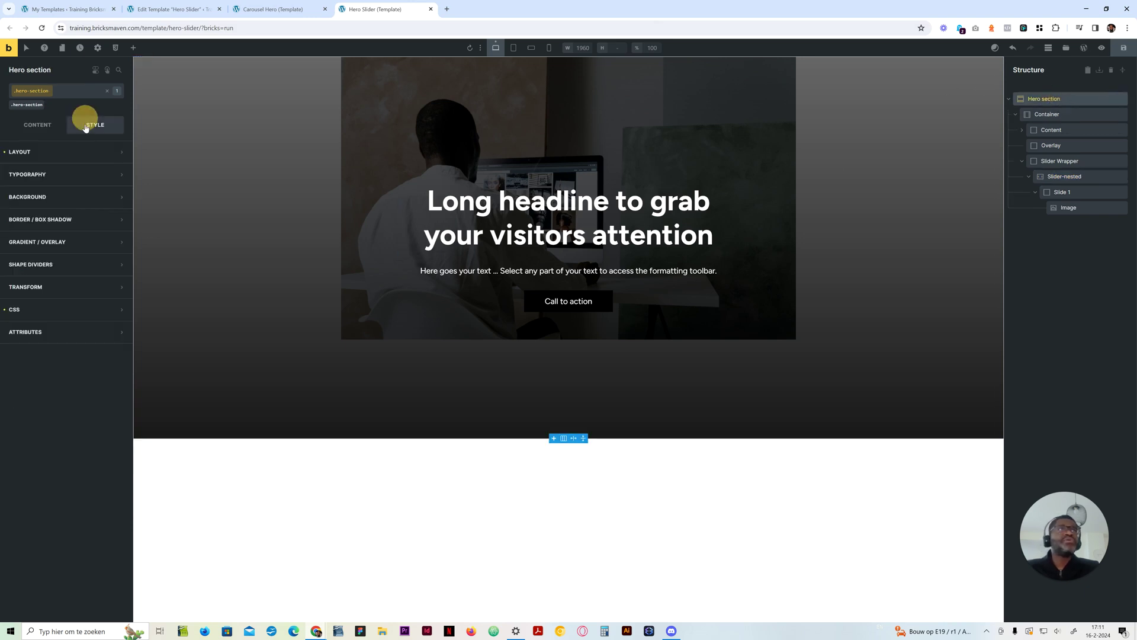
{"action": "left_click", "coordinate": [71, 152]}
{"action": "triple_click", "coordinate": [93, 386]}
{"action": "key", "text": "ctrl+c"}
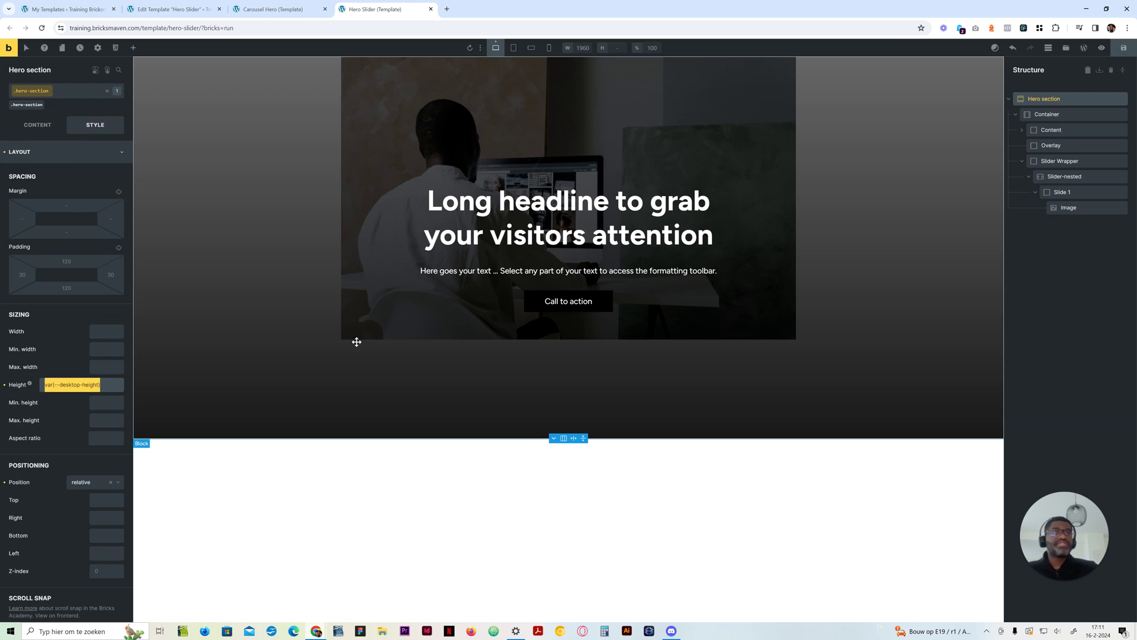
{"action": "left_click", "coordinate": [1065, 176]}
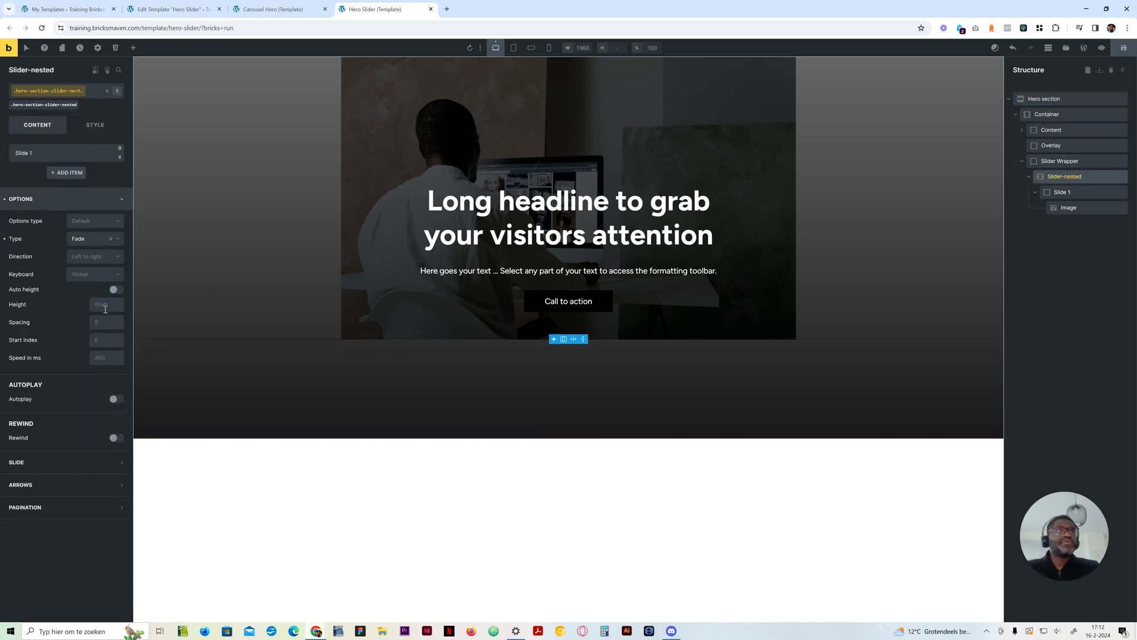
{"action": "left_click", "coordinate": [107, 304]}
{"action": "key", "text": "ctrl+v"}
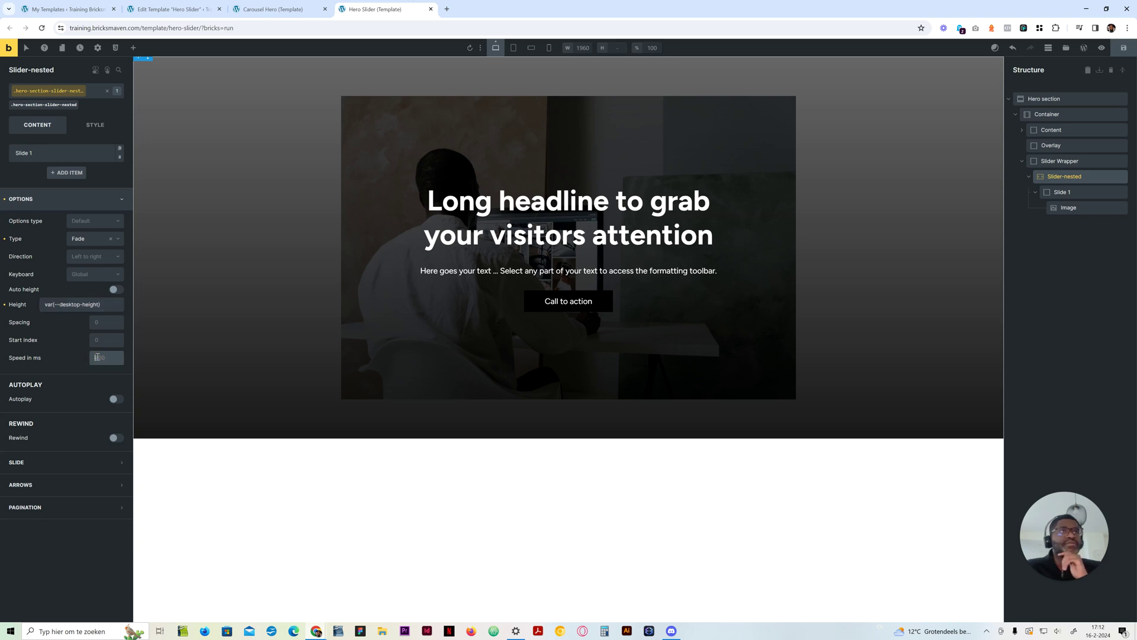
Step: Enable autoplay on the nested slider with an interval of 5000 ms and turn on rewind
{"action": "left_click", "coordinate": [115, 399]}
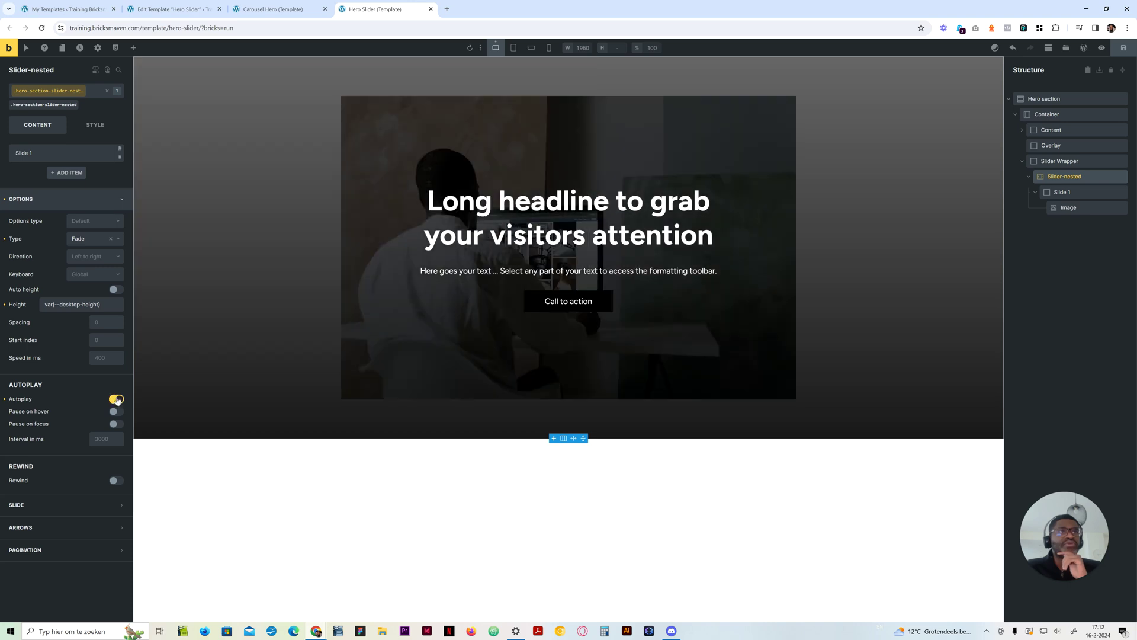
{"action": "left_click", "coordinate": [105, 440]}
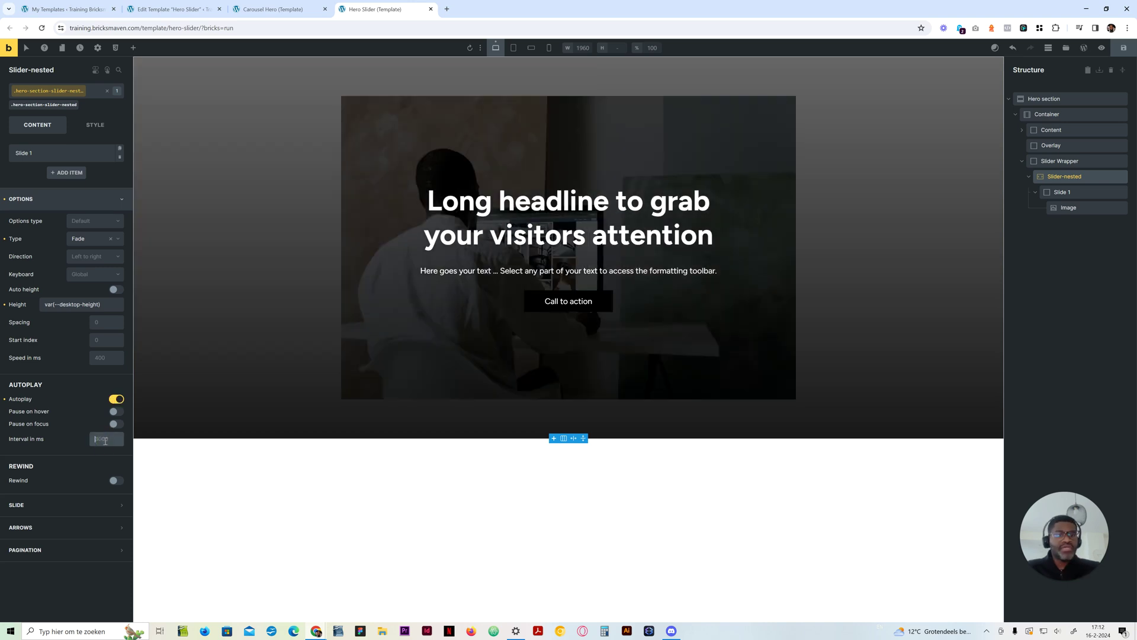
{"action": "type", "text": "5000"}
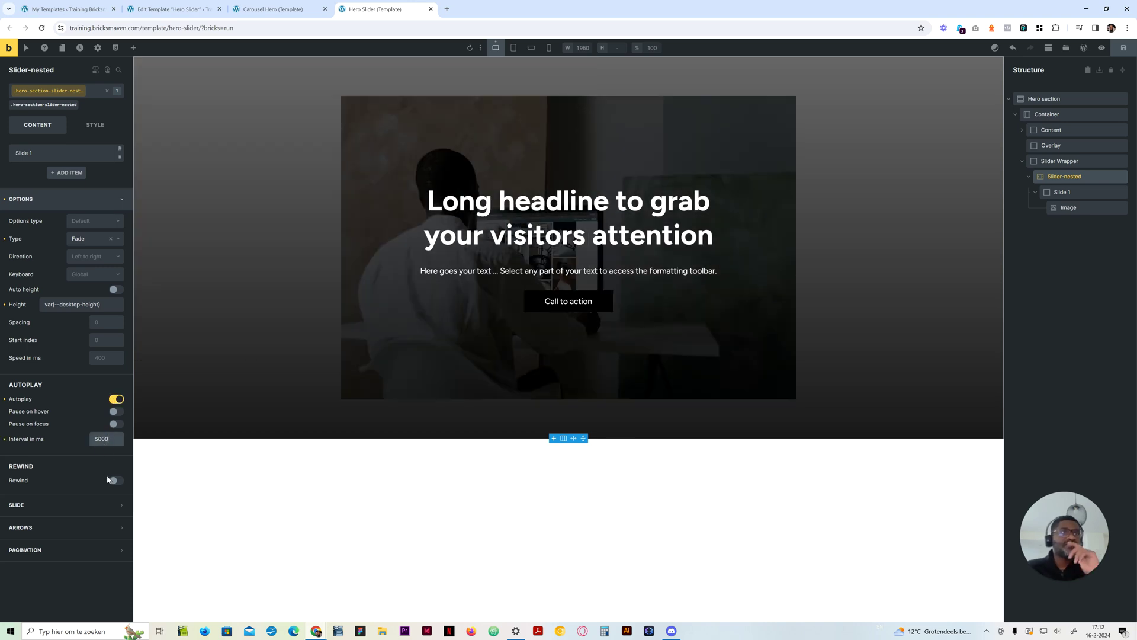
{"action": "left_click", "coordinate": [114, 480]}
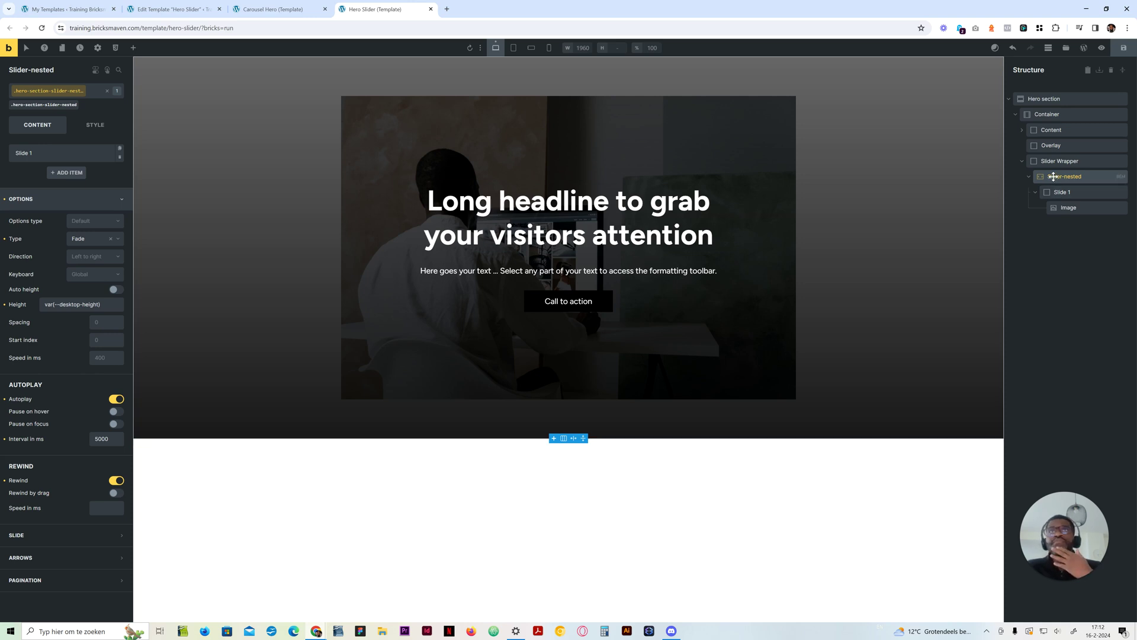
Step: Clear the object fit on the slide Image element itself and set it to Cover on the hero-section-slider-item__image class
{"action": "left_click", "coordinate": [1078, 209]}
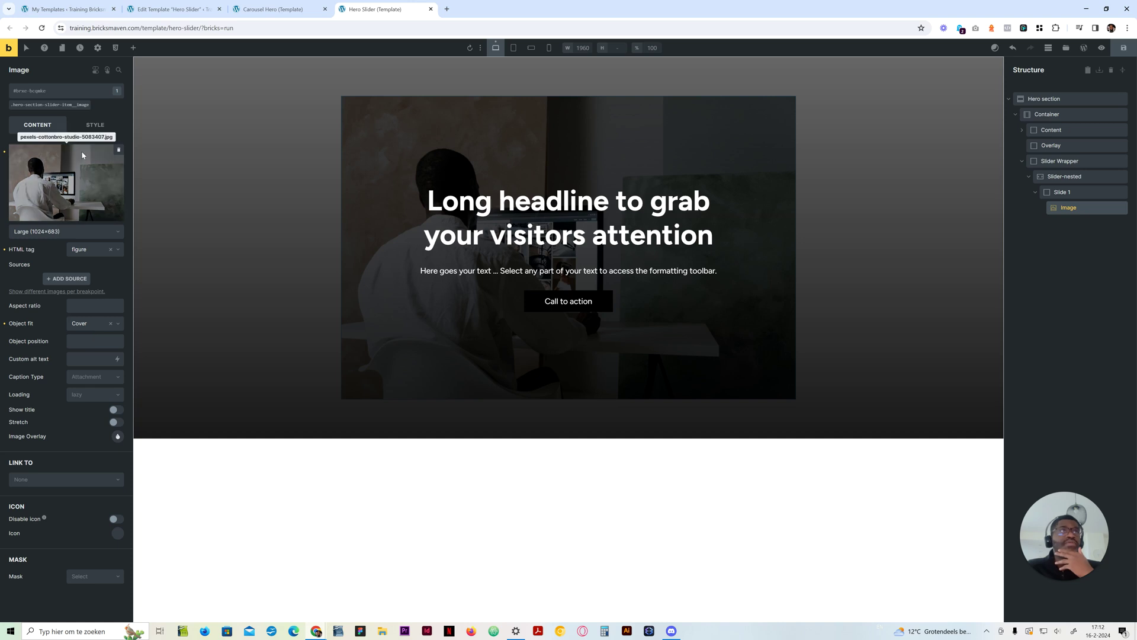
{"action": "left_click", "coordinate": [64, 105]}
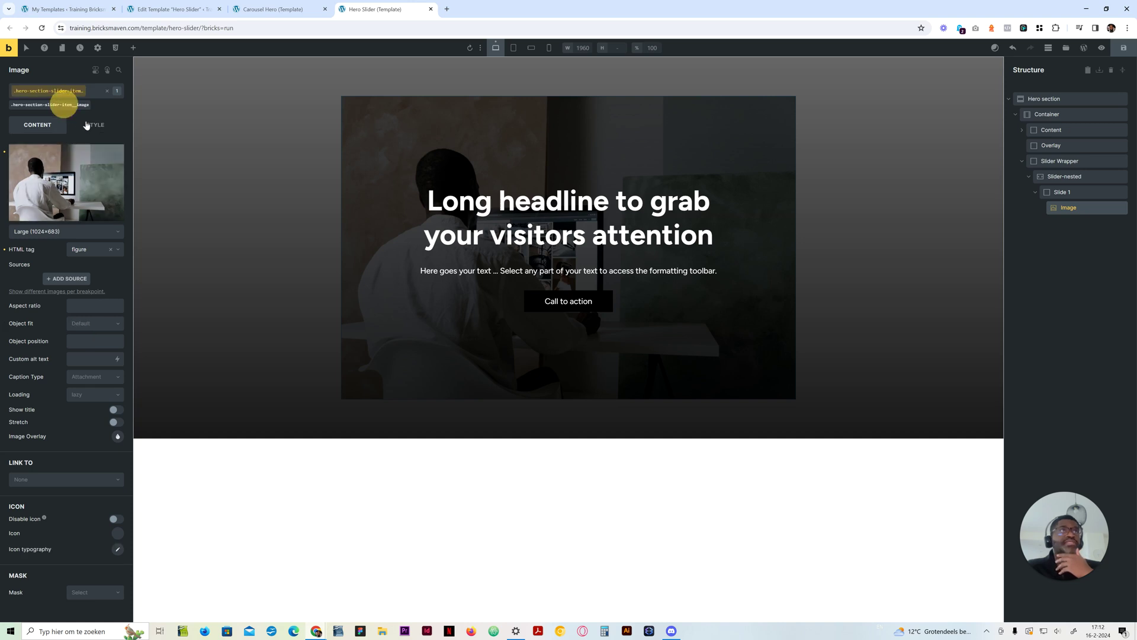
{"action": "left_click", "coordinate": [38, 125]}
{"action": "left_click", "coordinate": [95, 124]}
{"action": "left_click", "coordinate": [37, 124]}
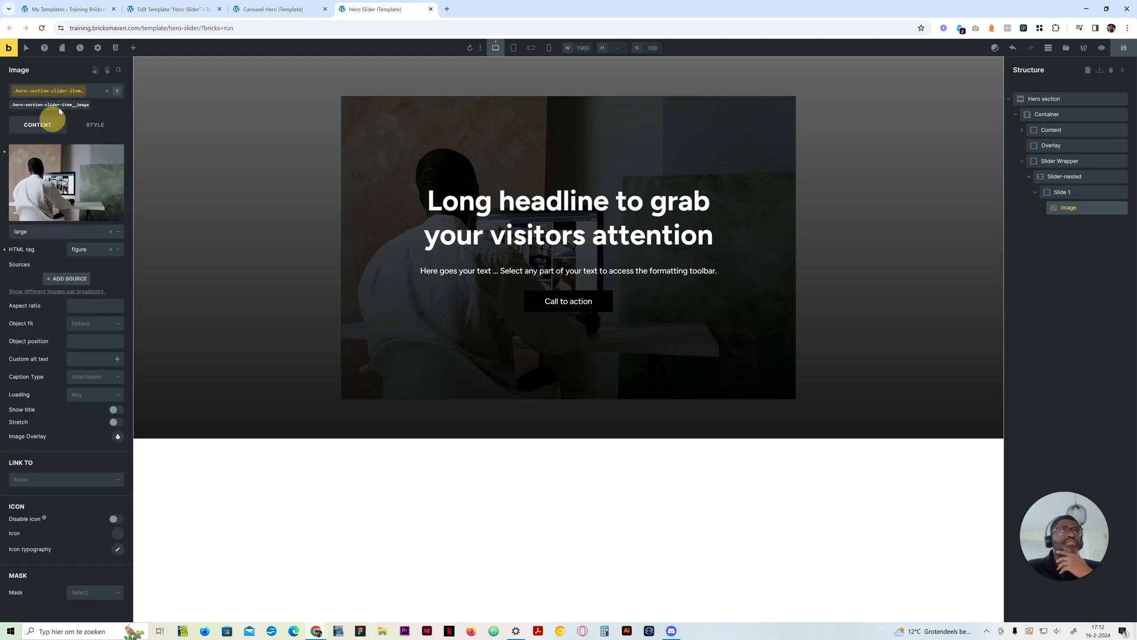
{"action": "left_click", "coordinate": [105, 91]}
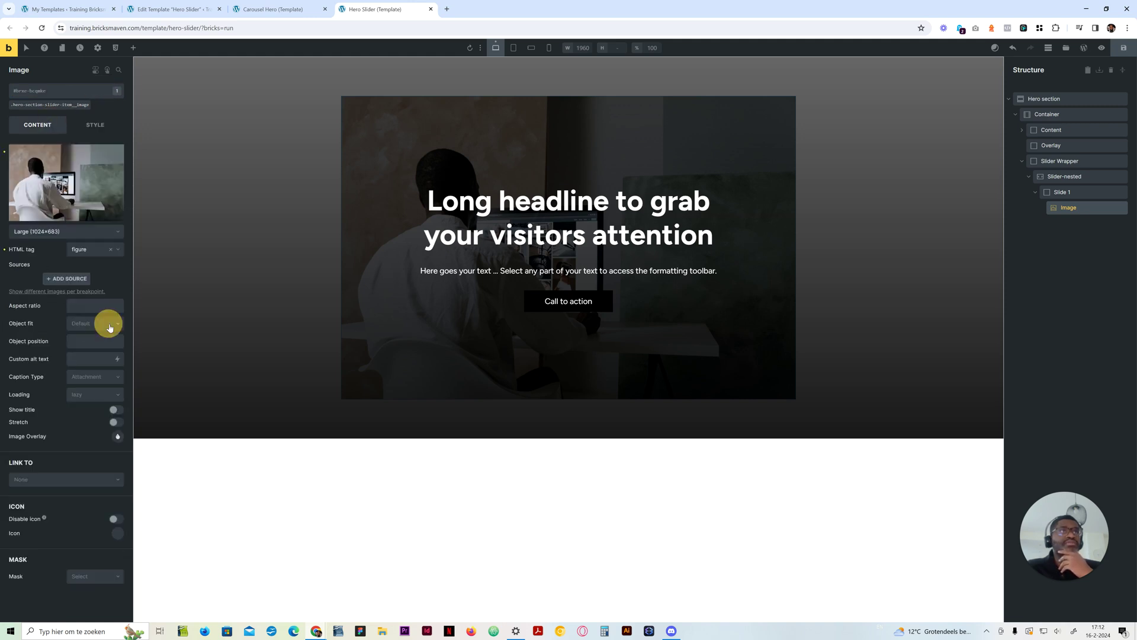
{"action": "left_click", "coordinate": [54, 105]}
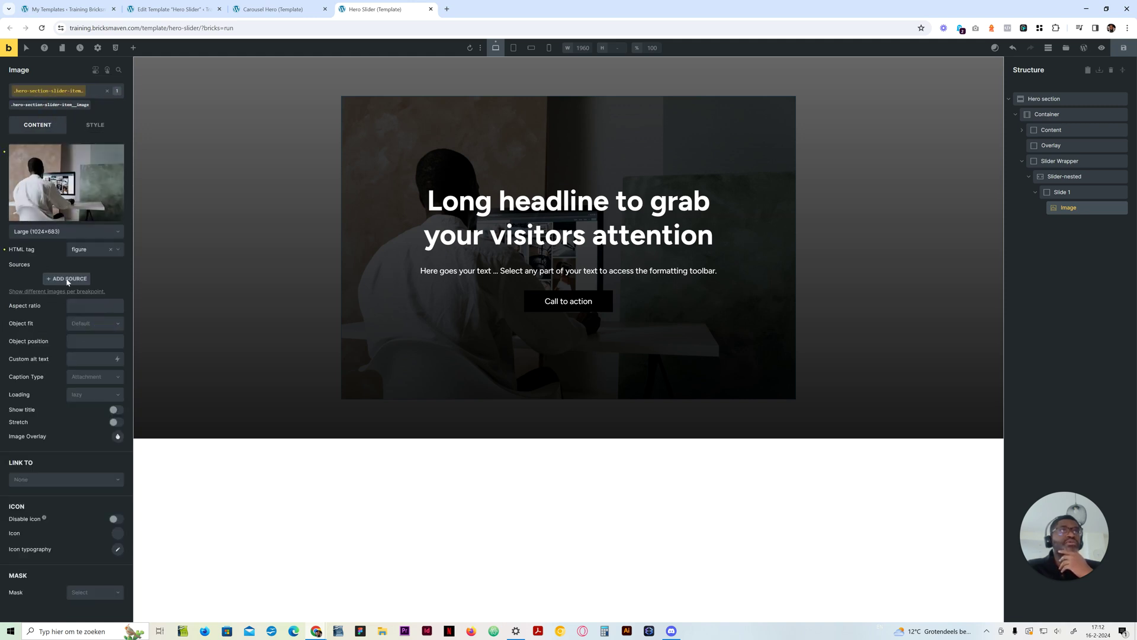
{"action": "left_click", "coordinate": [79, 324]}
{"action": "left_click", "coordinate": [88, 360]}
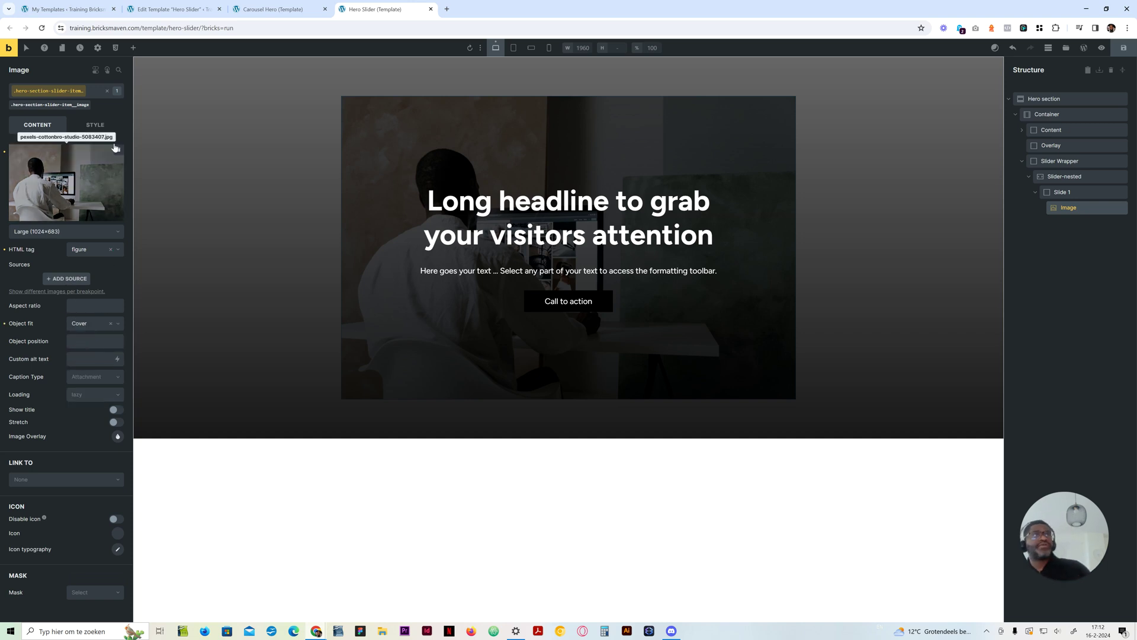
Step: Size the hero-section-slider-item__image class to a height of var(--desktop-height) and a width of 100%
{"action": "left_click", "coordinate": [95, 124]}
{"action": "left_click", "coordinate": [76, 151]}
{"action": "left_click", "coordinate": [103, 381]}
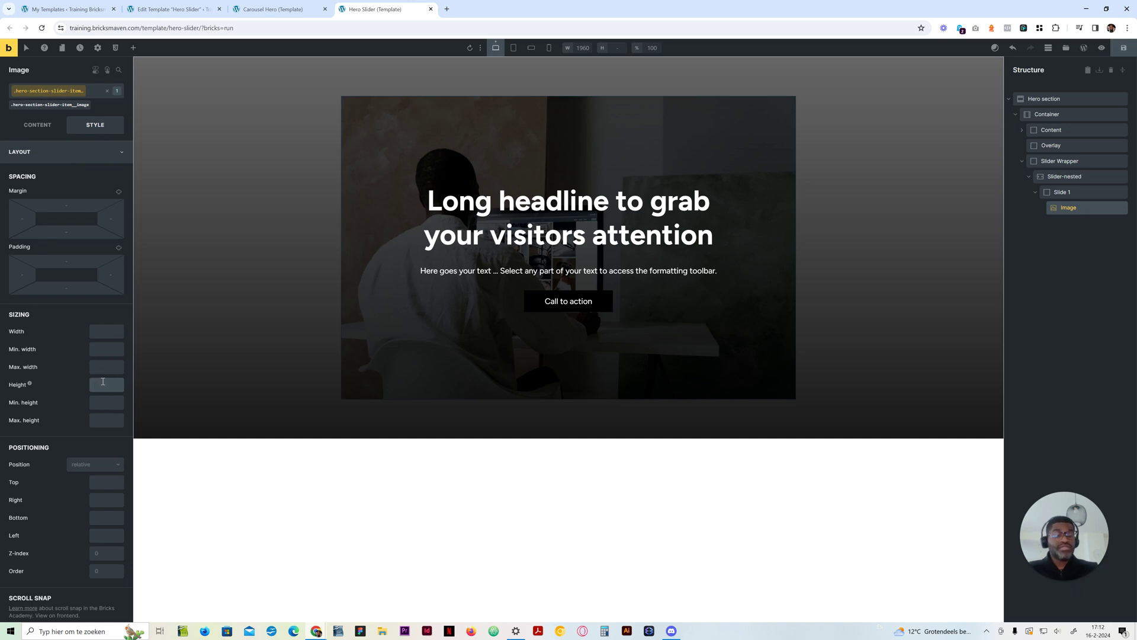
{"action": "key", "text": "ctrl+v"}
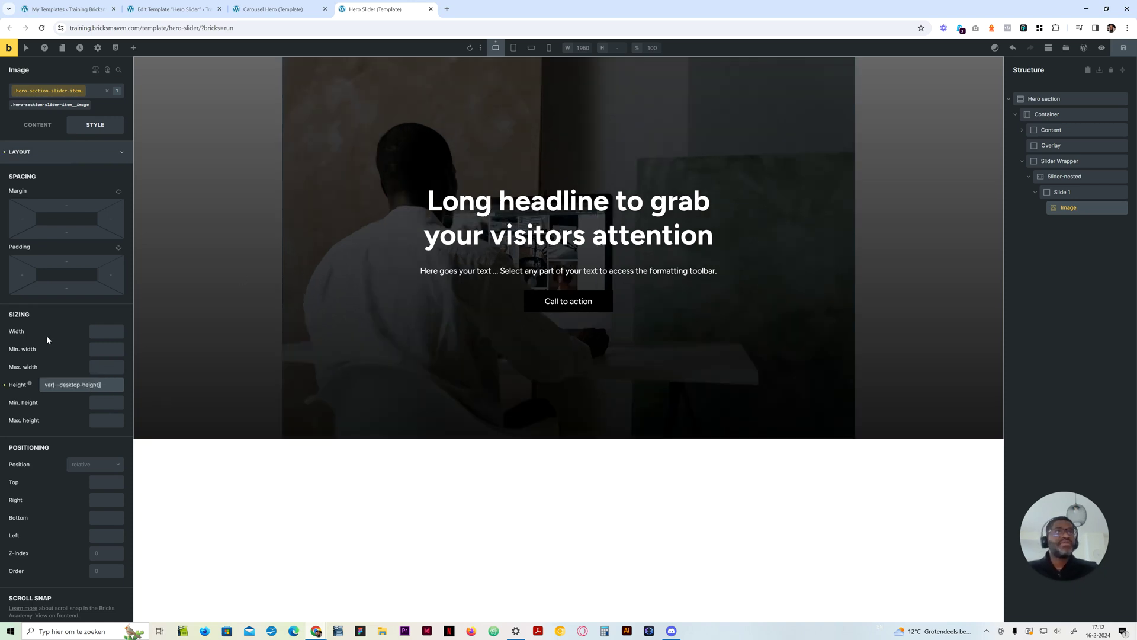
{"action": "left_click", "coordinate": [100, 330]}
{"action": "type", "text": "100%"}
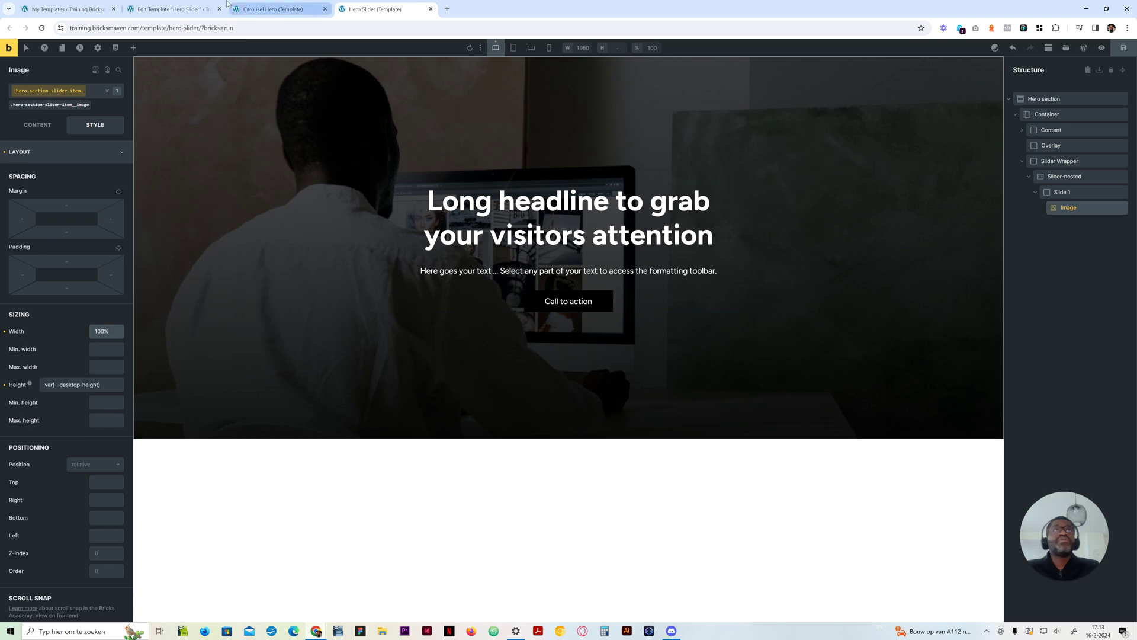
Step: Review the hero at the smaller breakpoints and set the hero-section class's height to var(--mobile-height) for mobile landscape
{"action": "left_click", "coordinate": [513, 48]}
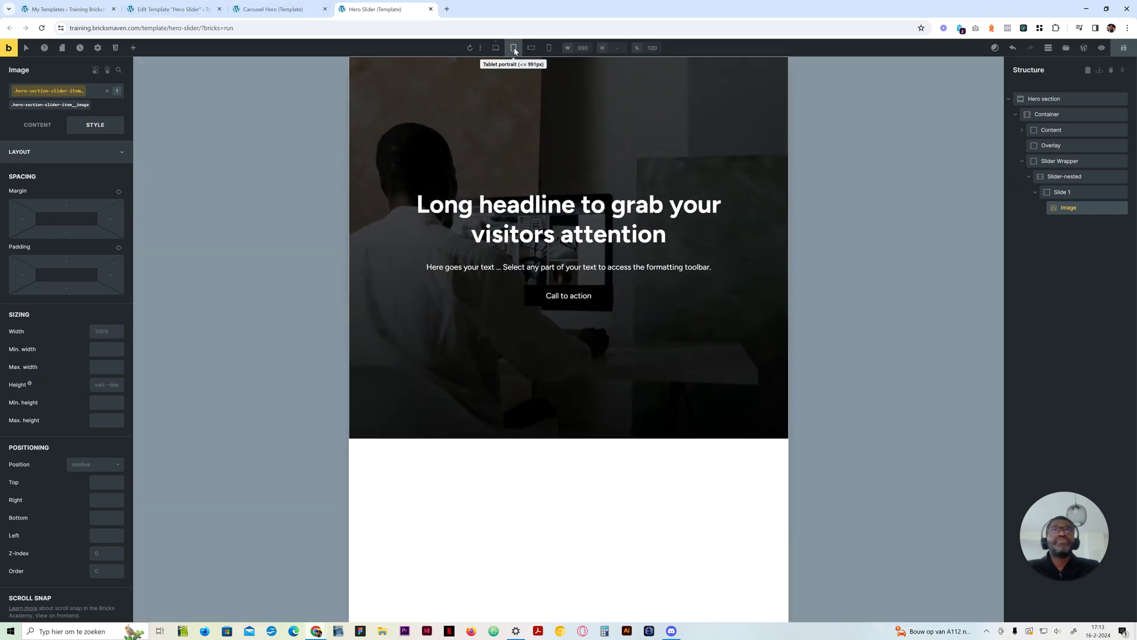
{"action": "left_click", "coordinate": [531, 48]}
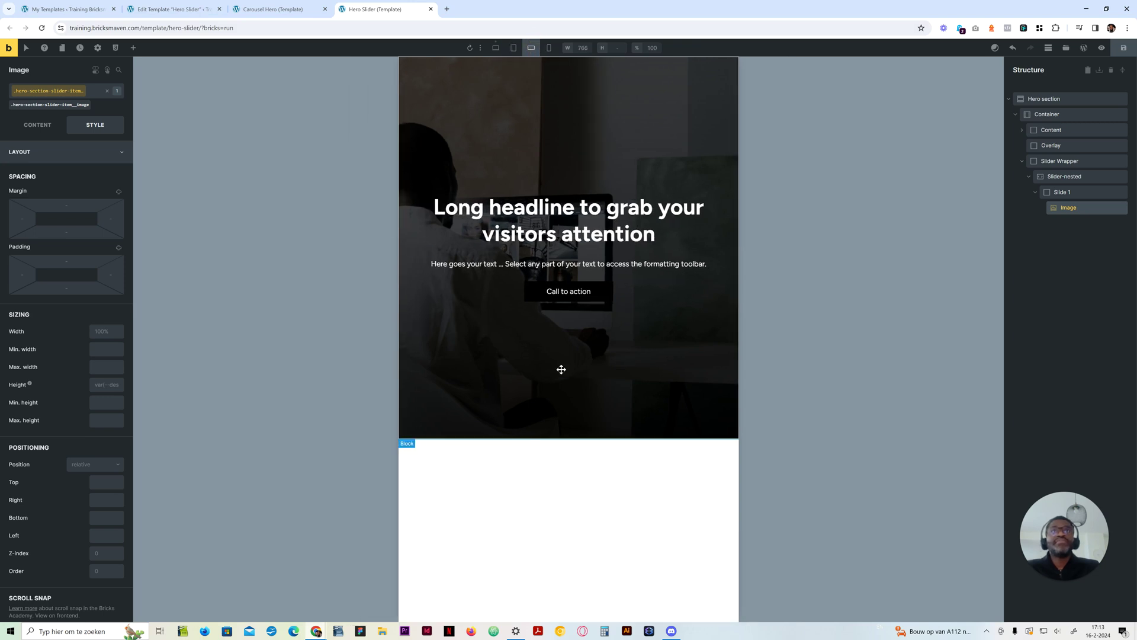
{"action": "left_click", "coordinate": [549, 48]}
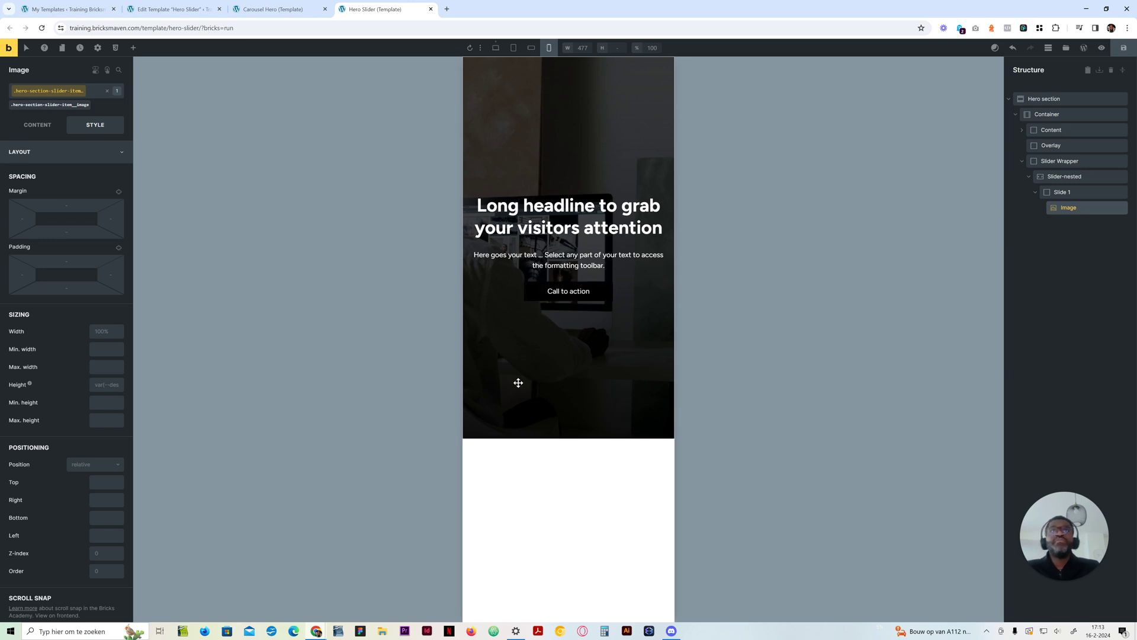
{"action": "left_click", "coordinate": [530, 48]}
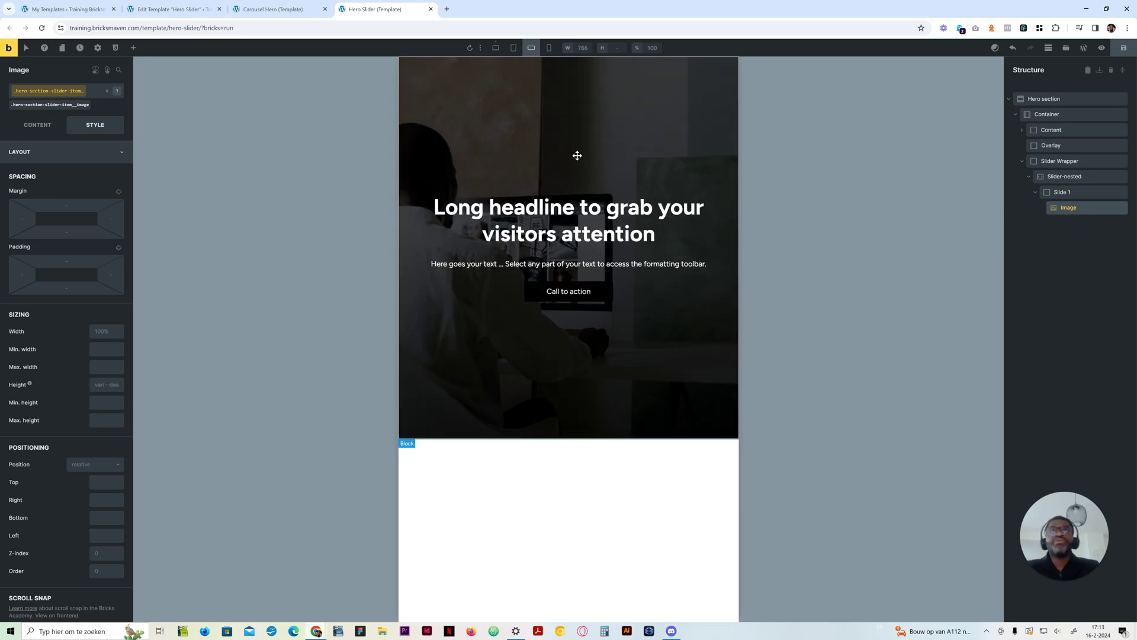
{"action": "left_click", "coordinate": [1022, 99]}
{"action": "left_click", "coordinate": [110, 387]}
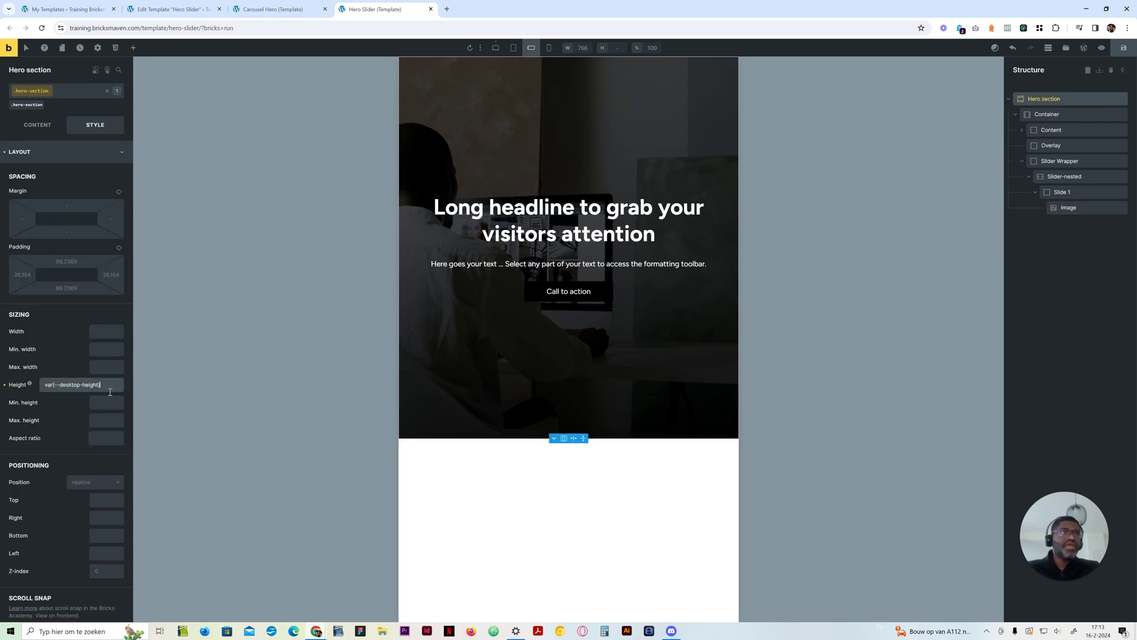
{"action": "left_click_drag", "start_coordinate": [79, 385], "coordinate": [62, 386]}
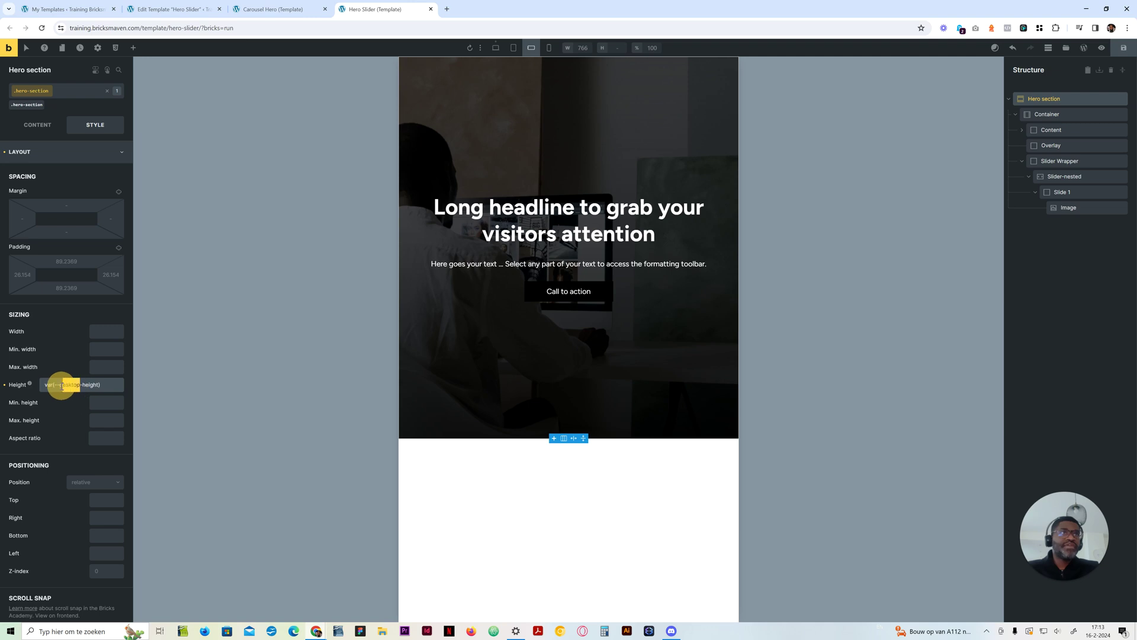
{"action": "type", "text": "mobile"}
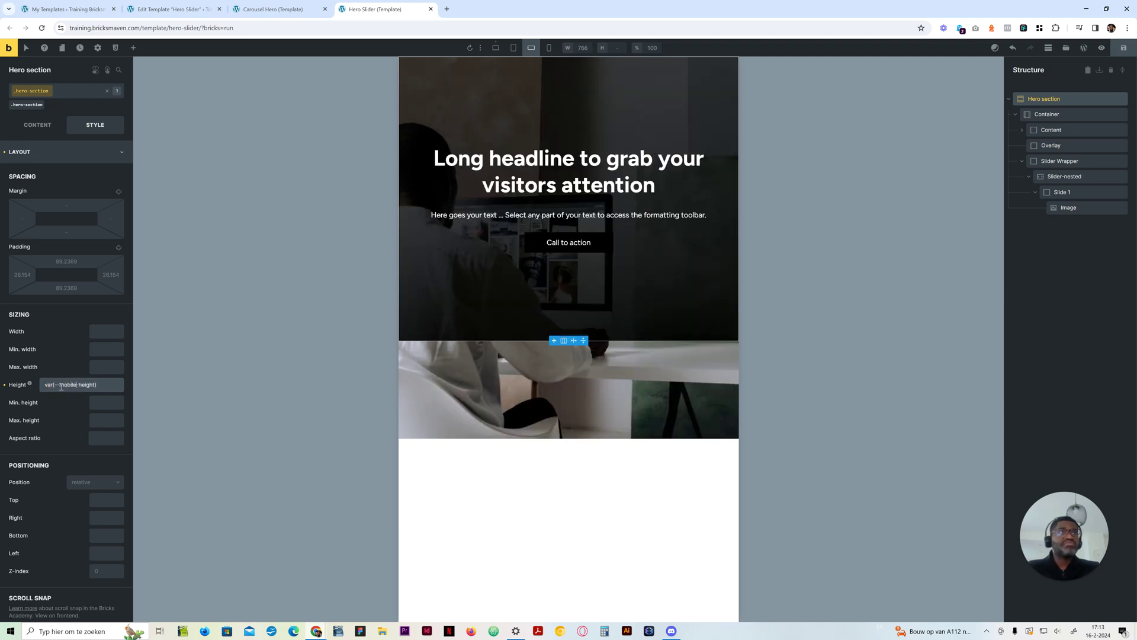
Step: Copy the Hero section's mobile height, var(--mobile-height), to the slide Image's height at the mobile landscape breakpoint
{"action": "key", "text": "ctrl+a"}
{"action": "key", "text": "ctrl+c"}
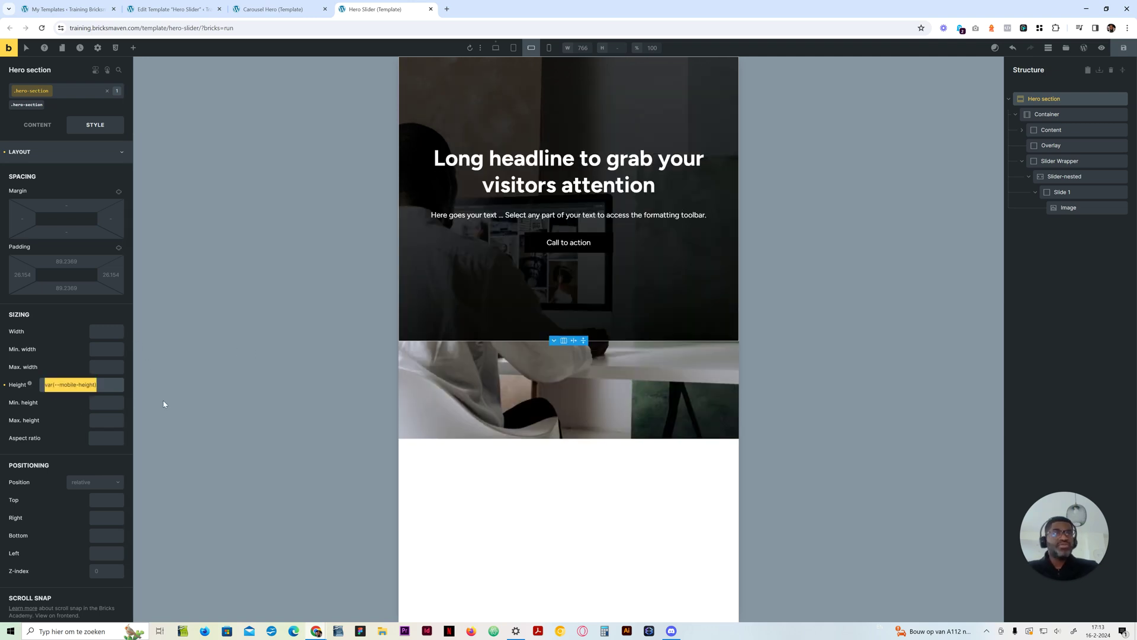
{"action": "left_click", "coordinate": [1072, 207]}
{"action": "left_click", "coordinate": [122, 385]}
{"action": "key", "text": "ctrl+v"}
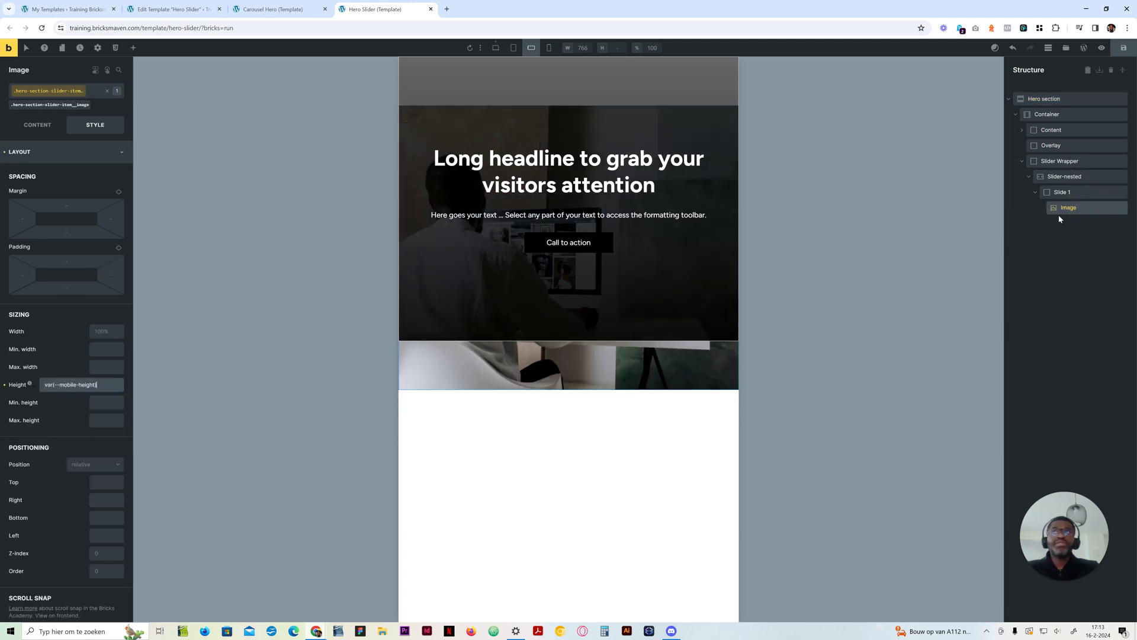
Step: Set the Slider-nested height to the slide Image's value, var(--mobile-height), at the mobile landscape breakpoint
{"action": "left_click", "coordinate": [1062, 145]}
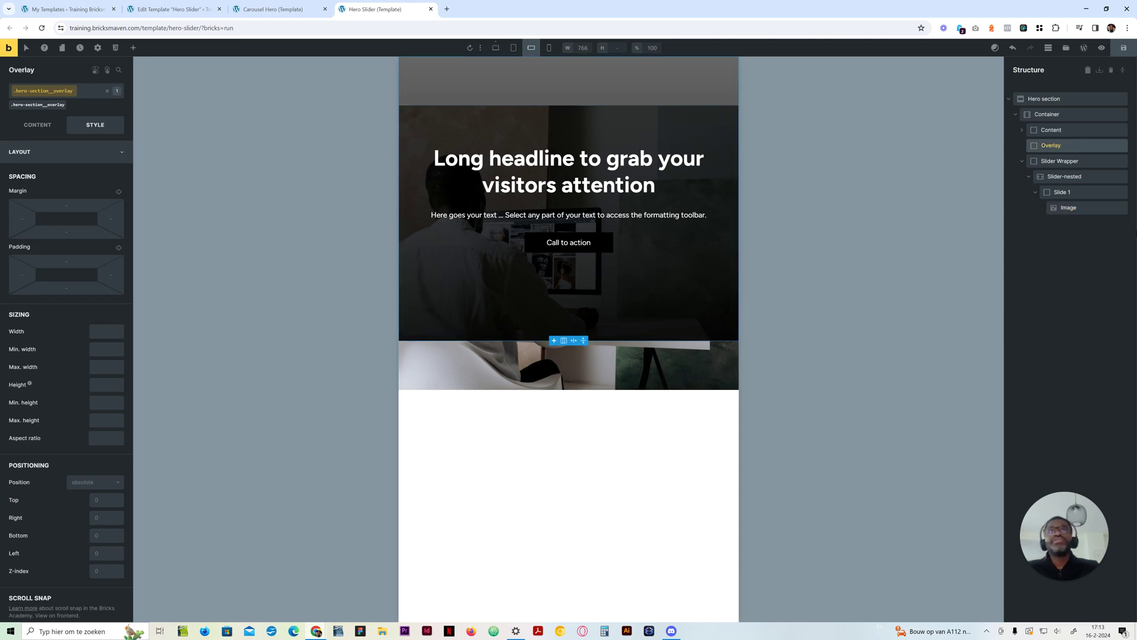
{"action": "left_click", "coordinate": [1083, 207]}
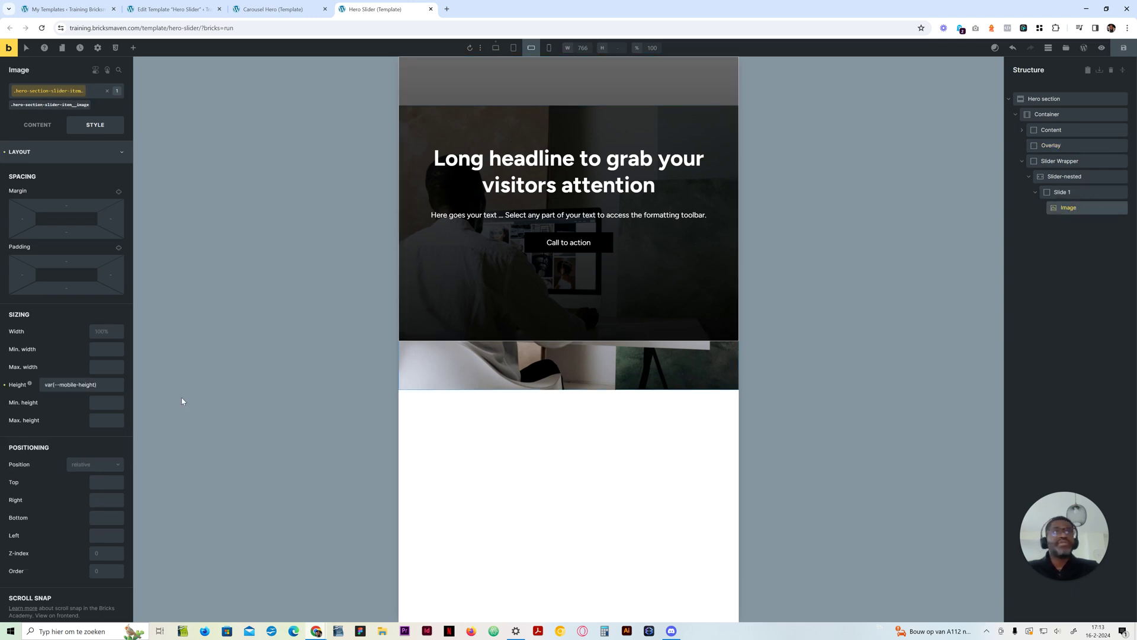
{"action": "left_click", "coordinate": [106, 385]}
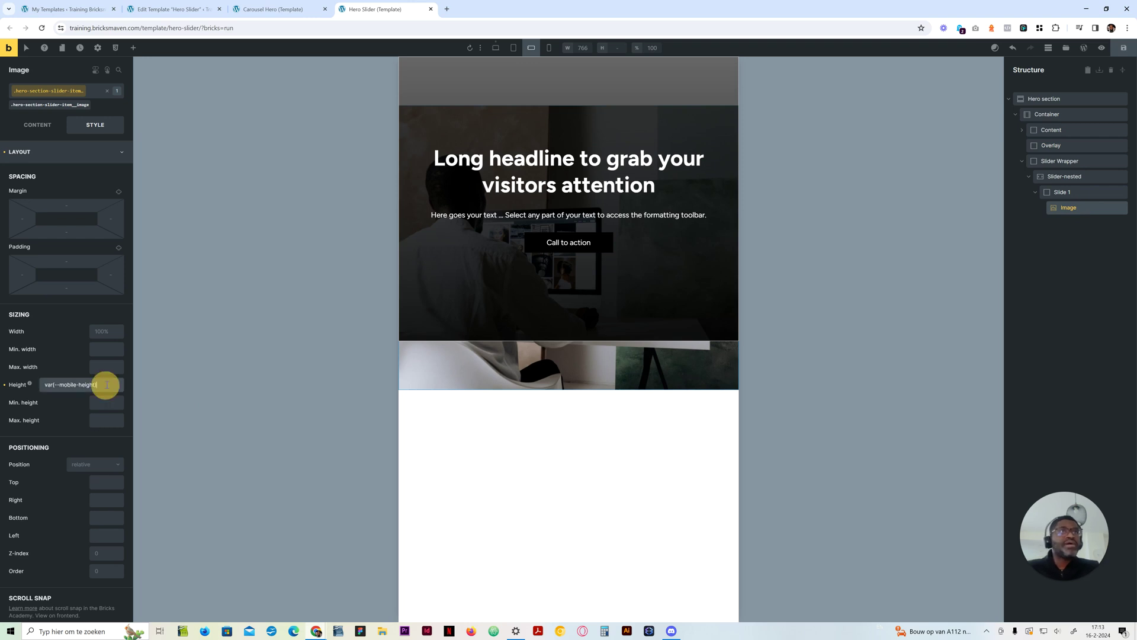
{"action": "left_click", "coordinate": [1060, 161]}
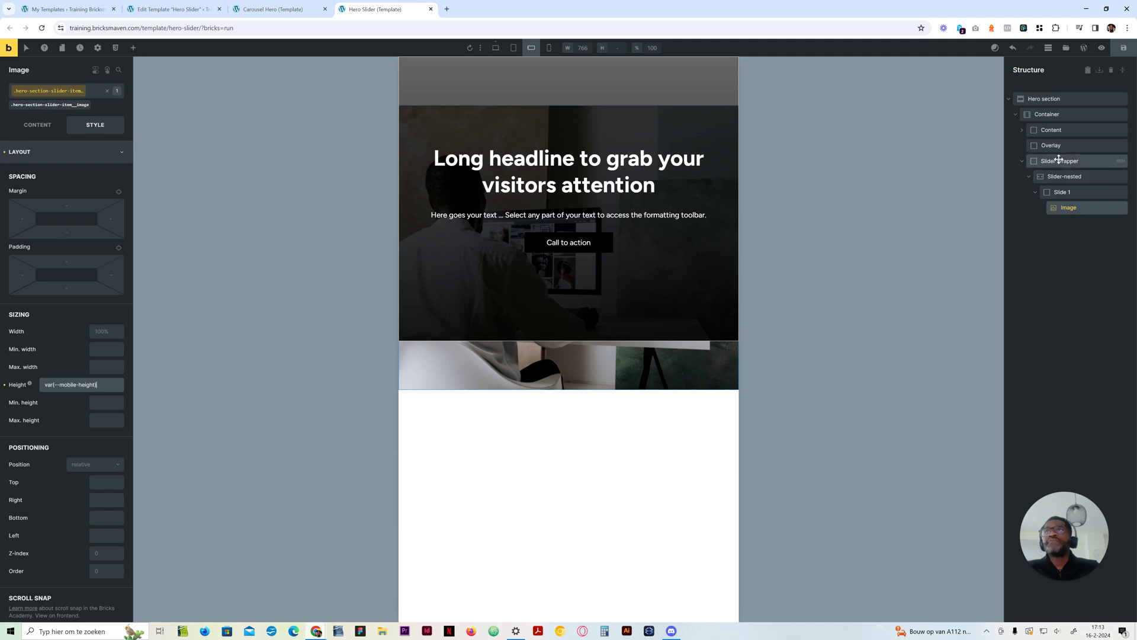
{"action": "left_click", "coordinate": [37, 125]}
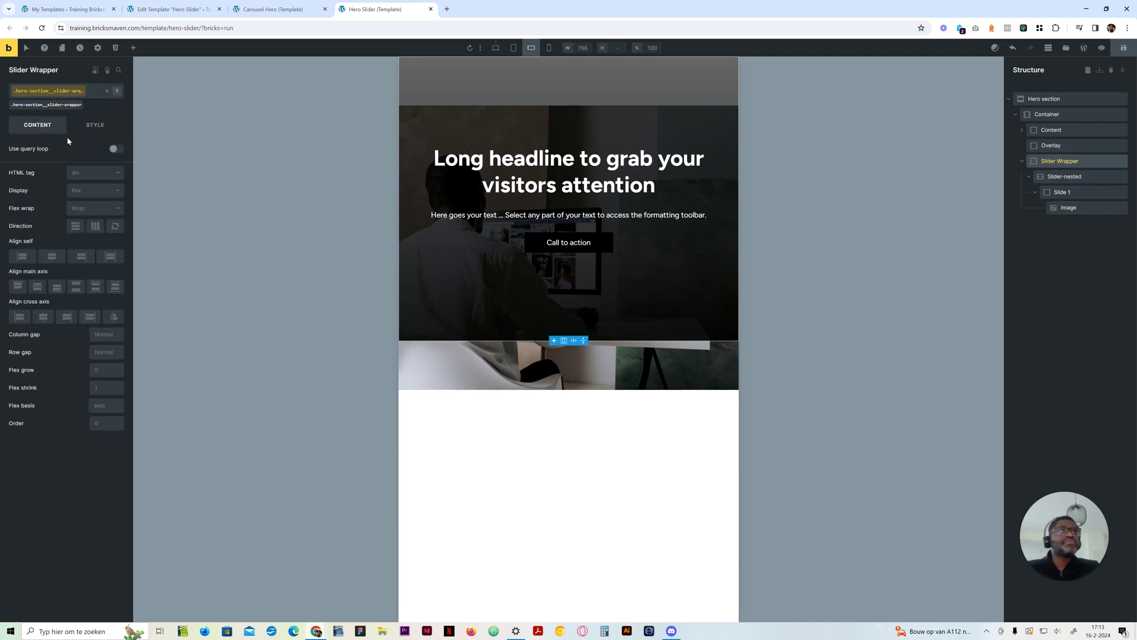
{"action": "left_click", "coordinate": [1062, 177]}
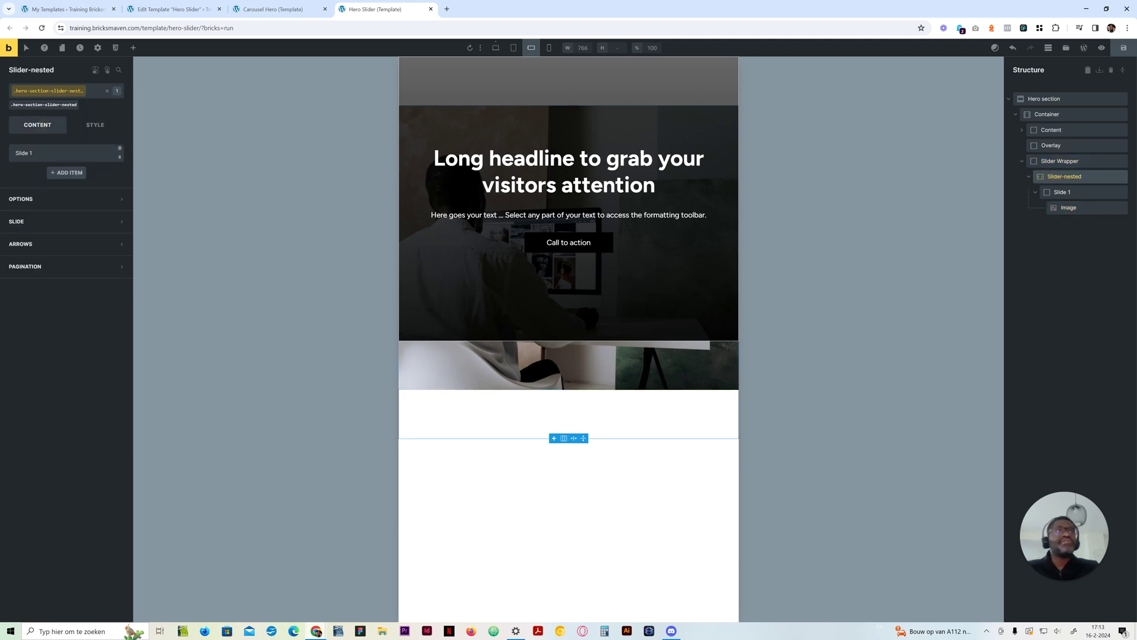
{"action": "left_click", "coordinate": [68, 199]}
{"action": "left_click", "coordinate": [107, 307]}
{"action": "key", "text": "ctrl+v"}
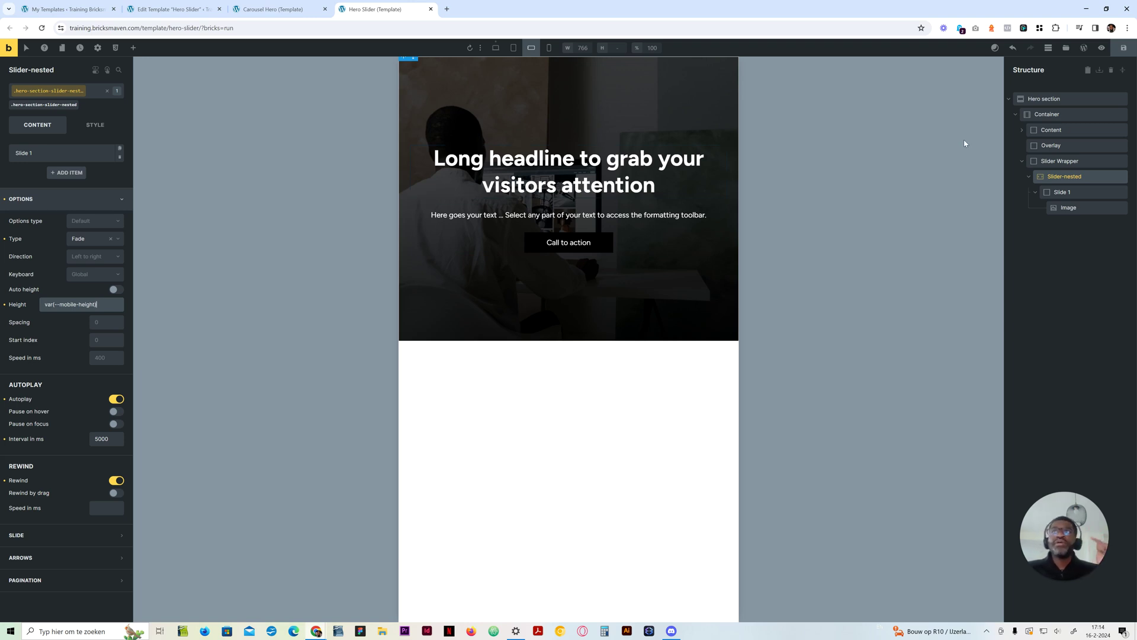
Step: Rename the Hero section to "Hero section CSS" and open its custom CSS at the desktop breakpoint
{"action": "left_click", "coordinate": [1042, 98]}
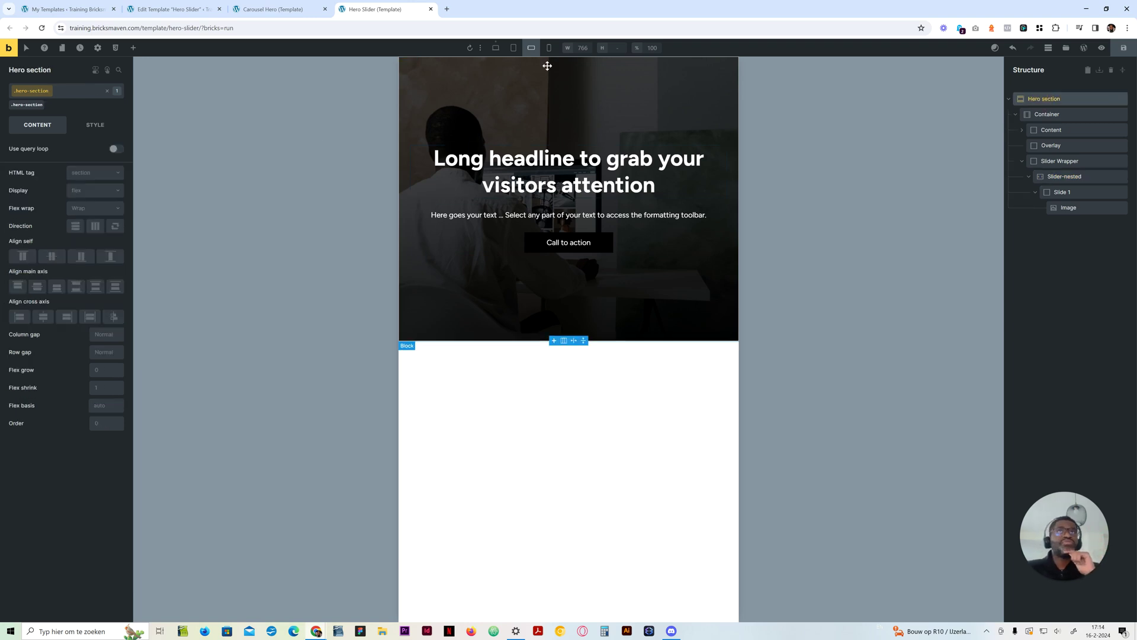
{"action": "left_click", "coordinate": [495, 47]}
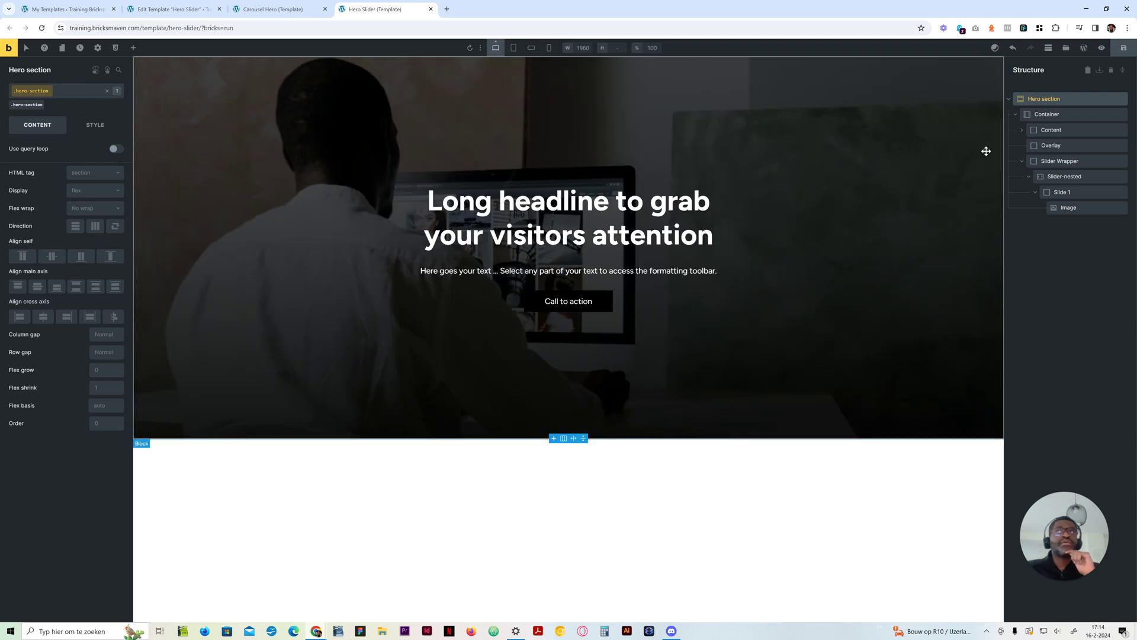
{"action": "left_click", "coordinate": [79, 125]}
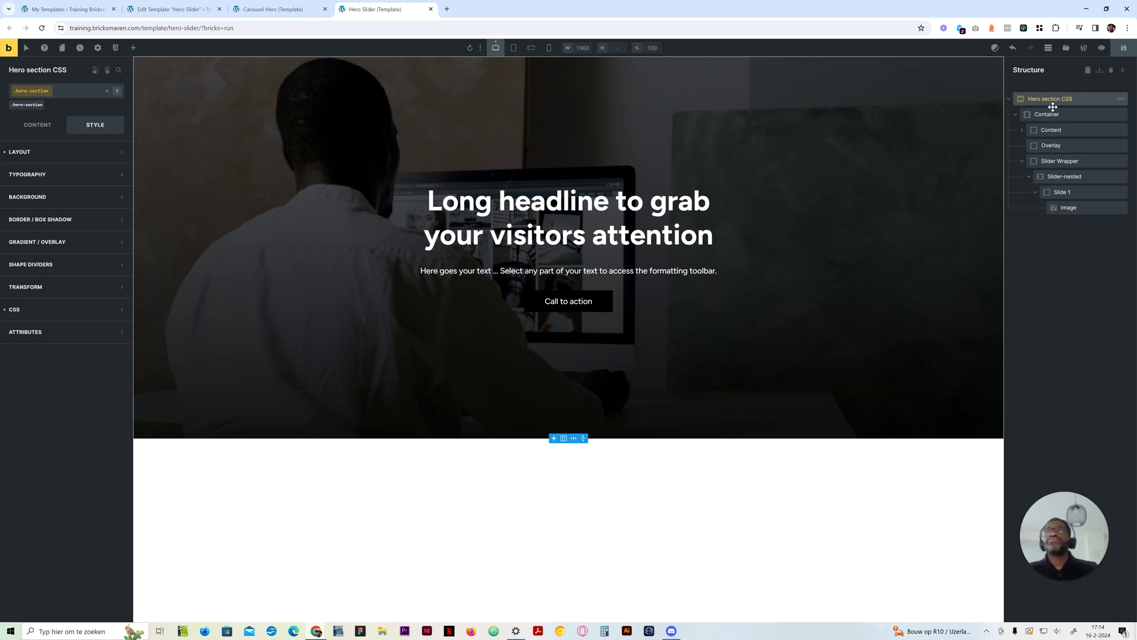
{"action": "left_click", "coordinate": [42, 309]}
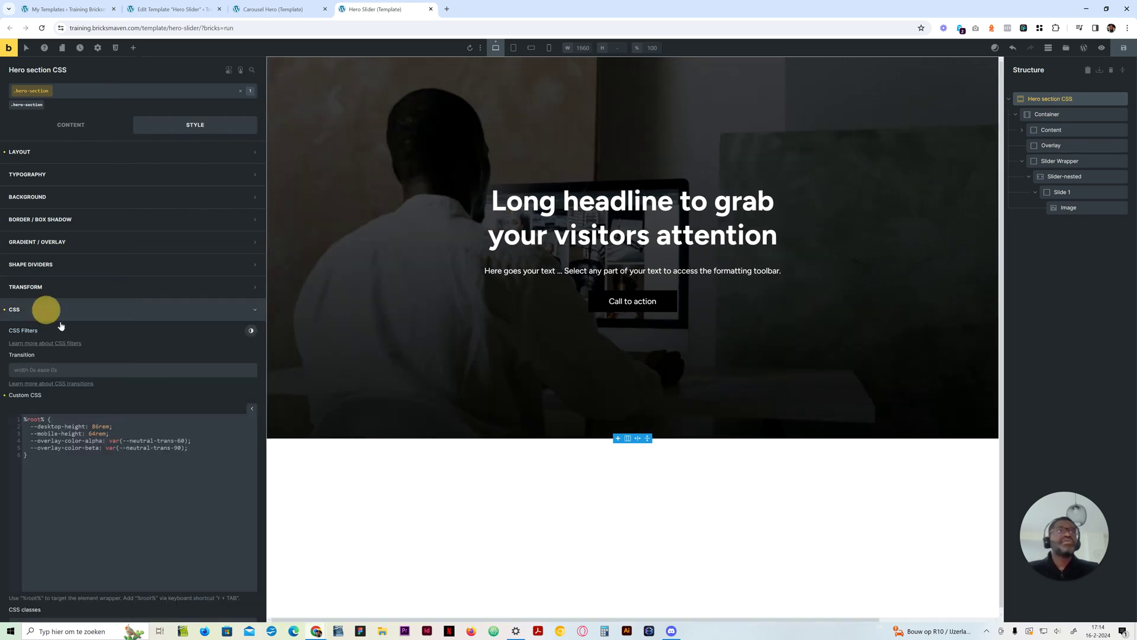
Step: Try a --desktop-height of 96rem in the hero-section class's custom CSS
{"action": "left_click", "coordinate": [98, 426]}
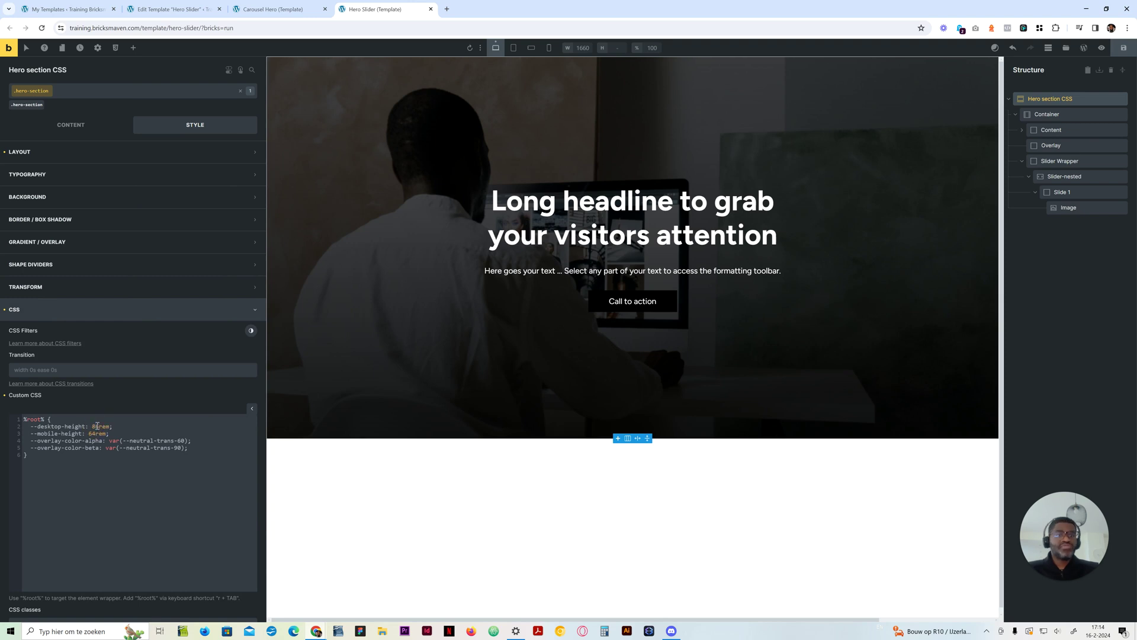
{"action": "double_click", "coordinate": [98, 426]}
{"action": "type", "text": "96"}
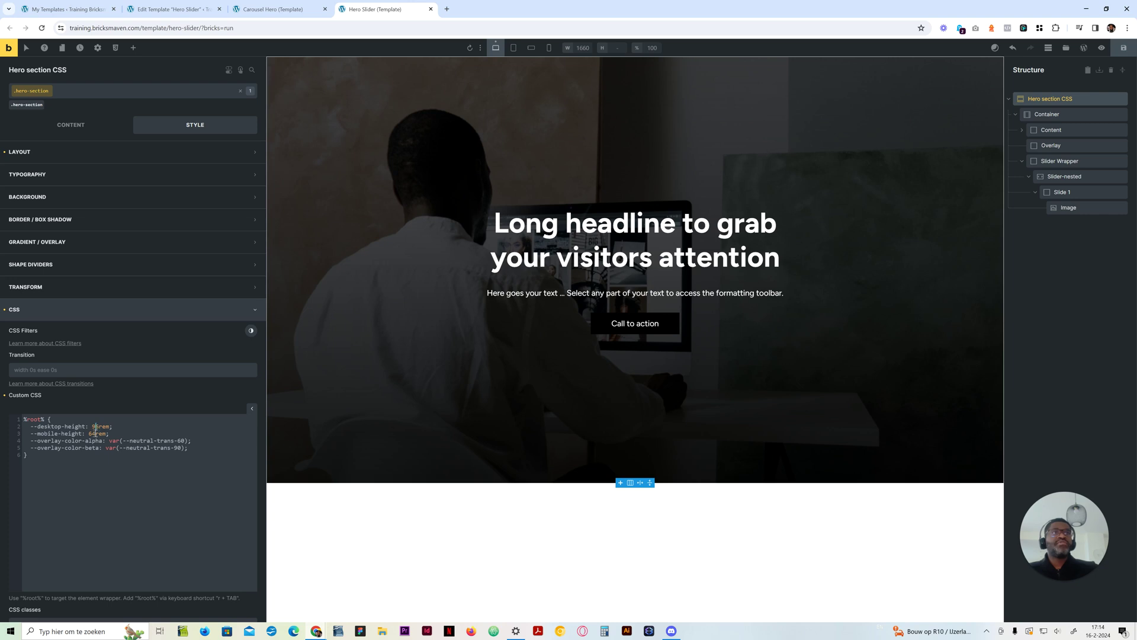
Step: Try a different --mobile-height value in the custom CSS and compare the hero at the mobile breakpoints
{"action": "double_click", "coordinate": [98, 433]}
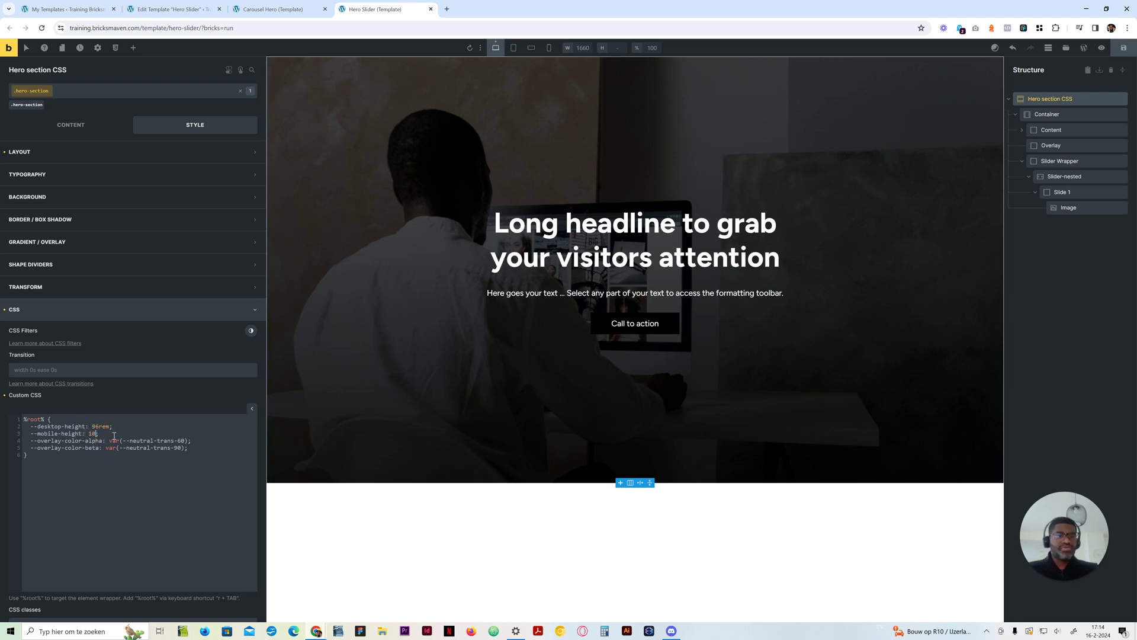
{"action": "left_click", "coordinate": [513, 47]}
{"action": "left_click", "coordinate": [549, 47]}
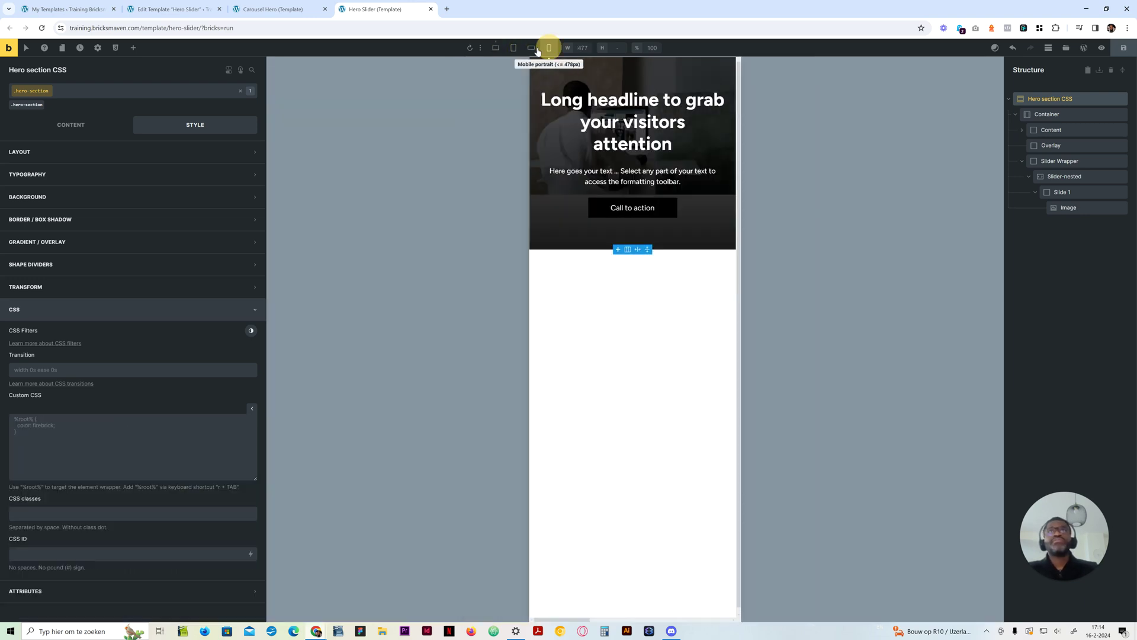
{"action": "left_click", "coordinate": [496, 48]}
{"action": "left_click", "coordinate": [98, 433]}
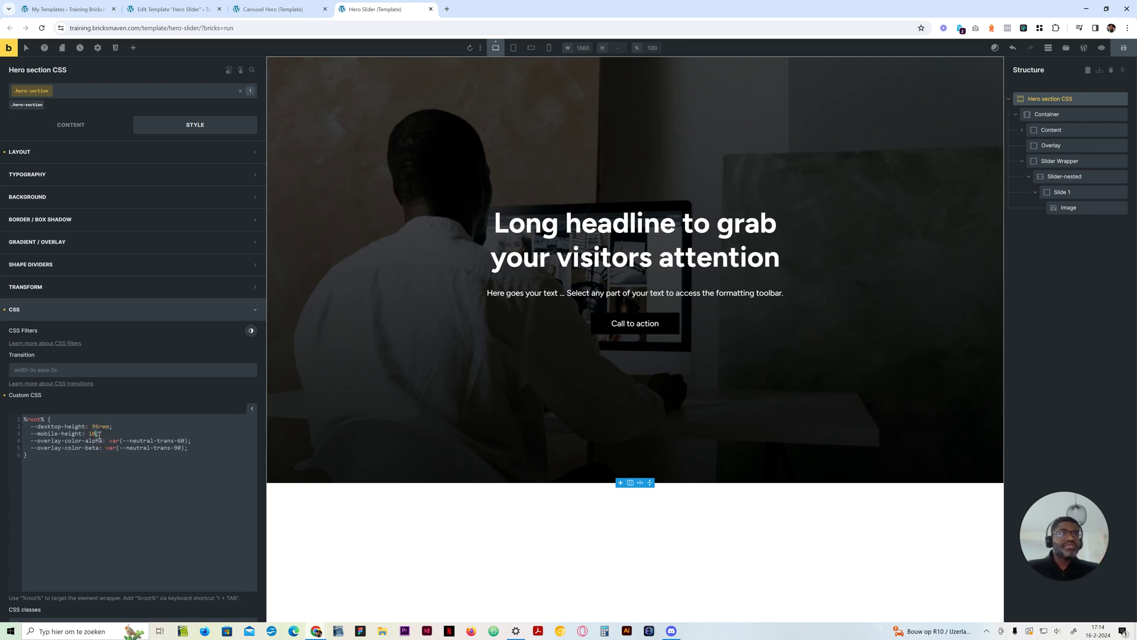
{"action": "left_click", "coordinate": [532, 47]}
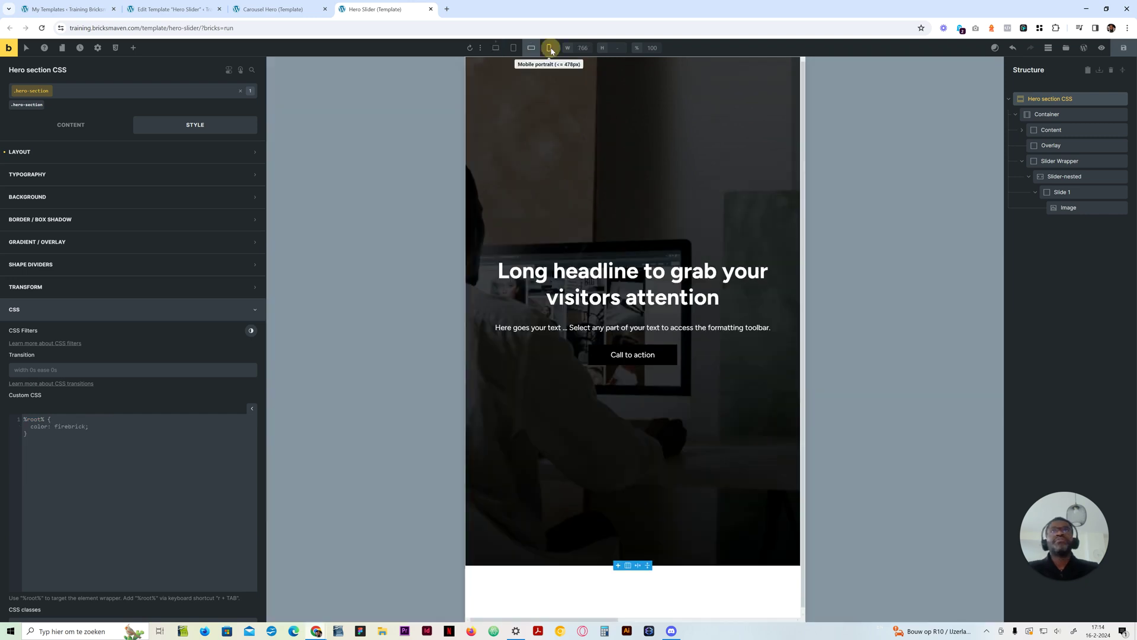
{"action": "left_click", "coordinate": [550, 49]}
{"action": "left_click", "coordinate": [531, 48]}
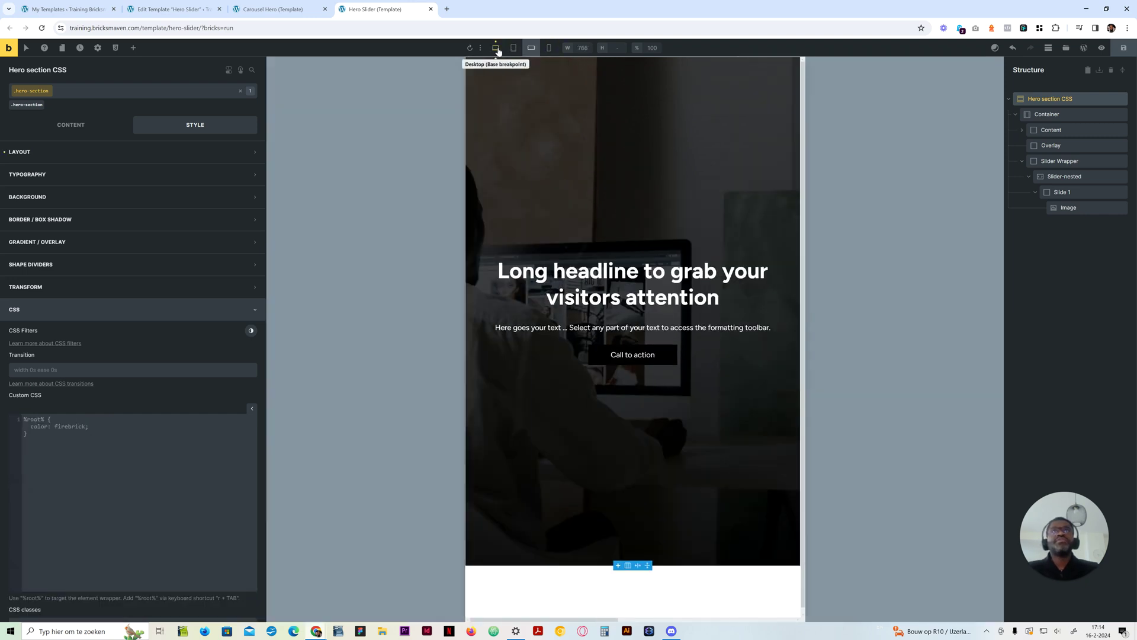
{"action": "left_click", "coordinate": [495, 48]}
Step: Restore --mobile-height to 64rem and --desktop-height to 86rem, and check the hero at the tablet and mobile breakpoints
{"action": "left_click_drag", "start_coordinate": [99, 433], "coordinate": [89, 433]}
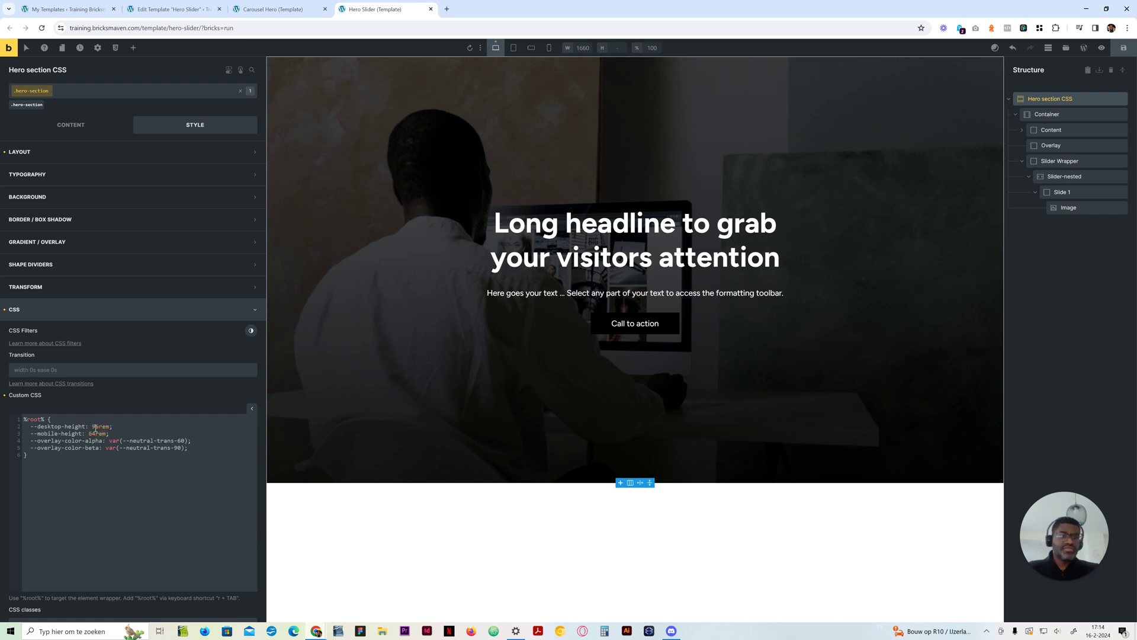
{"action": "left_click", "coordinate": [96, 426]}
{"action": "key", "text": "BackSpace"}
{"action": "type", "text": "86"}
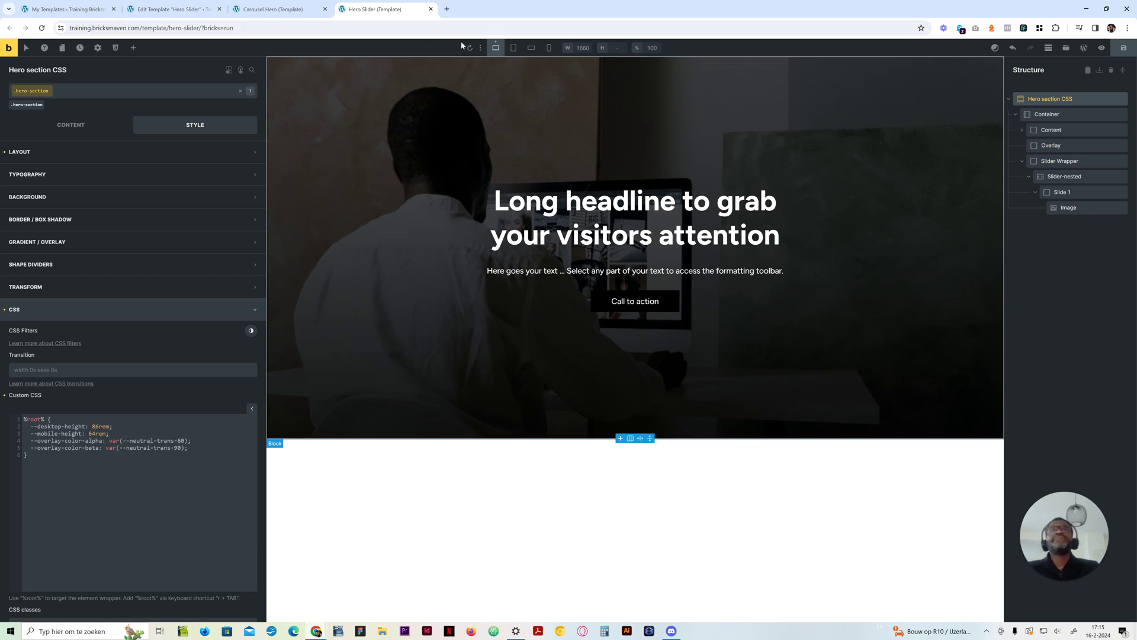
{"action": "left_click", "coordinate": [513, 48]}
{"action": "left_click", "coordinate": [531, 47]}
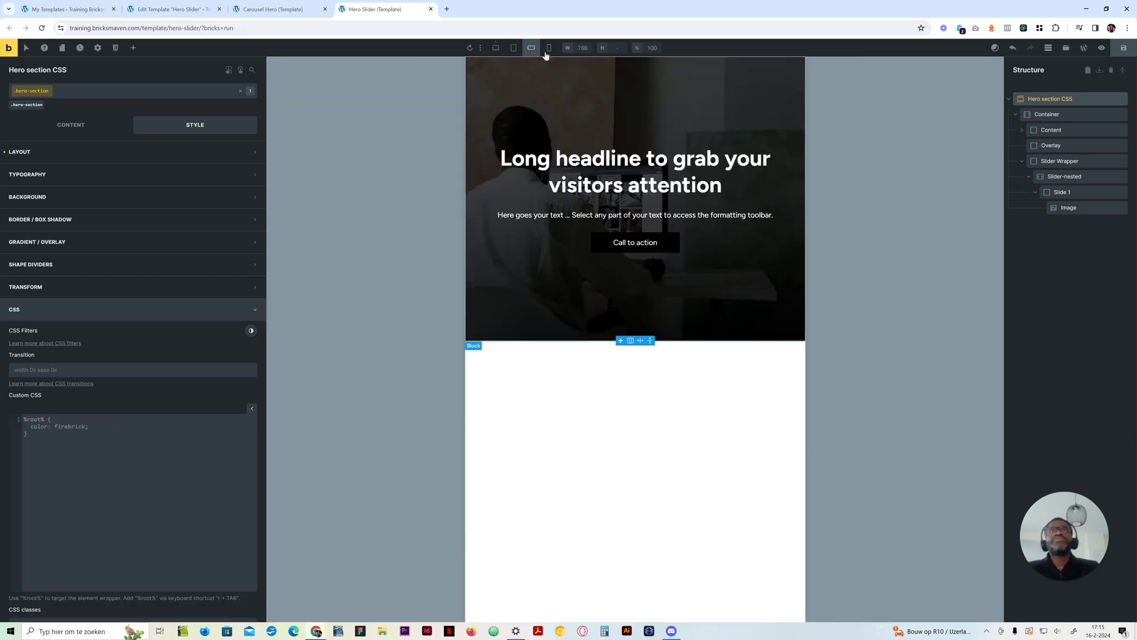
{"action": "left_click", "coordinate": [548, 48]}
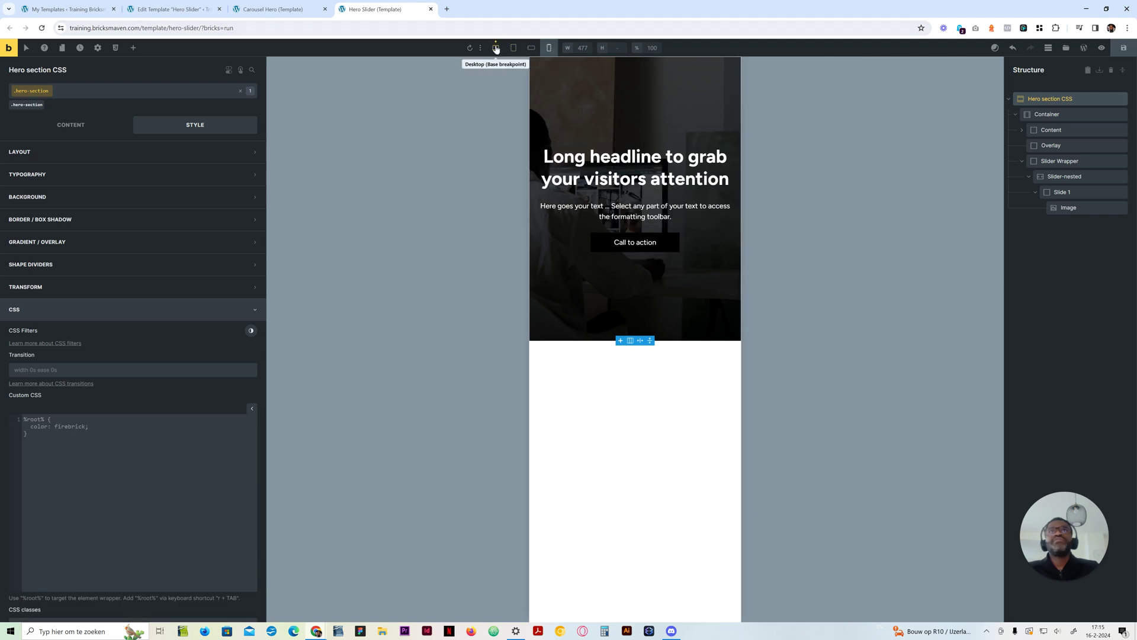
{"action": "left_click", "coordinate": [496, 49]}
Step: Duplicate Slide 1 with its image three times inside the nested slider
{"action": "left_click", "coordinate": [1065, 192]}
{"action": "right_click", "coordinate": [1064, 192]}
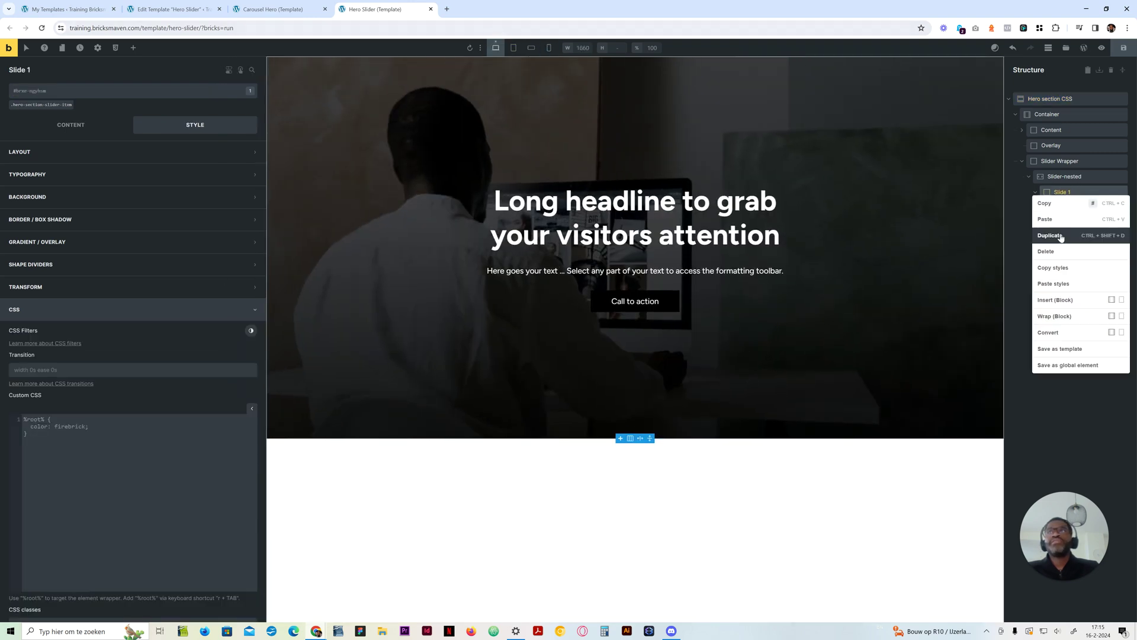
{"action": "left_click", "coordinate": [1061, 236]}
{"action": "right_click", "coordinate": [1065, 224]}
{"action": "left_click", "coordinate": [1064, 268]}
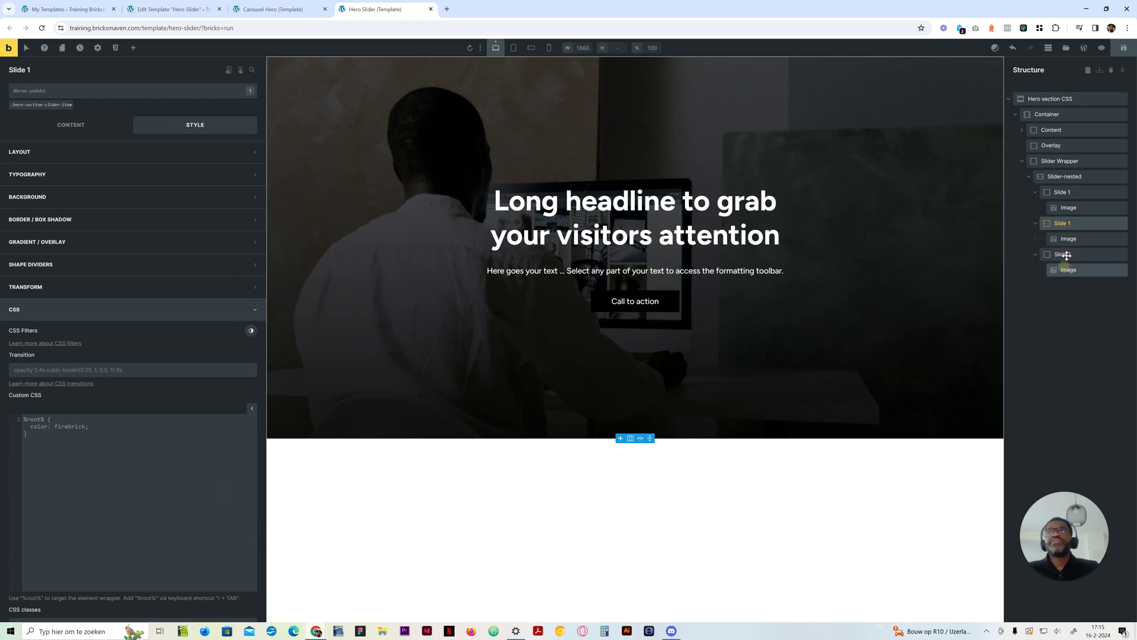
{"action": "right_click", "coordinate": [1064, 223]}
{"action": "left_click", "coordinate": [1064, 267]}
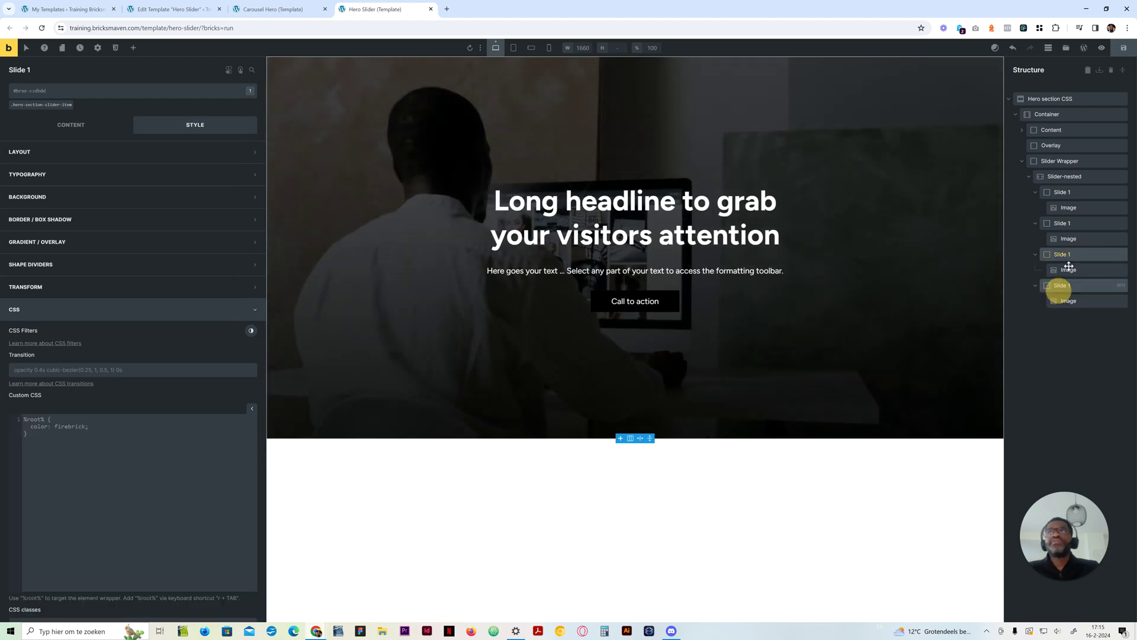
Step: Rename the duplicated slides as Slide 2, Slide 3 and Slide 4
{"action": "left_click", "coordinate": [1066, 223]}
{"action": "double_click", "coordinate": [1064, 254]}
{"action": "key", "text": "BackSpace"}
{"action": "type", "text": "3"}
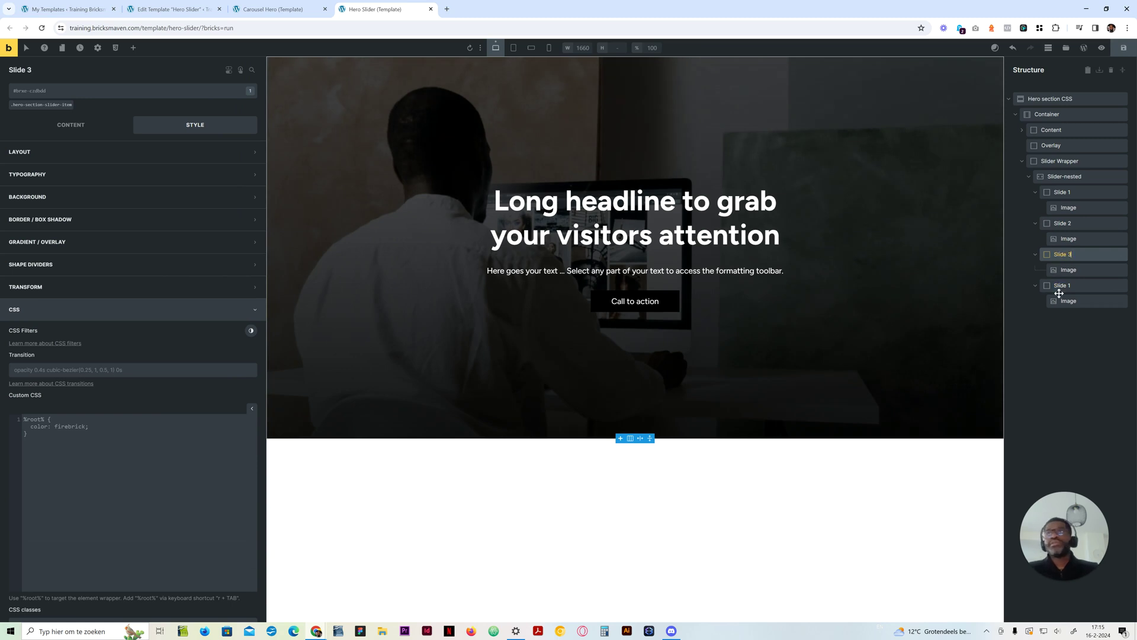
{"action": "double_click", "coordinate": [1065, 285]}
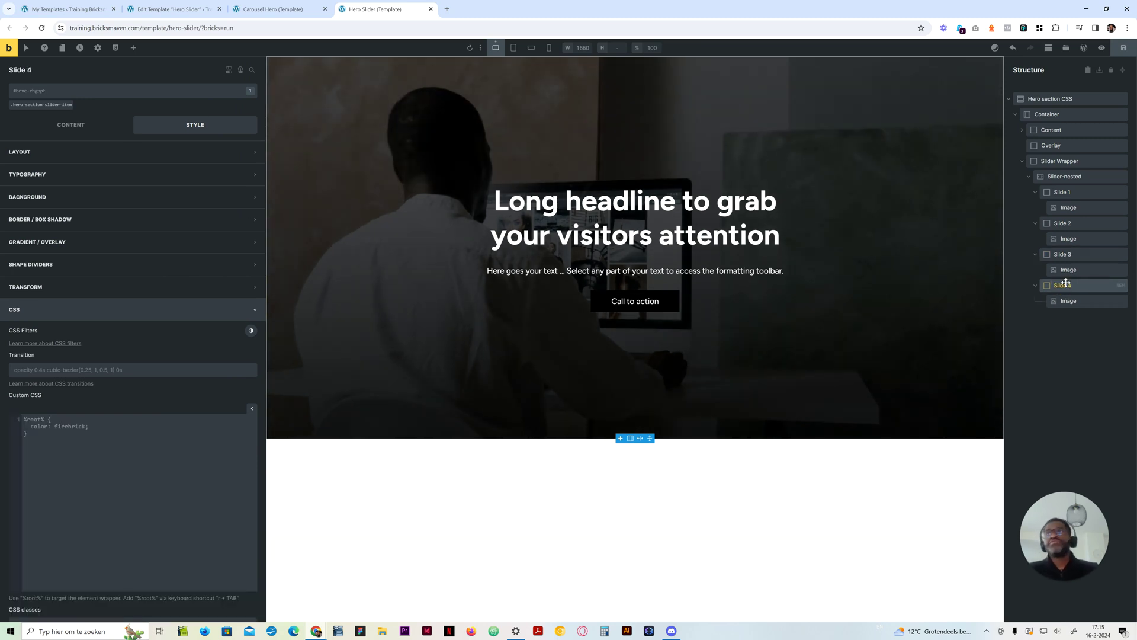
Step: Replace the Slide 2 image with the media library photo of a laptop desk beneath a Manhattan map
{"action": "left_click", "coordinate": [1069, 238]}
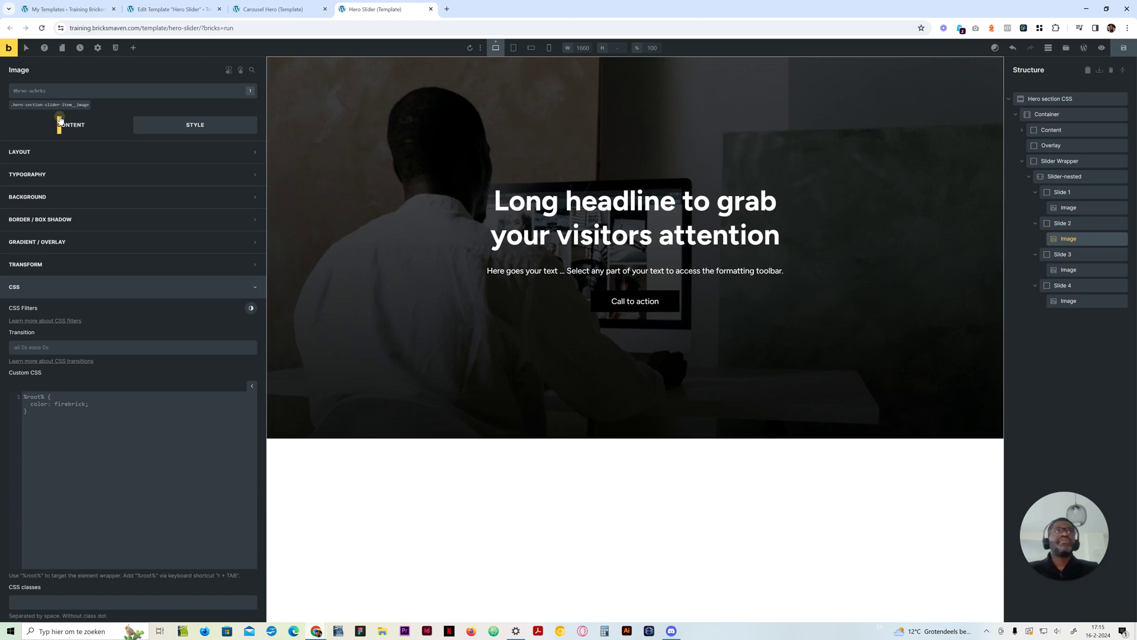
{"action": "left_click", "coordinate": [60, 121]}
{"action": "left_click", "coordinate": [65, 178]}
{"action": "left_click", "coordinate": [208, 171]}
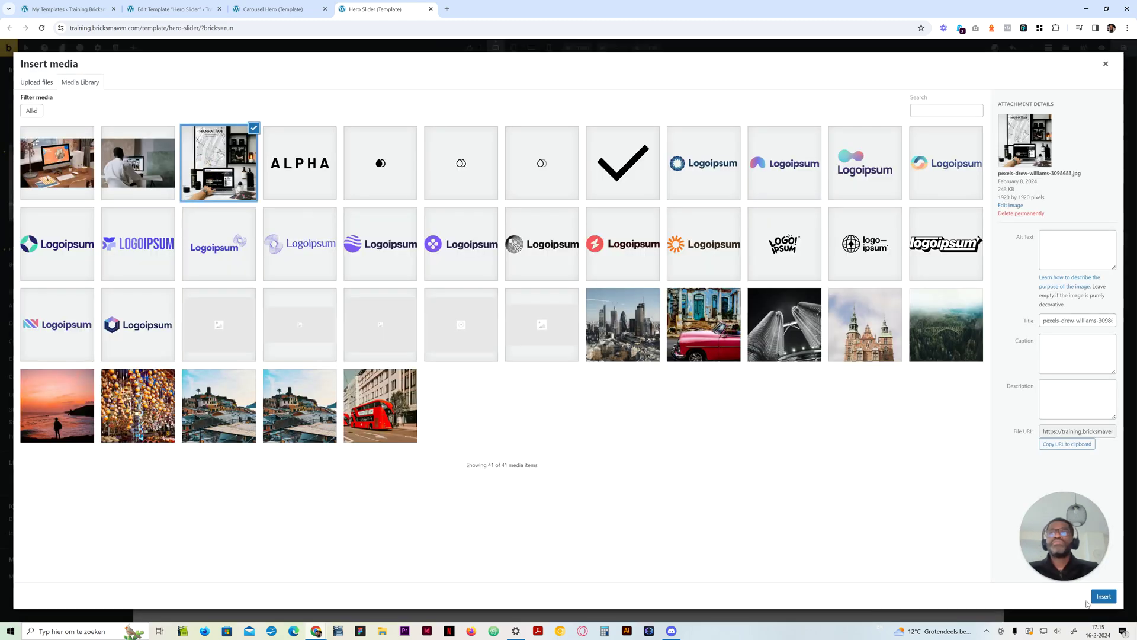
{"action": "left_click", "coordinate": [1104, 595]}
Step: Replace the Slide 3 image with the media library photo of a desktop computer showing an orange screen
{"action": "left_click", "coordinate": [1068, 270]}
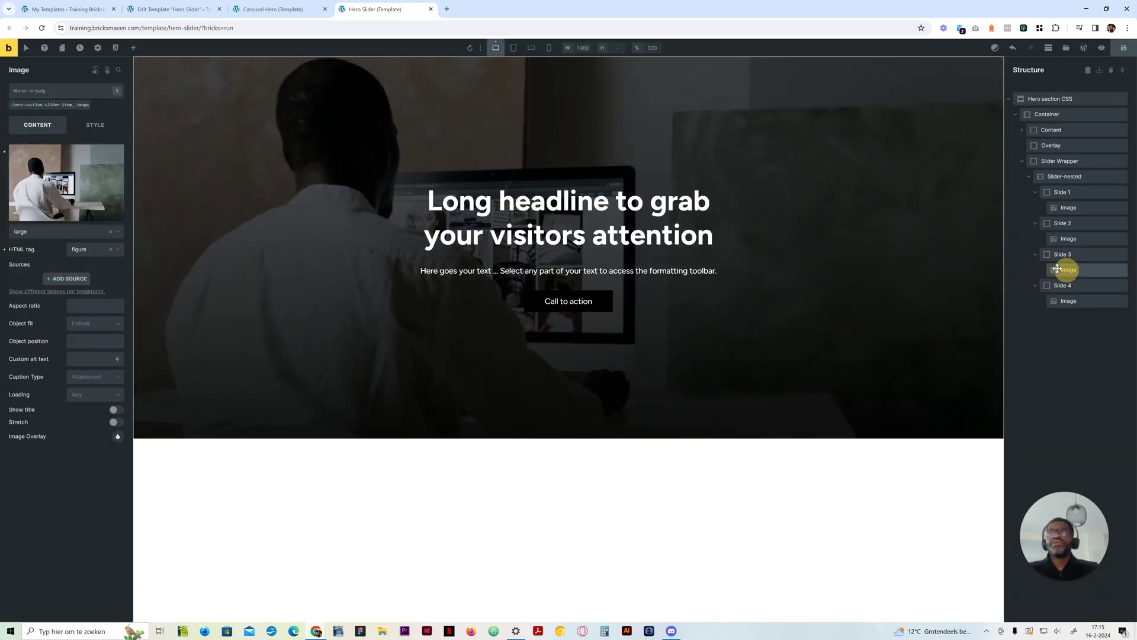
{"action": "left_click", "coordinate": [66, 196]}
{"action": "left_click", "coordinate": [57, 161]}
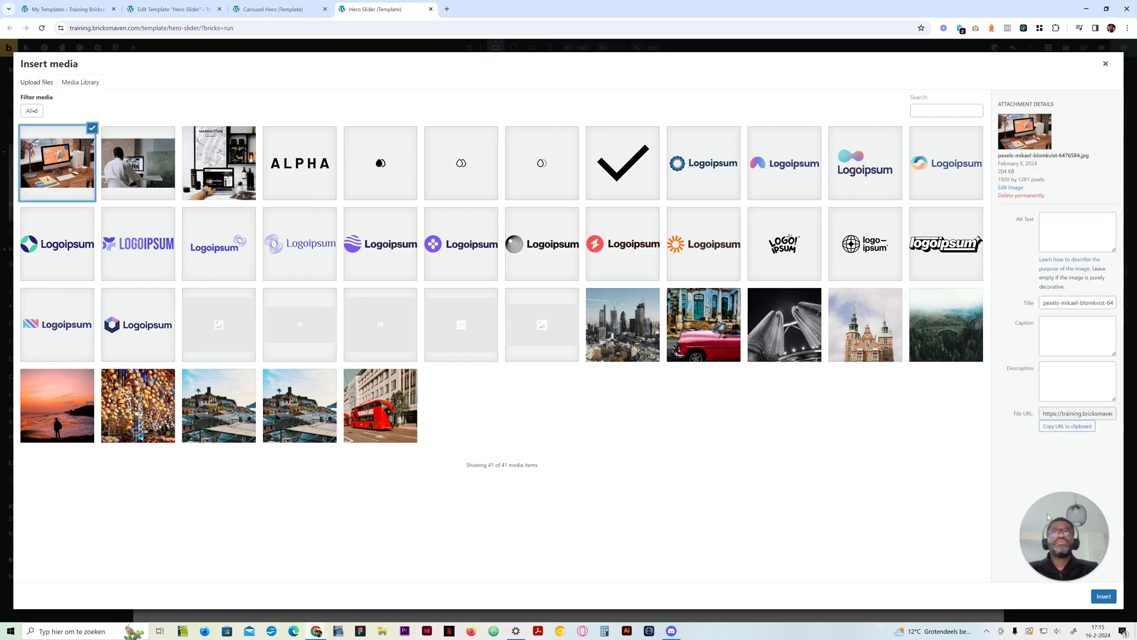
{"action": "left_click", "coordinate": [1104, 595]}
Step: Delete Slide 4 from the nested slider
{"action": "left_click", "coordinate": [1060, 287]}
{"action": "right_click", "coordinate": [1060, 287]}
{"action": "left_click", "coordinate": [1050, 355]}
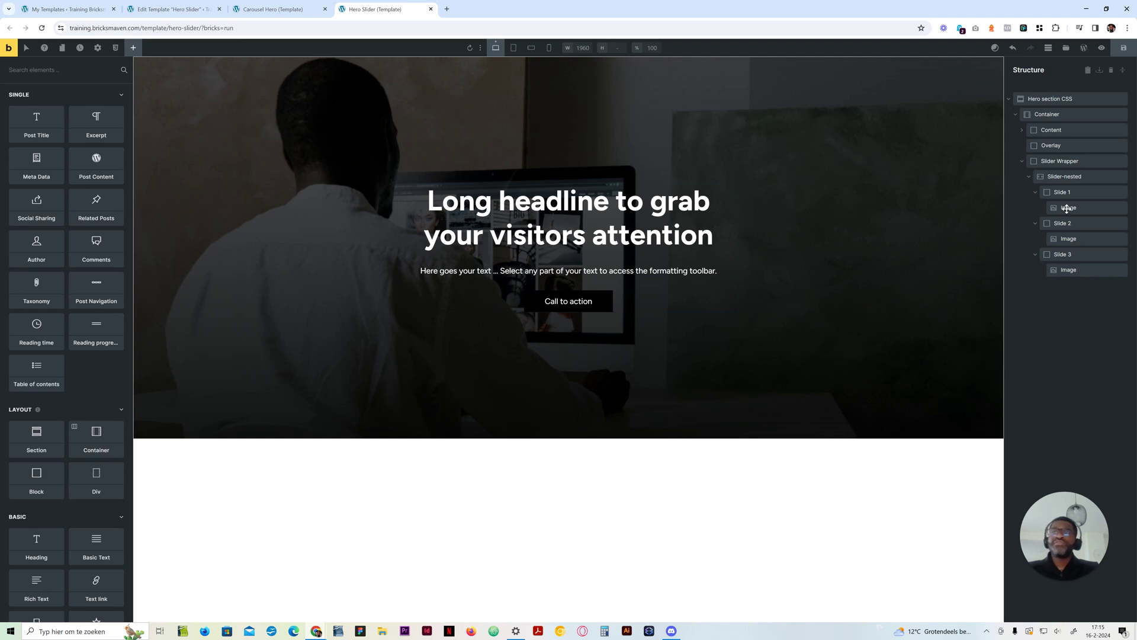
Step: Save the hero slider template and preview it on the front end
{"action": "left_click", "coordinate": [1122, 49]}
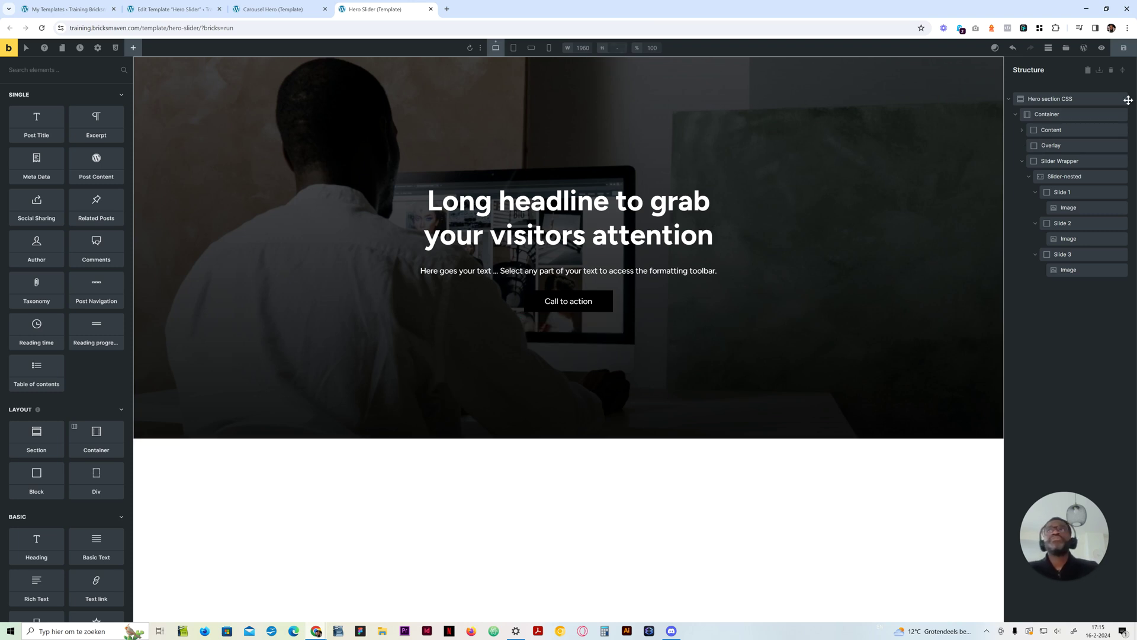
{"action": "left_click", "coordinate": [1127, 48]}
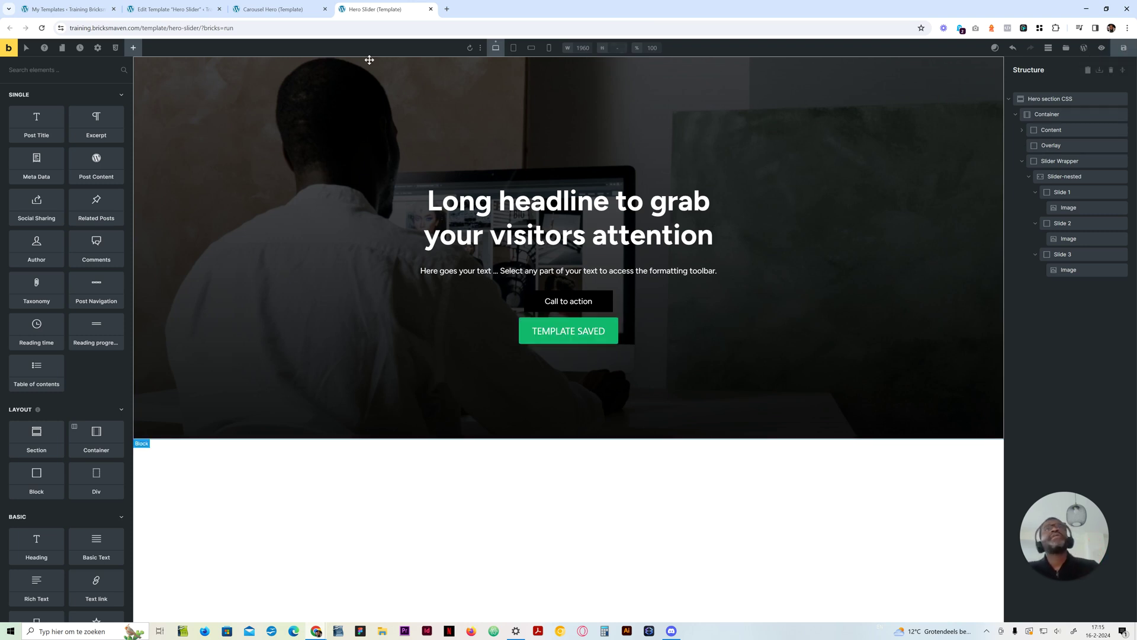
{"action": "left_click", "coordinate": [1101, 48]}
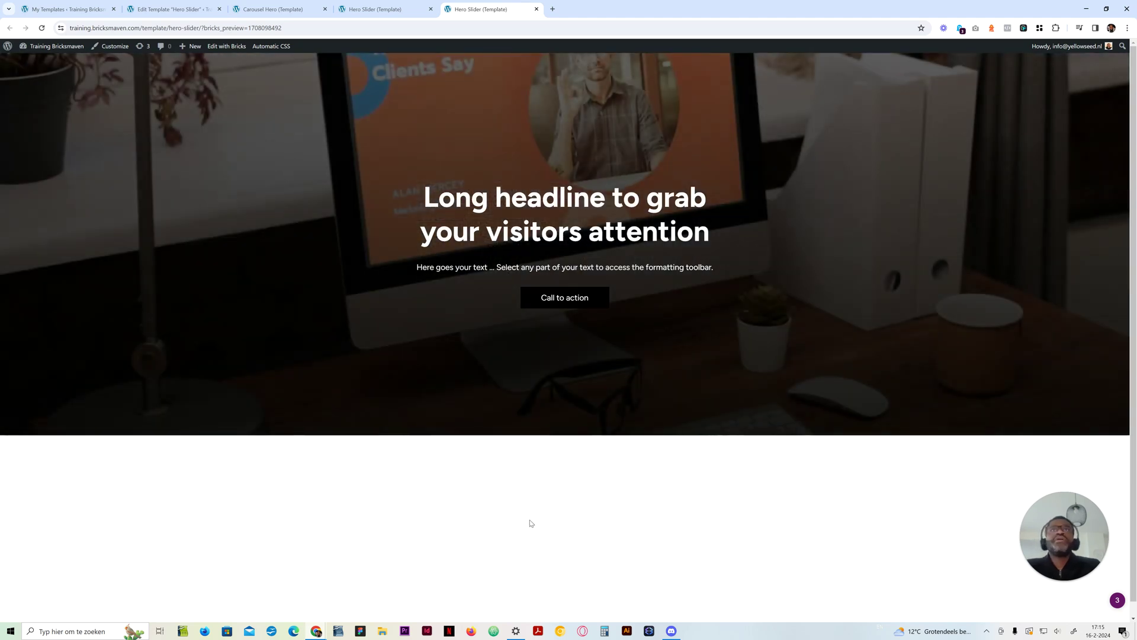
Step: Check the hero preview in the browser's responsive device view at a viewport width of 2654 px, and close the developer tools
{"action": "key", "text": "F12"}
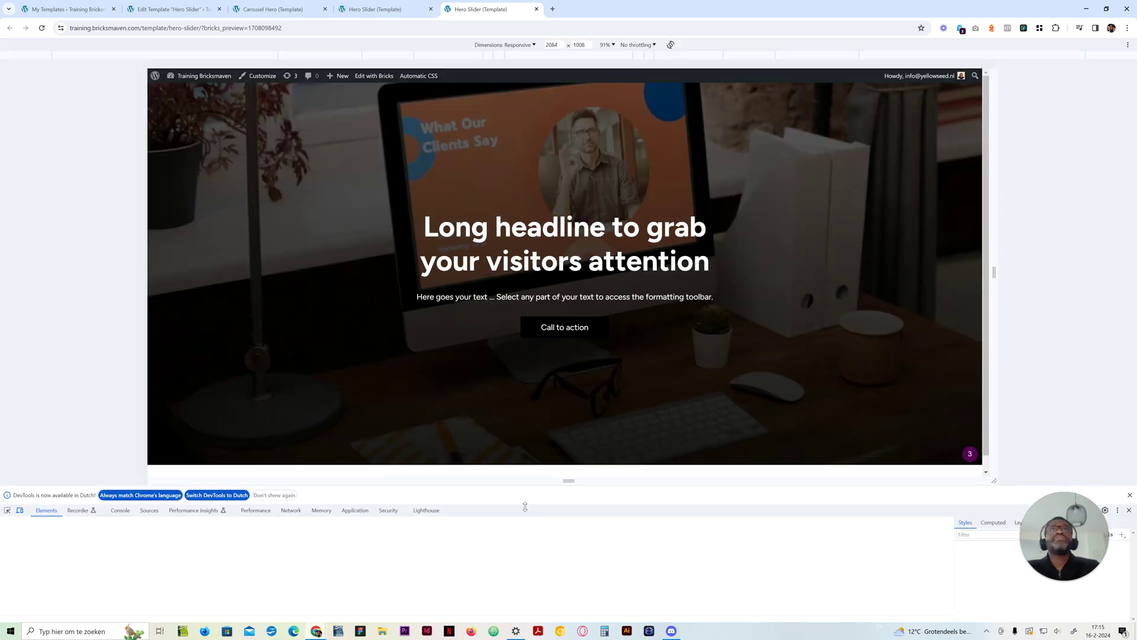
{"action": "left_click_drag", "start_coordinate": [995, 233], "coordinate": [1091, 225]}
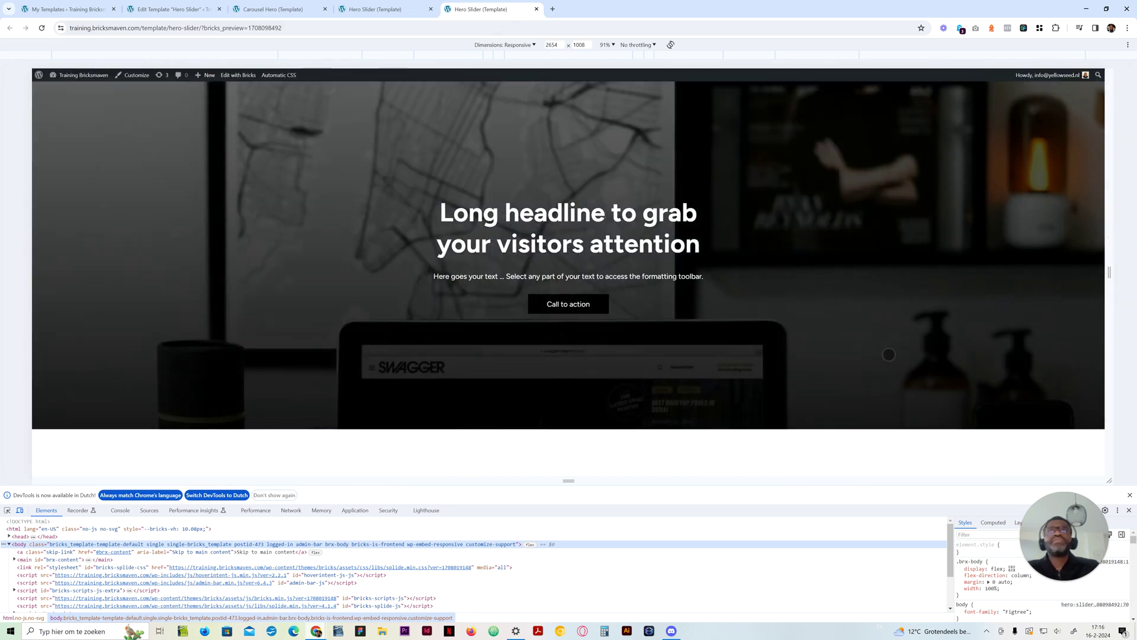
{"action": "left_click", "coordinate": [1130, 510]}
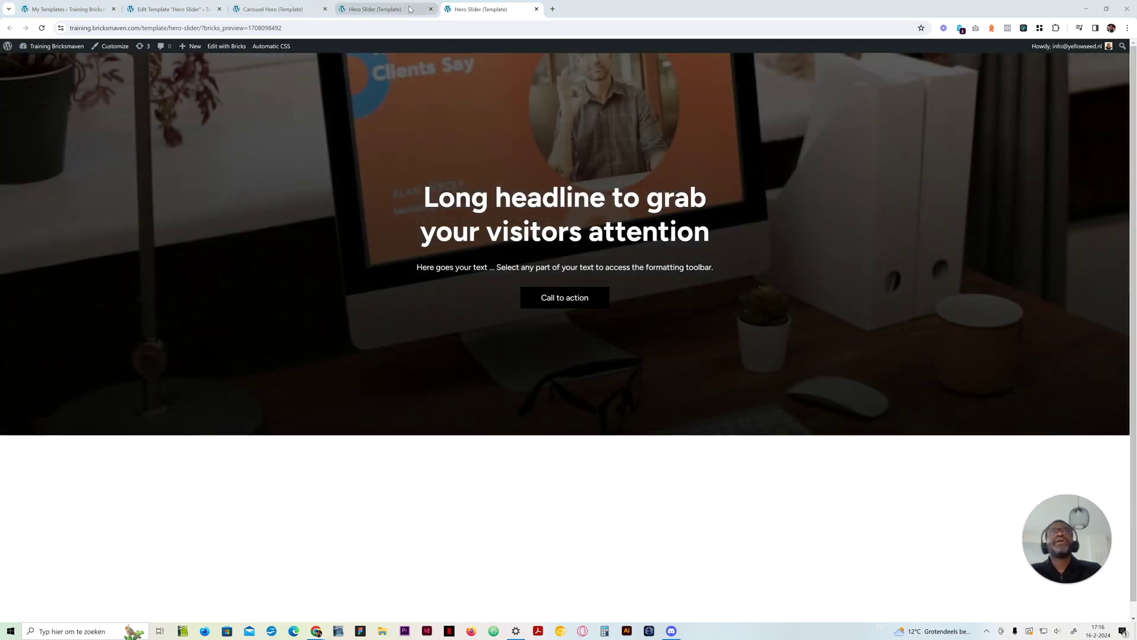
Step: In the template editor, set --overlay-color-alpha to transparent in the Hero section CSS element's custom CSS
{"action": "left_click", "coordinate": [370, 9]}
{"action": "left_click", "coordinate": [1095, 52]}
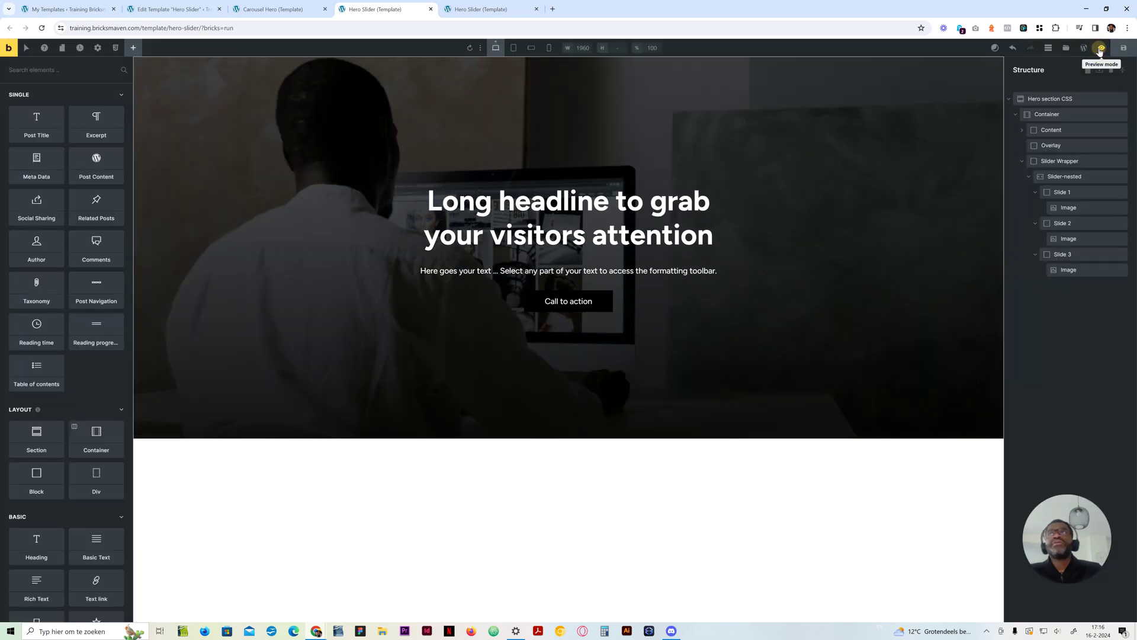
{"action": "left_click", "coordinate": [1060, 98]}
{"action": "left_click", "coordinate": [89, 124]}
{"action": "left_click", "coordinate": [118, 408]}
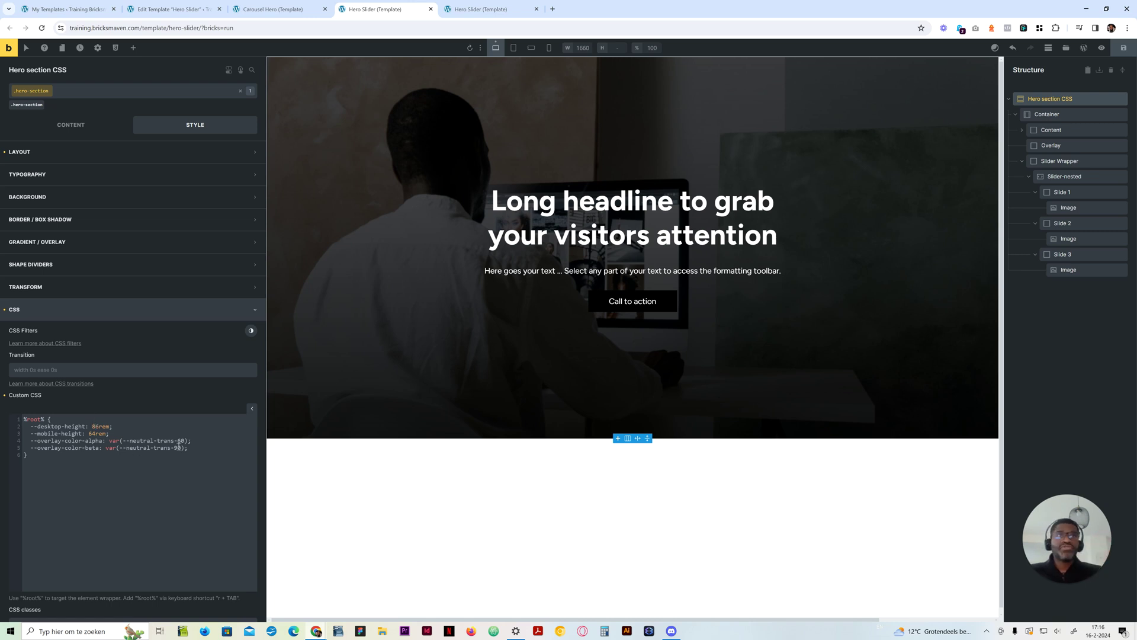
{"action": "left_click_drag", "start_coordinate": [187, 440], "coordinate": [109, 440]}
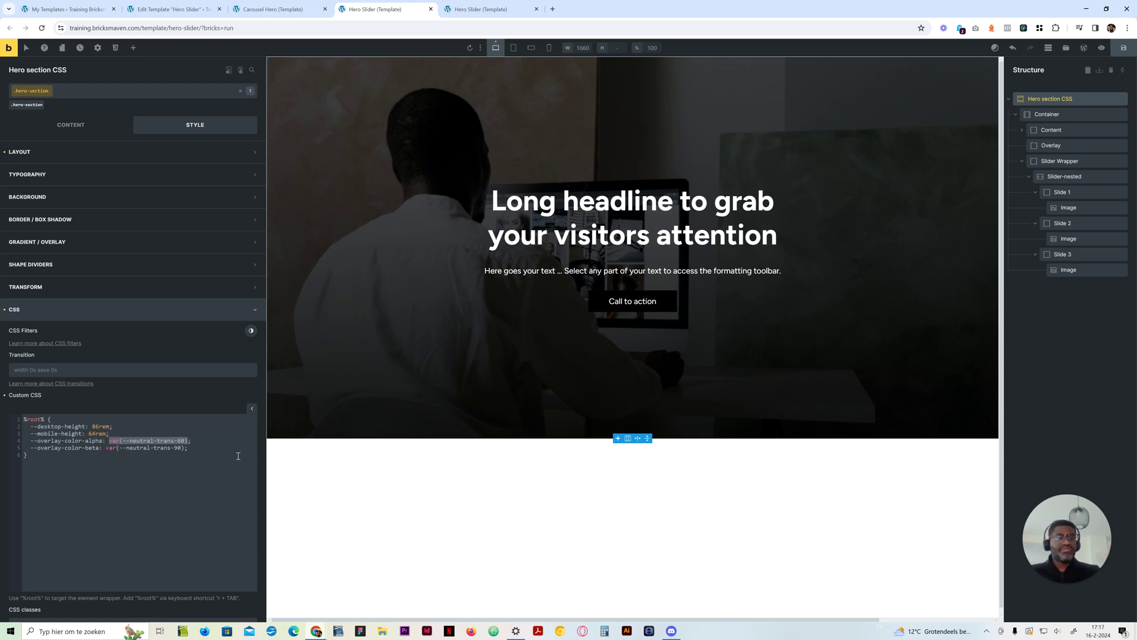
{"action": "type", "text": "transparent"}
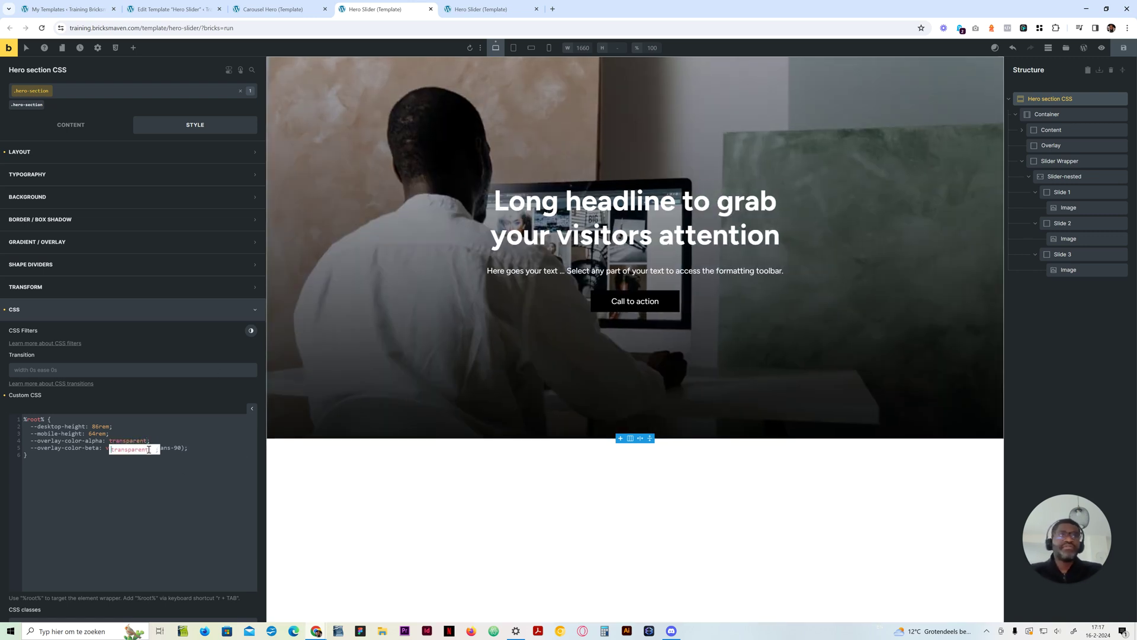
{"action": "left_click", "coordinate": [194, 440]}
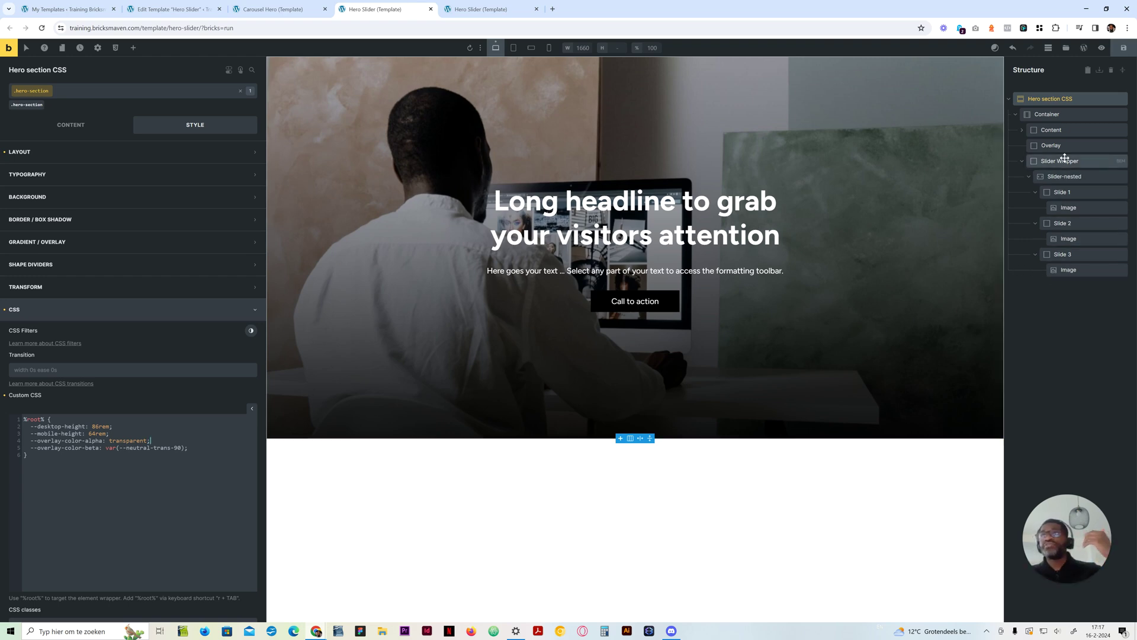
Step: Review the arrows and pagination settings of the Slider-nested element, and return to the front-end preview
{"action": "left_click", "coordinate": [1061, 176]}
{"action": "left_click", "coordinate": [70, 124]}
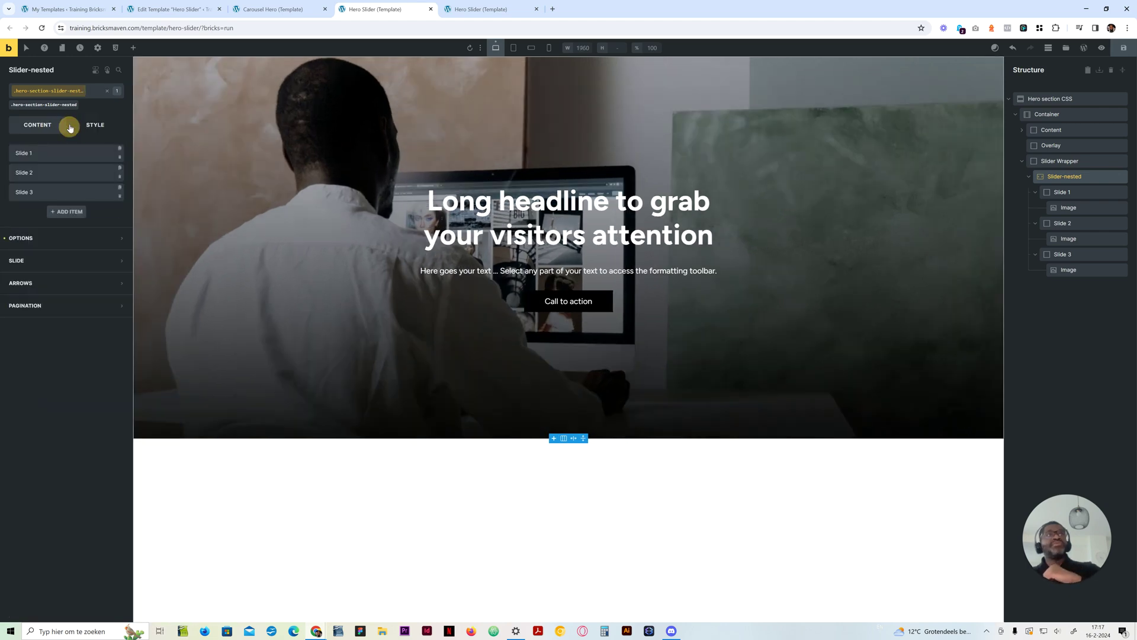
{"action": "left_click", "coordinate": [77, 289]}
{"action": "left_click", "coordinate": [77, 284]}
{"action": "left_click", "coordinate": [68, 308]}
{"action": "left_click", "coordinate": [65, 306]}
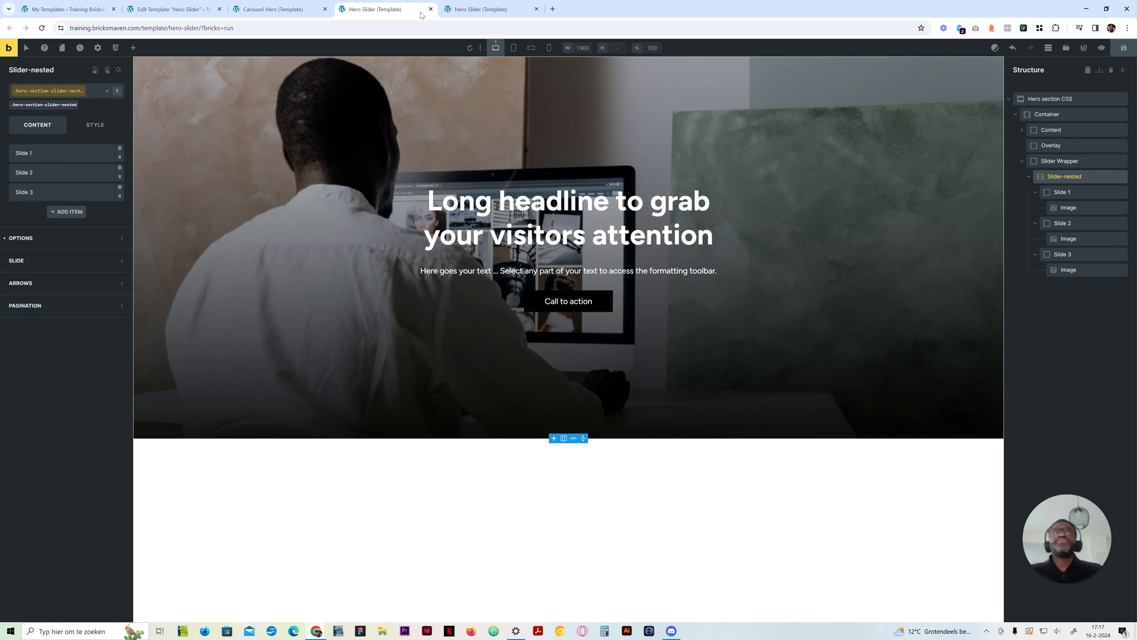
{"action": "left_click", "coordinate": [469, 9]}
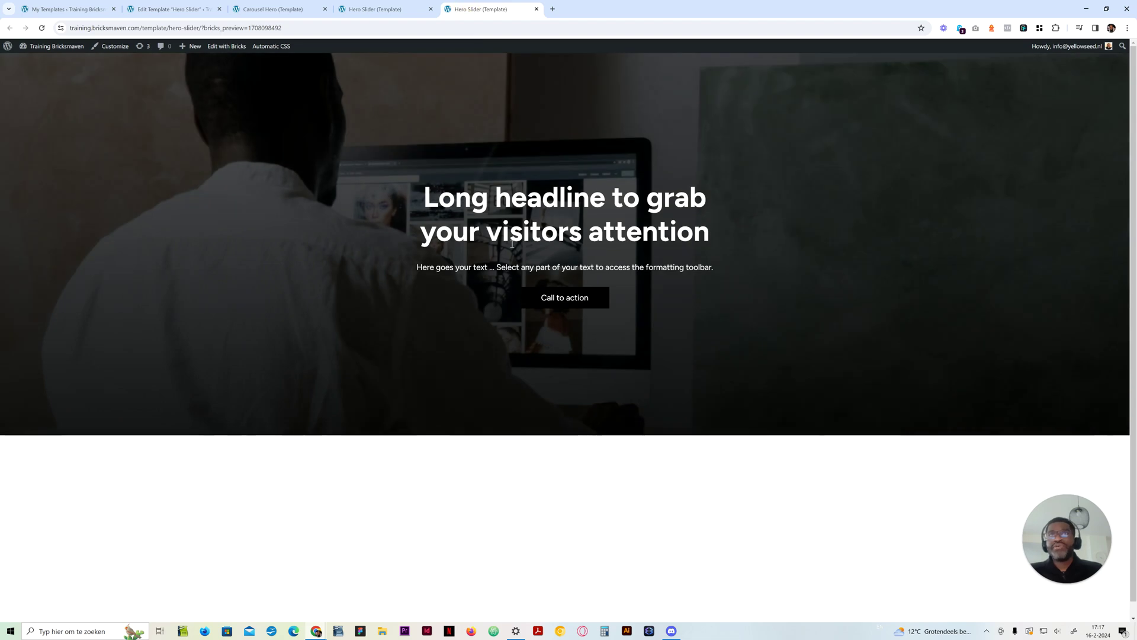